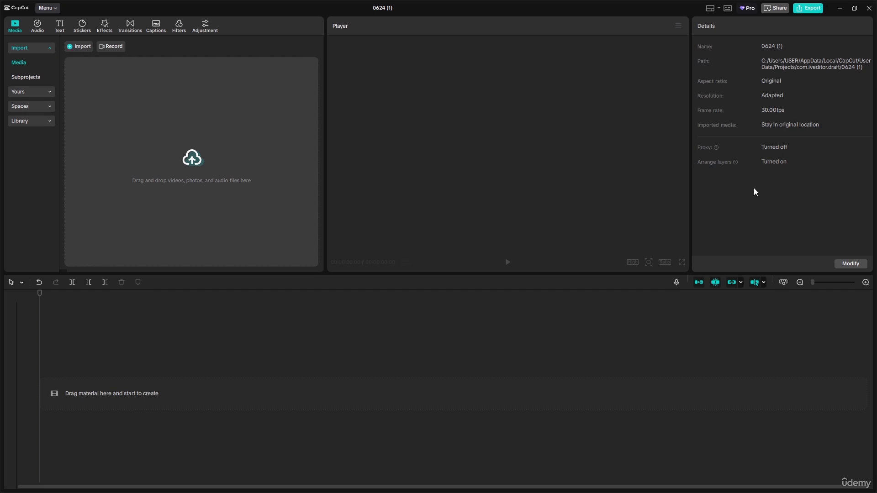
# Rename the project BrewFuelCoffee in the project settings and save them.
pyautogui.click(849, 264)
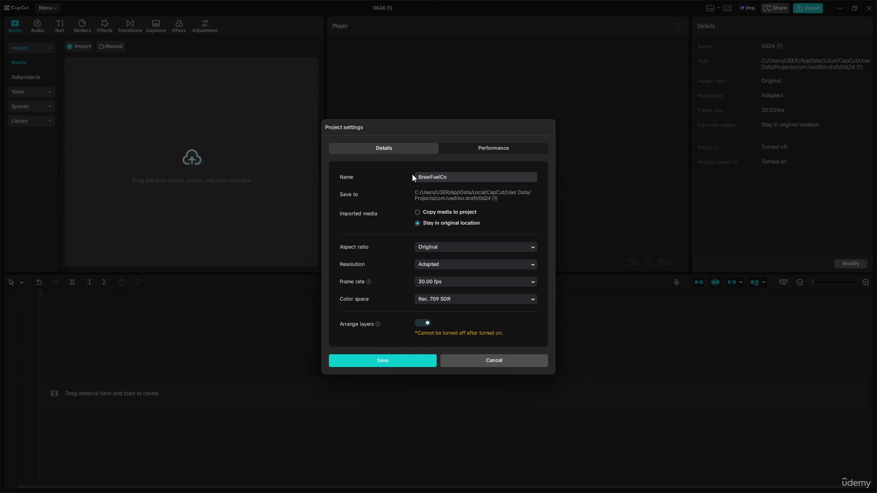
pyautogui.write('ffee')
pyautogui.click(407, 363)
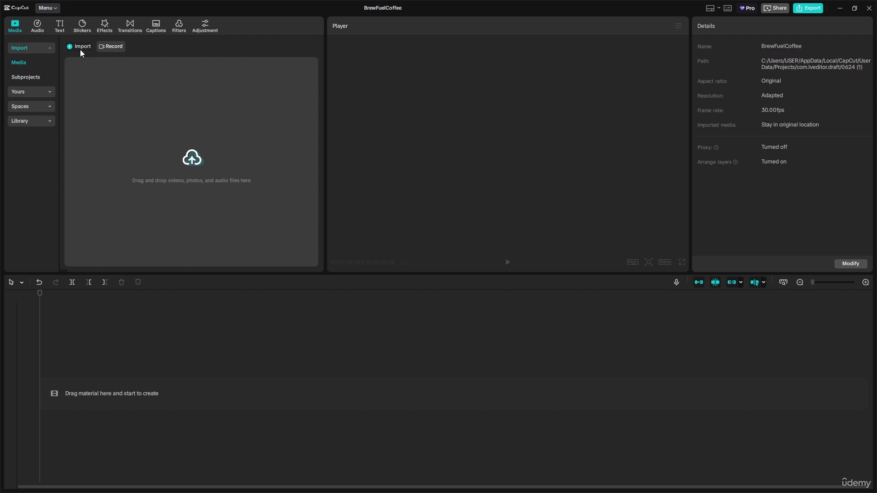
pyautogui.click(80, 47)
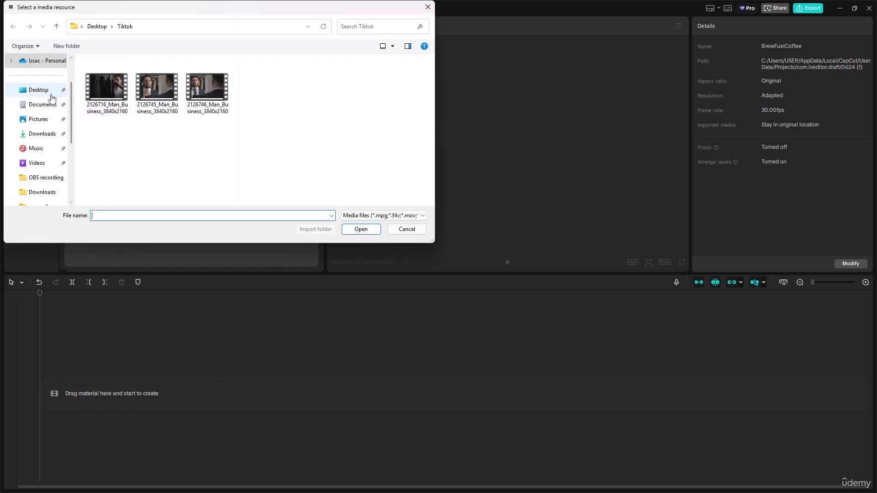
pyautogui.click(46, 91)
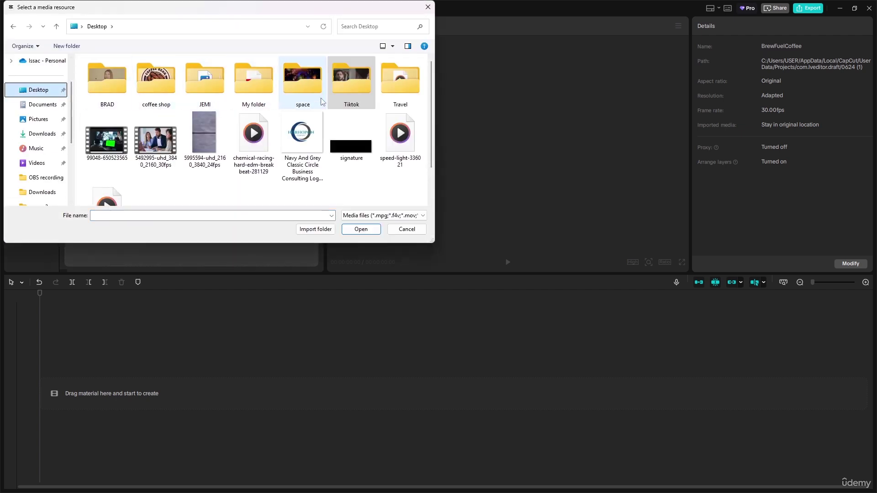
pyautogui.doubleClick(162, 84)
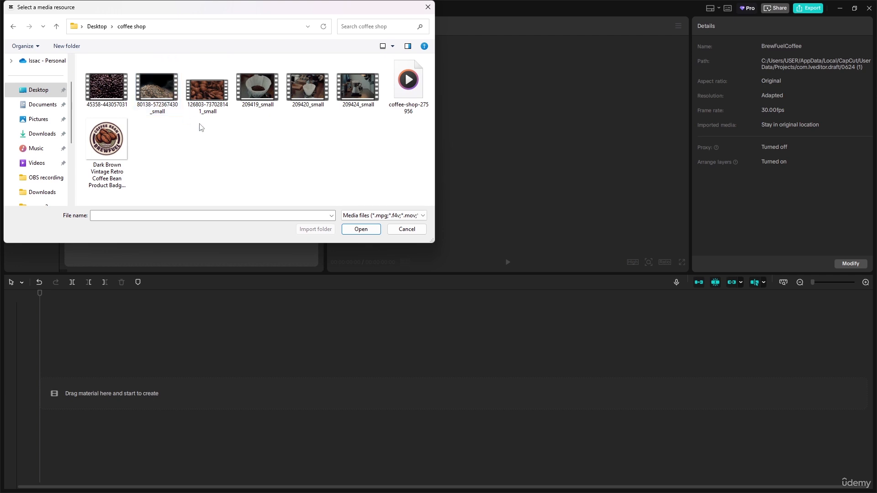
pyautogui.click(160, 96)
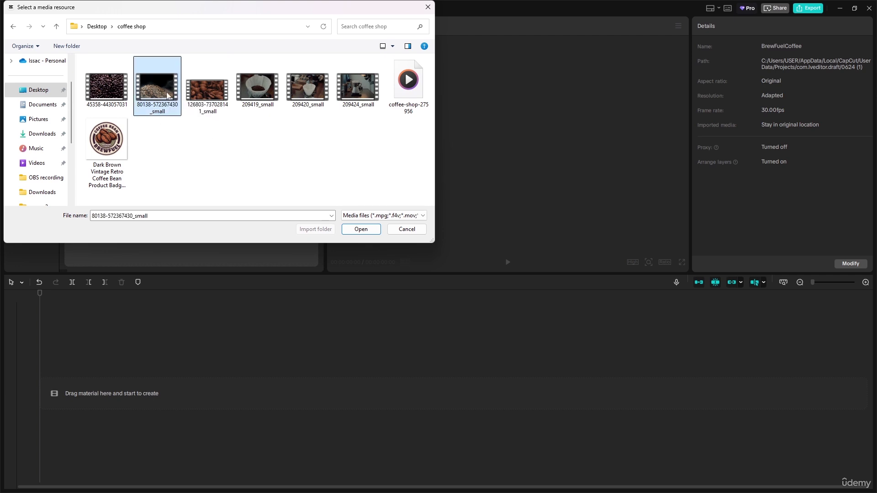
pyautogui.keyDown('ctrl'); pyautogui.click(261, 91); pyautogui.keyUp('ctrl')
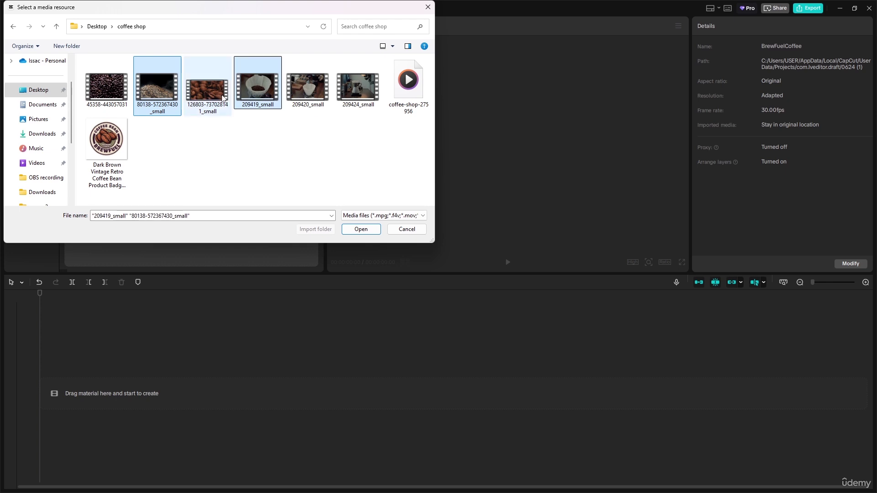
pyautogui.keyDown('ctrl'); pyautogui.click(112, 139); pyautogui.keyUp('ctrl')
pyautogui.keyDown('ctrl'); pyautogui.click(406, 87); pyautogui.keyUp('ctrl')
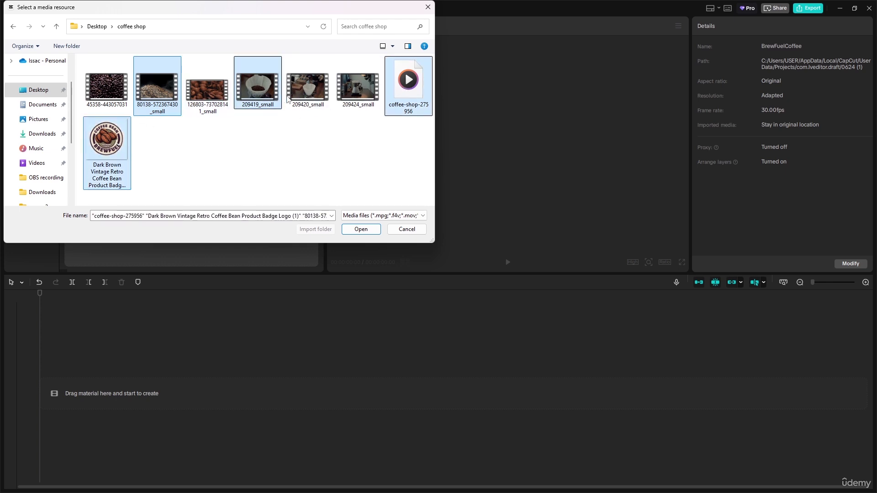
pyautogui.keyDown('ctrl'); pyautogui.click(358, 94); pyautogui.keyUp('ctrl')
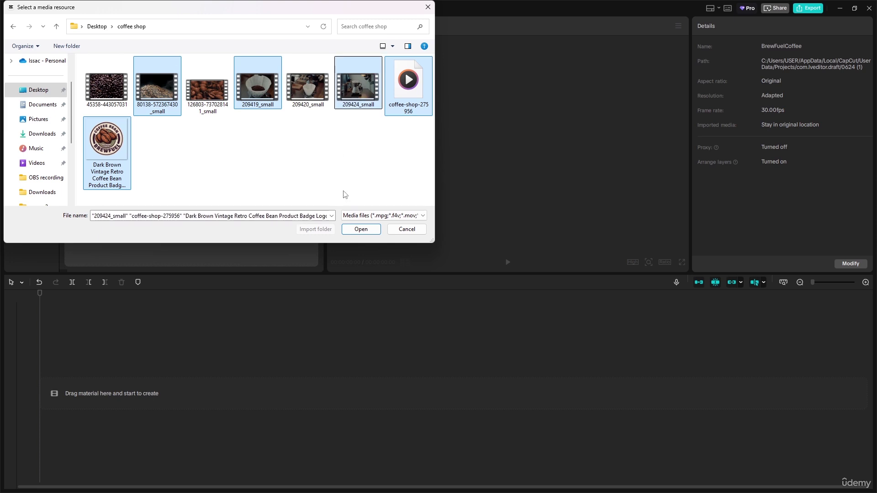
pyautogui.click(362, 229)
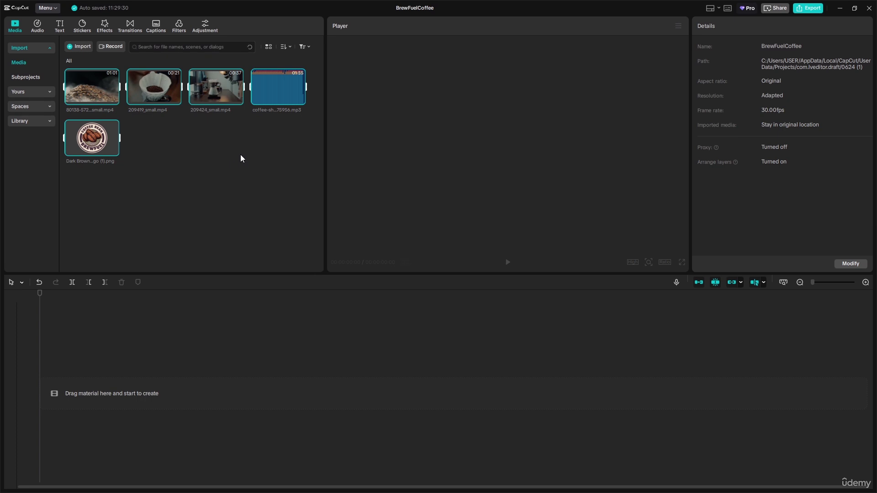
pyautogui.click(143, 123)
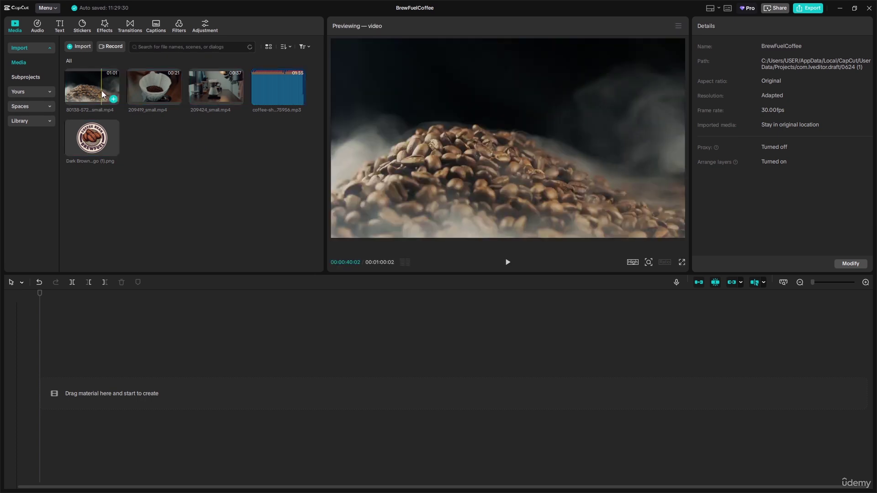
pyautogui.moveTo(93, 91); pyautogui.dragTo(64, 391)
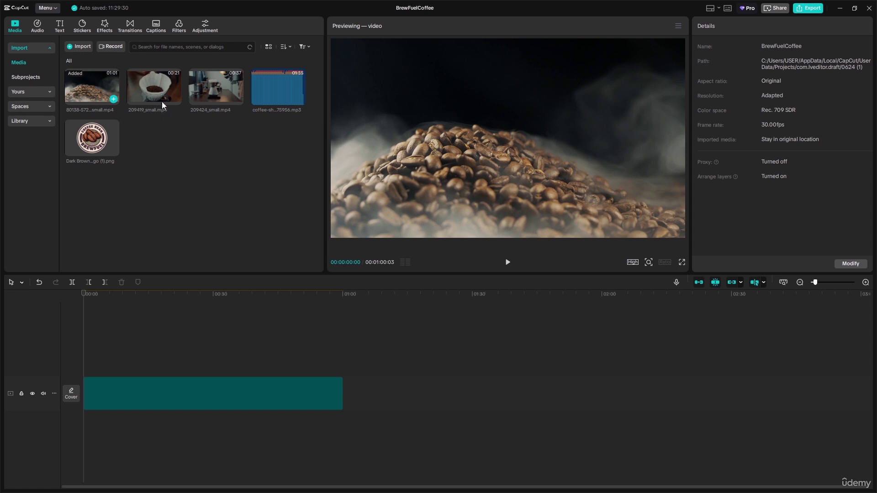
pyautogui.click(191, 108)
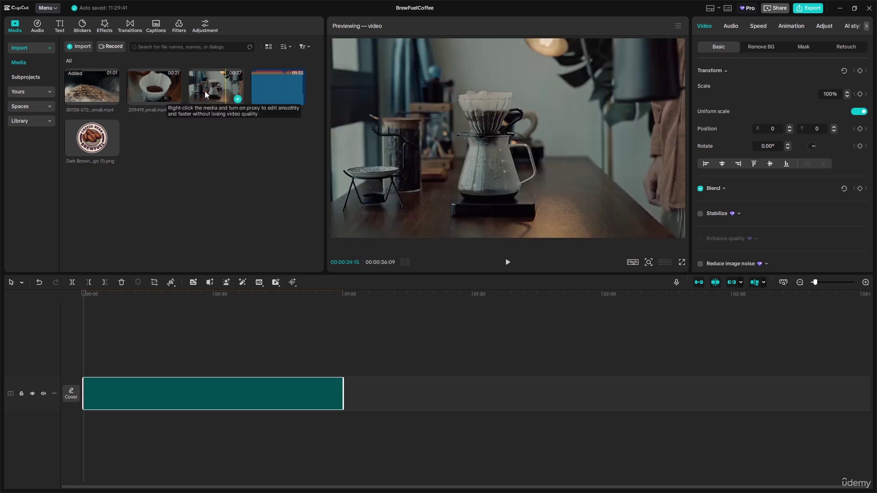
pyautogui.click(159, 86)
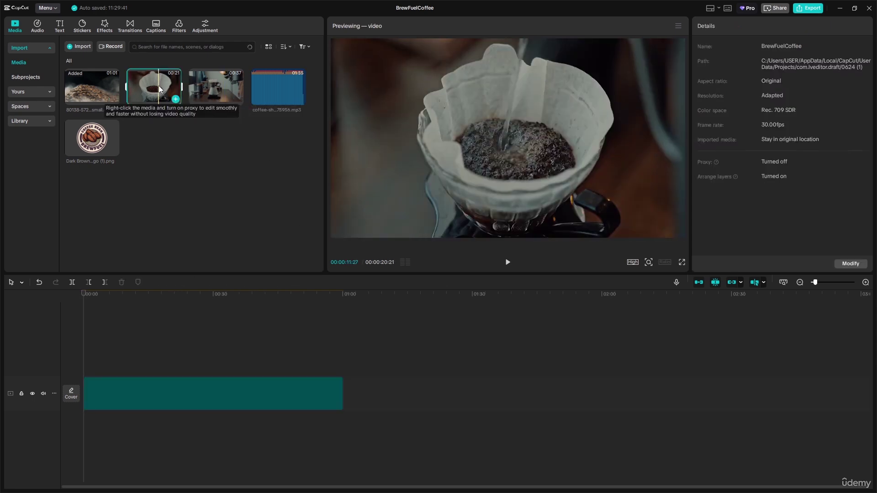
pyautogui.moveTo(159, 87); pyautogui.dragTo(344, 394)
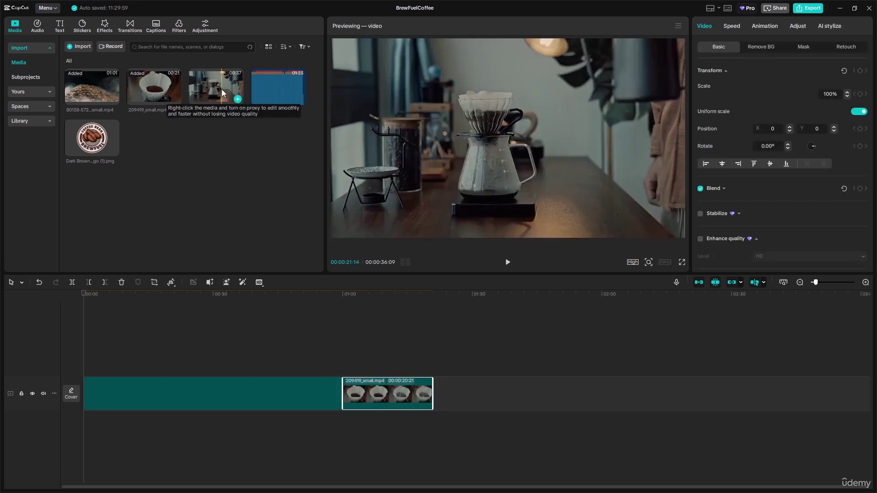
pyautogui.moveTo(260, 159); pyautogui.dragTo(435, 395)
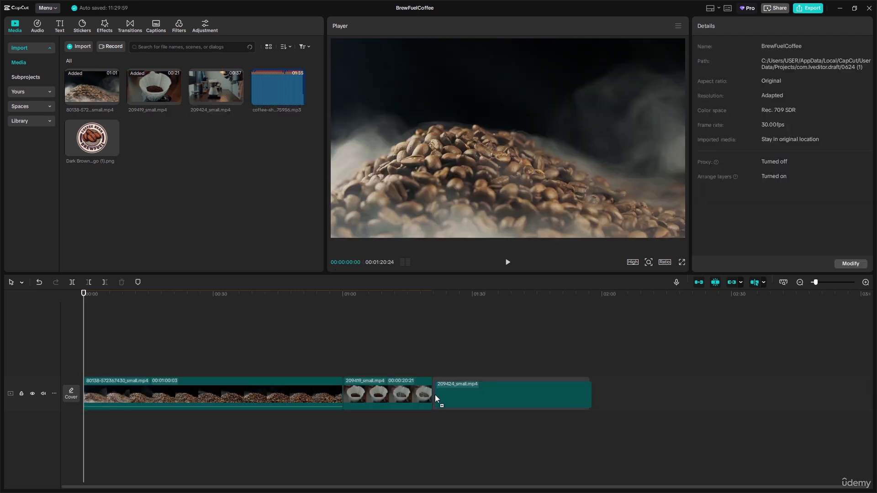
# Place the coffee badge logo on a track above the start of the first clip and delete it again.
pyautogui.moveTo(96, 141)
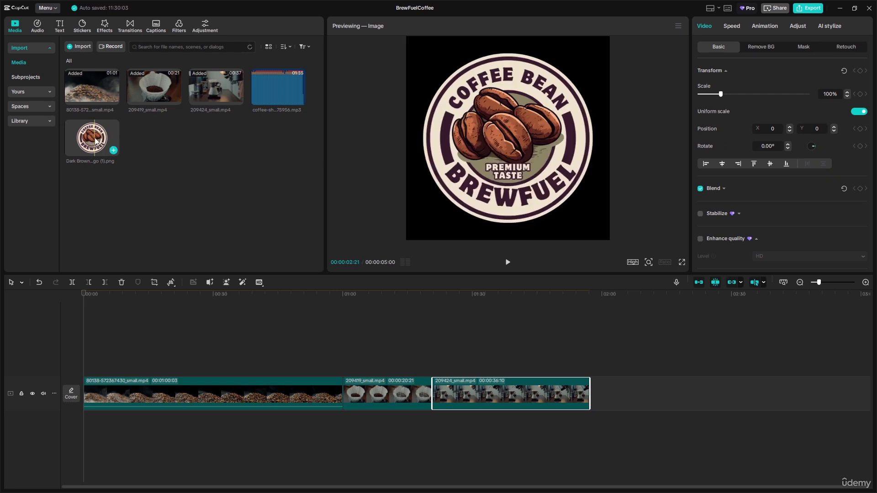
pyautogui.moveTo(96, 140); pyautogui.dragTo(97, 366)
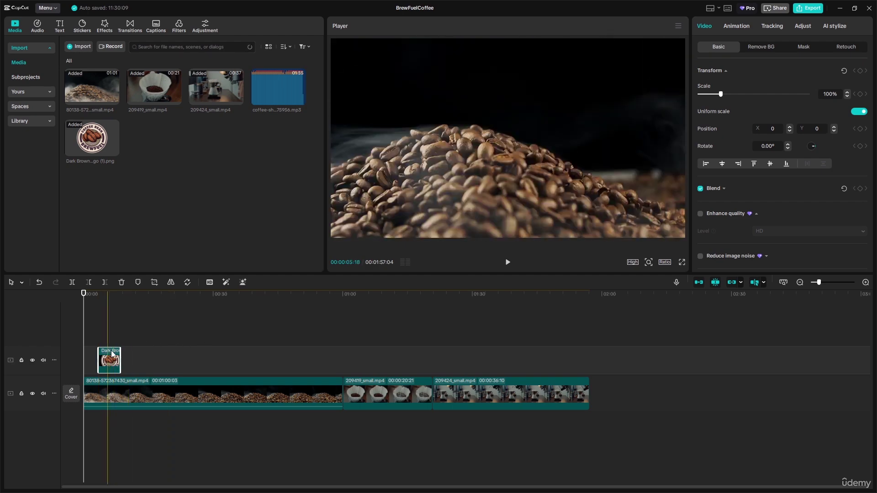
pyautogui.press('Delete')
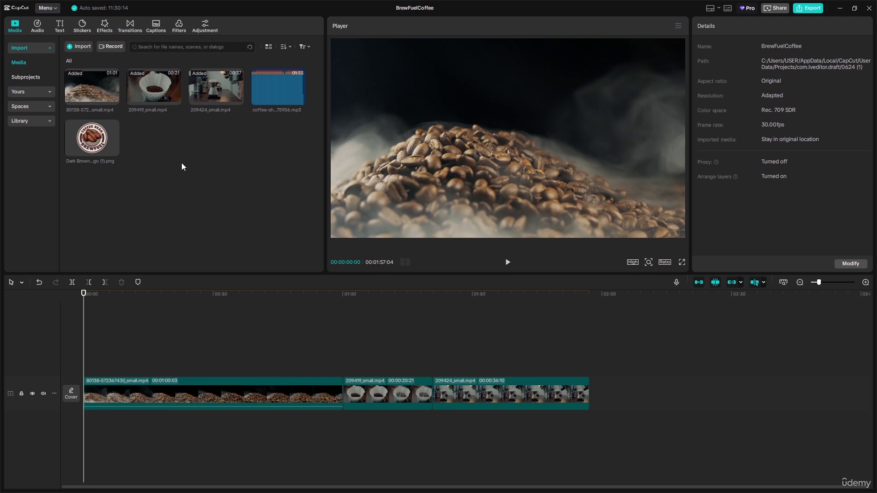
# Create a new folder in the project media and move the three video clips into it.
pyautogui.rightClick(182, 160)
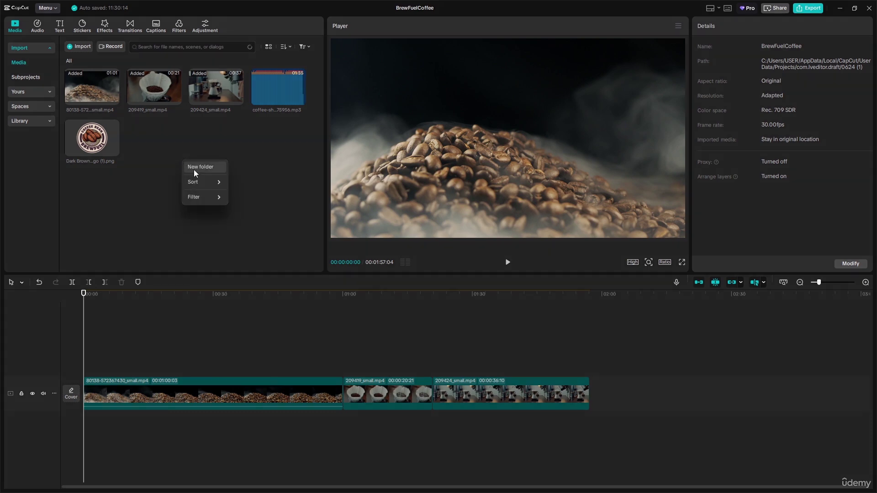
pyautogui.click(194, 169)
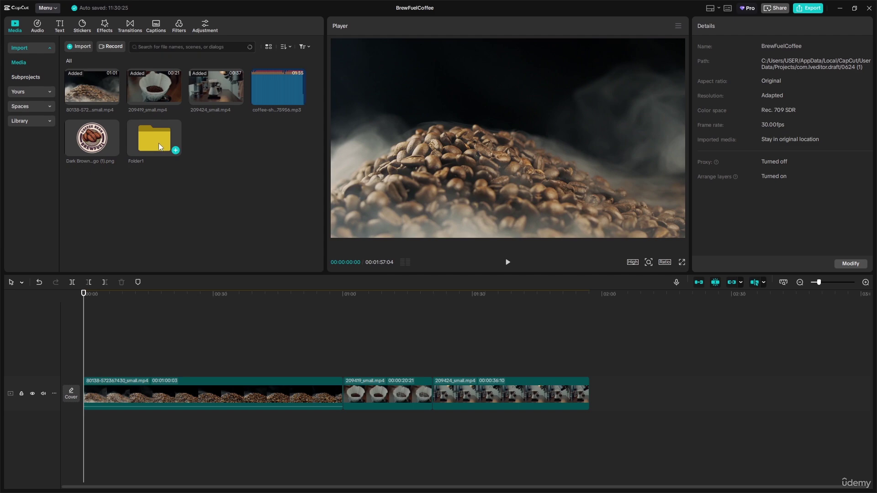
pyautogui.click(100, 92)
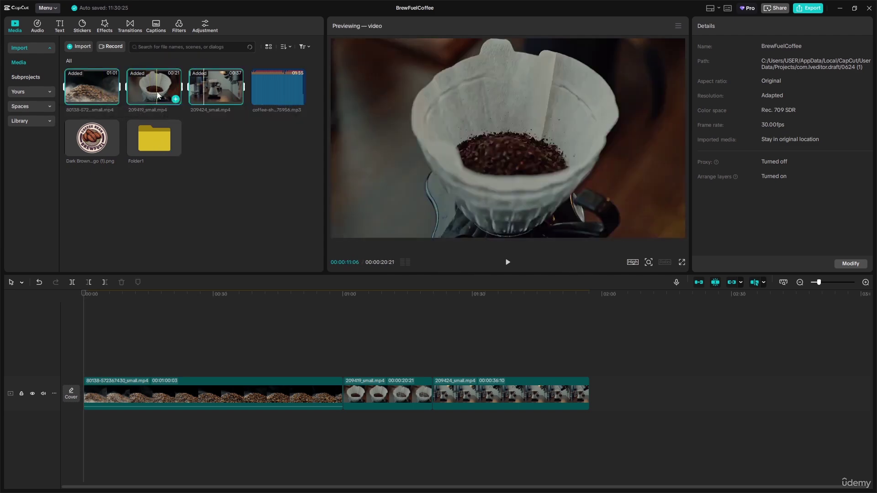
pyautogui.moveTo(92, 137); pyautogui.dragTo(152, 143)
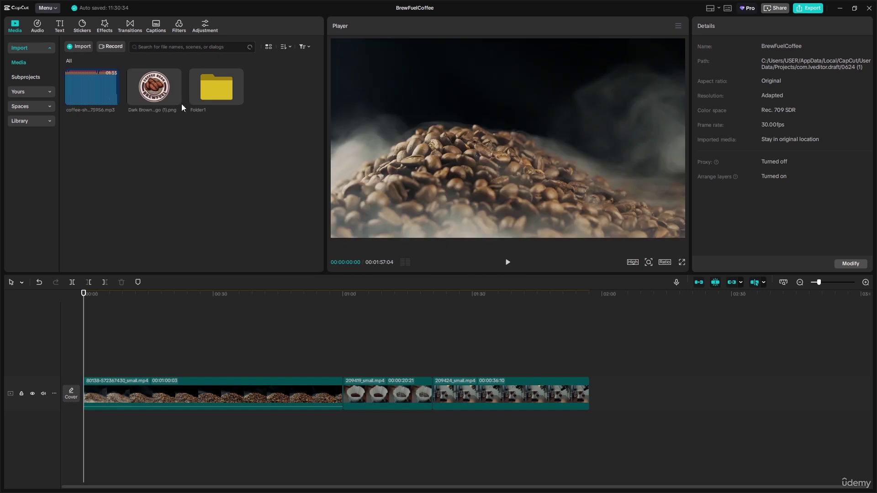
# Rename the folder holding the video clips as footage.
pyautogui.rightClick(206, 110)
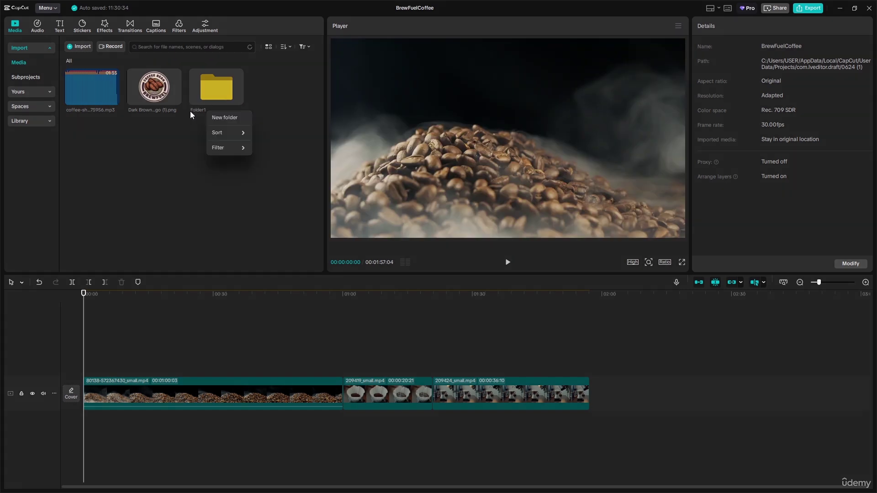
pyautogui.click(191, 110)
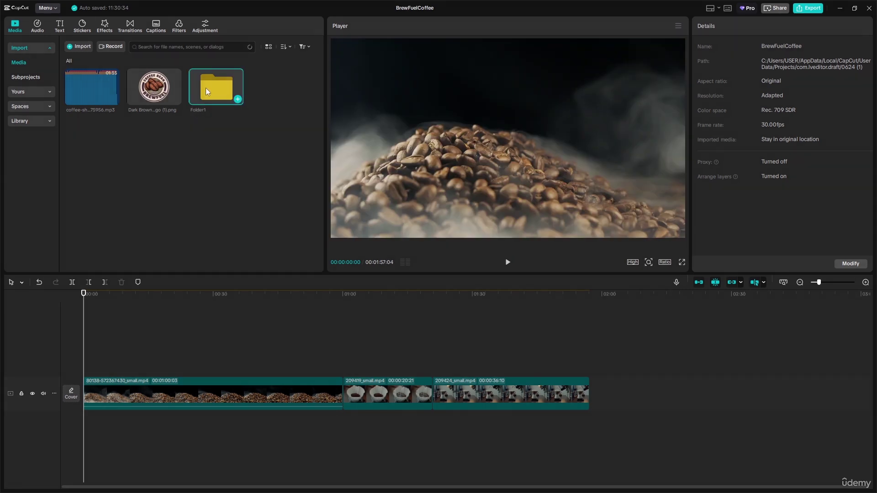
pyautogui.rightClick(206, 90)
pyautogui.click(226, 146)
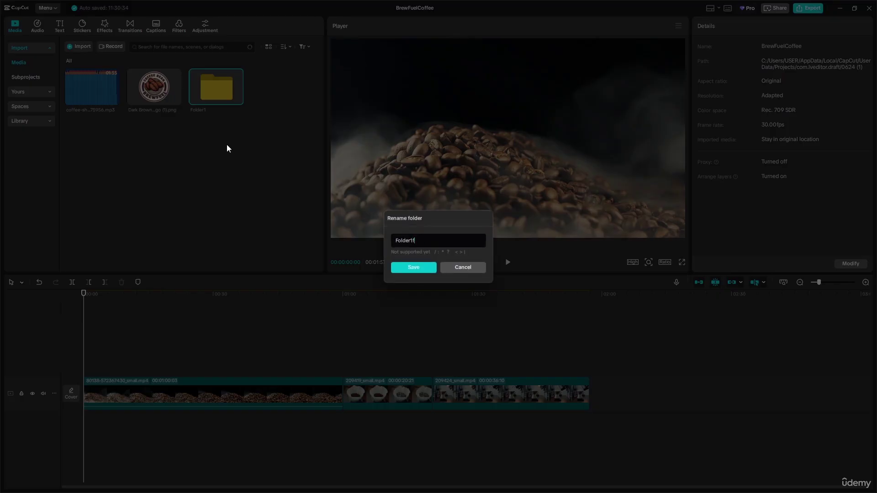
pyautogui.press('BackSpace')
pyautogui.press('BackSpace')
pyautogui.press('BackSpace')
pyautogui.press('BackSpace')
pyautogui.press('BackSpace')
pyautogui.press('BackSpace')
pyautogui.press('BackSpace')
pyautogui.press('BackSpace')
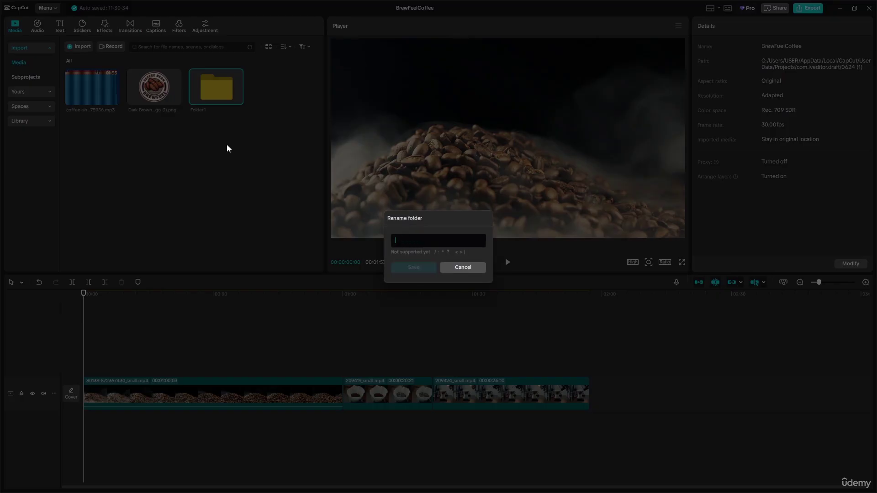
pyautogui.write('foot')
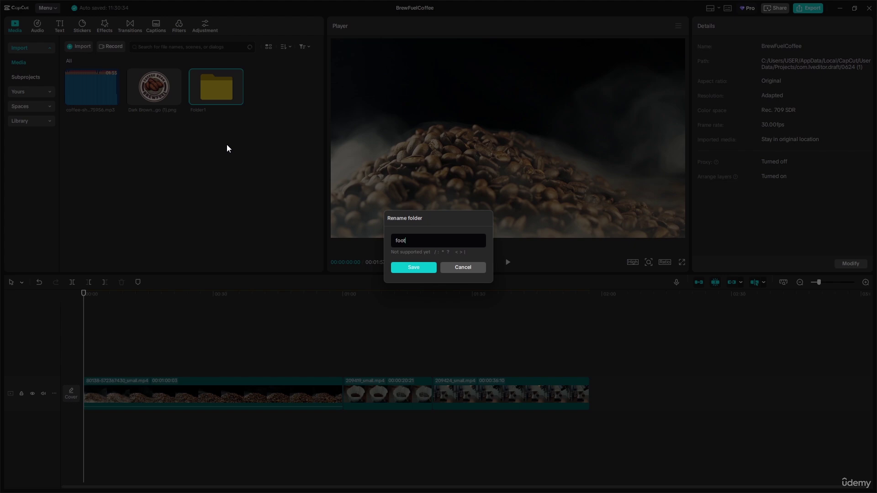
pyautogui.write('age')
pyautogui.click(426, 271)
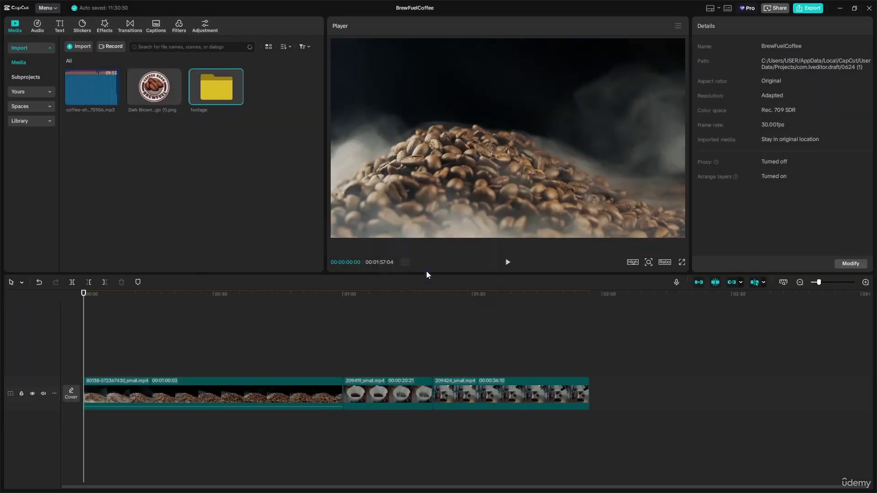
# Create a new folder named Audio in the project media and move the coffee MP3 file into it.
pyautogui.rightClick(176, 136)
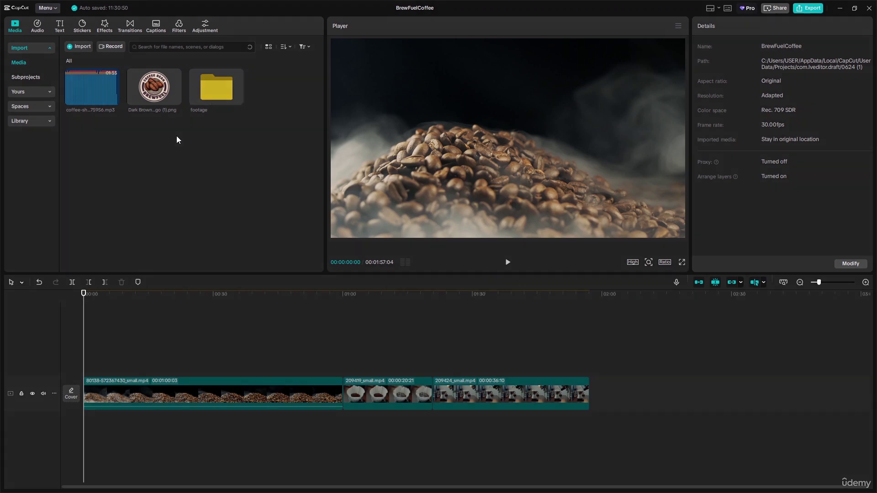
pyautogui.click(195, 145)
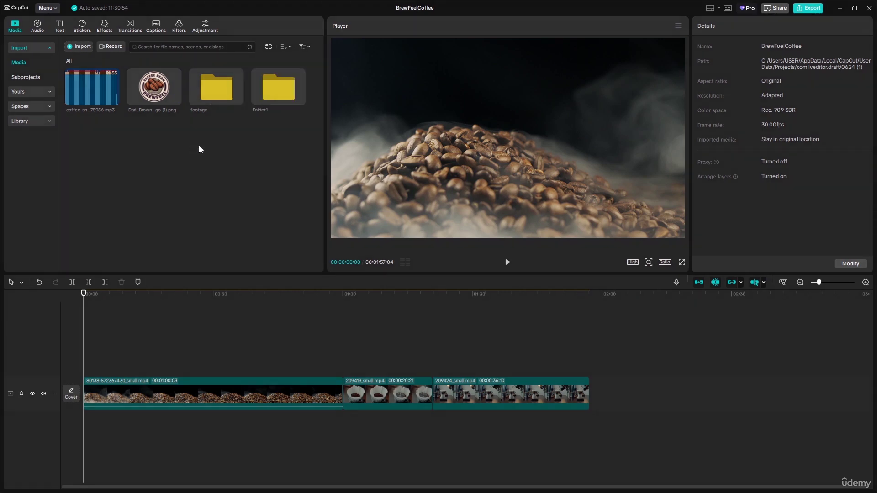
pyautogui.rightClick(272, 92)
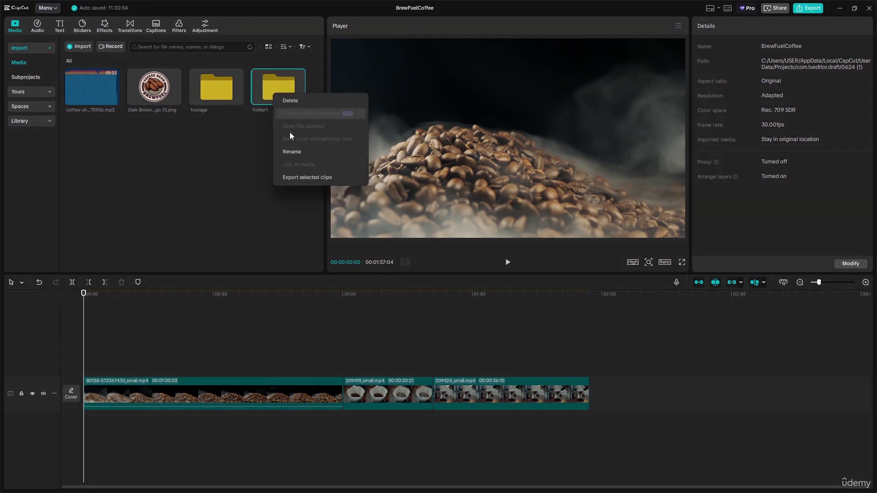
pyautogui.click(292, 152)
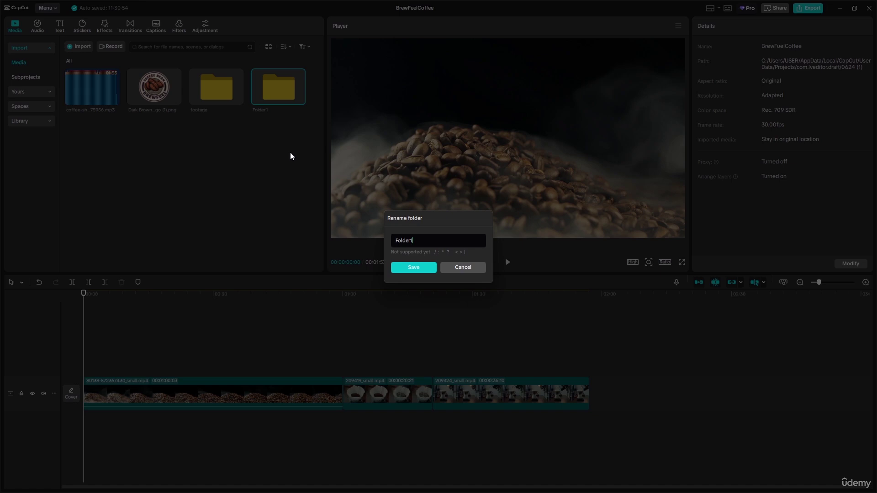
pyautogui.press('BackSpace')
pyautogui.press('BackSpace')
pyautogui.press('BackSpace')
pyautogui.press('BackSpace')
pyautogui.press('BackSpace')
pyautogui.press('BackSpace')
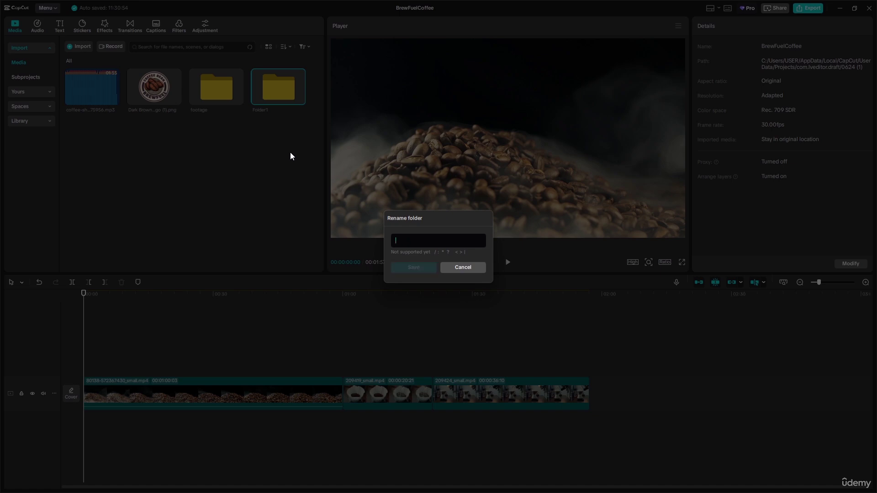
pyautogui.write('Aduio')
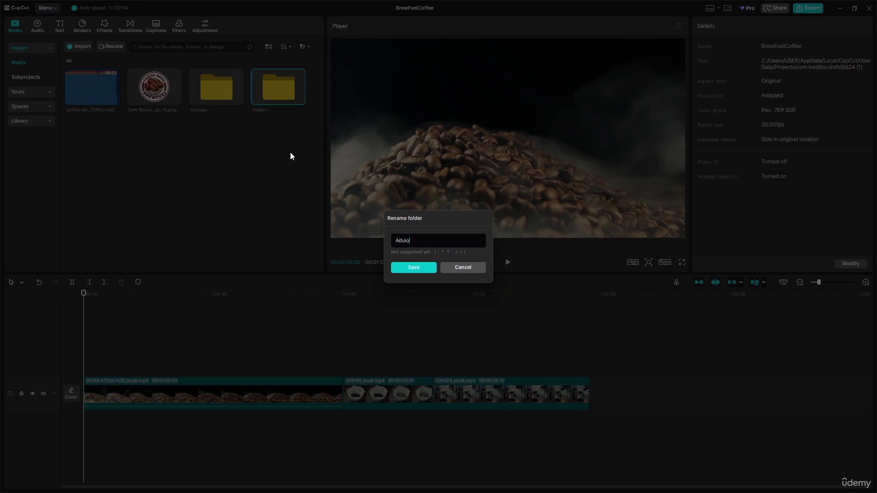
pyautogui.press('BackSpace')
pyautogui.press('BackSpace')
pyautogui.press('BackSpace')
pyautogui.click(402, 268)
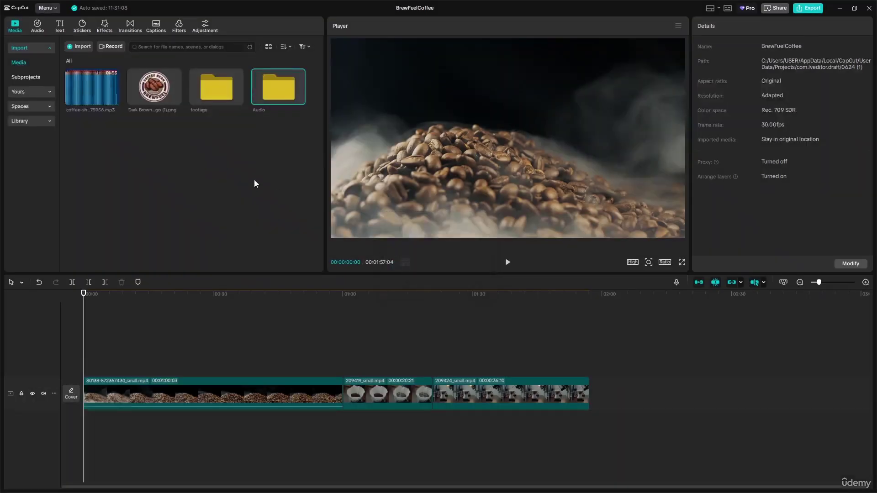
pyautogui.moveTo(91, 95); pyautogui.dragTo(274, 94)
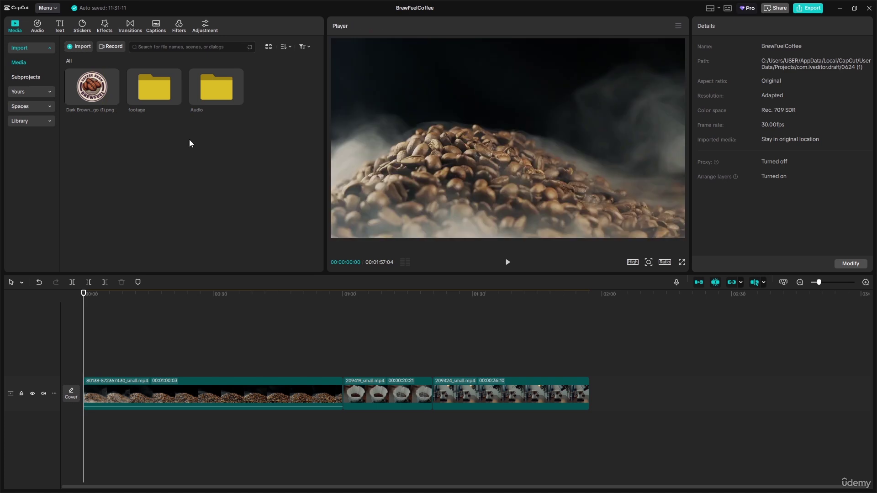
# Create another media folder named Logo and move the coffee badge PNG into it.
pyautogui.rightClick(189, 139)
pyautogui.click(199, 149)
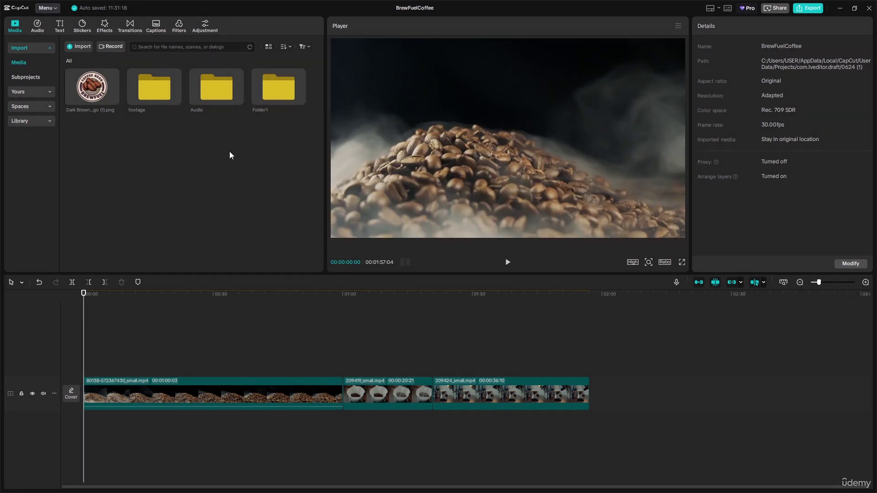
pyautogui.rightClick(268, 88)
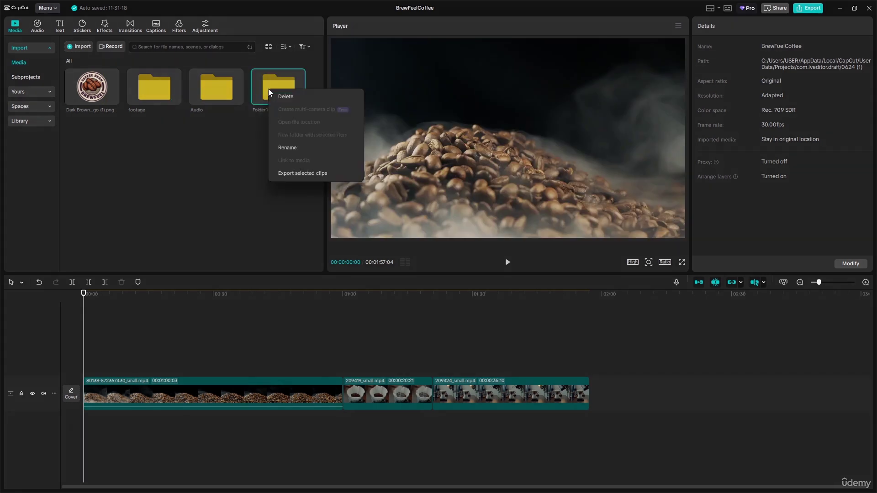
pyautogui.click(290, 147)
pyautogui.press('BackSpace')
pyautogui.press('BackSpace')
pyautogui.press('BackSpace')
pyautogui.press('BackSpace')
pyautogui.press('BackSpace')
pyautogui.press('BackSpace')
pyautogui.press('BackSpace')
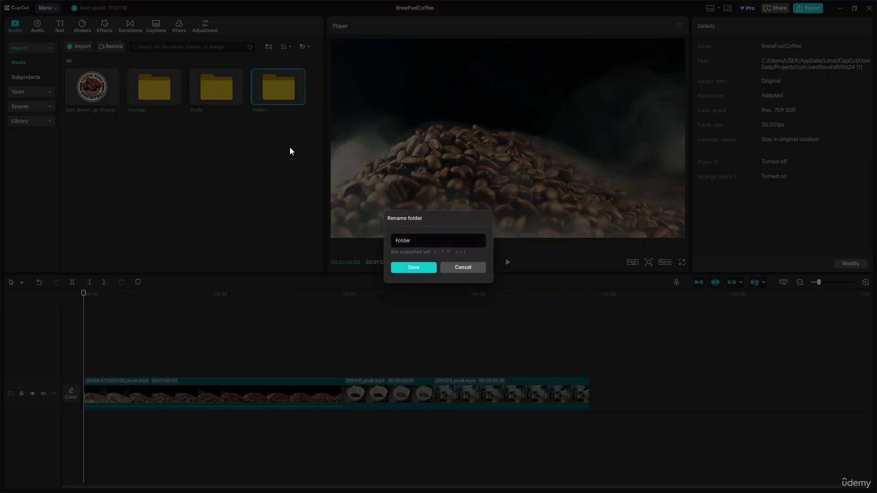
pyautogui.write('Lgo')
pyautogui.press('BackSpace')
pyautogui.write('go')
pyautogui.click(408, 268)
pyautogui.click(91, 96)
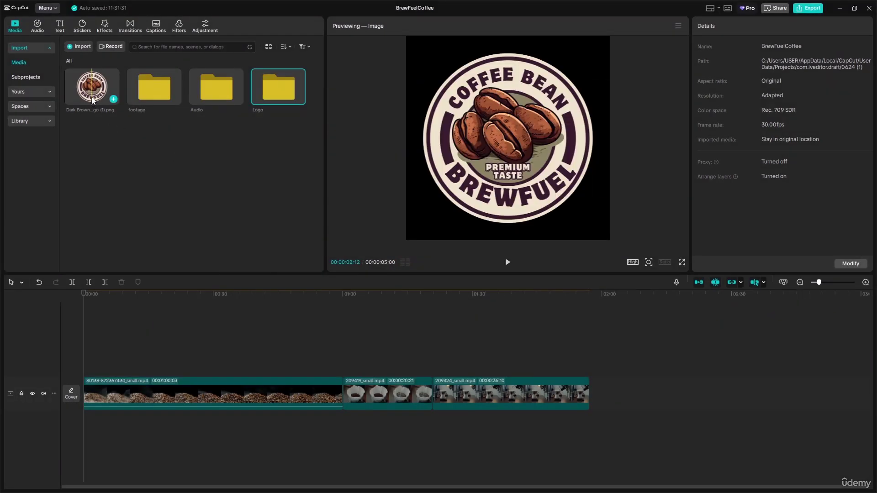
pyautogui.moveTo(92, 97); pyautogui.dragTo(284, 101)
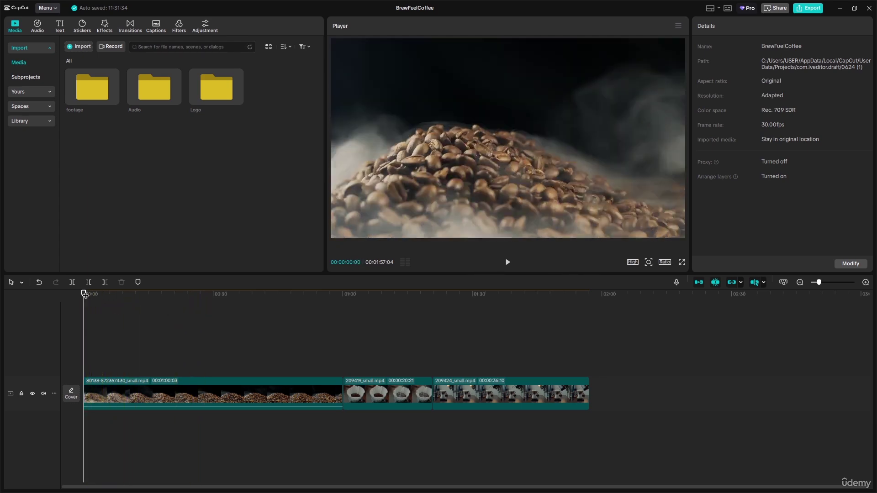
# Split the first timeline clip at 00:00:16:21 and apply the Jump cut speed curve to the part before the cut.
pyautogui.moveTo(84, 293); pyautogui.dragTo(156, 298)
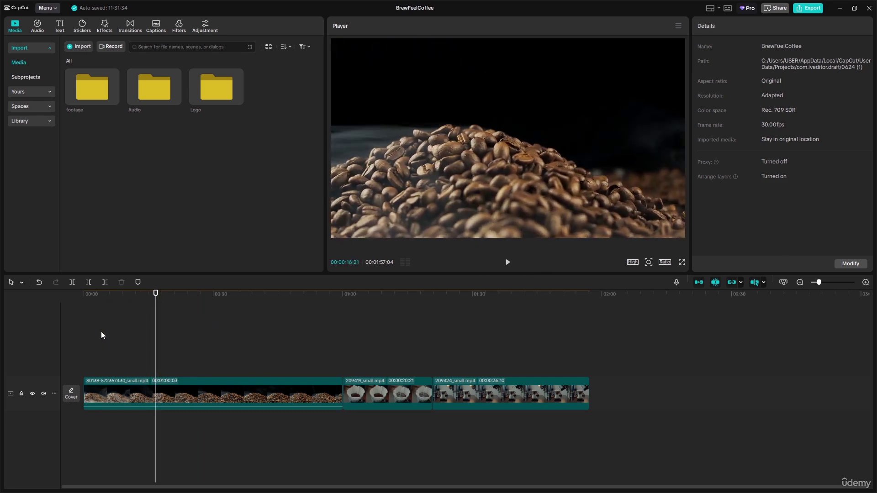
pyautogui.click(73, 283)
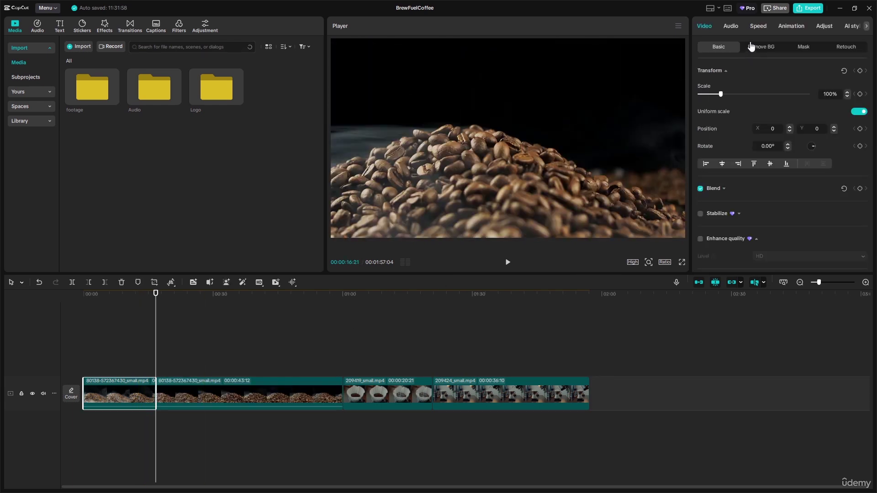
pyautogui.click(766, 26)
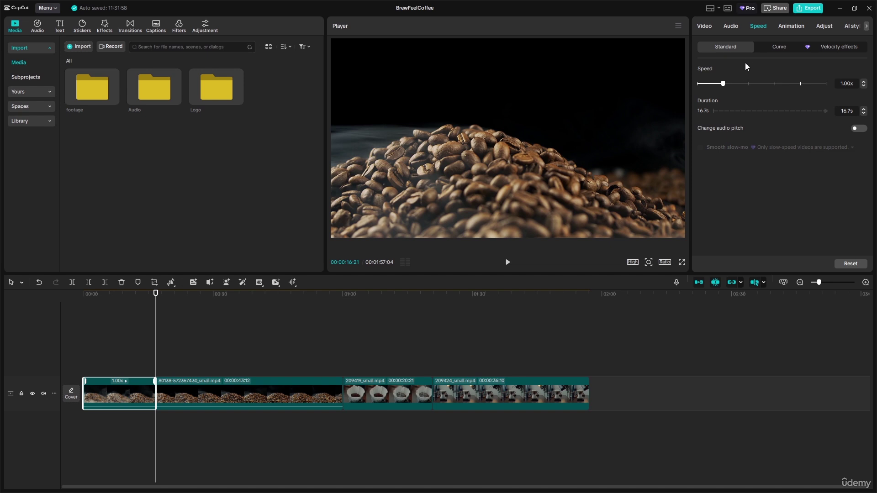
pyautogui.click(779, 48)
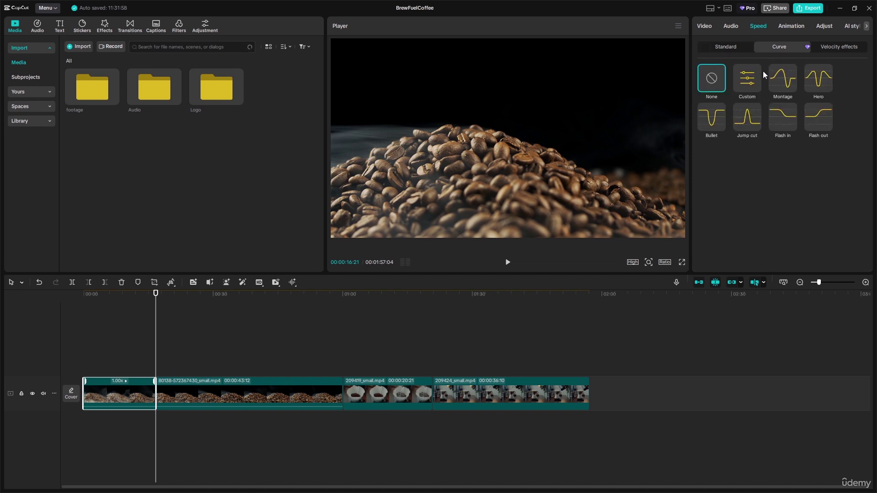
pyautogui.click(748, 120)
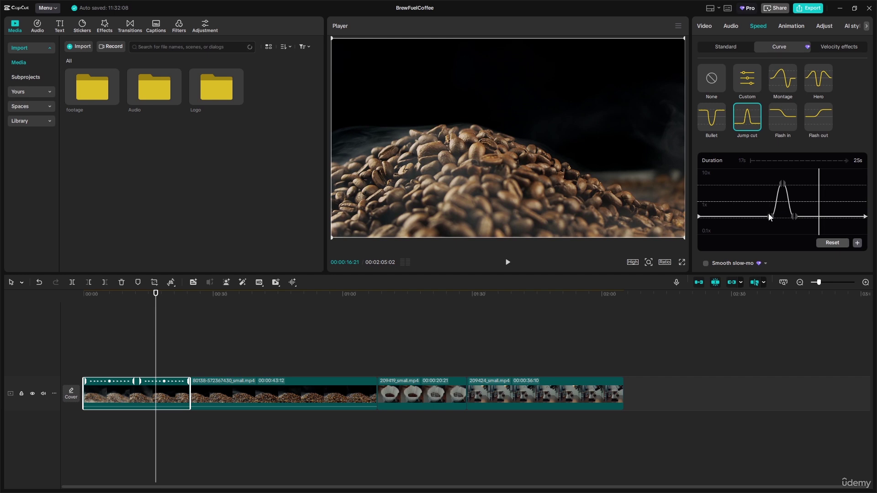
# Raise the speed curve point just before the peak to about 3.3x and play the clip from the start.
pyautogui.moveTo(770, 215); pyautogui.dragTo(771, 191)
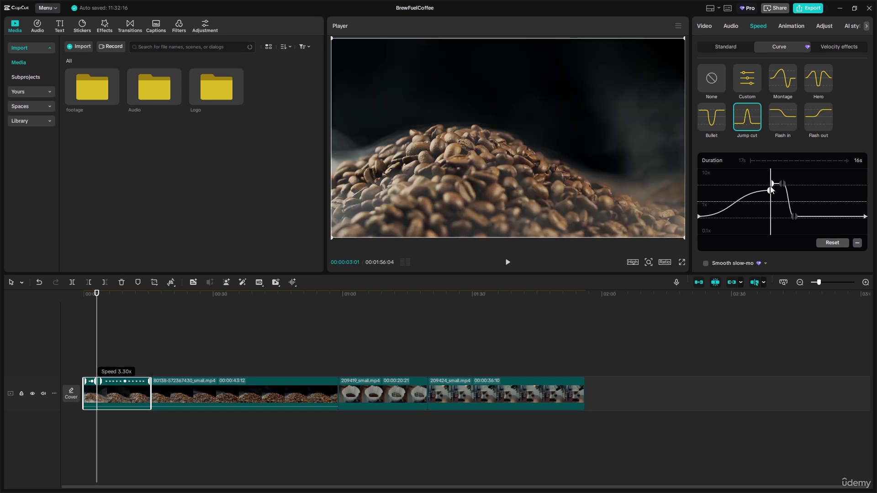
pyautogui.moveTo(97, 293); pyautogui.dragTo(84, 295)
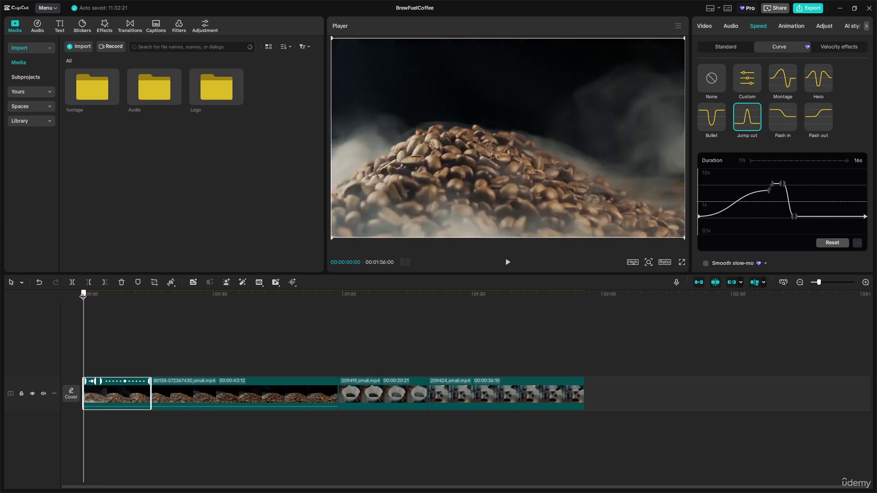
pyautogui.click(507, 265)
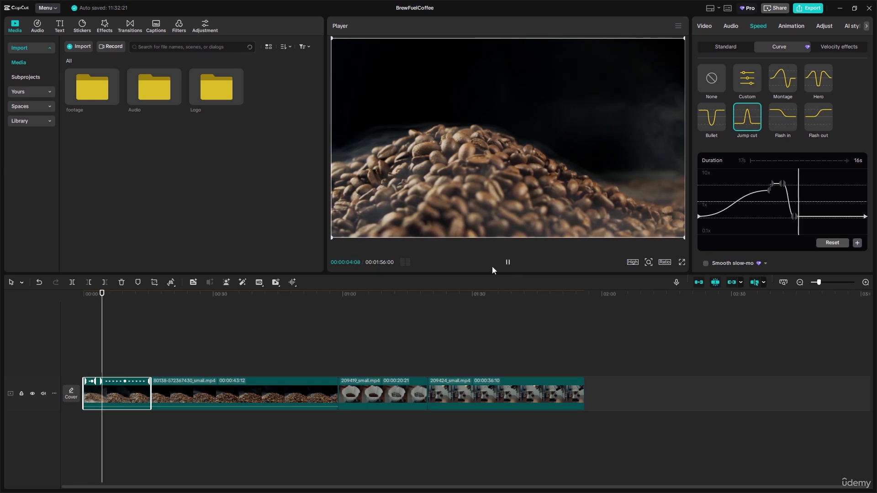
pyautogui.press('space')
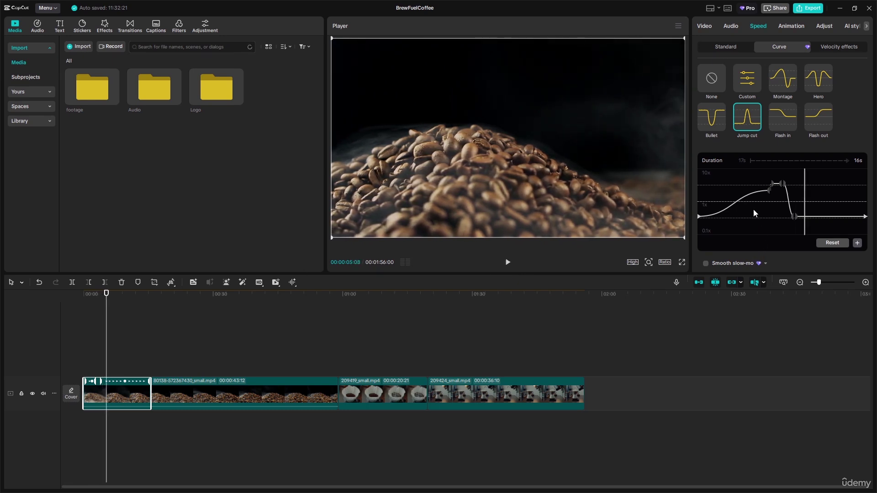
# Set the curve point before the peak to 6.00x and the curve's starting point to 3.00x, and play the result.
pyautogui.click(734, 195)
pyautogui.click(765, 187)
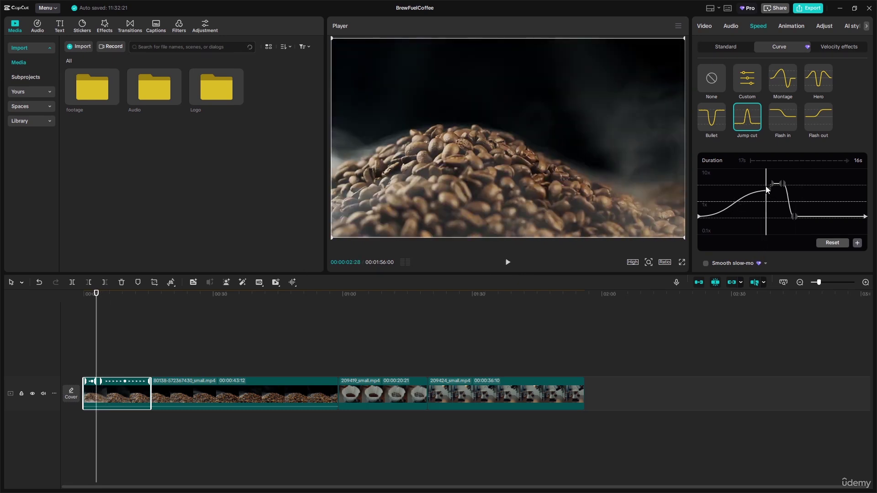
pyautogui.moveTo(769, 191); pyautogui.dragTo(769, 184)
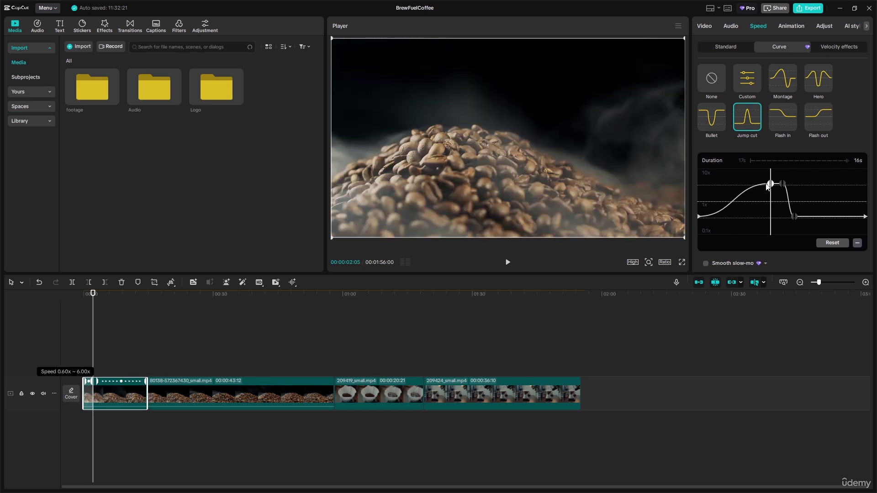
pyautogui.moveTo(699, 217); pyautogui.dragTo(699, 195)
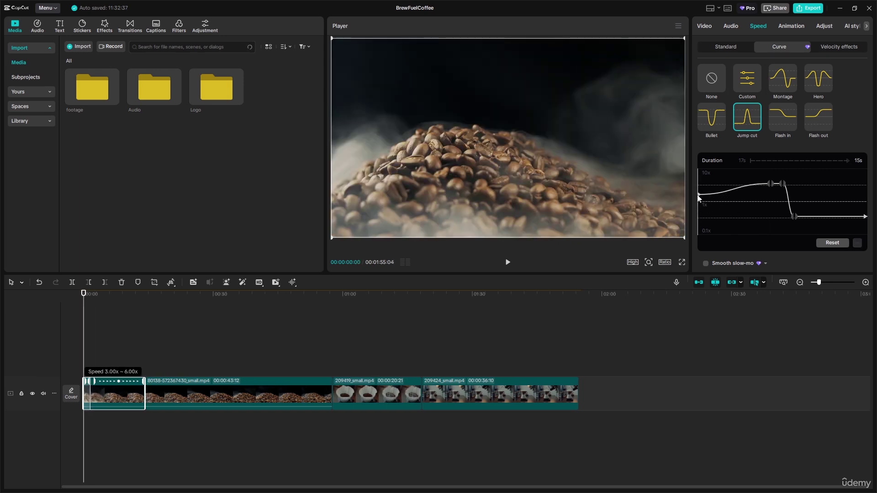
pyautogui.click(507, 262)
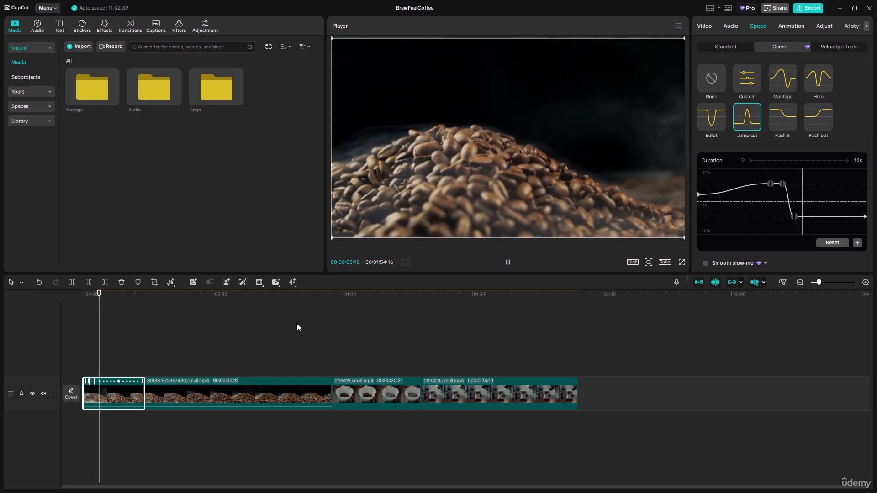
pyautogui.press('space')
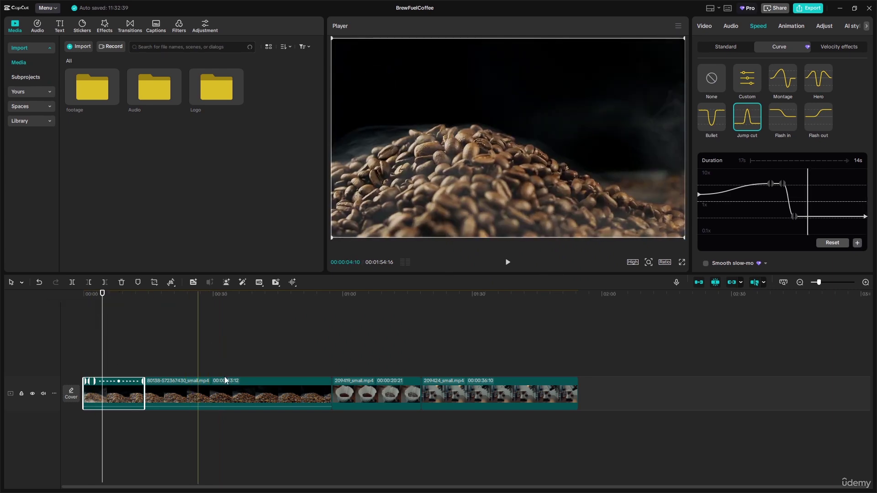
# Split the second piece of the coffee bean clip at 00:00:26:20 and delete the part after the cut.
pyautogui.click(208, 386)
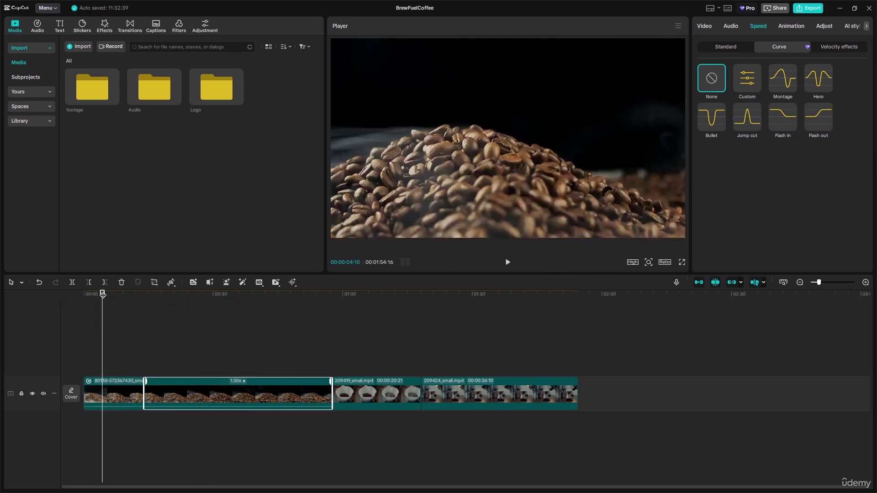
pyautogui.moveTo(102, 295); pyautogui.dragTo(198, 309)
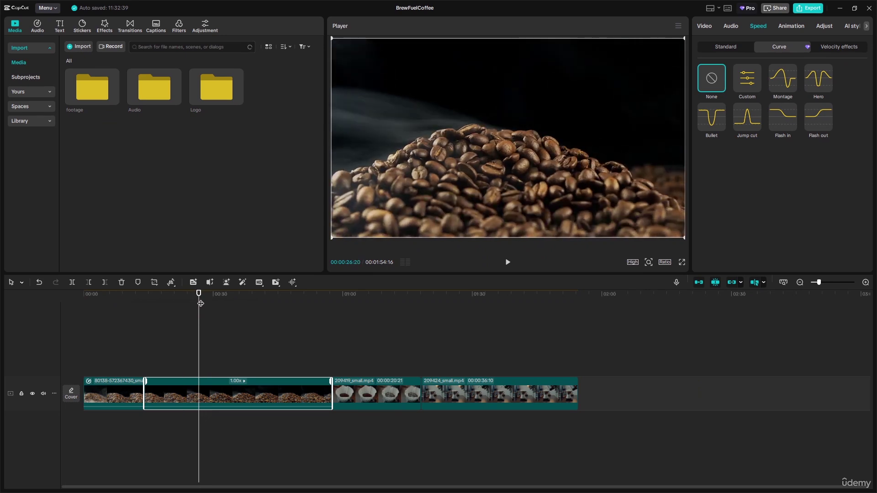
pyautogui.hotkey('ctrl', 'b')
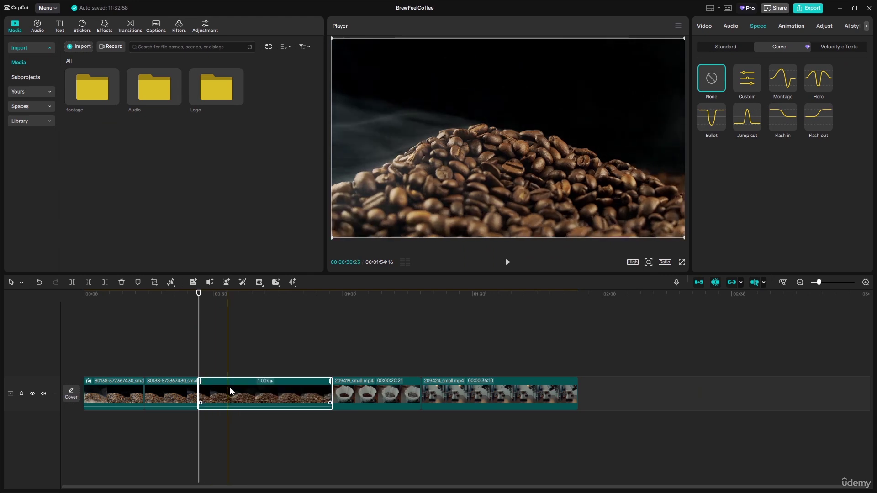
pyautogui.press('Delete')
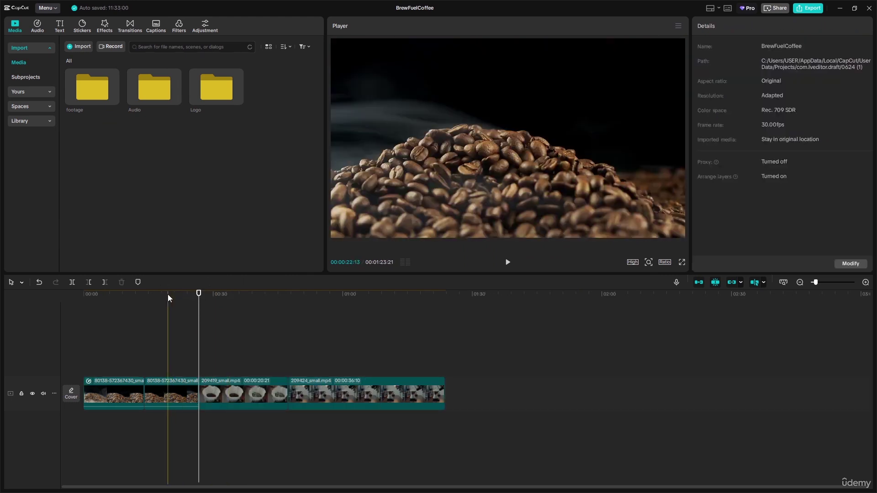
# Split the opening speed-curved coffee bean clip at about 00:00:07:18.
pyautogui.moveTo(198, 294); pyautogui.dragTo(126, 294)
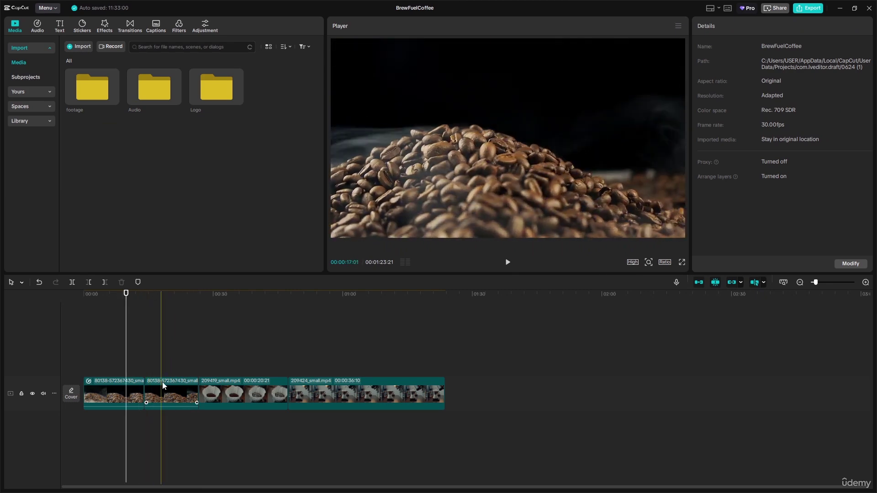
pyautogui.click(131, 395)
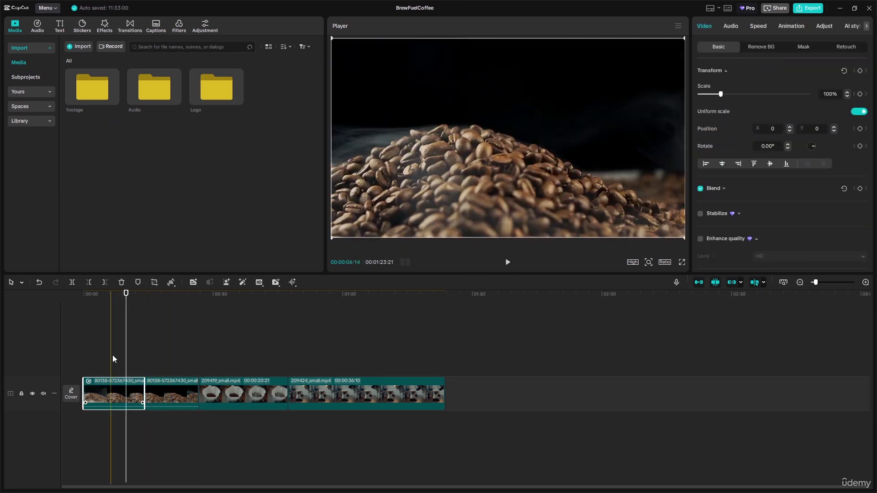
pyautogui.moveTo(126, 294); pyautogui.dragTo(111, 299)
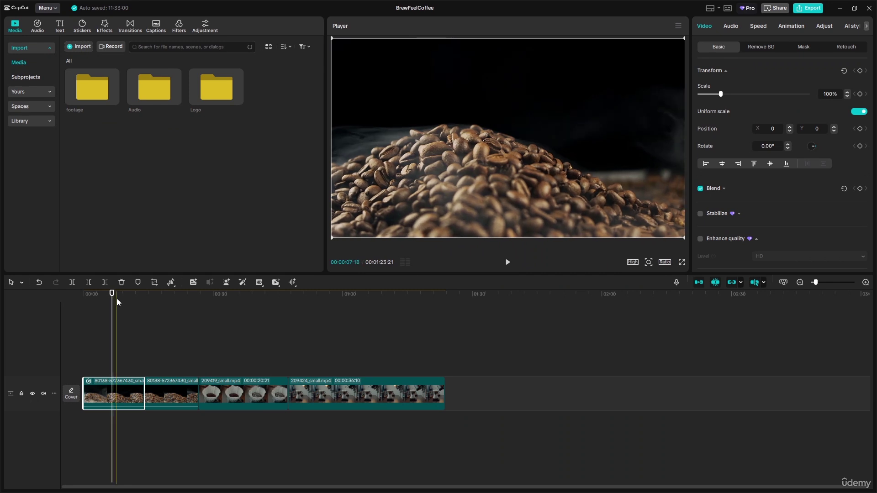
pyautogui.hotkey('ctrl', 'b')
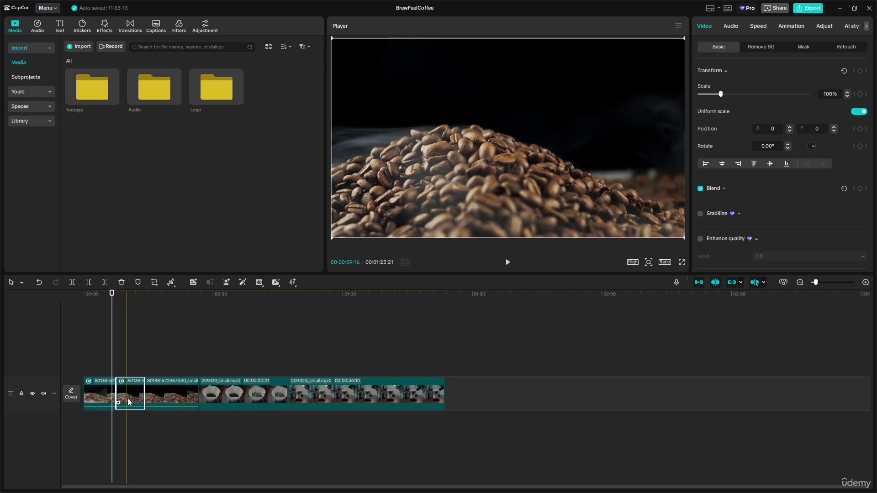
# Delete the short speed-curved bean piece after the 00:00:07:18 cut and go to the end of the remaining bean clip.
pyautogui.press('Delete')
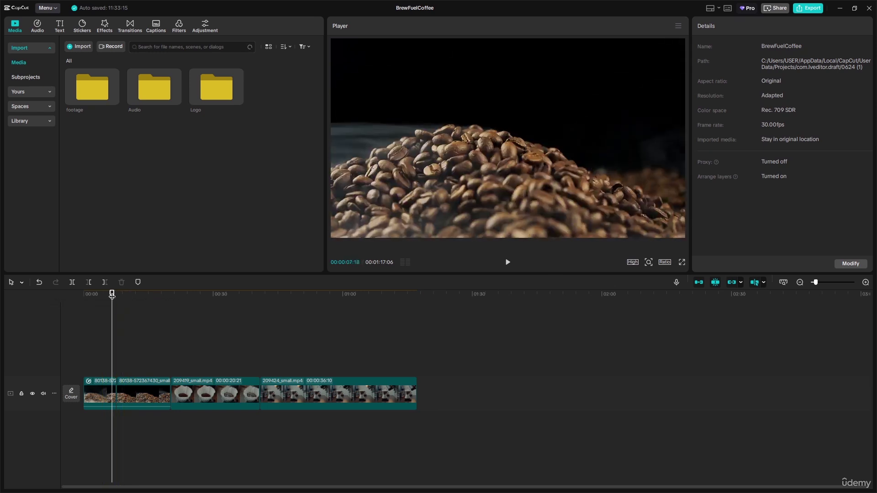
pyautogui.moveTo(112, 293); pyautogui.dragTo(150, 296)
pyautogui.click(170, 296)
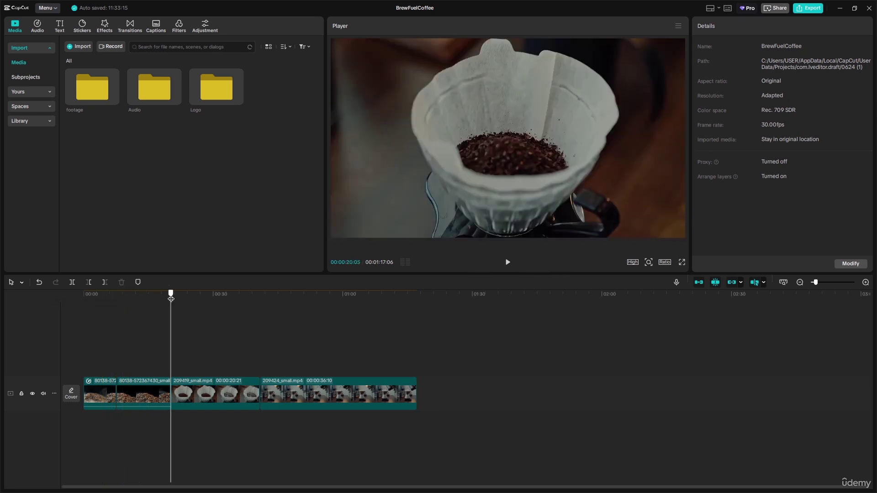
# Apply the Jump cut speed curve to the second coffee bean clip.
pyautogui.click(161, 388)
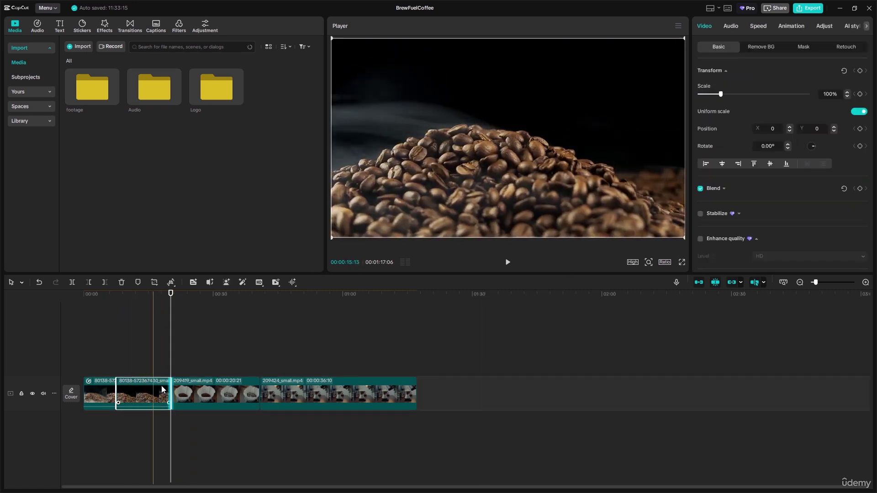
pyautogui.click(758, 26)
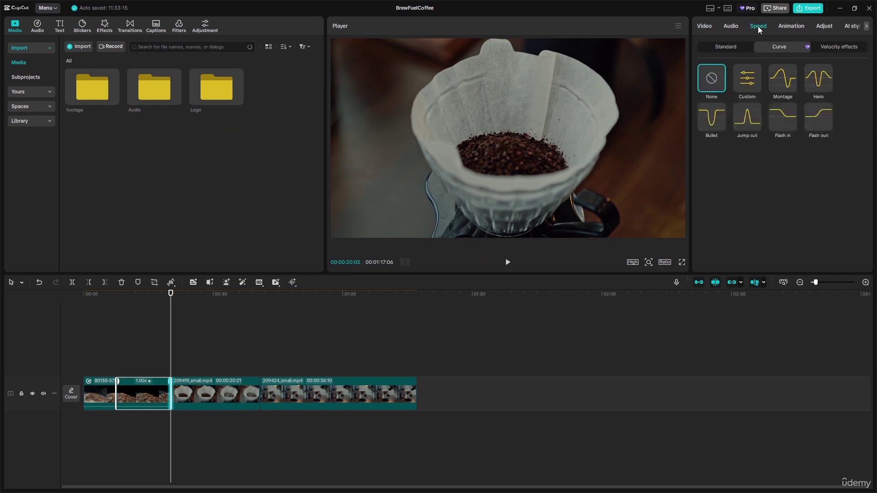
pyautogui.click(745, 118)
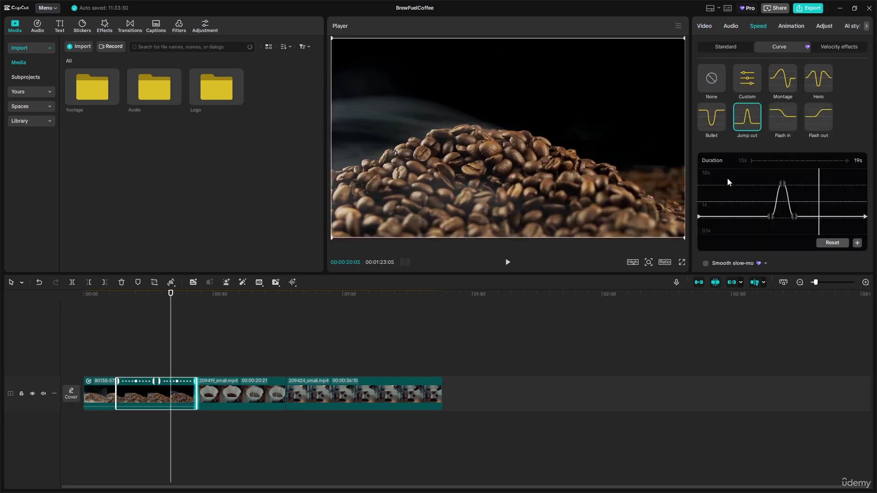
pyautogui.click(747, 216)
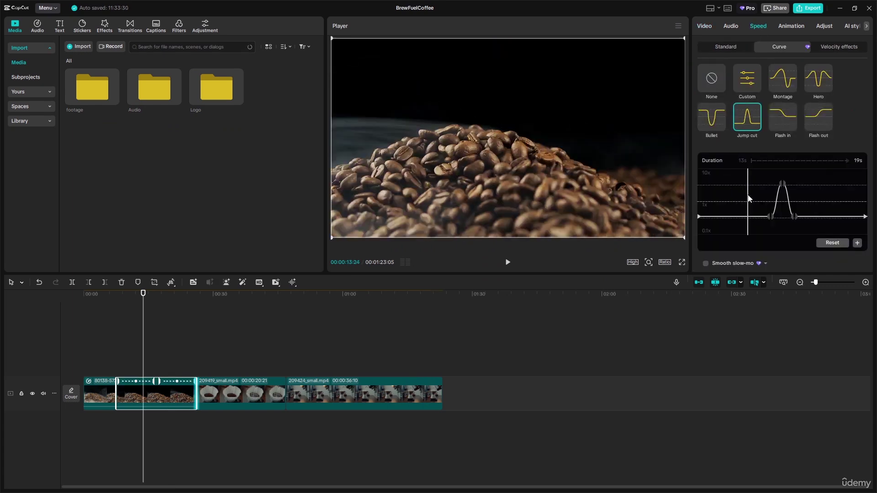
# Raise the curve point before the peak to 9.50x and the one after it to 7.00x, with the peak between them.
pyautogui.moveTo(768, 215); pyautogui.dragTo(772, 169)
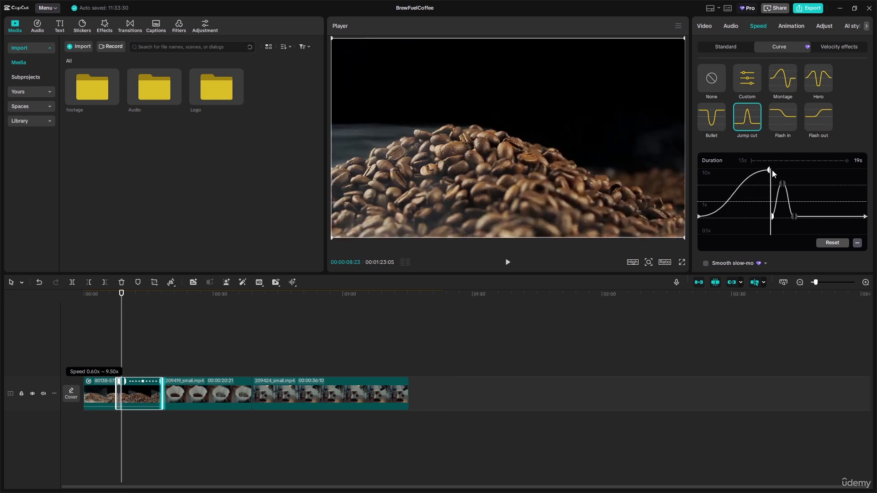
pyautogui.moveTo(773, 217); pyautogui.dragTo(796, 180)
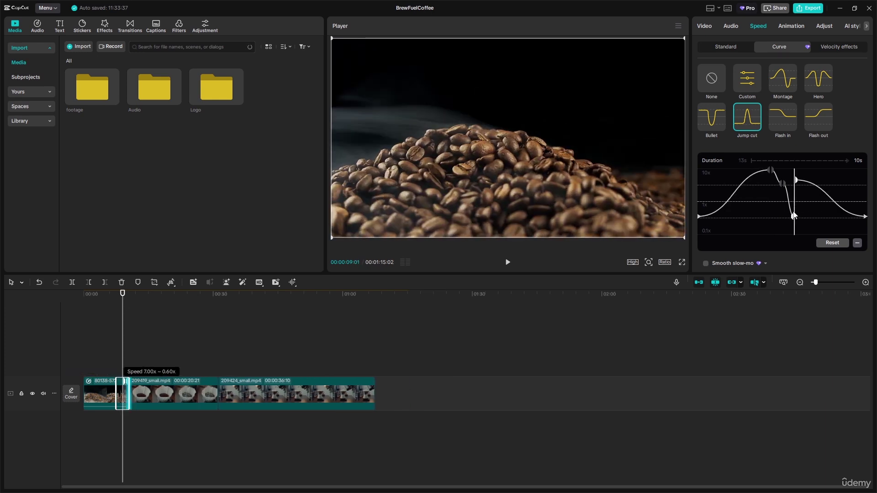
pyautogui.click(793, 204)
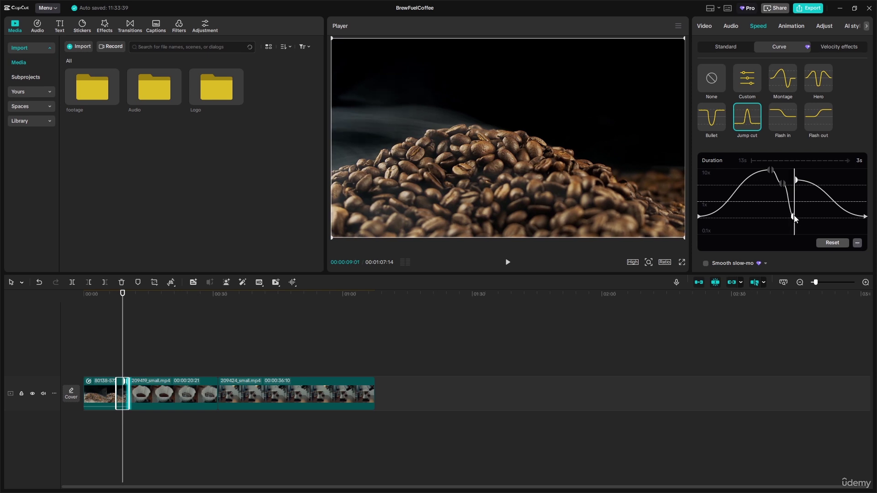
pyautogui.moveTo(782, 184); pyautogui.dragTo(791, 186)
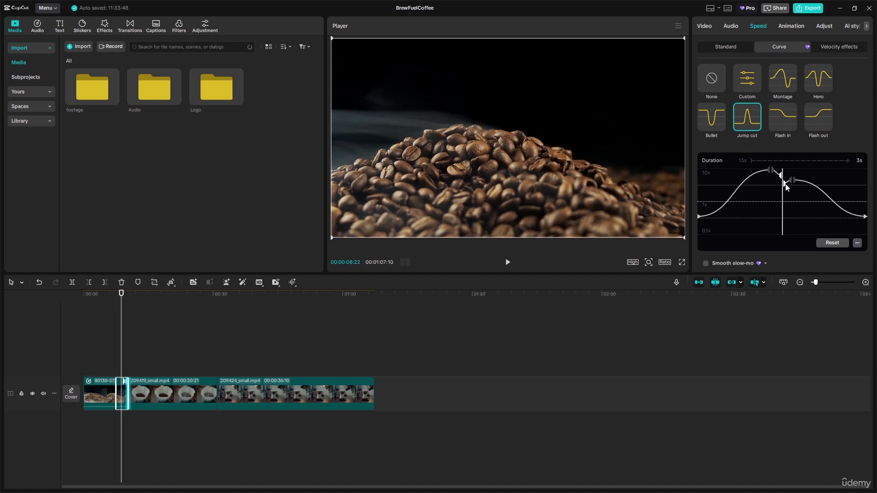
pyautogui.click(783, 175)
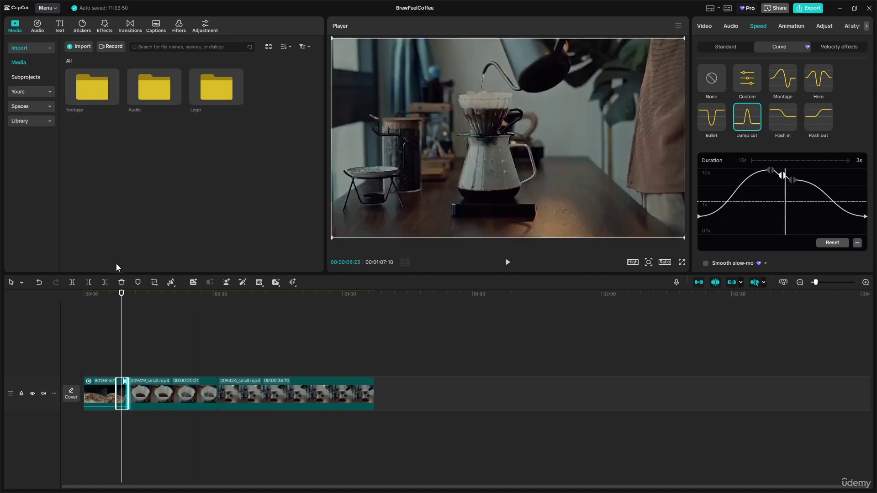
# Play the speed-ramped bean clips from near the start and scrub through the coffee dripper clip that follows.
pyautogui.click(119, 295)
pyautogui.moveTo(100, 295); pyautogui.dragTo(86, 297)
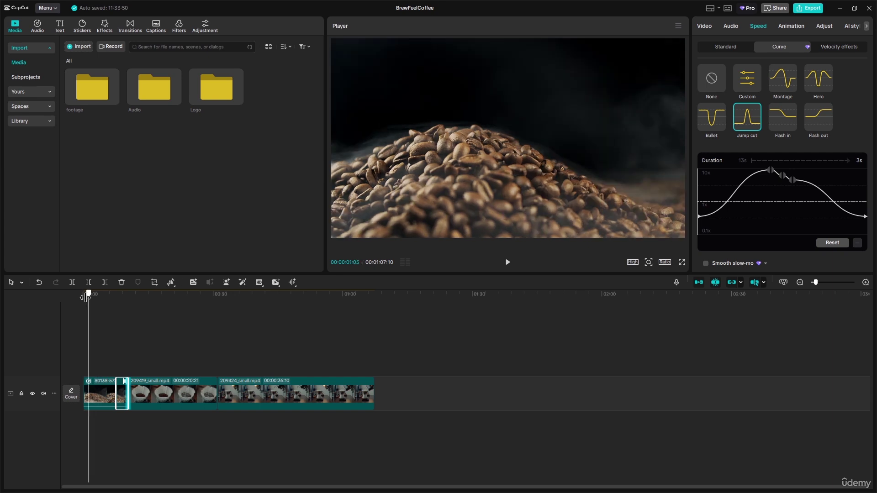
pyautogui.press('space')
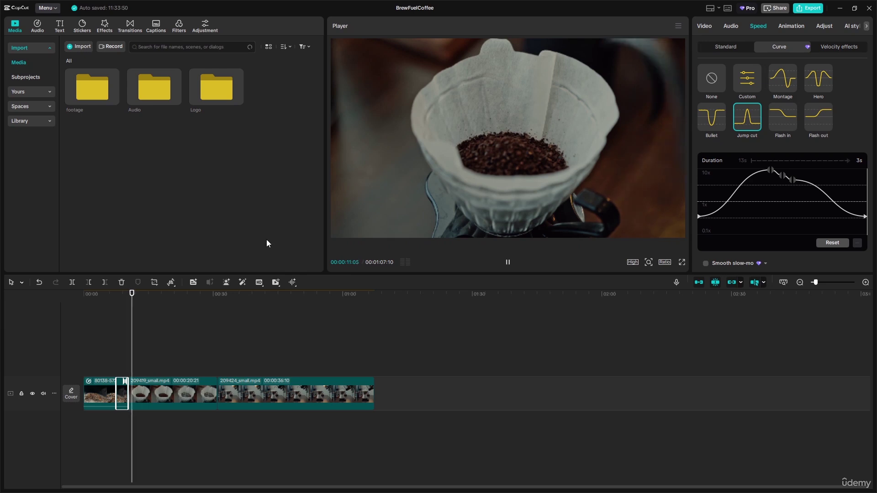
pyautogui.press('space')
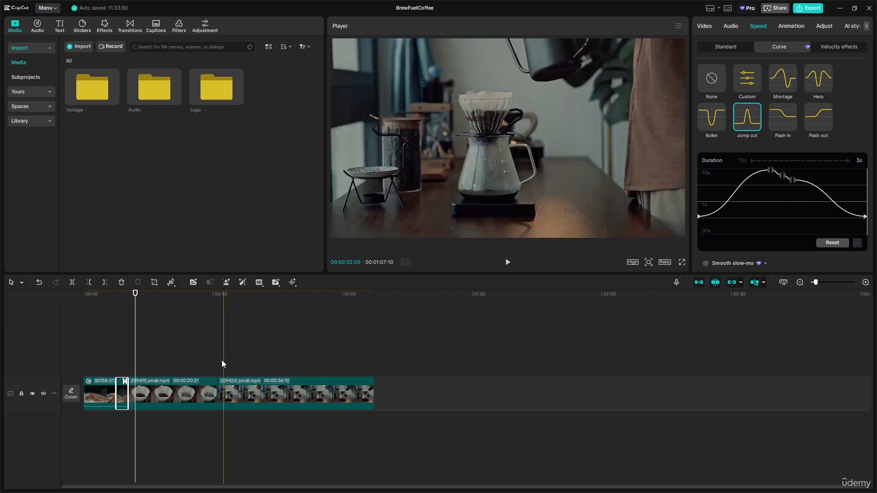
pyautogui.moveTo(135, 294); pyautogui.dragTo(210, 305)
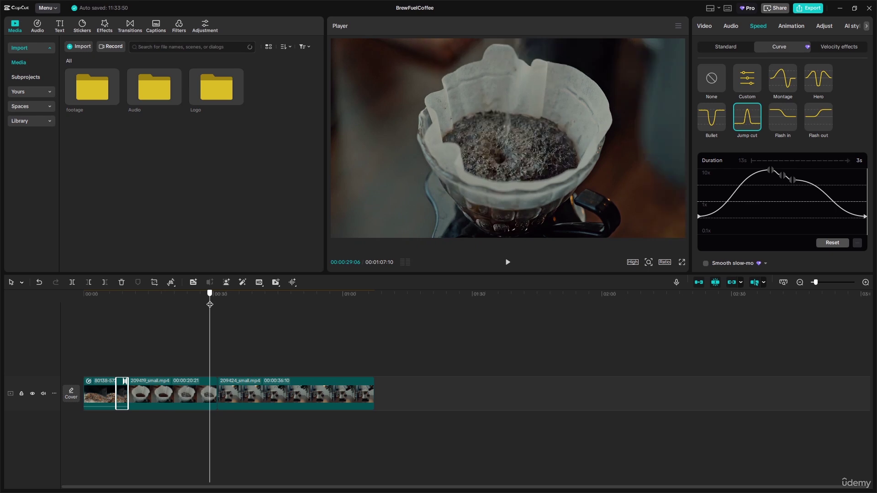
pyautogui.moveTo(210, 305); pyautogui.dragTo(158, 312)
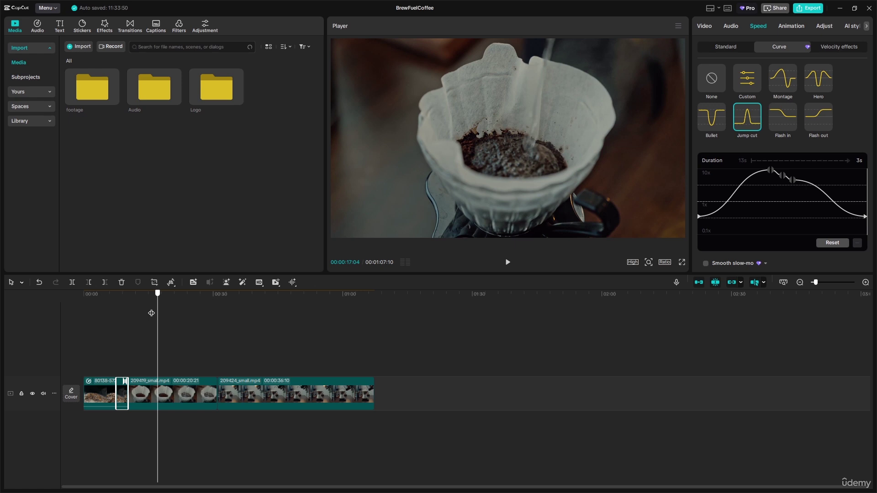
# Add a default text title above the opening bean clip at 00:00:05:02.
pyautogui.moveTo(151, 314); pyautogui.dragTo(105, 317)
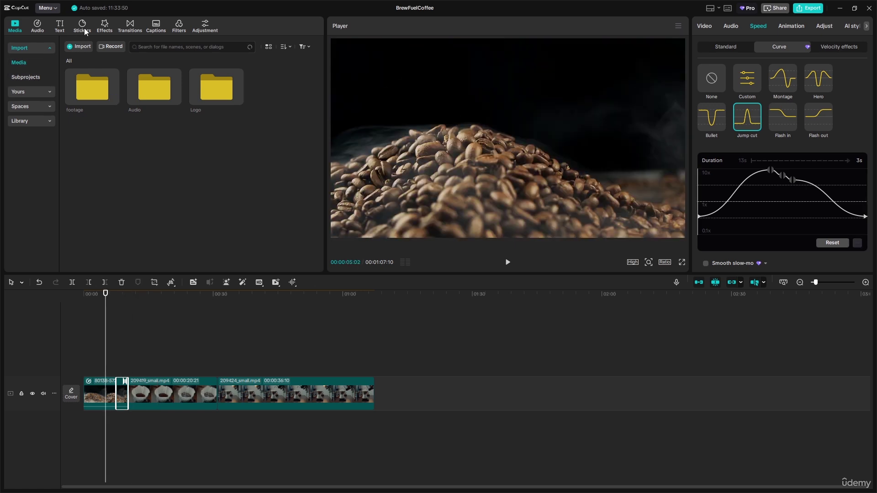
pyautogui.click(60, 26)
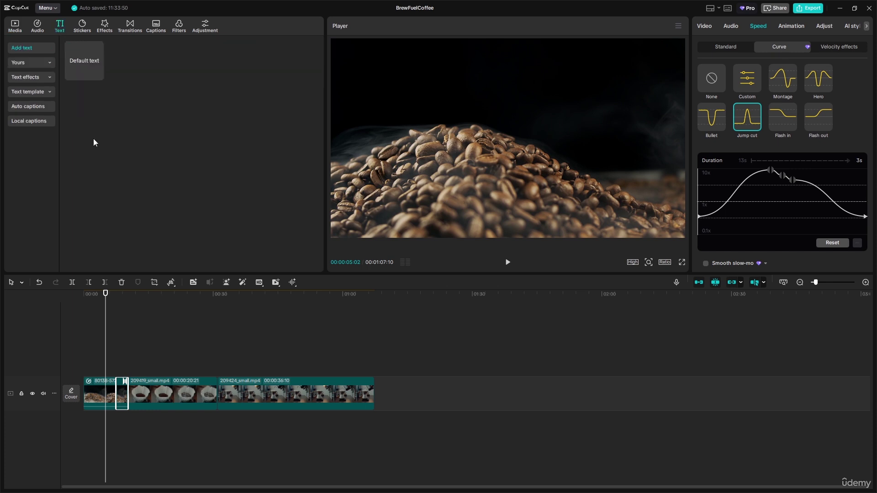
pyautogui.click(84, 66)
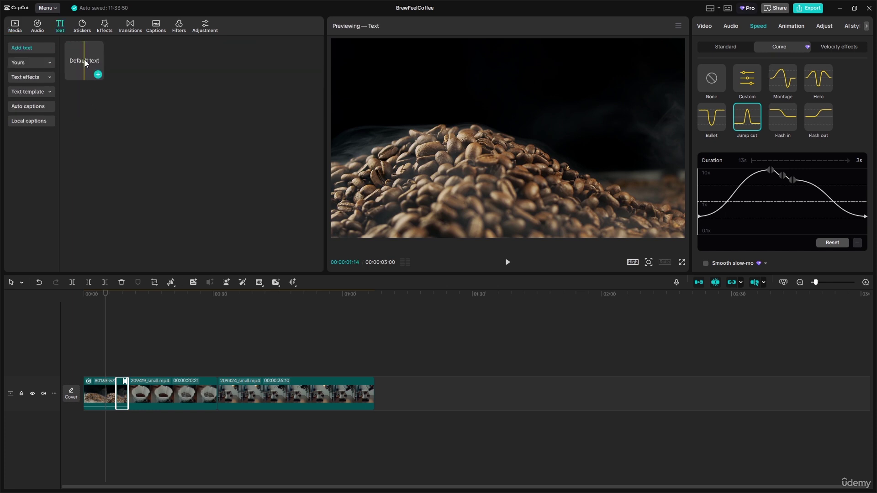
pyautogui.click(84, 59)
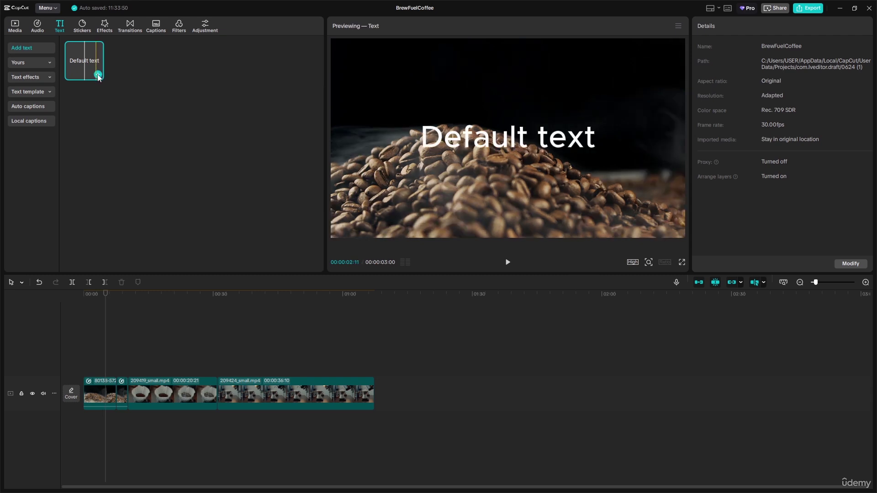
pyautogui.click(97, 74)
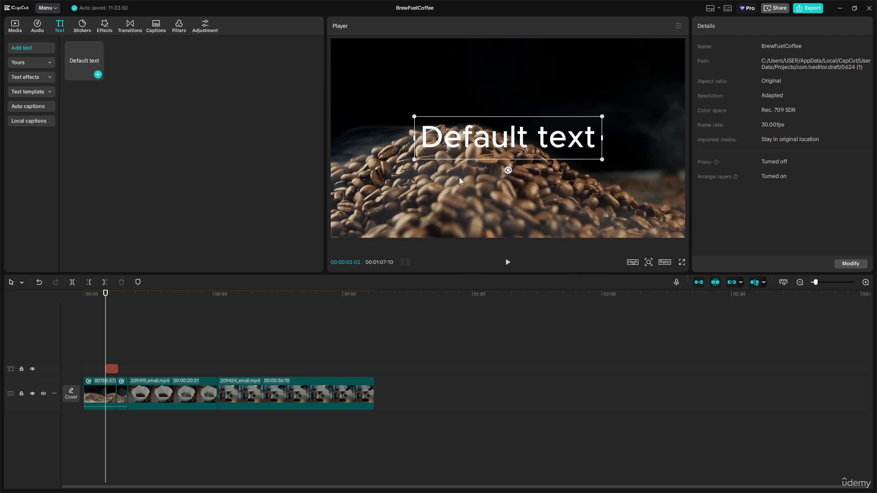
# Move the title down over the coffee beans and undo the accidental shift of the bean clip behind it.
pyautogui.moveTo(462, 142); pyautogui.dragTo(466, 182)
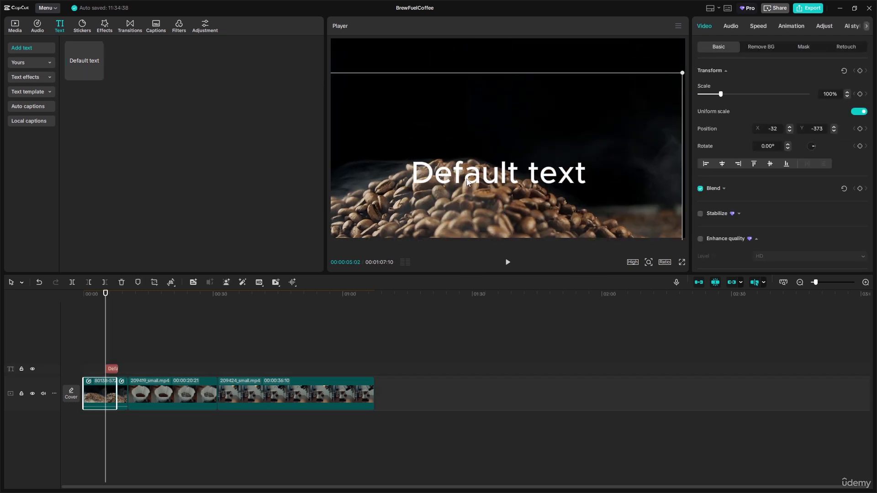
pyautogui.hotkey('ctrl', 'z')
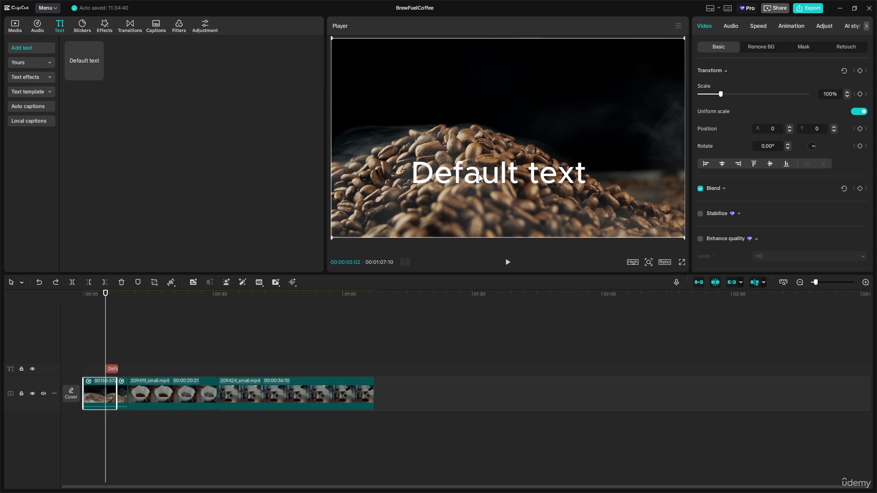
pyautogui.click(471, 180)
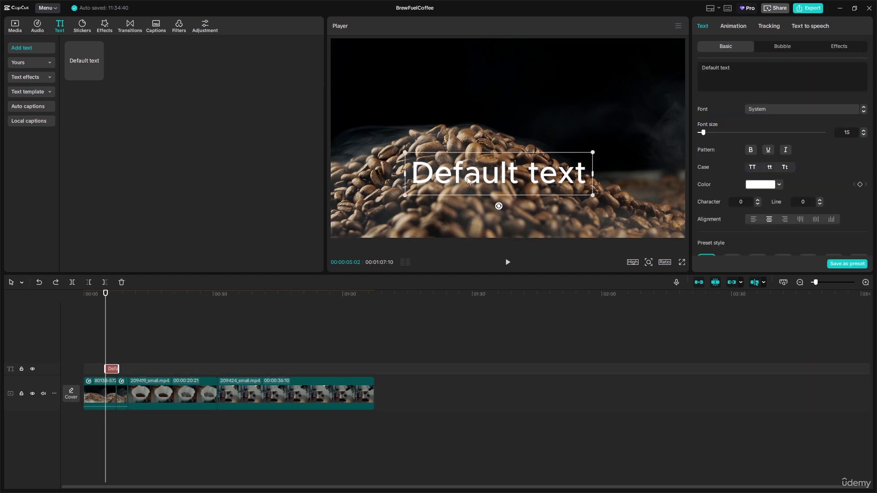
# Replace the title's placeholder wording with "Neee a Kickstar?".
pyautogui.tripleClick(722, 70)
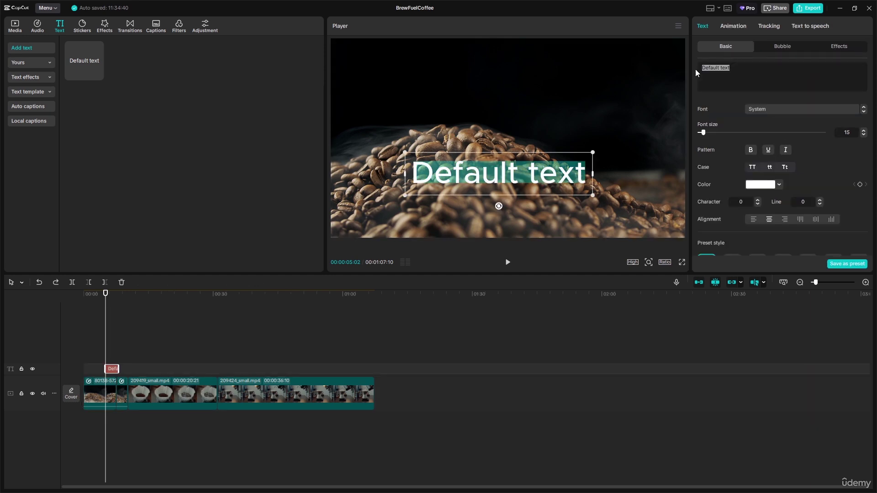
pyautogui.write('New')
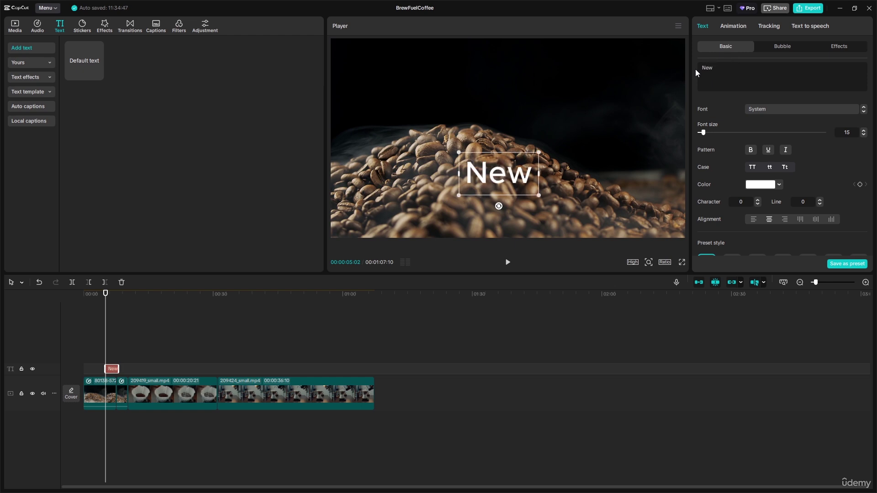
pyautogui.press('BackSpace')
pyautogui.write('ee')
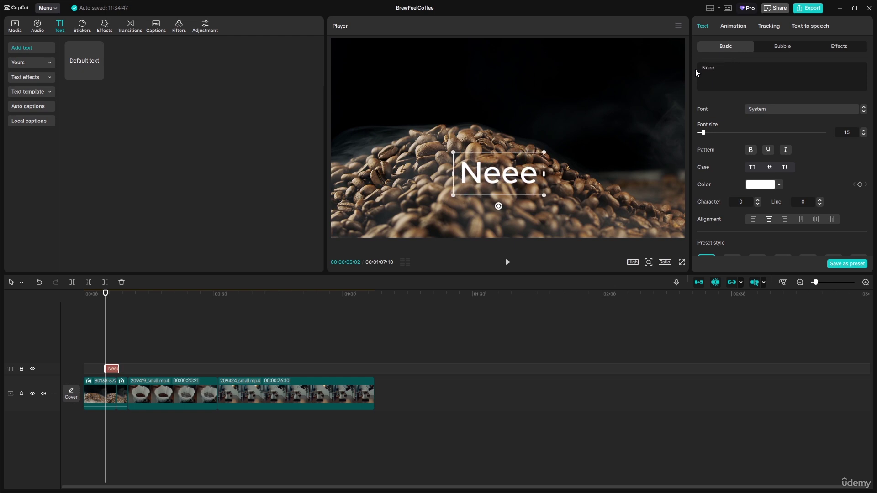
pyautogui.write(' a Ks')
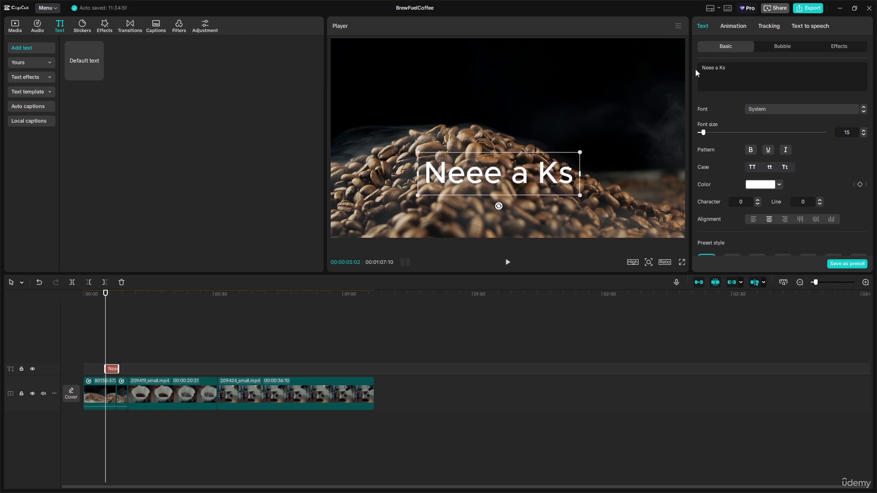
pyautogui.press('BackSpace')
pyautogui.write('ickstar')
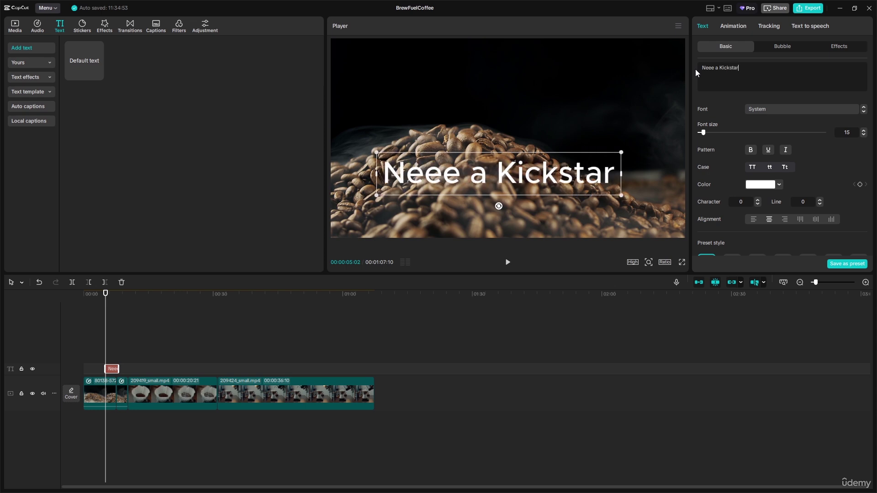
pyautogui.write('?')
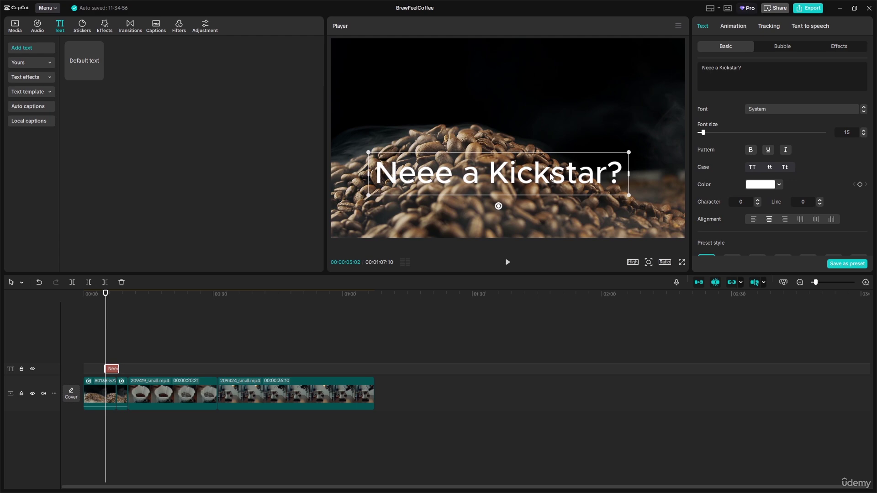
# Move the title clip to the very beginning of the timeline.
pyautogui.click(146, 394)
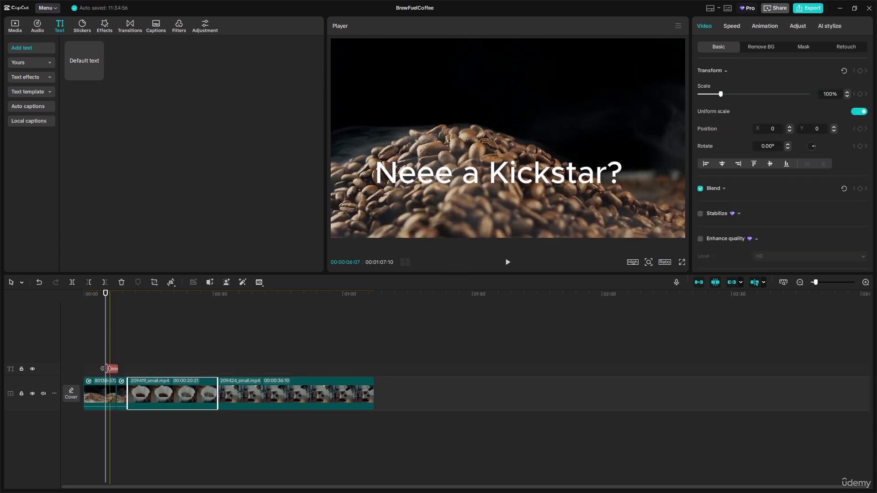
pyautogui.moveTo(106, 369); pyautogui.dragTo(93, 371)
pyautogui.moveTo(99, 371); pyautogui.dragTo(99, 371)
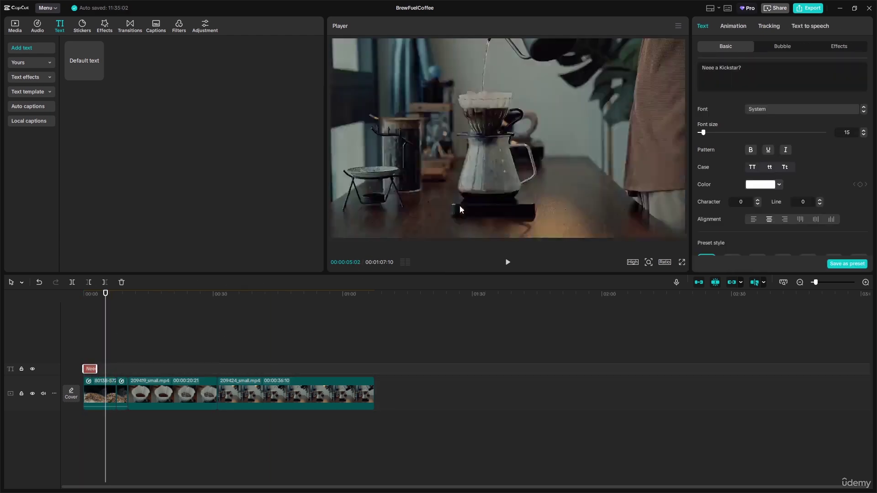
# At 00:00:00:00, shift the title slightly lower in the frame and make its text bold.
pyautogui.moveTo(105, 293); pyautogui.dragTo(84, 294)
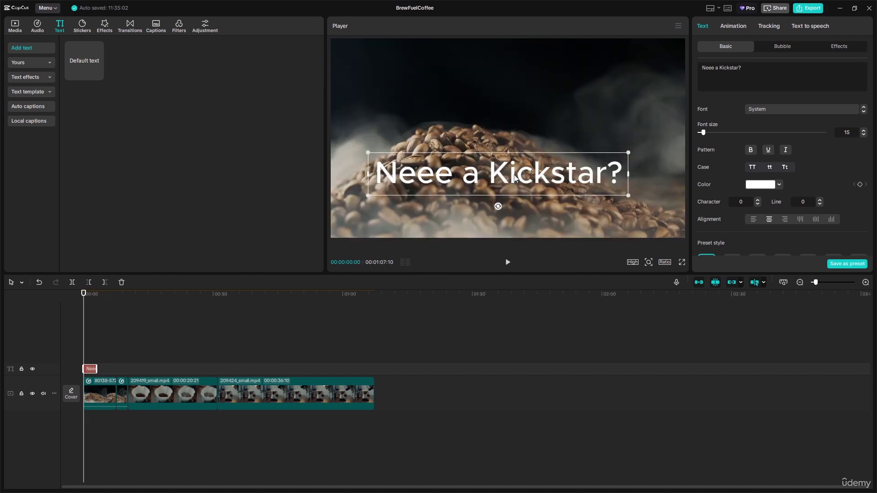
pyautogui.moveTo(515, 176); pyautogui.dragTo(513, 185)
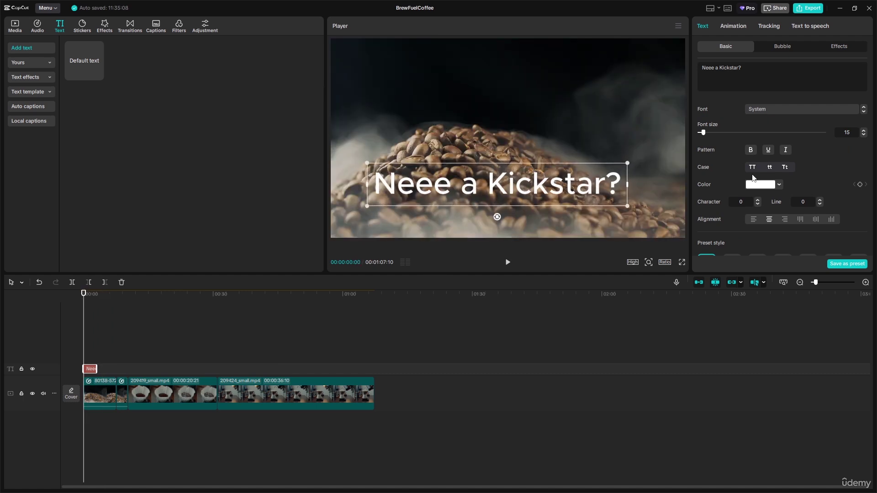
pyautogui.click(751, 152)
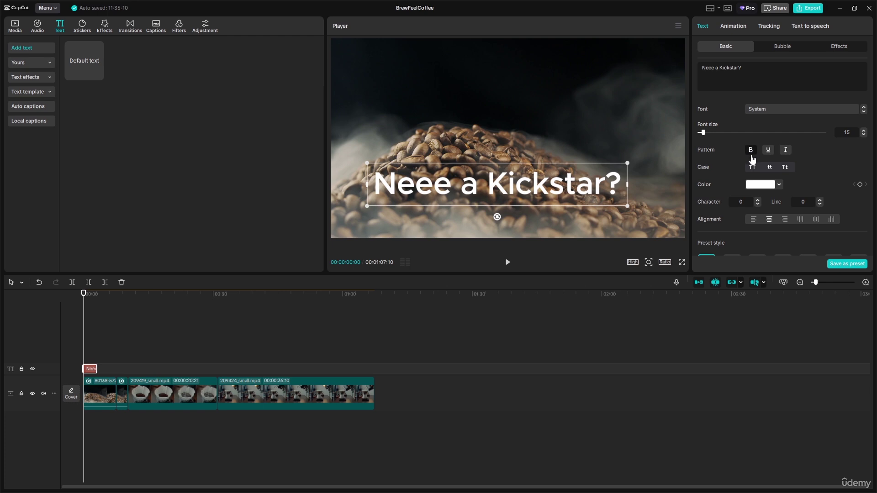
# Try blue, brown, magenta and yellow as the title's text colour.
pyautogui.click(779, 185)
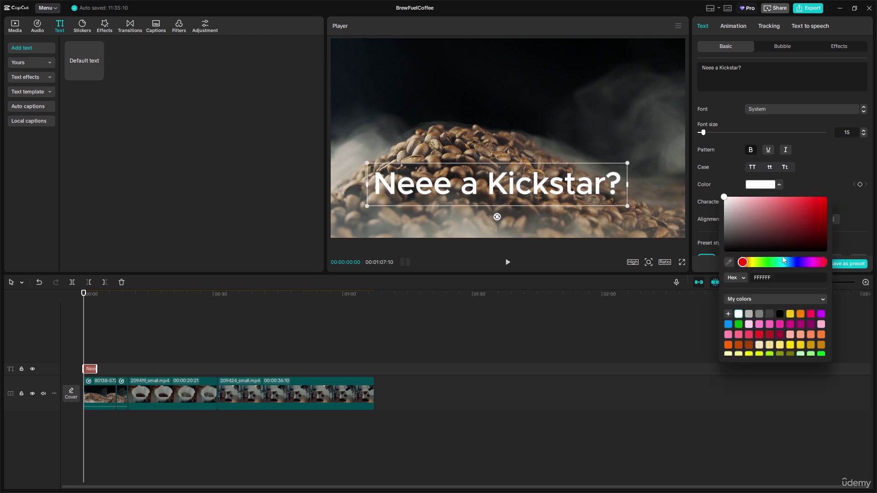
pyautogui.click(792, 264)
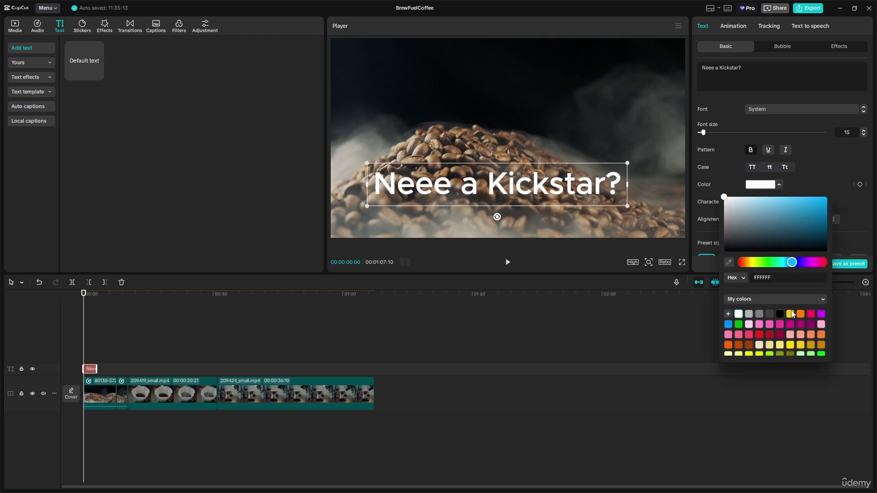
pyautogui.moveTo(785, 224); pyautogui.dragTo(813, 216)
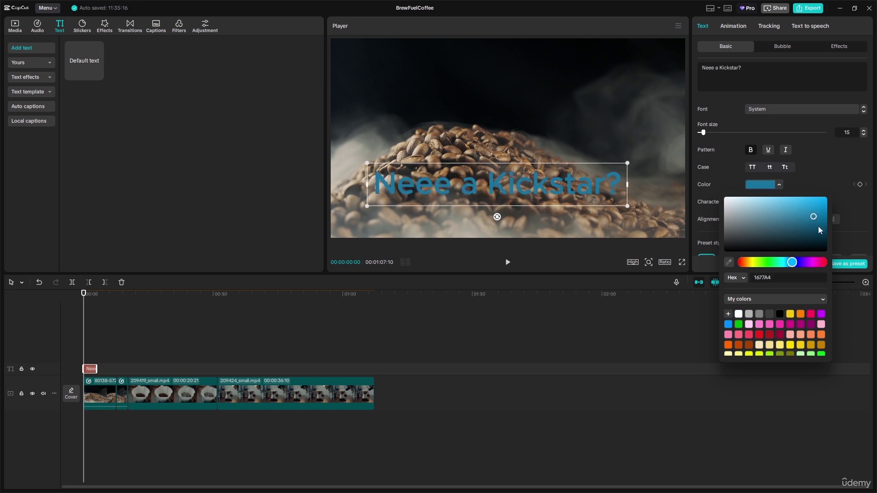
pyautogui.click(748, 345)
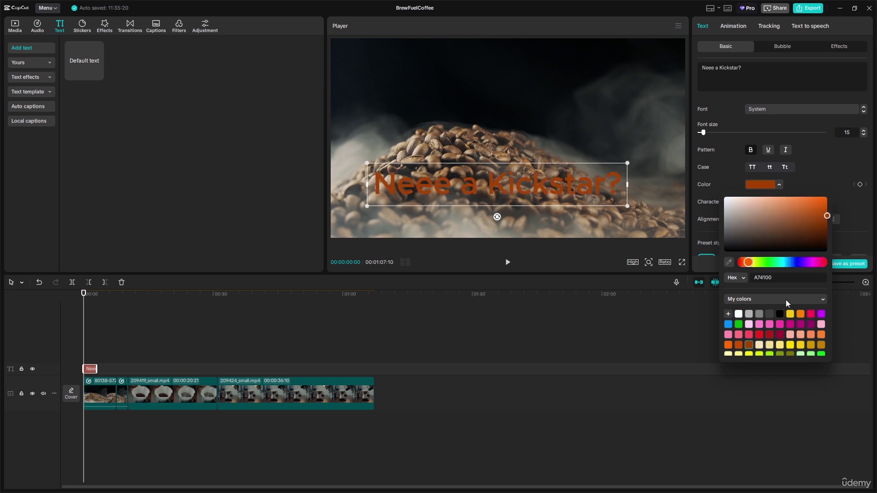
pyautogui.click(791, 325)
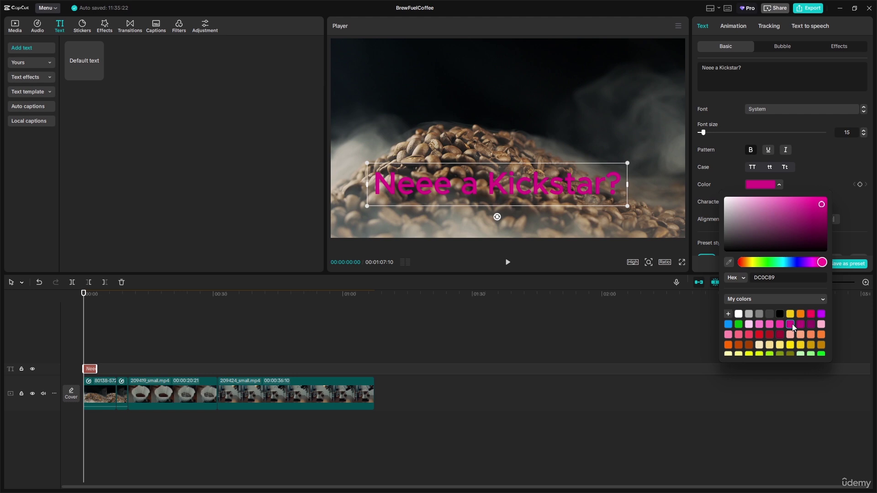
pyautogui.click(803, 346)
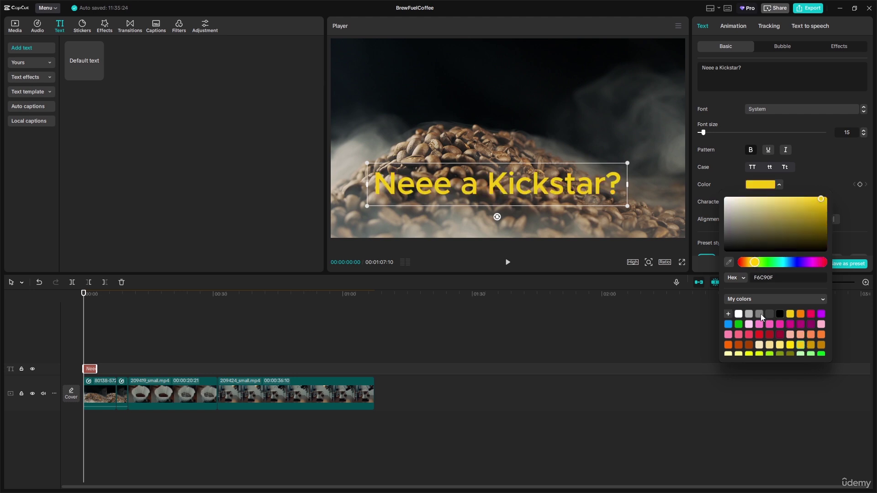
pyautogui.click(578, 204)
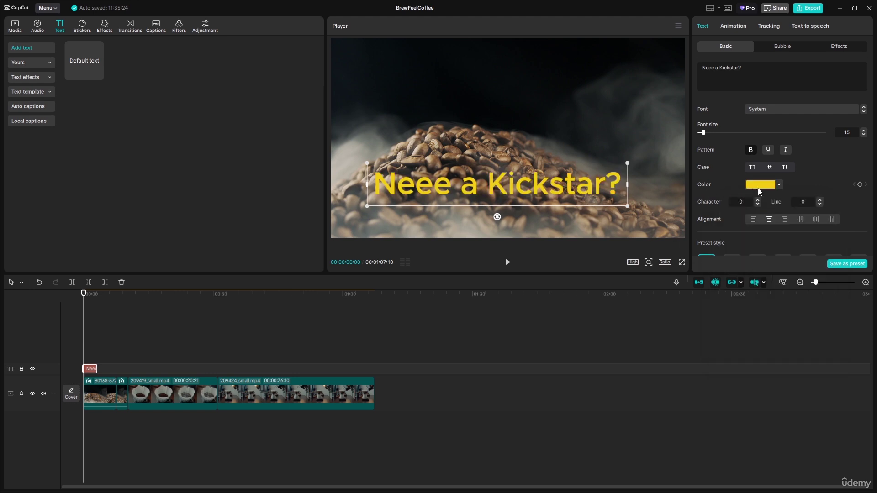
# Change the title's text colour to the bright red swatch.
pyautogui.click(780, 185)
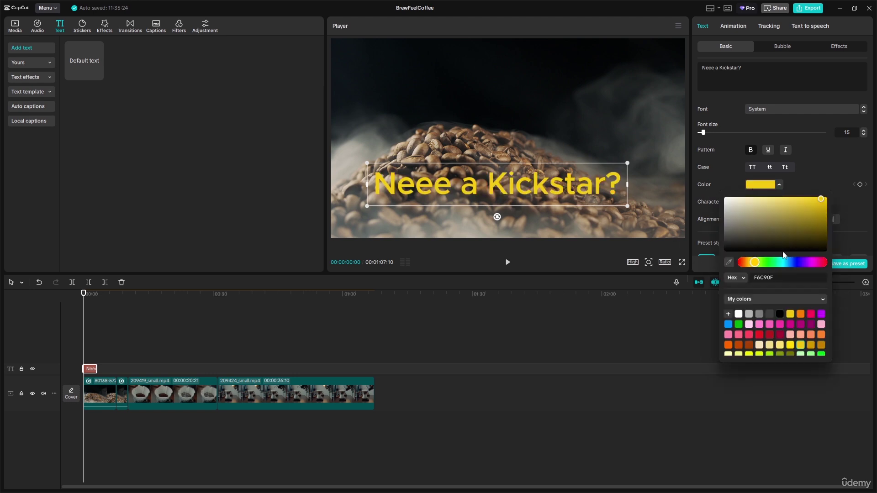
pyautogui.click(769, 334)
pyautogui.click(757, 336)
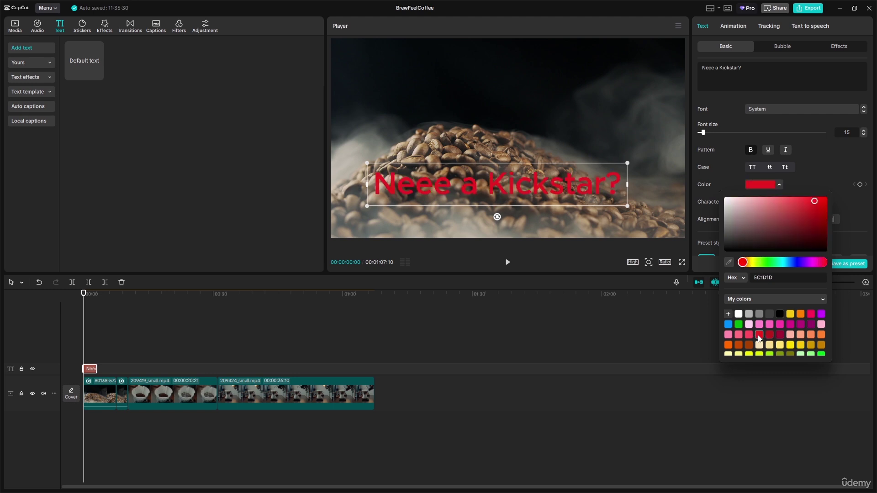
pyautogui.click(539, 179)
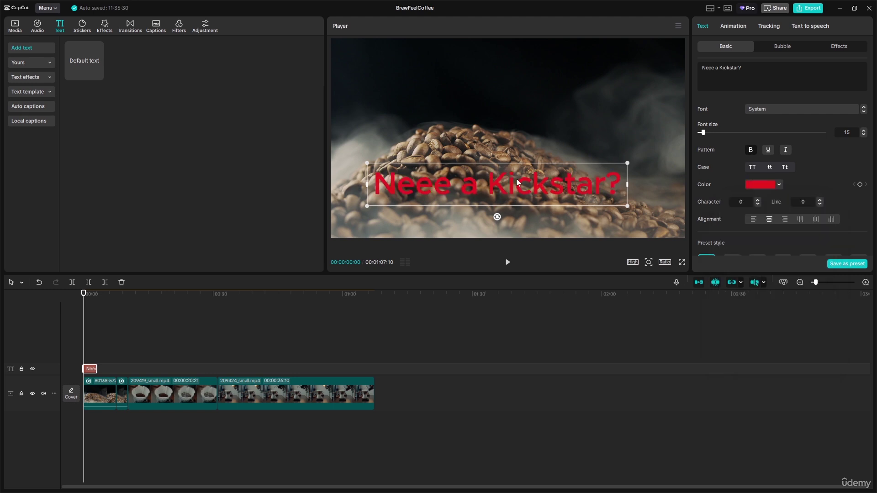
# Correct the title's first word so the text reads "Need a Kickstar?".
pyautogui.click(710, 67)
pyautogui.press('BackSpace')
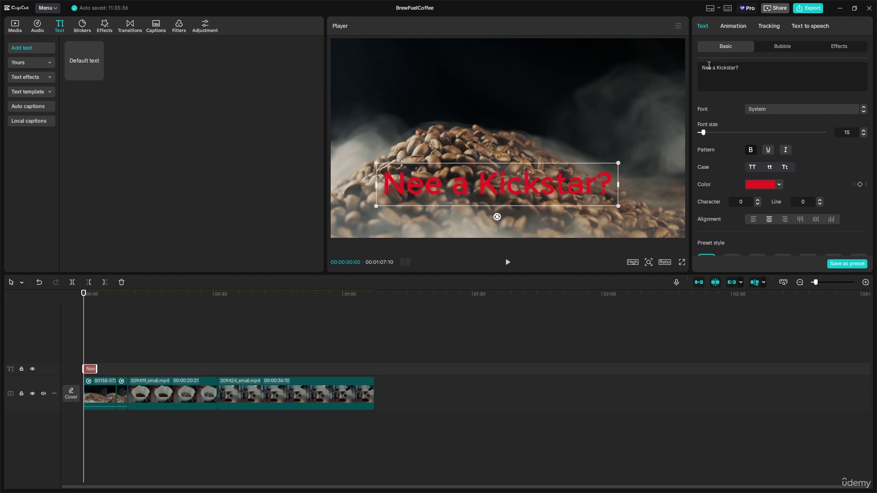
pyautogui.write('d')
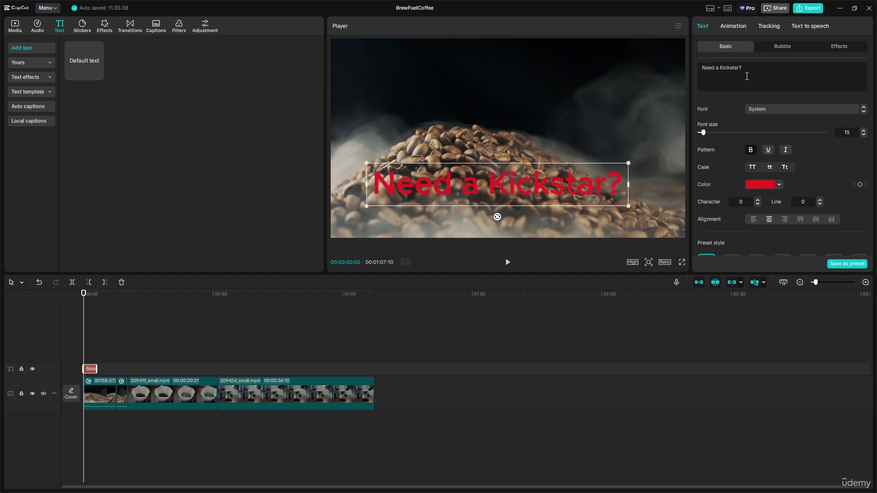
# Move the title up over the top of the bean pile and set its font size to 16.
pyautogui.moveTo(577, 189); pyautogui.dragTo(583, 146)
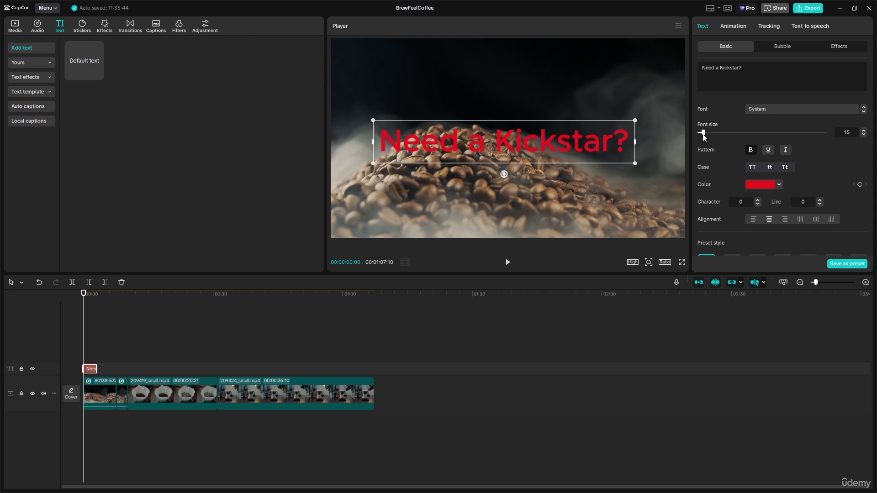
pyautogui.moveTo(704, 137); pyautogui.dragTo(703, 137)
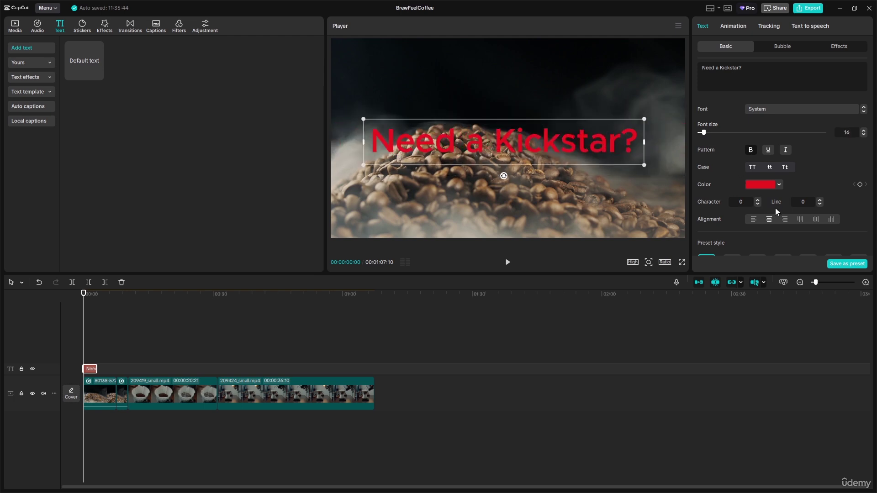
# Lower the title slightly, centre it horizontally, and give it the red preset style with white outline after trying the black one.
pyautogui.scroll(-4, 820, 204)
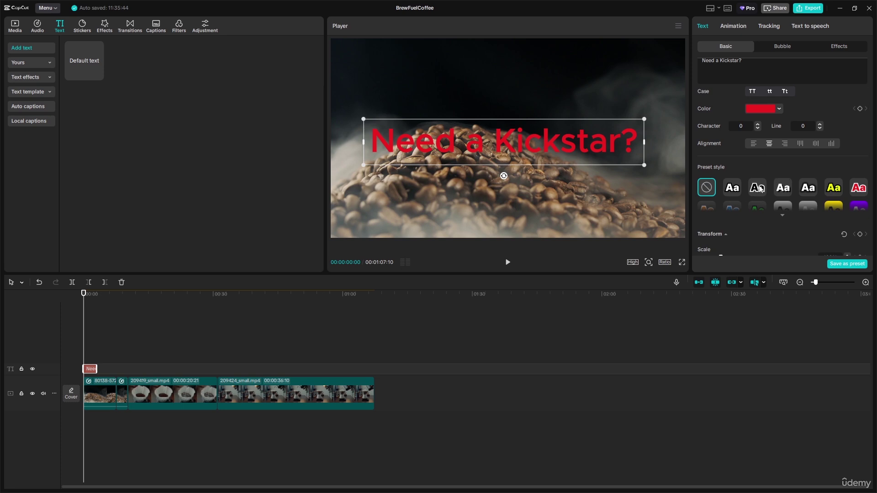
pyautogui.click(759, 189)
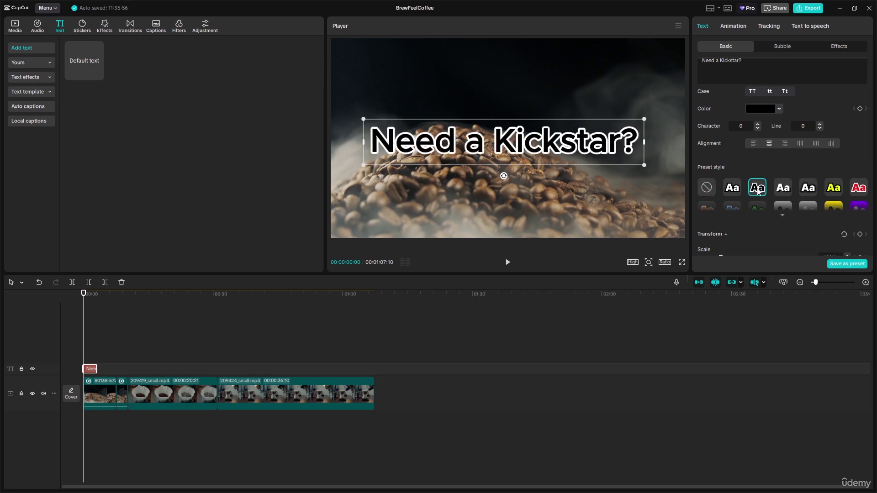
pyautogui.moveTo(578, 147); pyautogui.dragTo(582, 166)
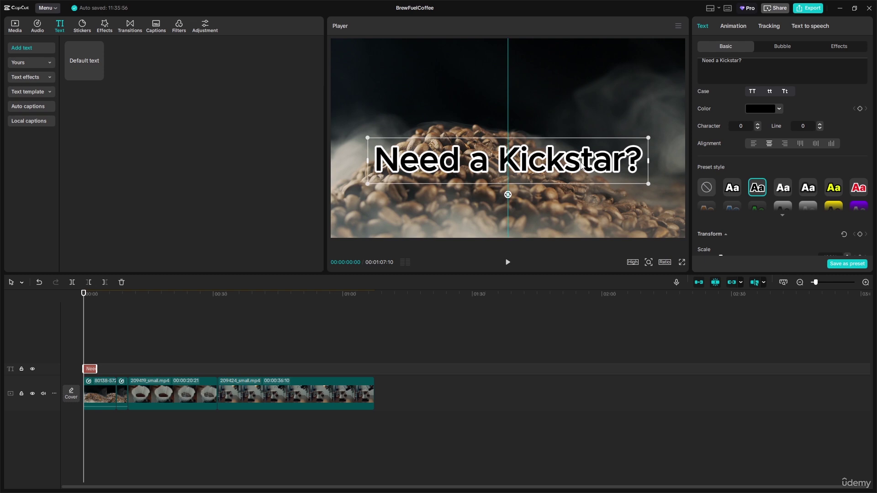
pyautogui.click(707, 188)
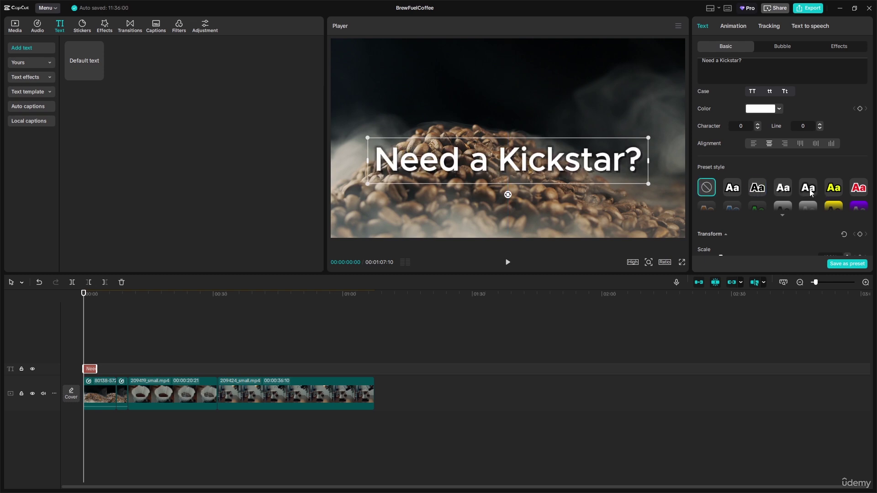
pyautogui.click(861, 189)
pyautogui.scroll(-1, 846, 190)
pyautogui.scroll(-5, 845, 190)
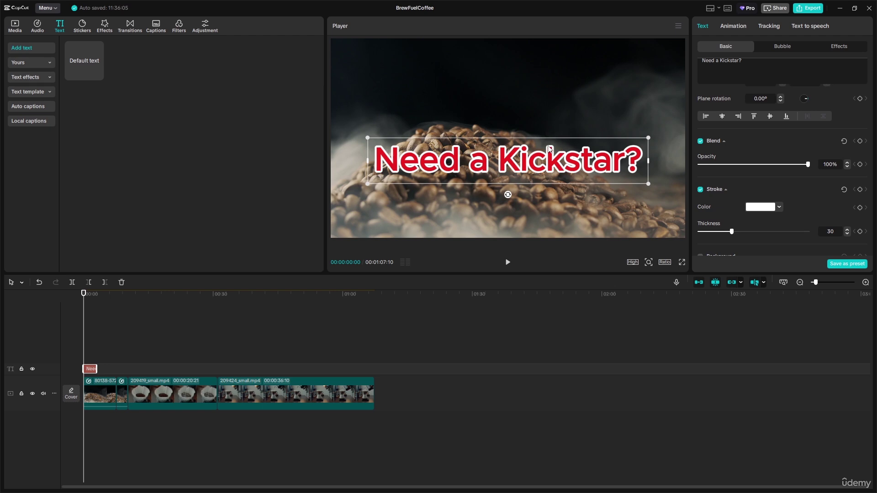
# Apply the Pop Up entrance animation to the title with a duration of 0.8 s.
pyautogui.click(743, 29)
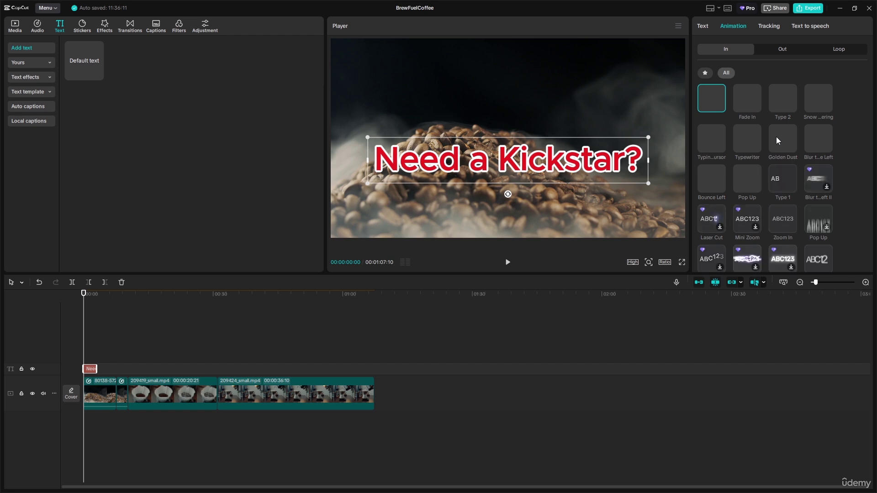
pyautogui.click(742, 179)
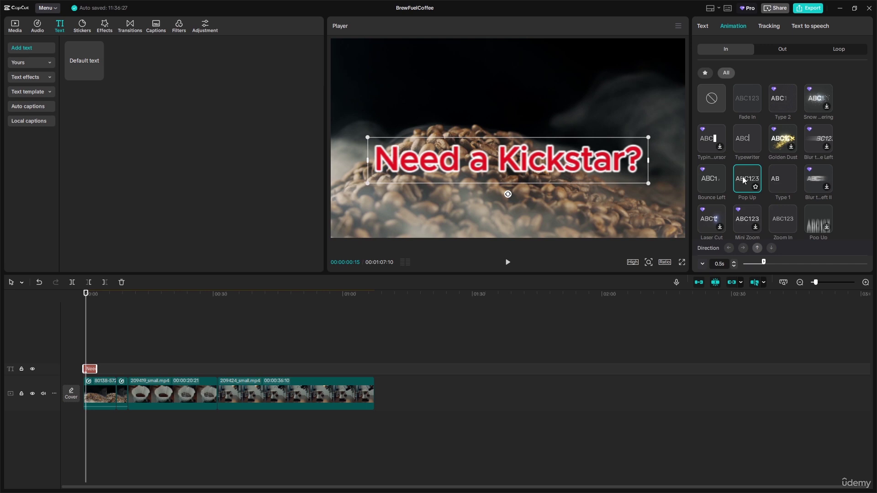
pyautogui.moveTo(763, 263); pyautogui.dragTo(777, 264)
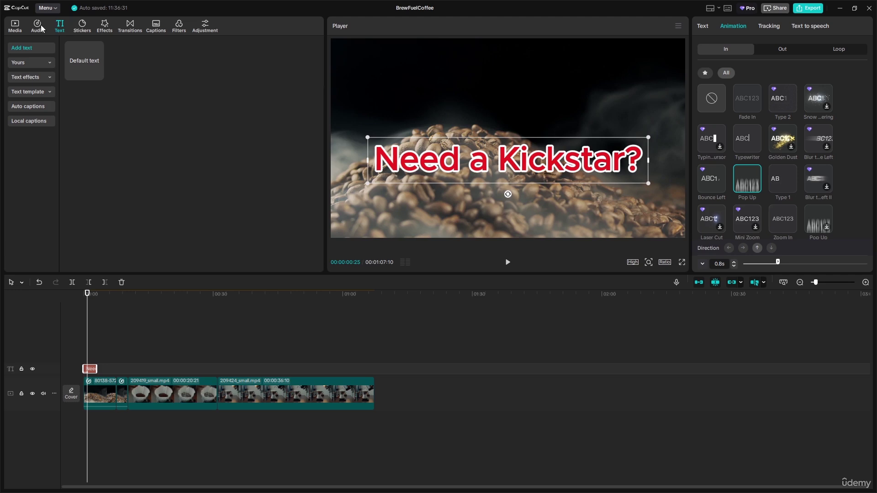
# Search the audio library for "whose sound effect".
pyautogui.click(37, 25)
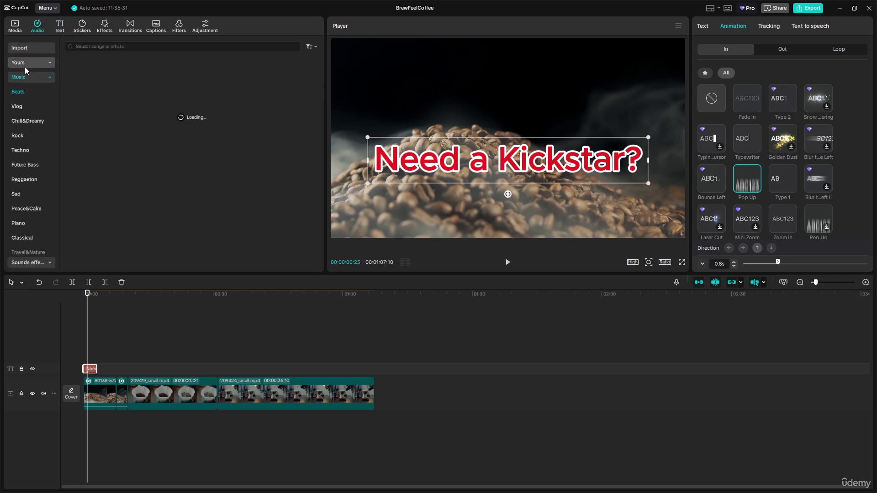
pyautogui.click(84, 46)
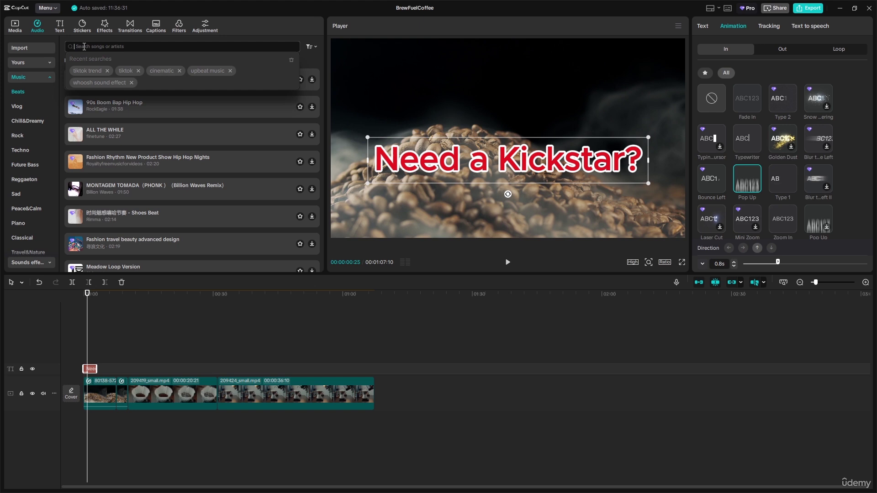
pyautogui.write('whos')
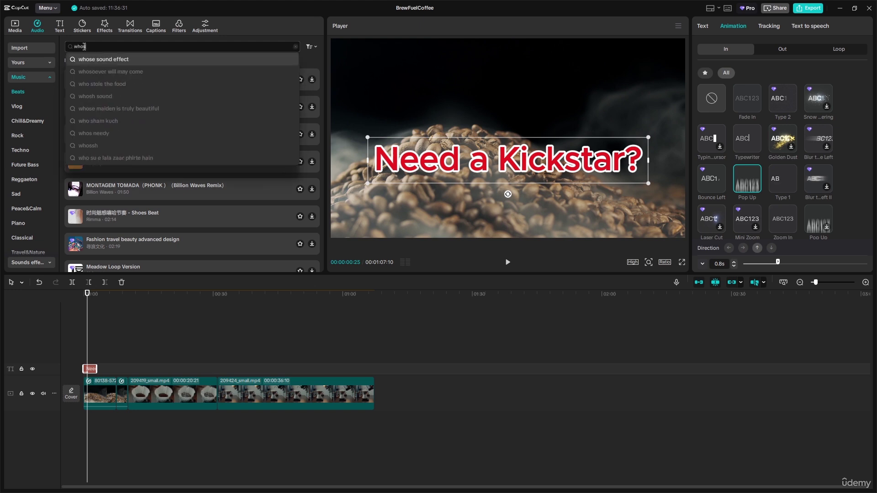
pyautogui.click(89, 59)
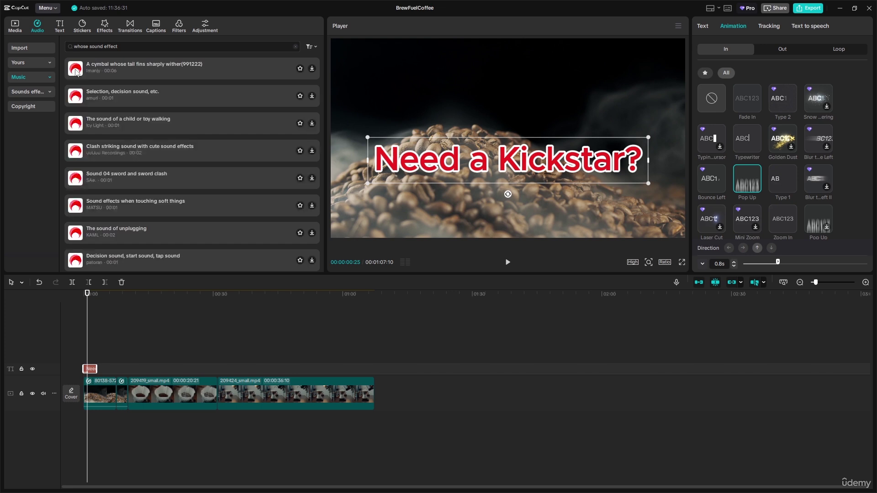
# Audition the first six sound effects in the search results, from the cymbal to the soft-touch sound.
pyautogui.click(109, 71)
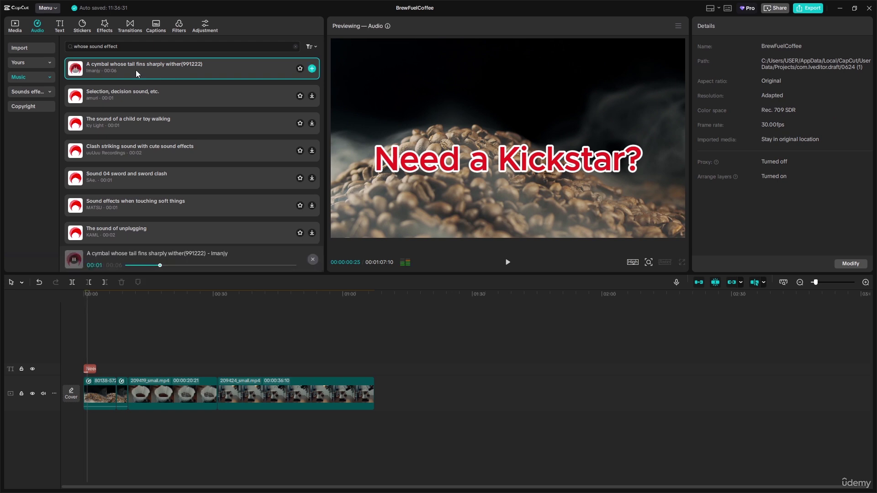
pyautogui.click(106, 90)
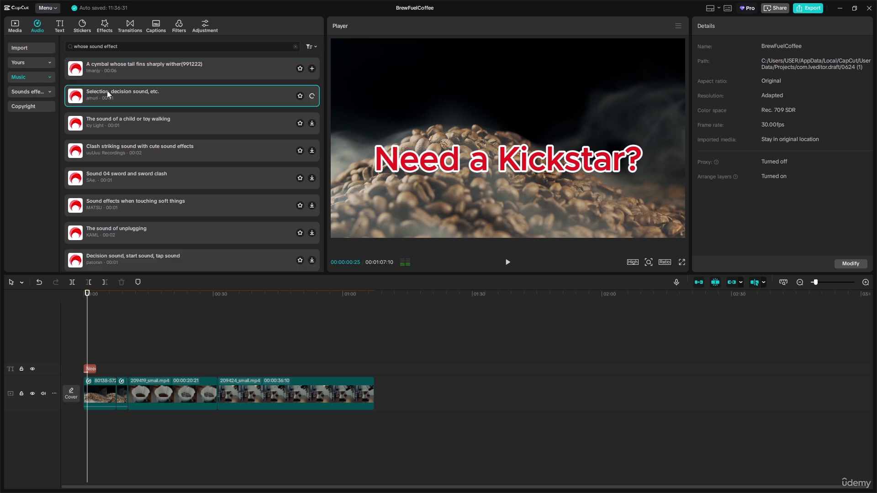
pyautogui.click(114, 122)
pyautogui.click(140, 146)
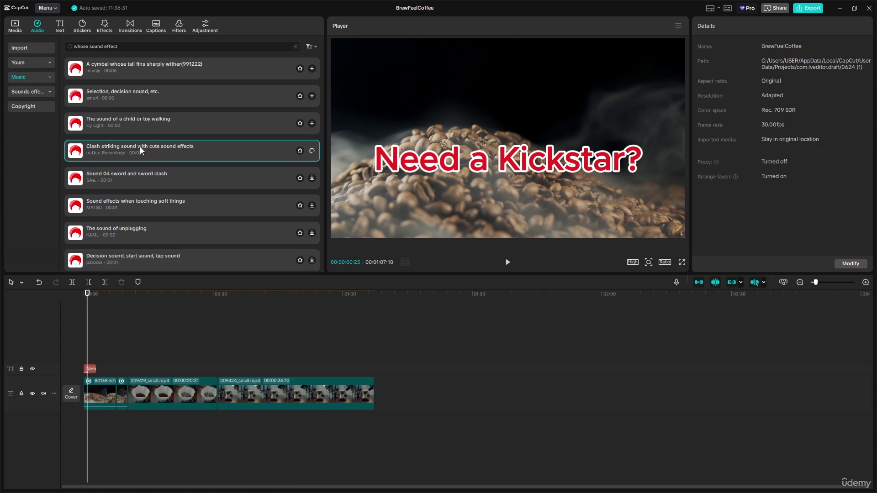
pyautogui.click(140, 174)
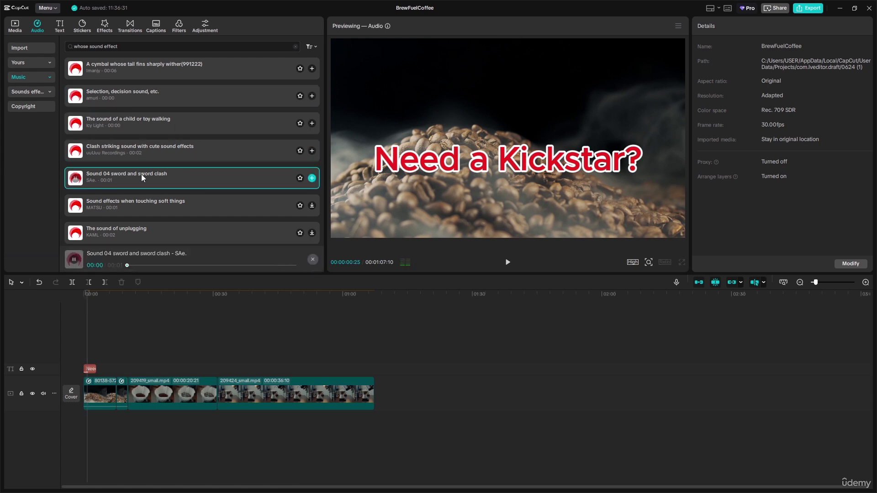
pyautogui.click(144, 200)
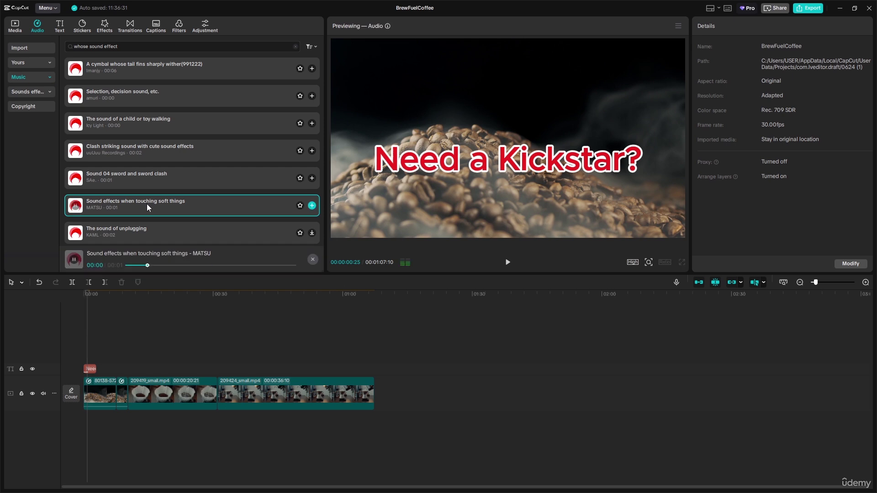
# Replay "A cymbal whose tail fins sharply wither(991222)" and place it below the video at the start of the timeline.
pyautogui.click(137, 70)
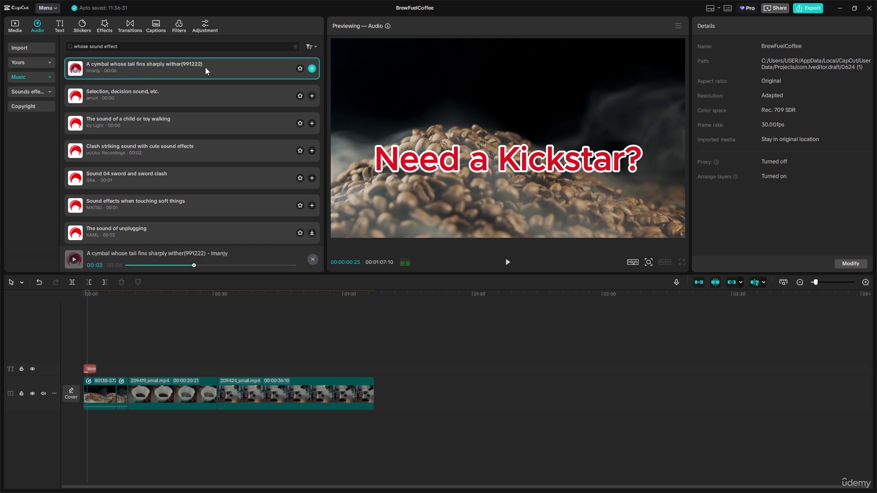
pyautogui.moveTo(206, 68); pyautogui.dragTo(82, 418)
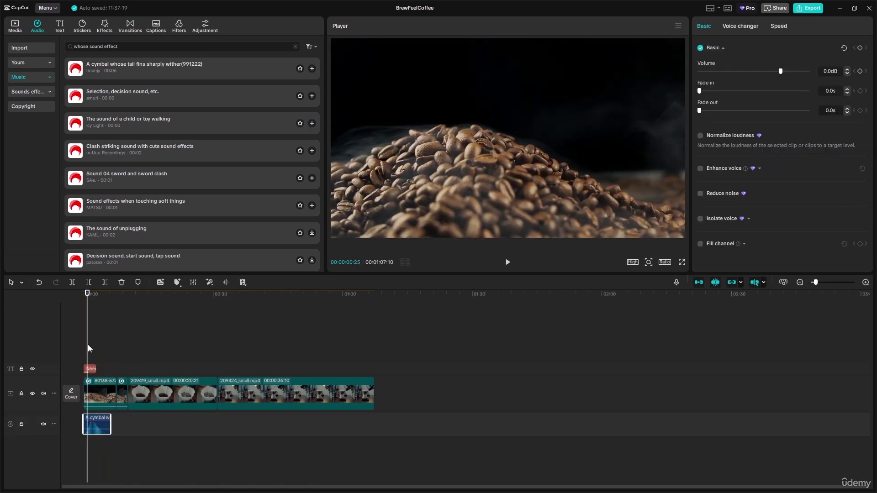
# Extend the title clip to about 00:00:03:29 and give the cymbal sound clip a 1.5 s fade-out.
pyautogui.click(93, 368)
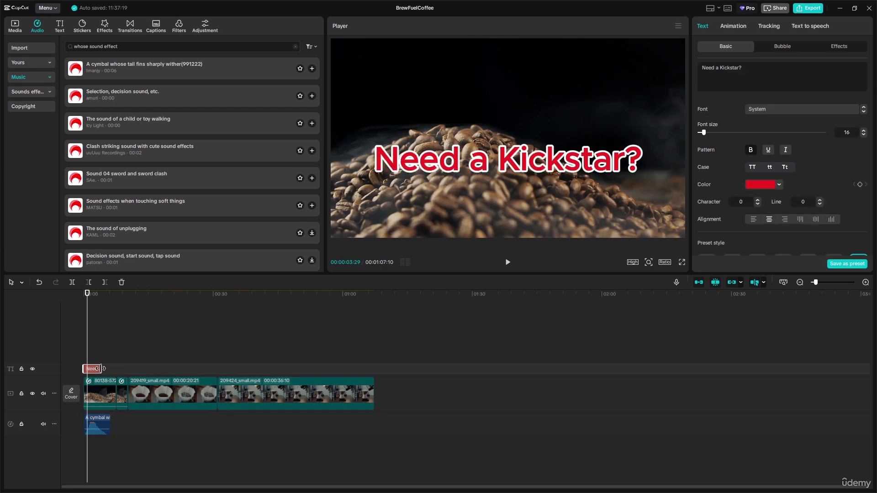
pyautogui.click(109, 423)
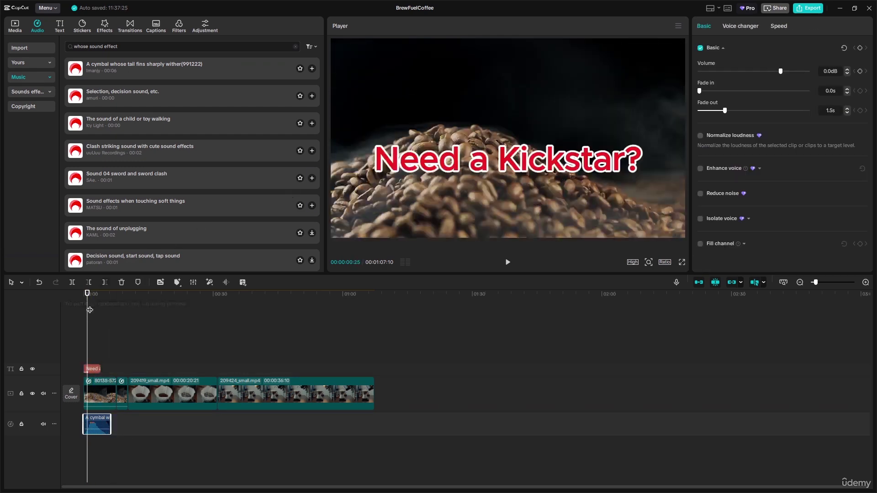
# Play the opening from the start and shift the title clip about one second later on its track.
pyautogui.click(81, 294)
pyautogui.press('space')
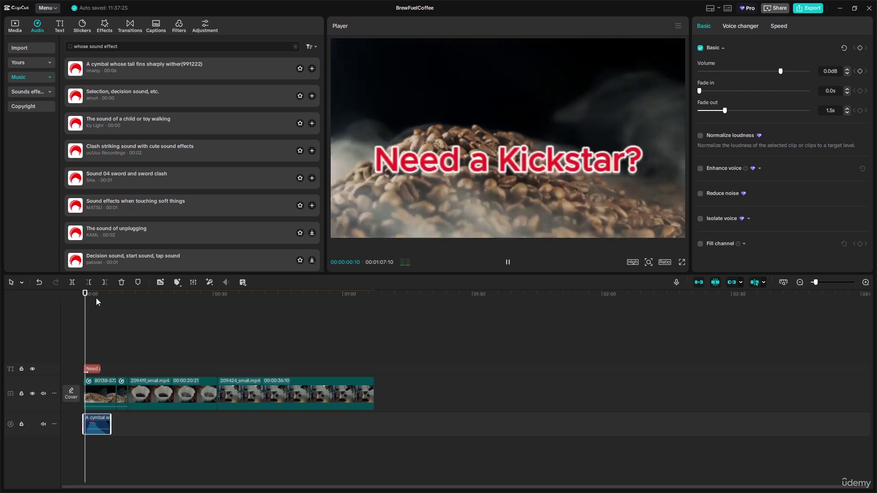
pyautogui.press('space')
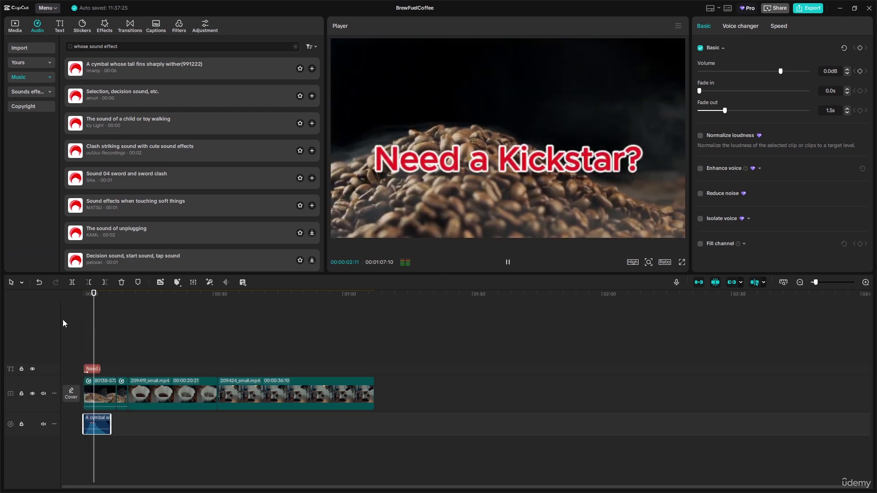
pyautogui.click(95, 370)
pyautogui.moveTo(95, 370)
pyautogui.mouseDown()
pyautogui.moveTo(105, 371)
pyautogui.moveTo(97, 372)
pyautogui.mouseUp()
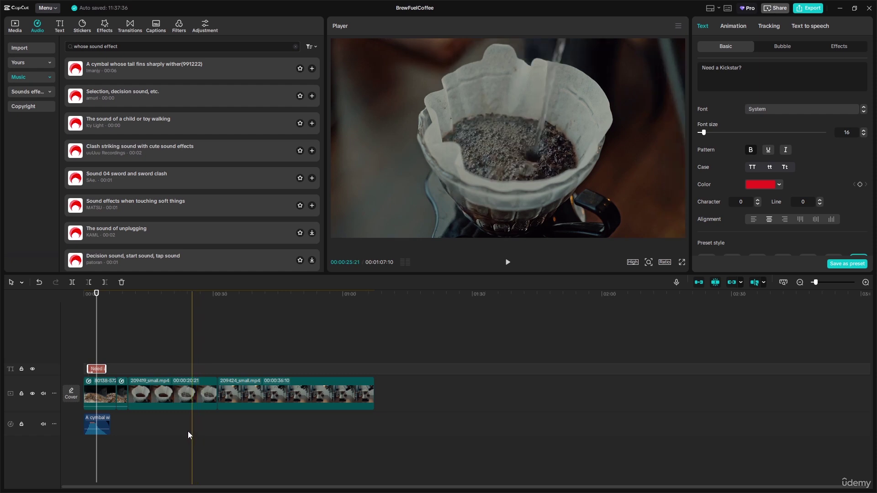
pyautogui.click(188, 432)
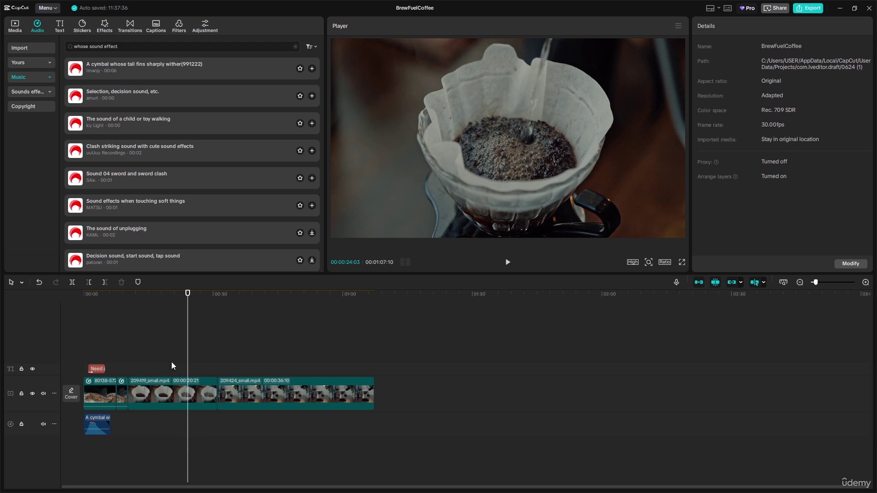
pyautogui.moveTo(186, 296); pyautogui.dragTo(136, 296)
pyautogui.click(179, 396)
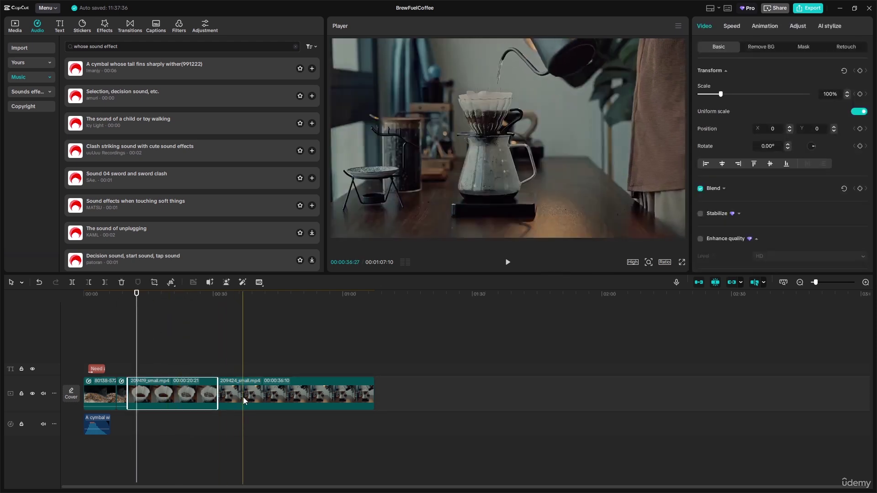
pyautogui.click(243, 396)
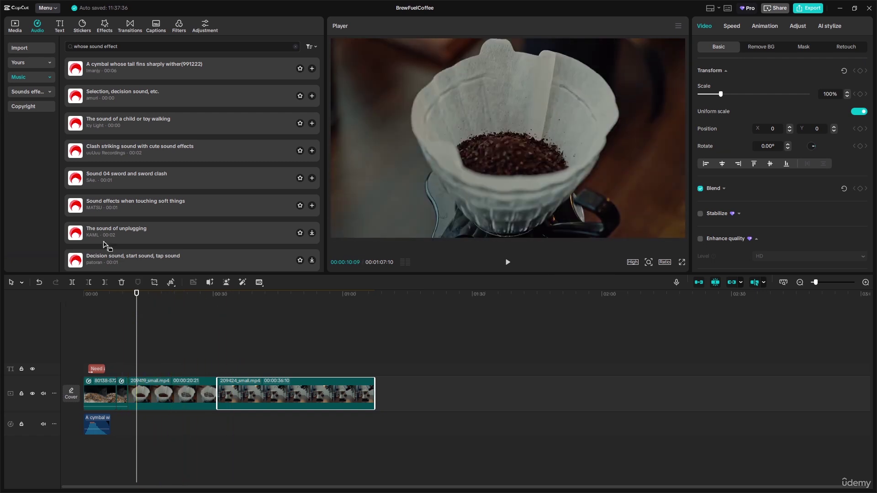
pyautogui.click(30, 48)
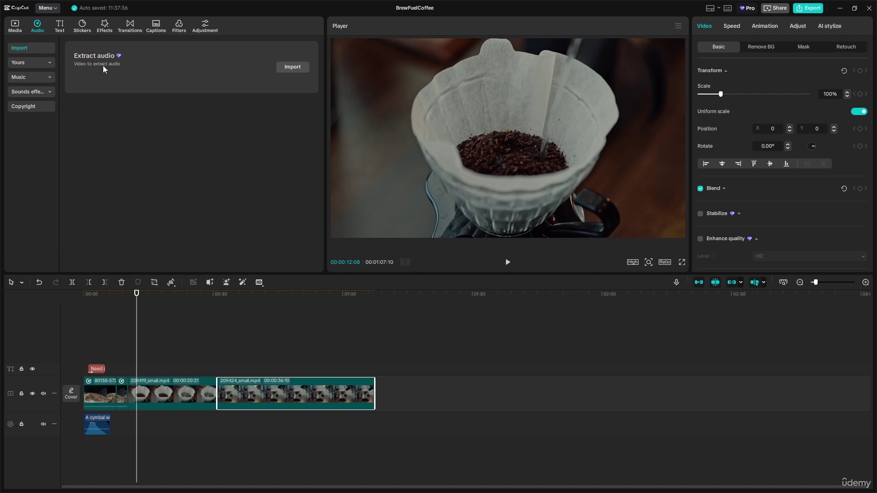
pyautogui.click(33, 62)
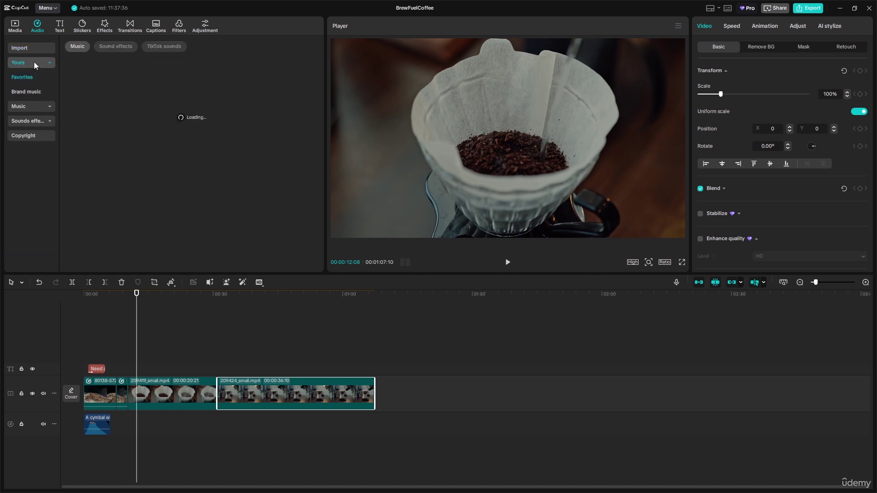
# Place the logo image from the Logo media folder on a new track above the title, starting at about 5 seconds.
pyautogui.click(16, 29)
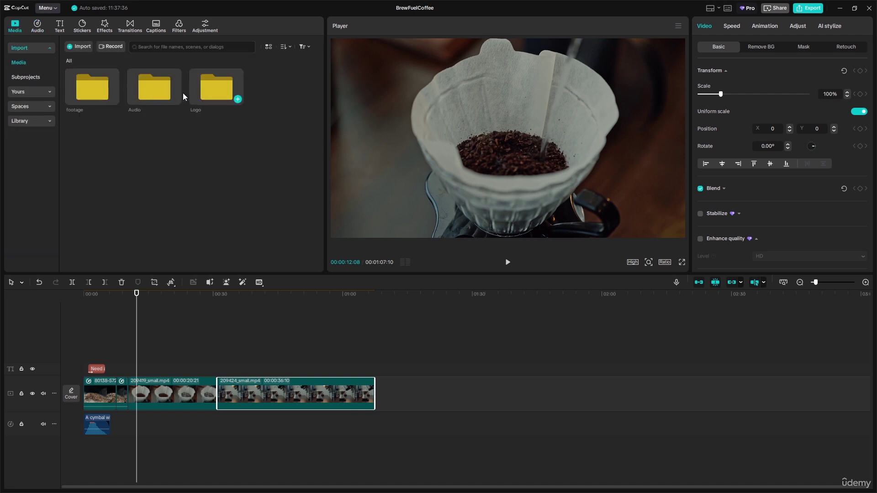
pyautogui.doubleClick(202, 92)
pyautogui.click(94, 89)
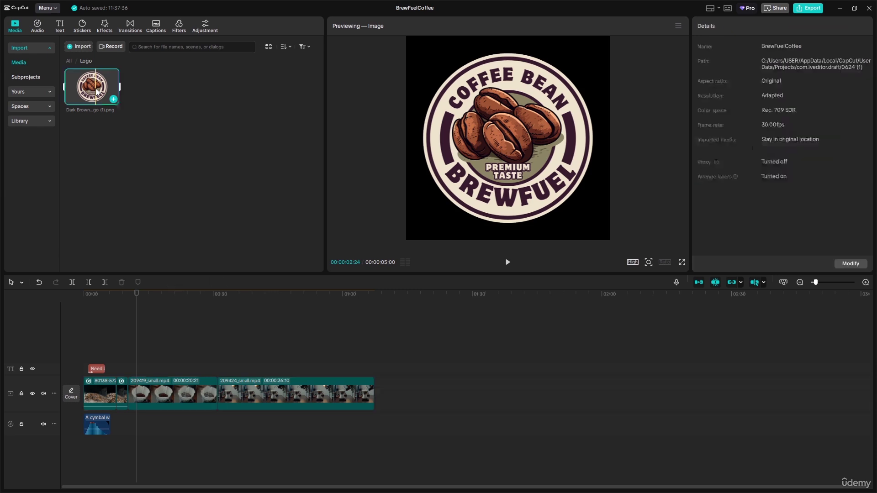
pyautogui.click(115, 99)
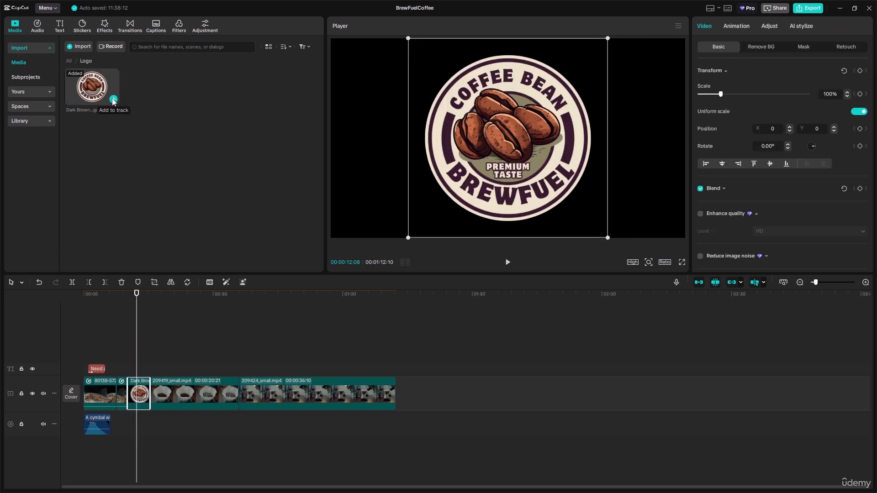
pyautogui.hotkey('ctrl', 'z')
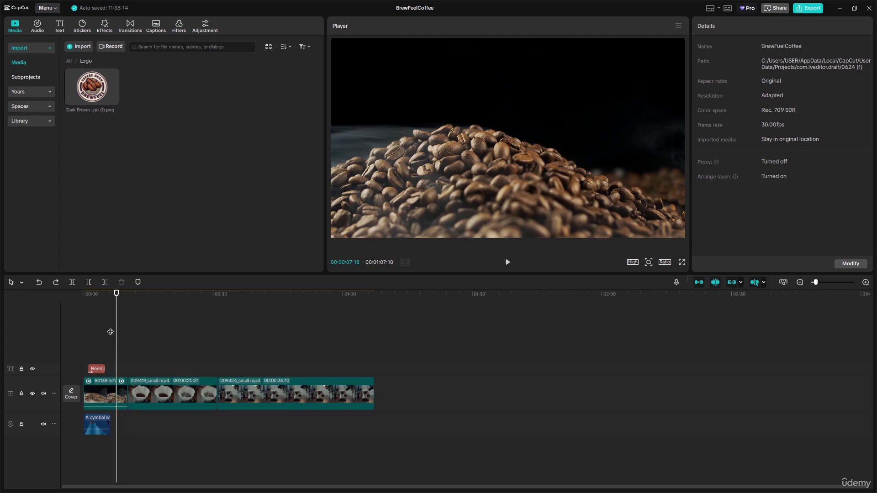
pyautogui.moveTo(92, 106); pyautogui.dragTo(124, 349)
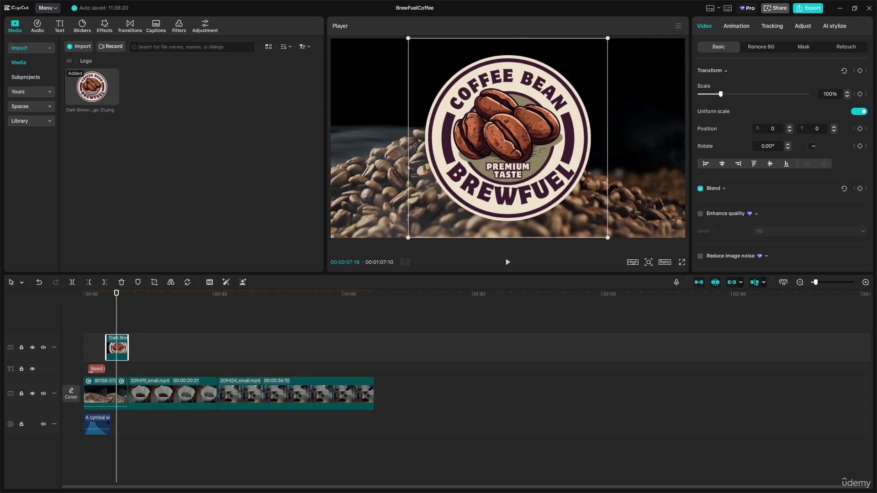
# Scale the logo down to 29% and position it in the upper-right corner of the frame at X 1485, Y 668.
pyautogui.moveTo(410, 38); pyautogui.dragTo(648, 64)
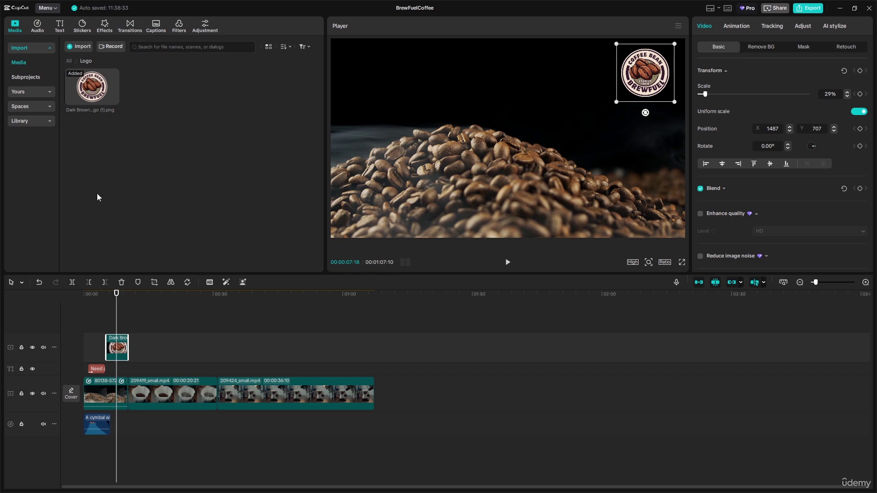
pyautogui.click(102, 295)
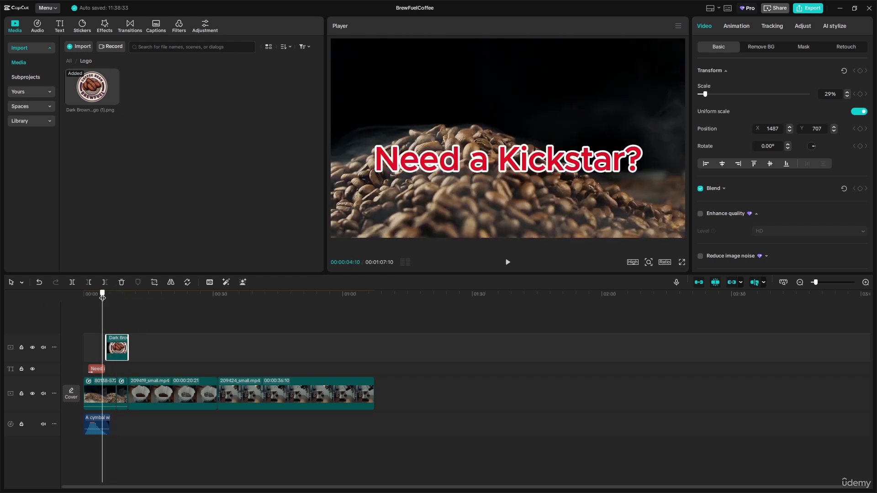
pyautogui.moveTo(102, 296)
pyautogui.mouseDown()
pyautogui.moveTo(121, 299)
pyautogui.moveTo(106, 299)
pyautogui.mouseUp()
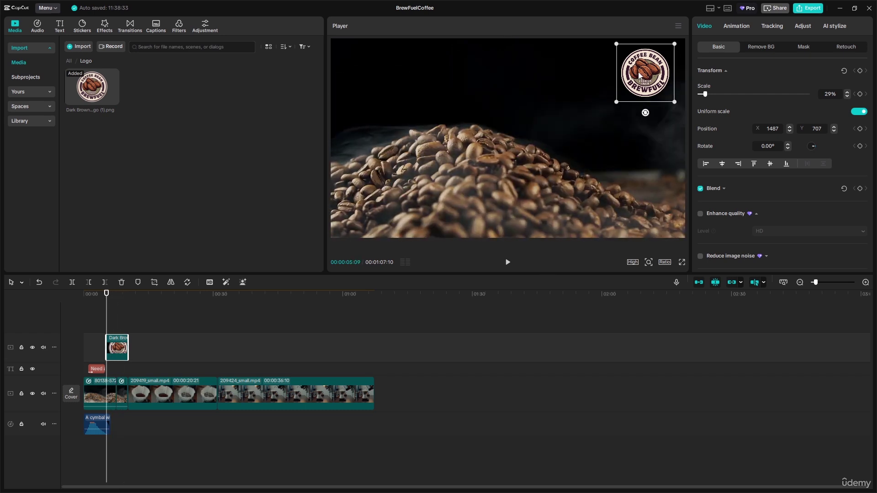
pyautogui.moveTo(640, 79); pyautogui.dragTo(640, 79)
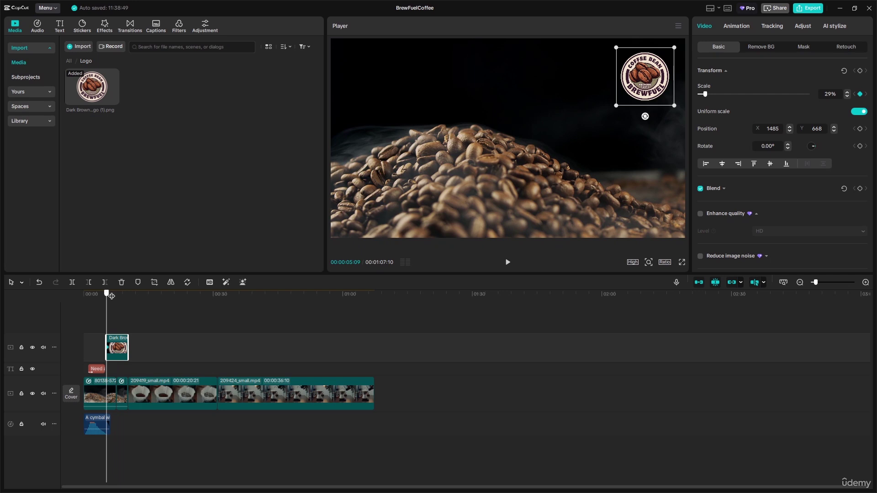
# Keyframe the logo's scale from 132% at 00:00:05:09 to 29% at 00:00:09:12 and play the animation.
pyautogui.moveTo(111, 296); pyautogui.dragTo(124, 295)
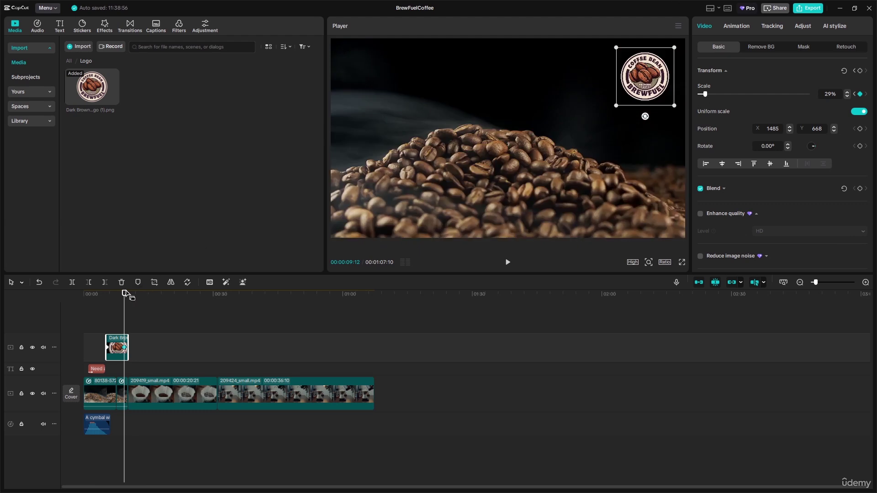
pyautogui.moveTo(124, 295); pyautogui.dragTo(108, 299)
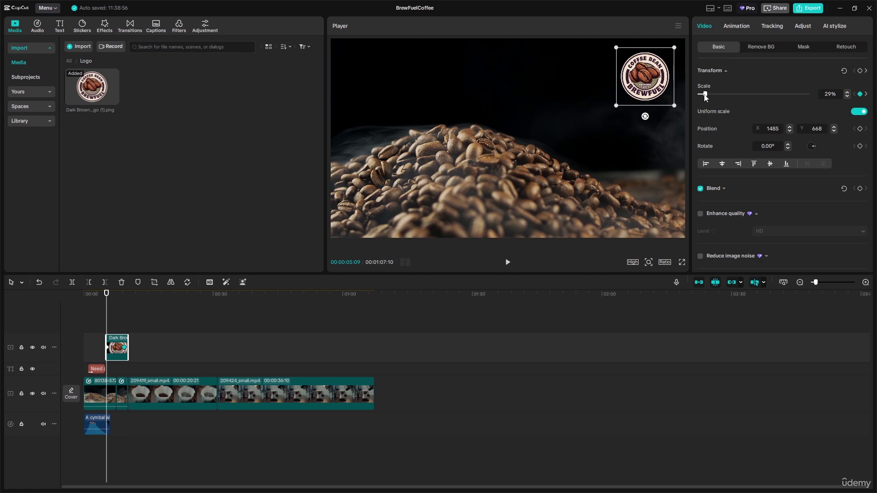
pyautogui.moveTo(704, 94); pyautogui.dragTo(727, 94)
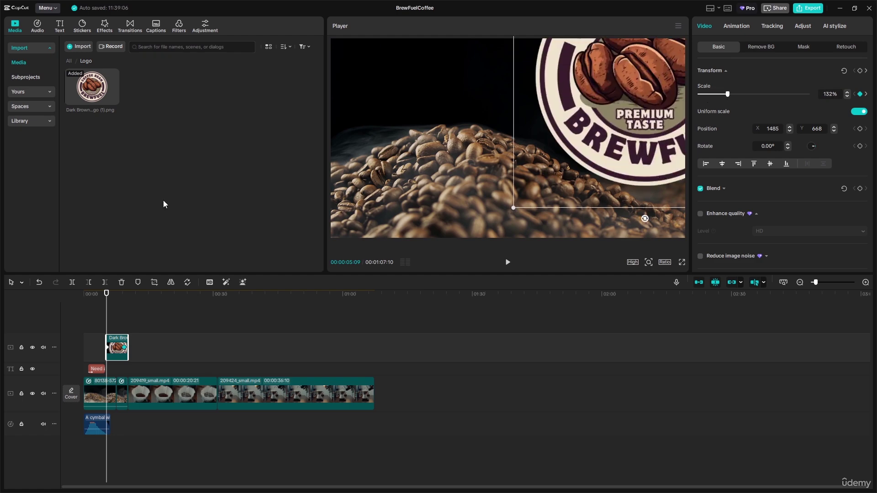
pyautogui.moveTo(106, 294)
pyautogui.mouseDown()
pyautogui.moveTo(133, 296)
pyautogui.moveTo(107, 296)
pyautogui.mouseUp()
pyautogui.click(100, 295)
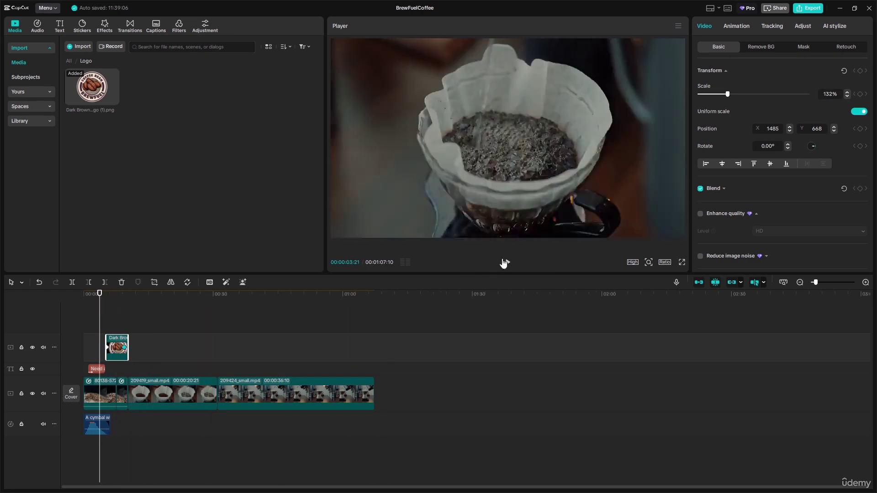
pyautogui.click(503, 263)
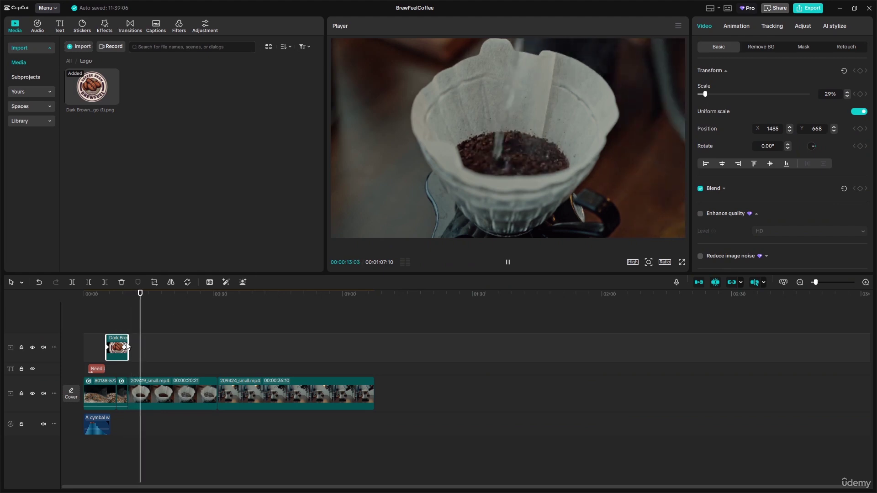
# Trim the end of the logo clip back to about 9 seconds, keeping the clip on its track.
pyautogui.moveTo(127, 346); pyautogui.dragTo(120, 352)
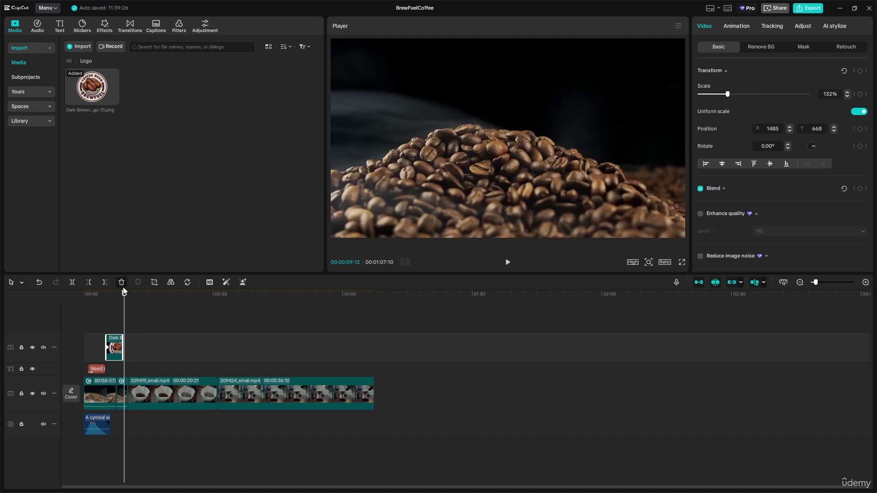
pyautogui.click(122, 282)
pyautogui.click(122, 295)
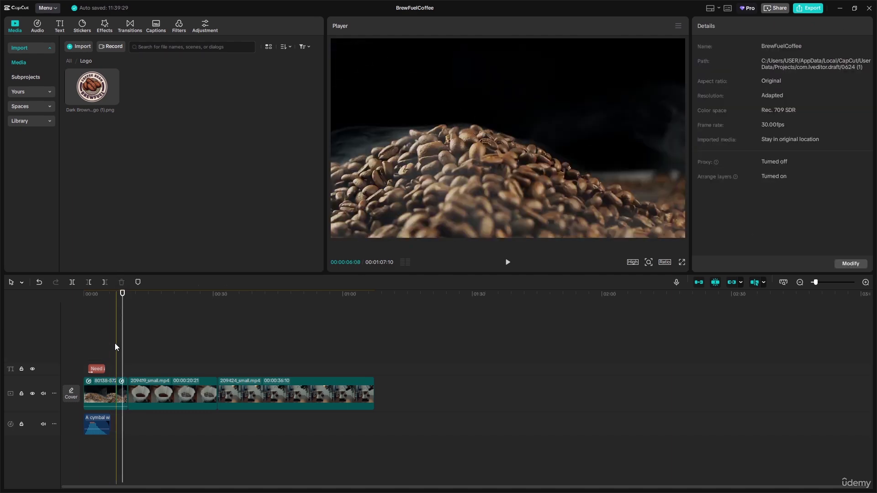
pyautogui.hotkey('ctrl', 'z')
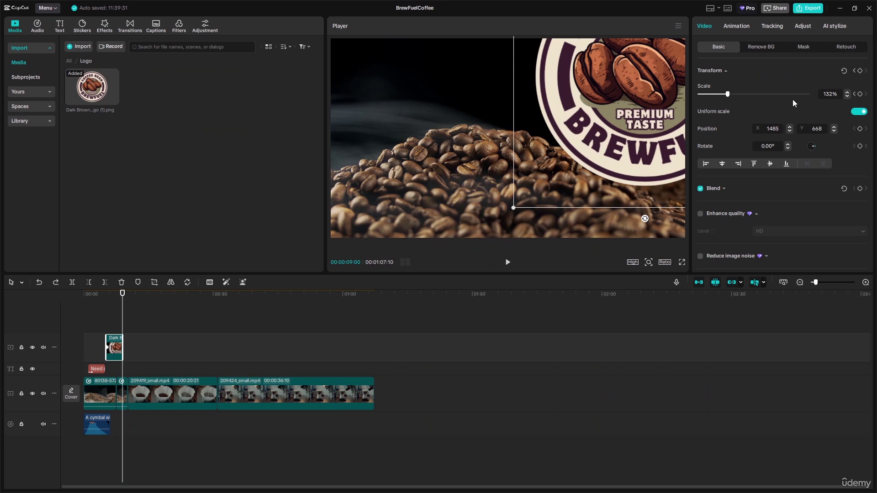
# Try scale keyframes of 132% at 00:00:09:00 and 37% at 00:00:08:25 on the logo, undoing each one.
pyautogui.click(860, 94)
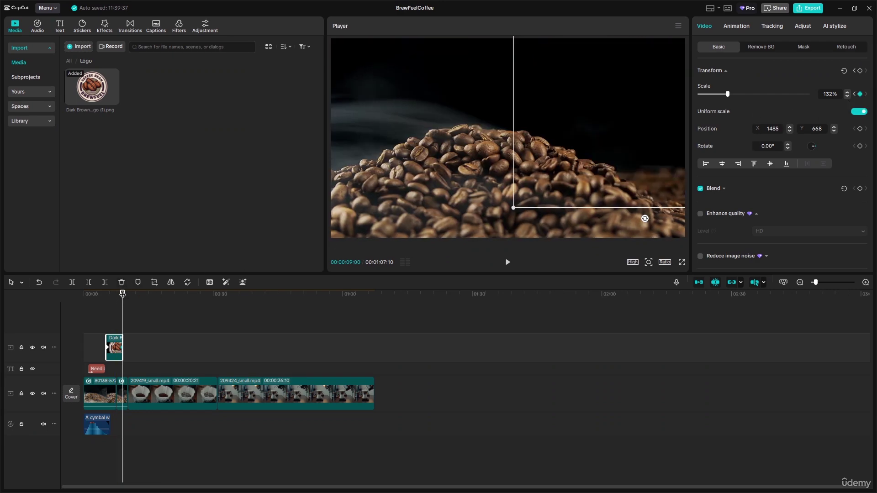
pyautogui.moveTo(122, 294); pyautogui.dragTo(106, 296)
pyautogui.press('space')
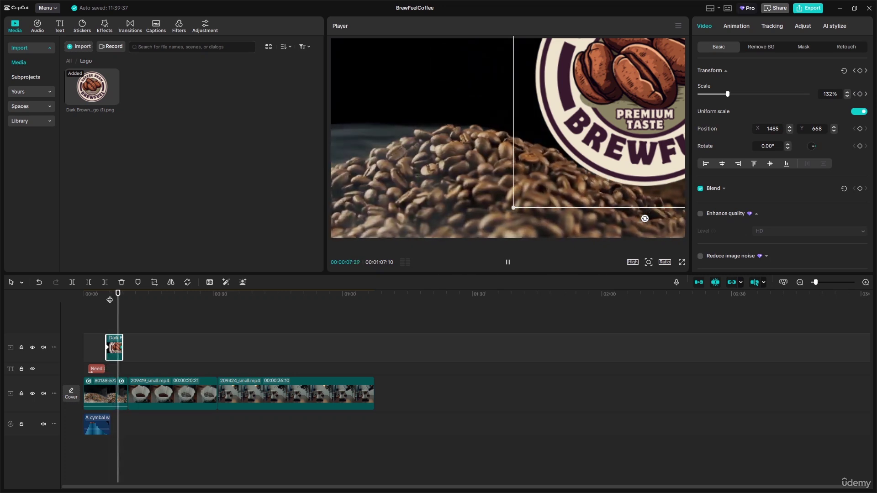
pyautogui.press('space')
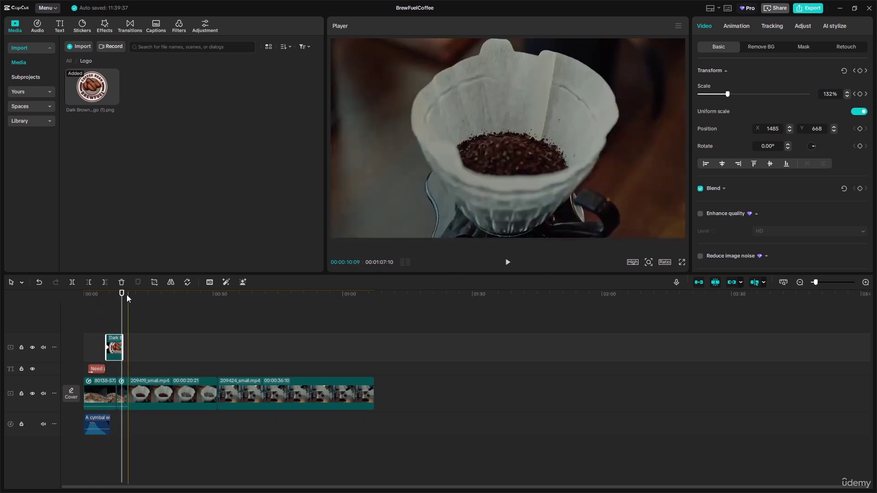
pyautogui.hotkey('ctrl', 'z')
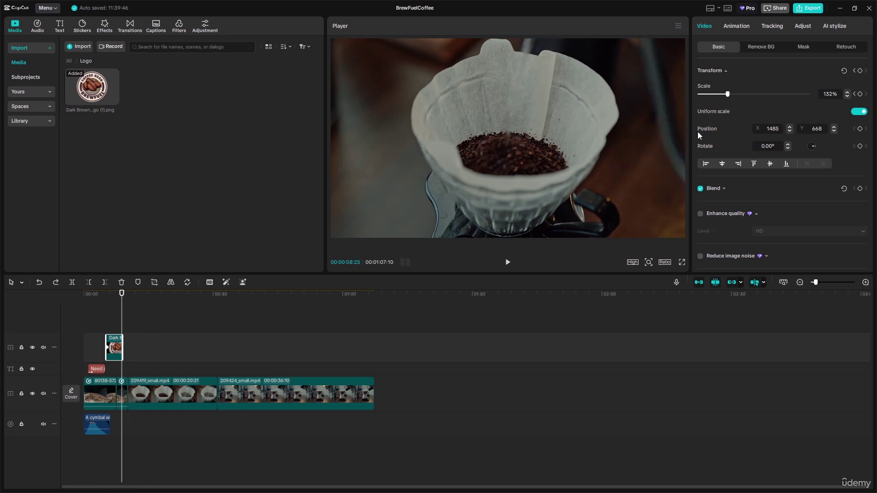
pyautogui.moveTo(725, 95); pyautogui.dragTo(707, 97)
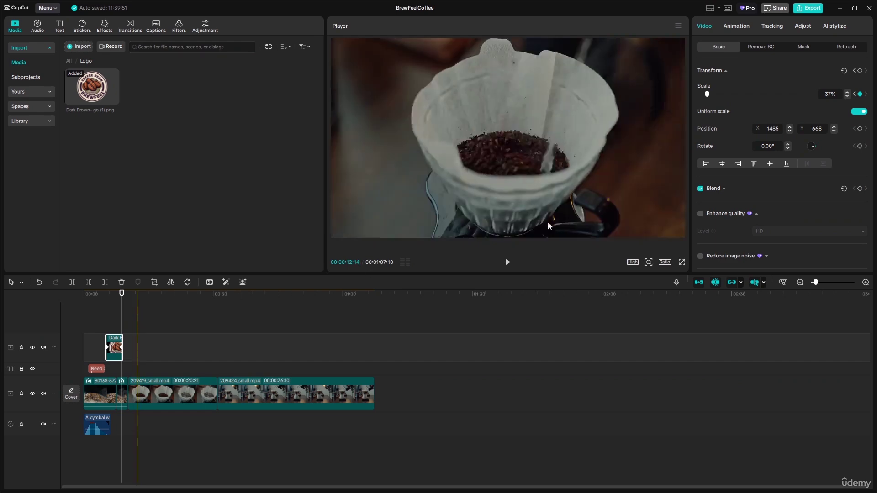
pyautogui.hotkey('ctrl', 'z')
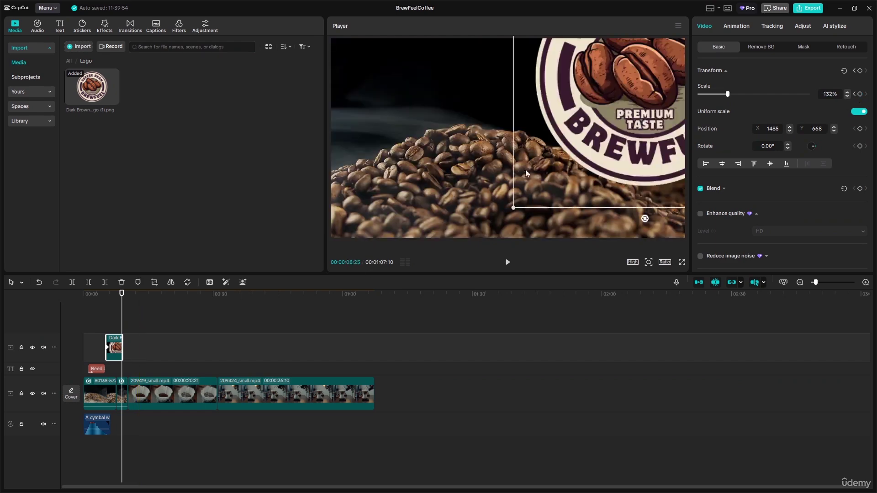
# Set the logo's scale to 126% with a keyframe at 00:00:09:01 and check the preview just before it.
pyautogui.moveTo(122, 294)
pyautogui.mouseDown()
pyautogui.moveTo(101, 298)
pyautogui.moveTo(123, 299)
pyautogui.mouseUp()
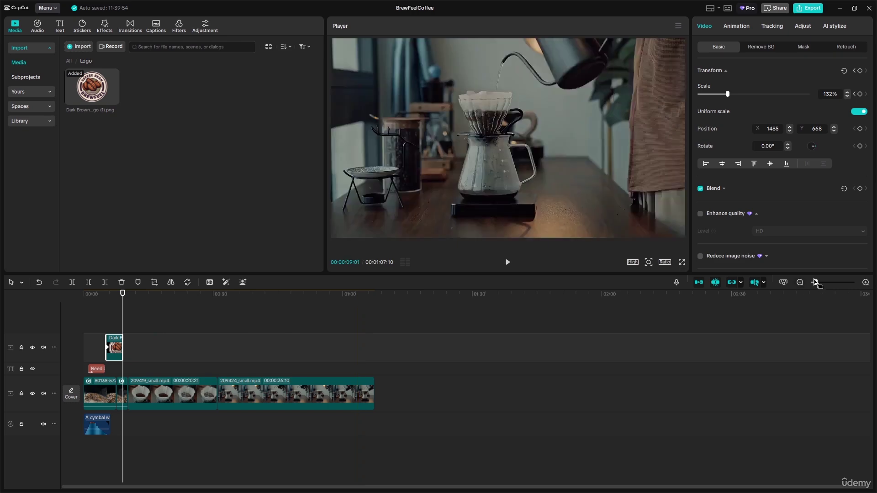
pyautogui.moveTo(816, 283); pyautogui.dragTo(819, 283)
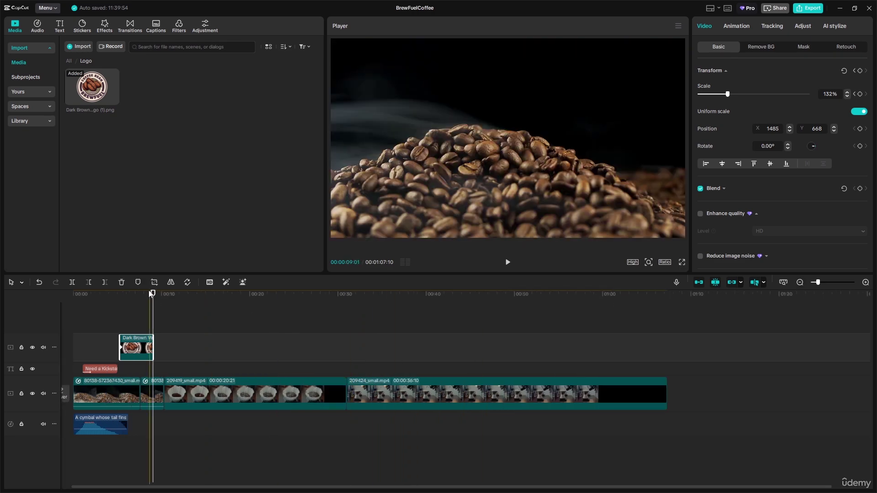
pyautogui.moveTo(152, 294); pyautogui.dragTo(154, 295)
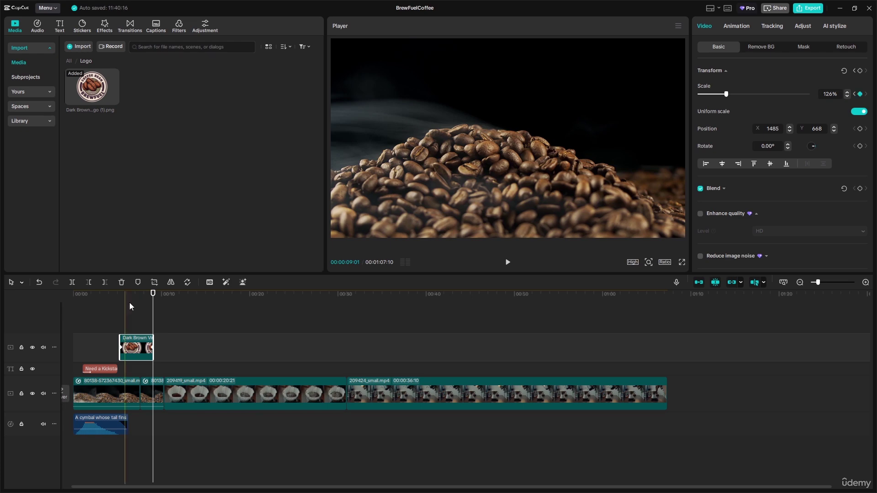
pyautogui.moveTo(153, 295); pyautogui.dragTo(149, 298)
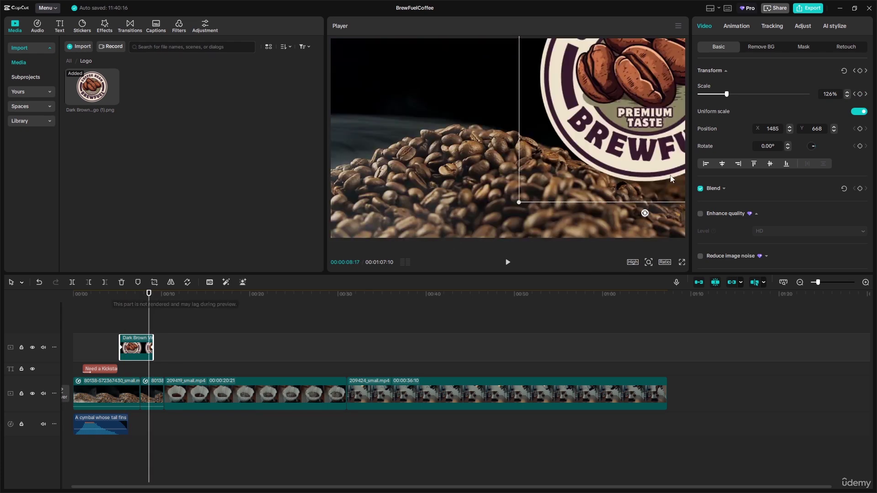
# Try logo scales of 36%, 7% and 47% at 00:00:08:17, undoing each attempt.
pyautogui.moveTo(729, 95); pyautogui.dragTo(707, 99)
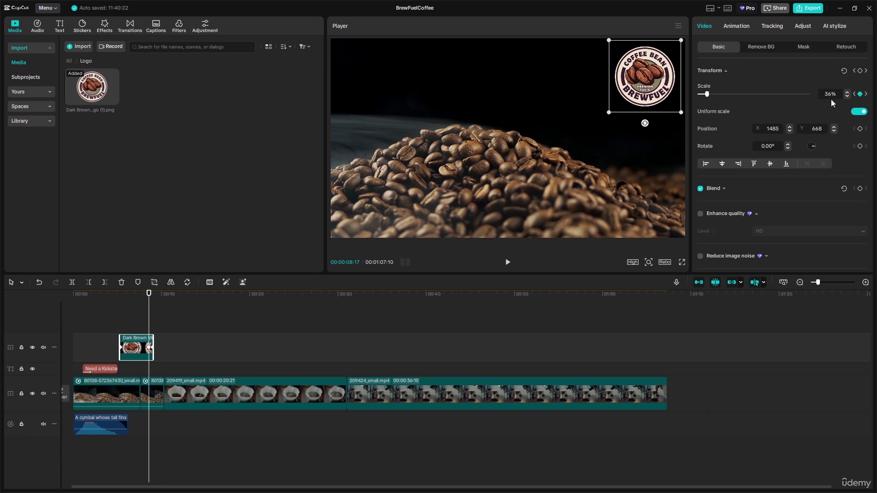
pyautogui.hotkey('ctrl', 'z')
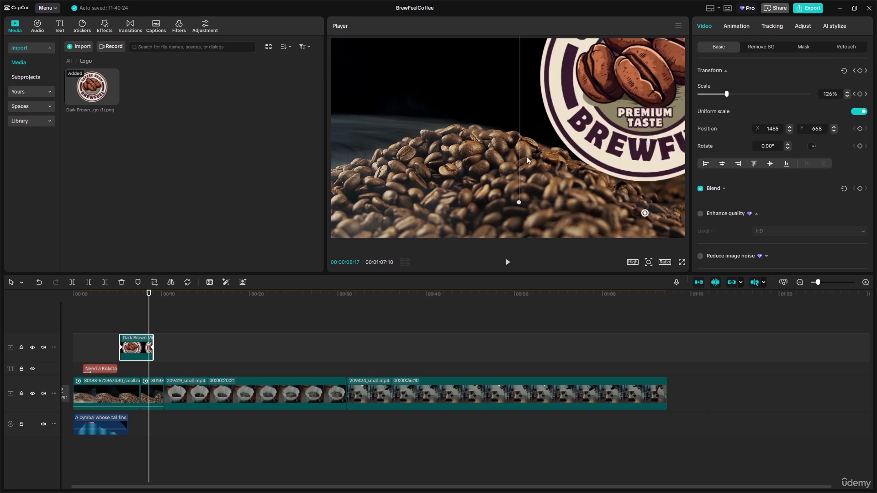
pyautogui.moveTo(727, 94); pyautogui.dragTo(701, 95)
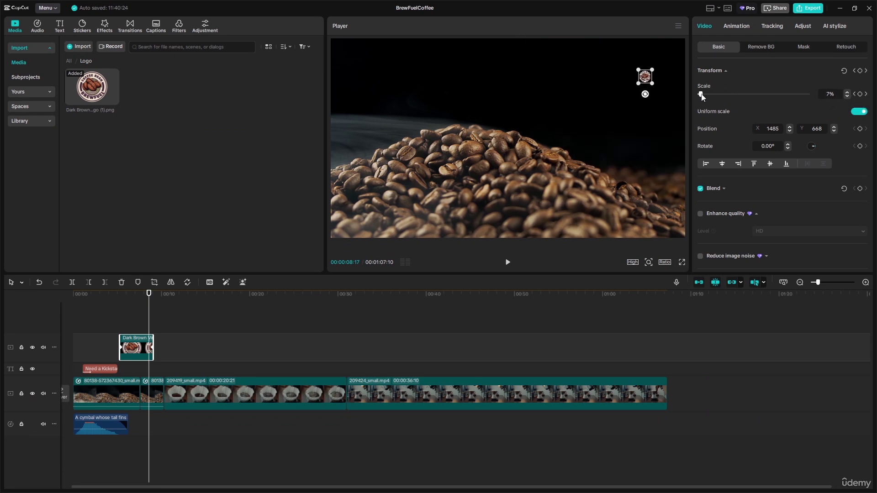
pyautogui.click(710, 94)
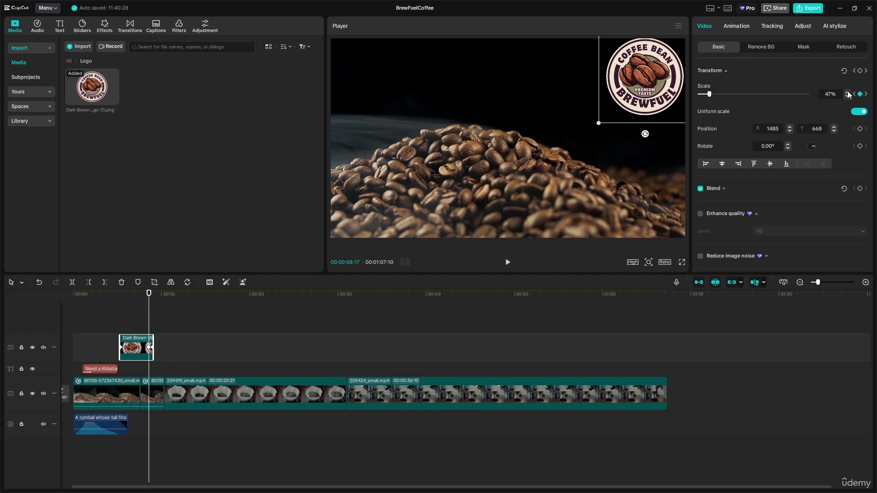
pyautogui.hotkey('ctrl', 'z')
pyautogui.hotkey('ctrl', 'z')
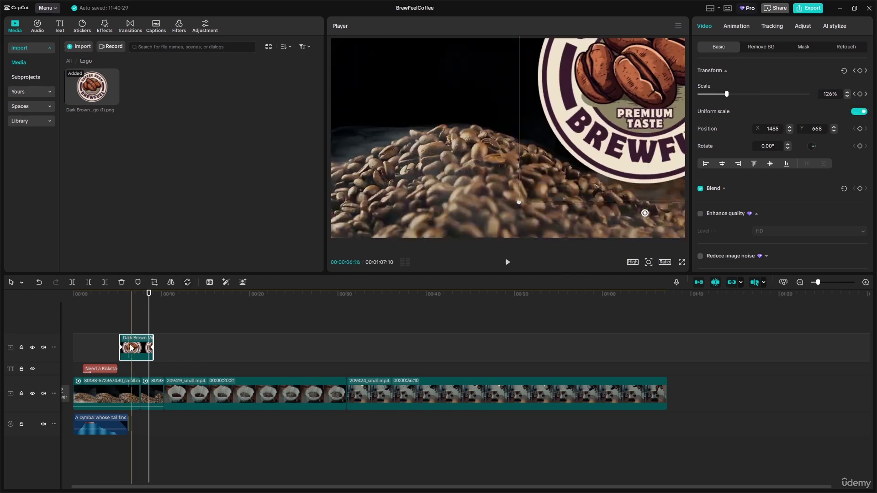
# Set the logo's closing scale keyframe at 00:00:09:01 to 66% and play the animation.
pyautogui.click(122, 352)
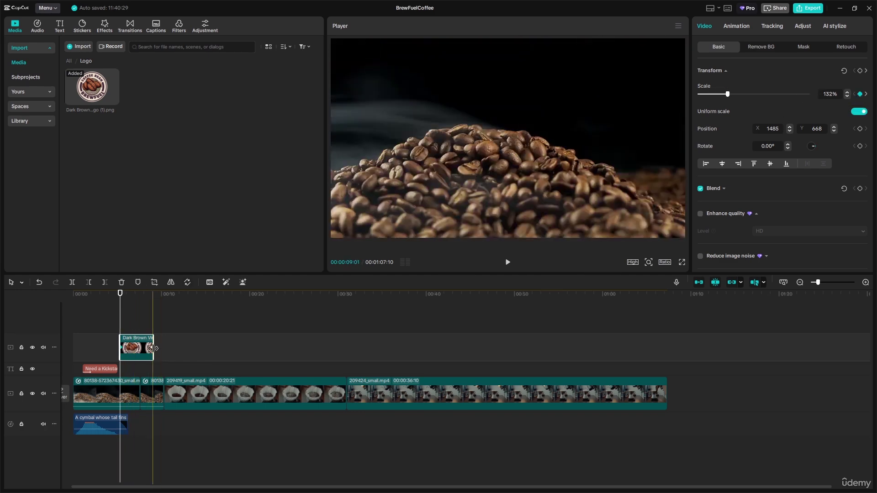
pyautogui.click(152, 353)
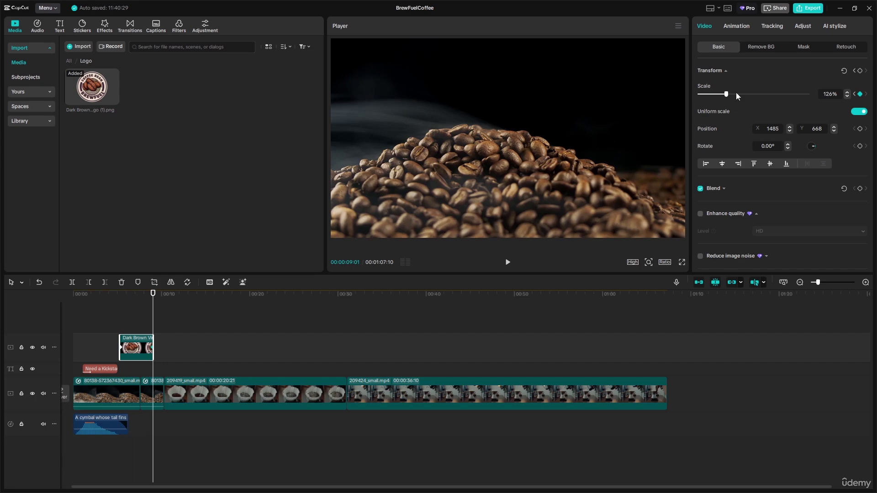
pyautogui.moveTo(726, 93); pyautogui.dragTo(724, 95)
pyautogui.moveTo(153, 294); pyautogui.dragTo(126, 312)
pyautogui.press('space')
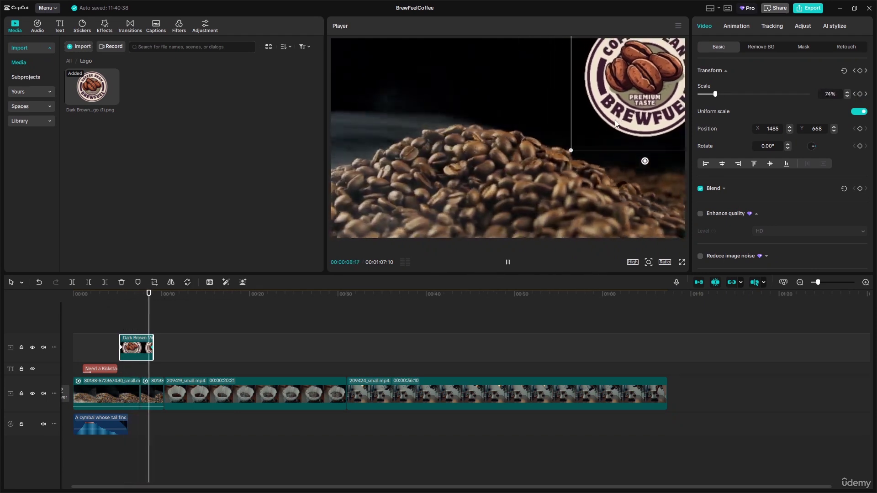
pyautogui.press('space')
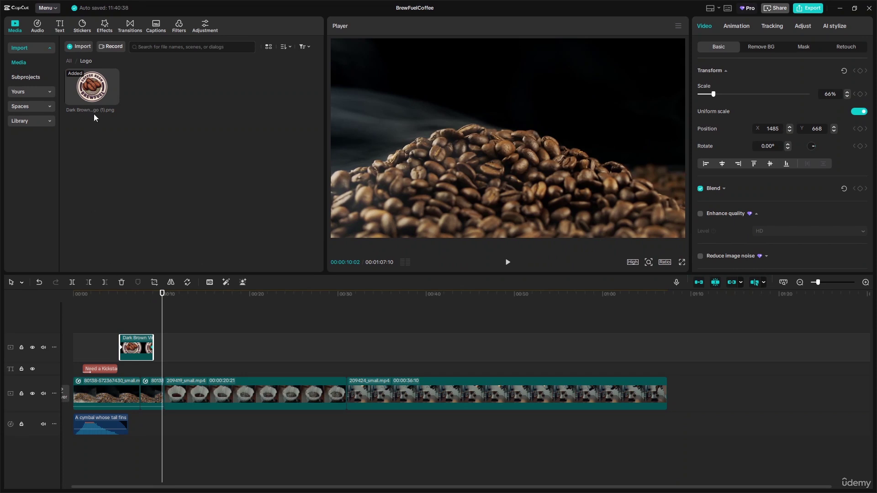
# Add a second logo clip directly after the first, scaled to 30% and placed in the frame's upper-right corner at X 1595, Y 755.
pyautogui.moveTo(95, 91); pyautogui.dragTo(161, 351)
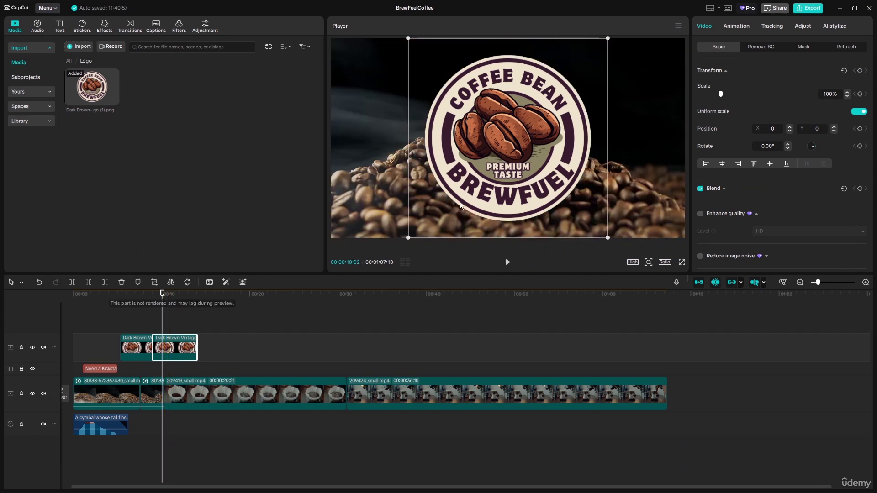
pyautogui.moveTo(409, 238); pyautogui.dragTo(478, 168)
pyautogui.moveTo(514, 142); pyautogui.dragTo(663, 72)
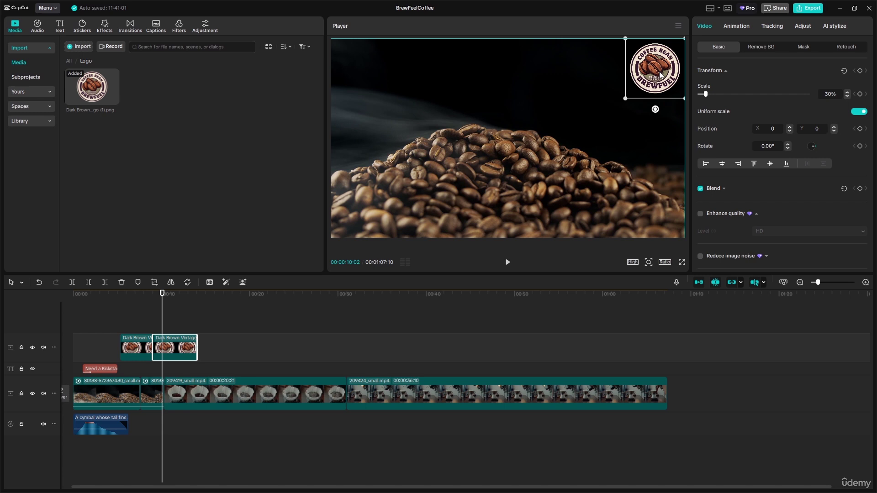
pyautogui.moveTo(197, 348)
pyautogui.mouseDown()
pyautogui.moveTo(341, 346)
pyautogui.moveTo(201, 347)
pyautogui.mouseUp()
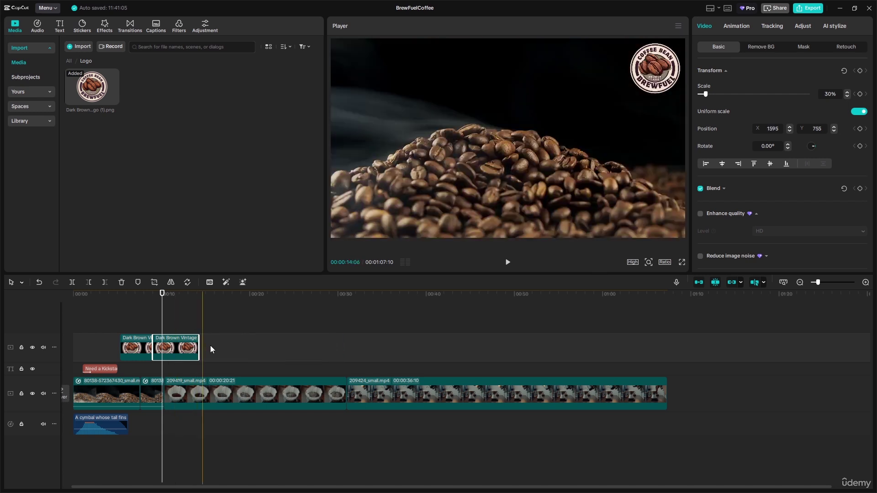
# Split the clip 209419_small.mp4 at 00:00:13:07 and delete its opening part.
pyautogui.click(251, 399)
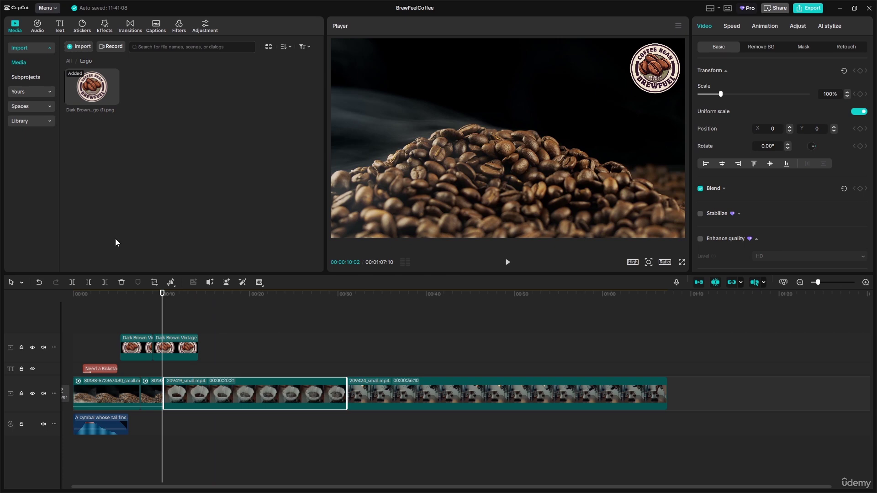
pyautogui.click(160, 294)
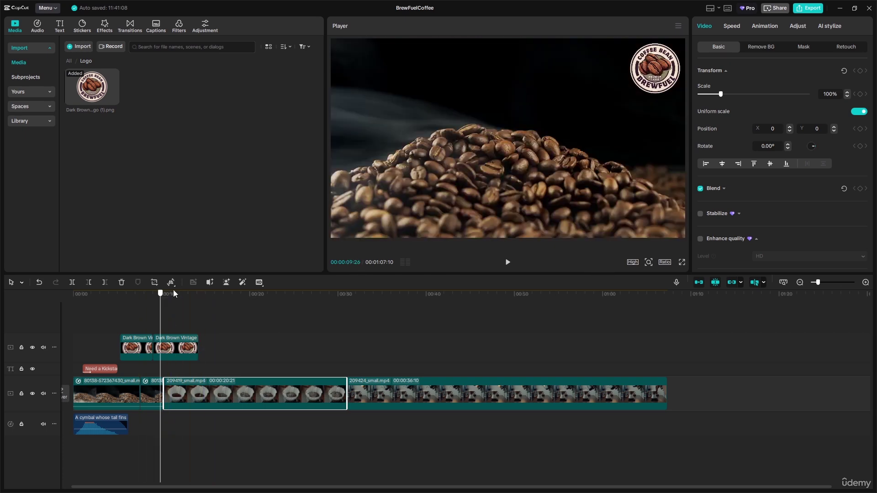
pyautogui.moveTo(173, 294); pyautogui.dragTo(191, 293)
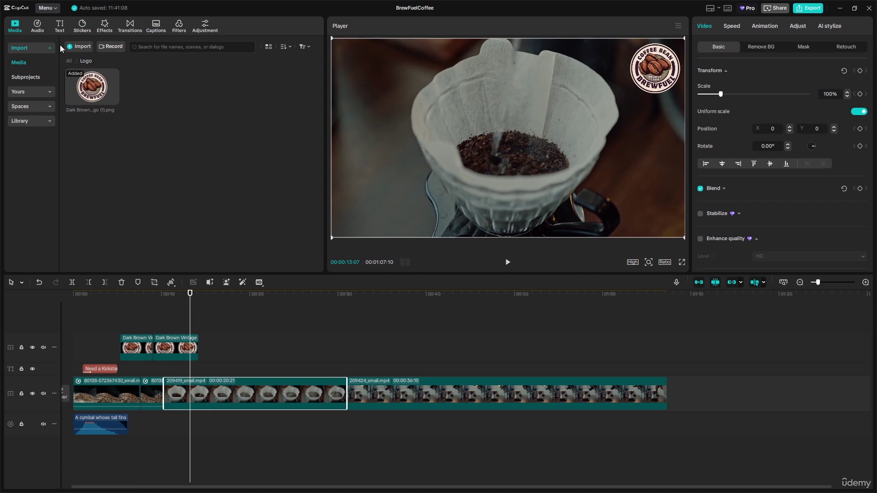
pyautogui.click(72, 282)
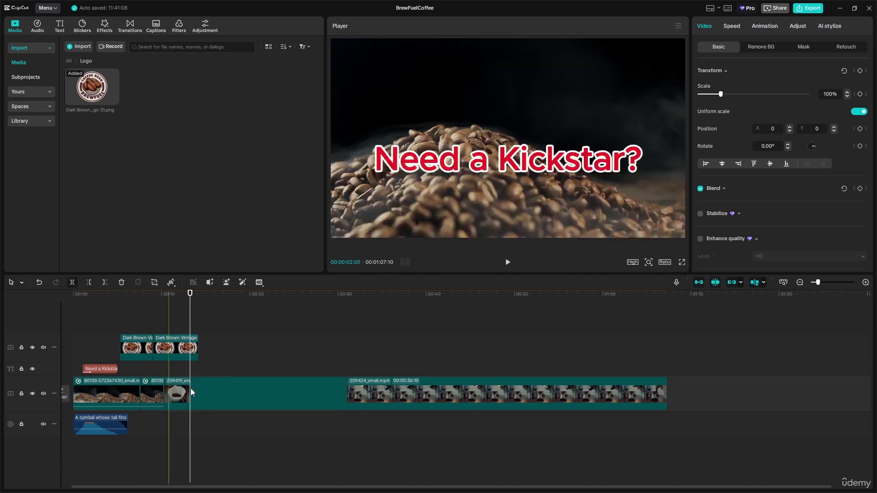
pyautogui.click(179, 400)
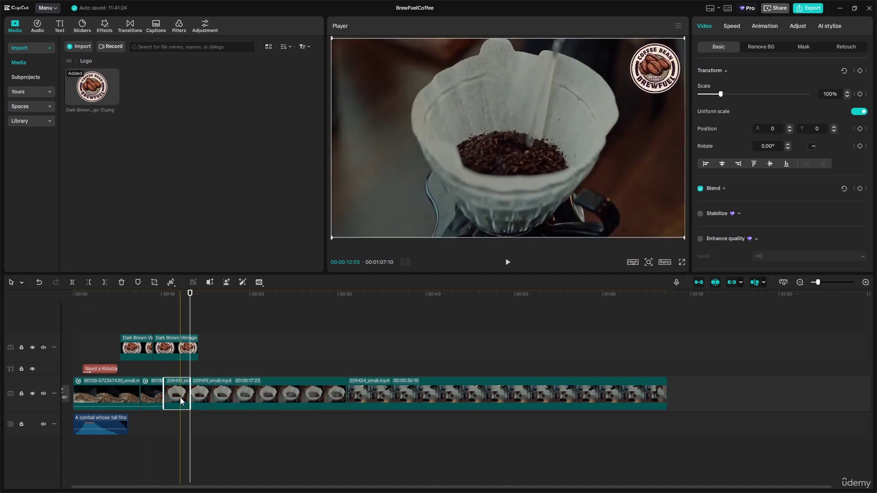
pyautogui.press('Delete')
# Split the remaining 209419_small.mp4 clip at about 24 seconds and at 00:00:14:20, and delete the section between the cuts.
pyautogui.moveTo(217, 297); pyautogui.dragTo(286, 308)
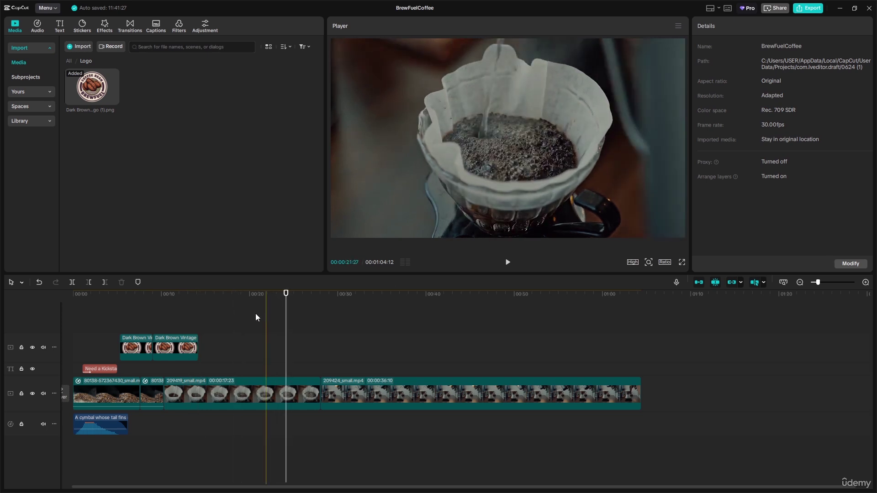
pyautogui.click(74, 283)
pyautogui.moveTo(286, 301); pyautogui.dragTo(202, 308)
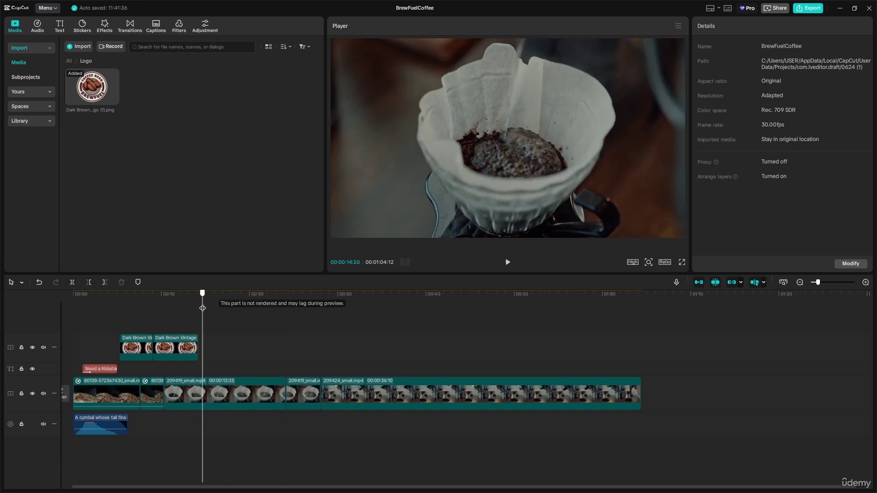
pyautogui.click(73, 286)
pyautogui.click(232, 394)
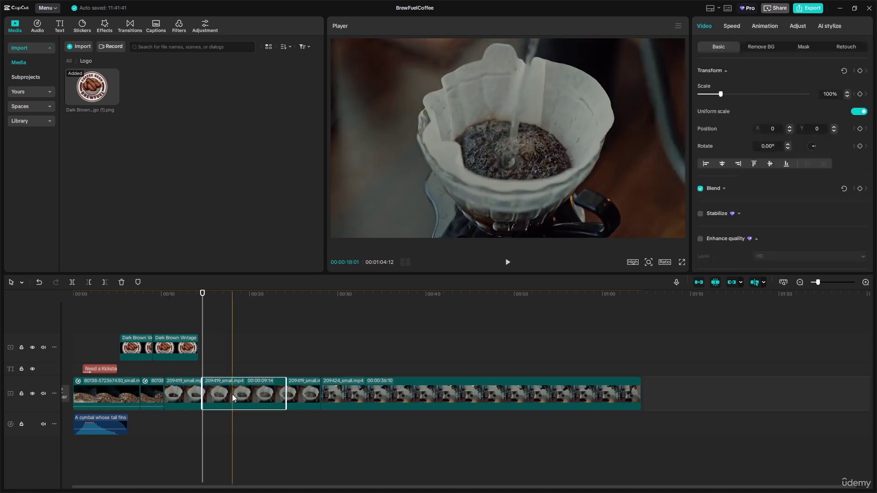
pyautogui.press('Delete')
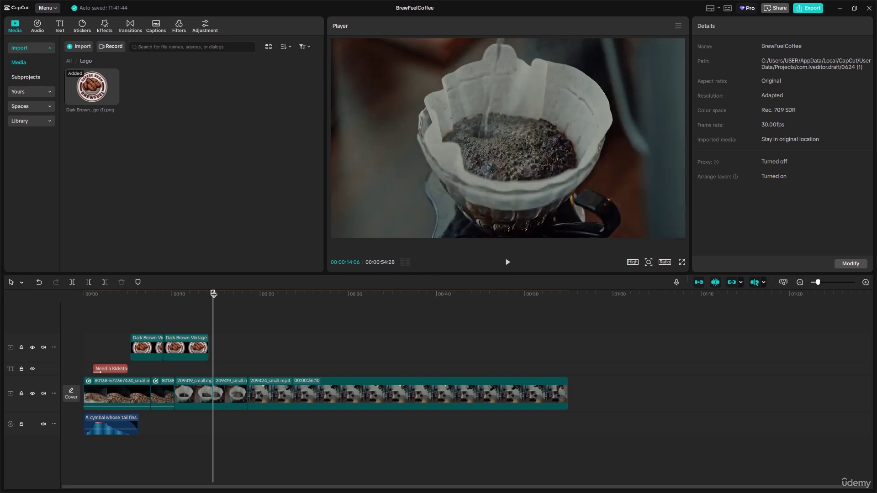
# Add a default text clip at 00:00:12:05, over the first coffee-pouring clip.
pyautogui.moveTo(210, 298); pyautogui.dragTo(227, 310)
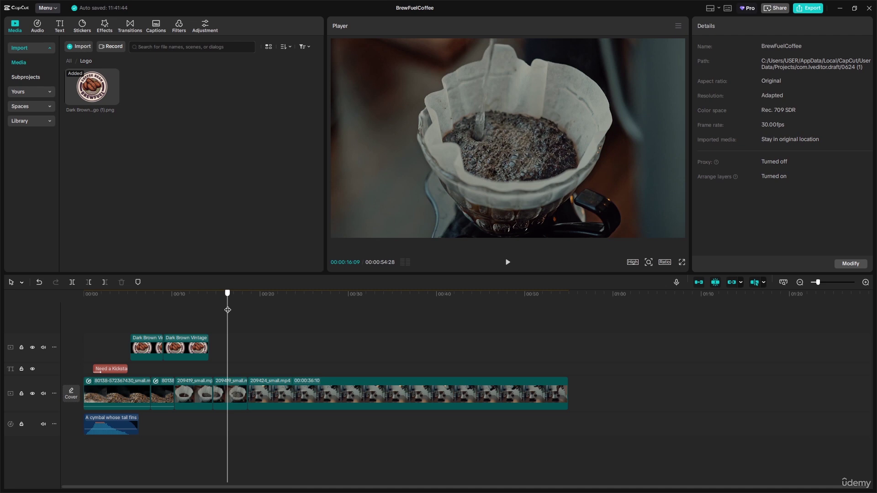
pyautogui.moveTo(228, 310); pyautogui.dragTo(191, 319)
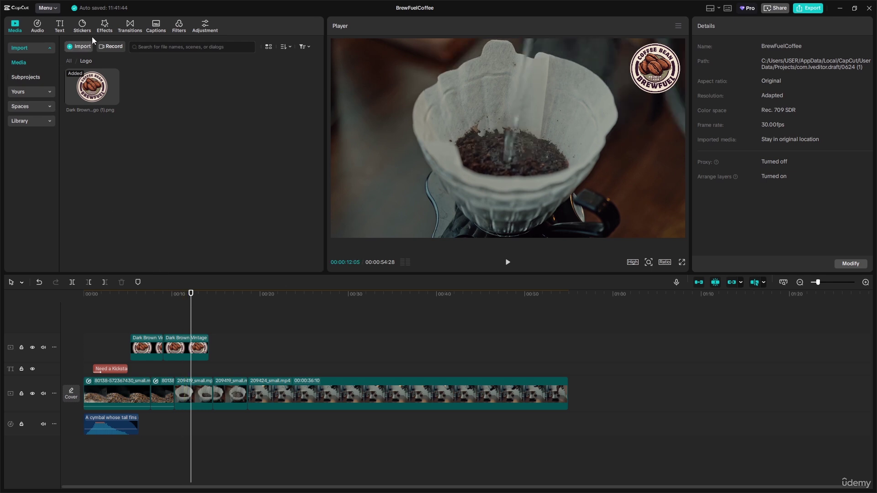
pyautogui.click(61, 25)
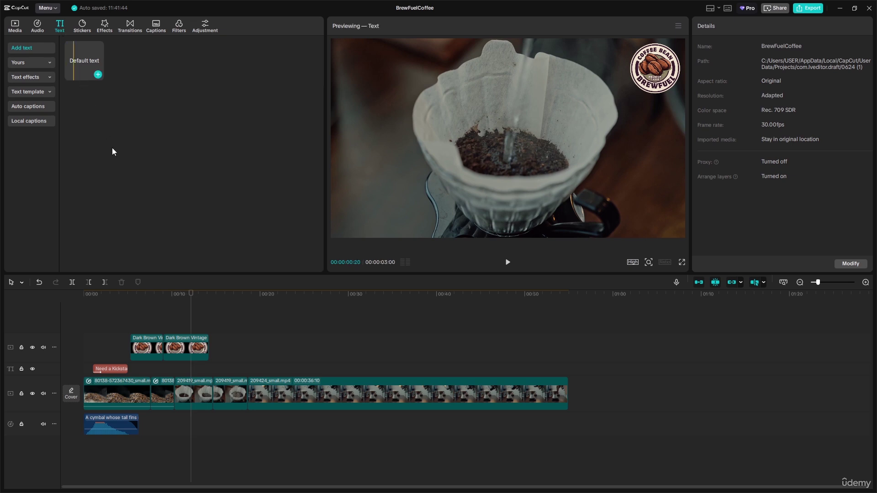
pyautogui.moveTo(98, 74)
pyautogui.click(98, 74)
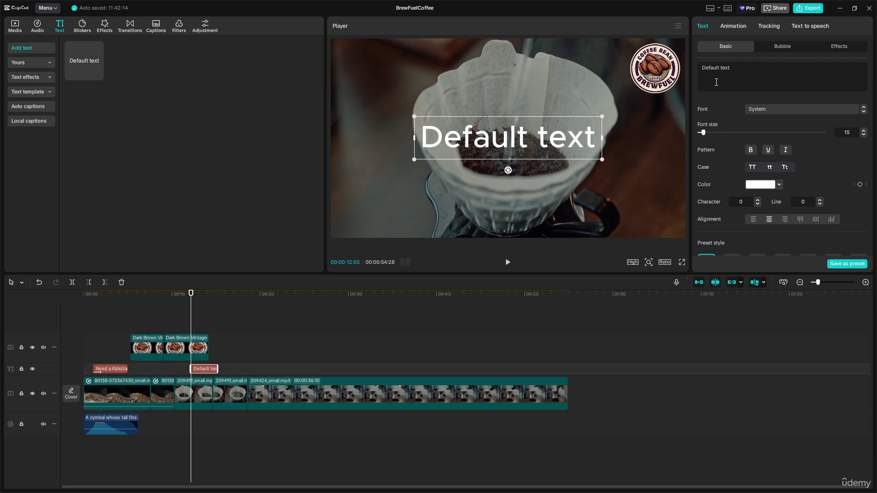
# Replace the default text with "BrewFuel-Atisan coffe" on the first line and "Anywhere" on the second.
pyautogui.tripleClick(702, 67)
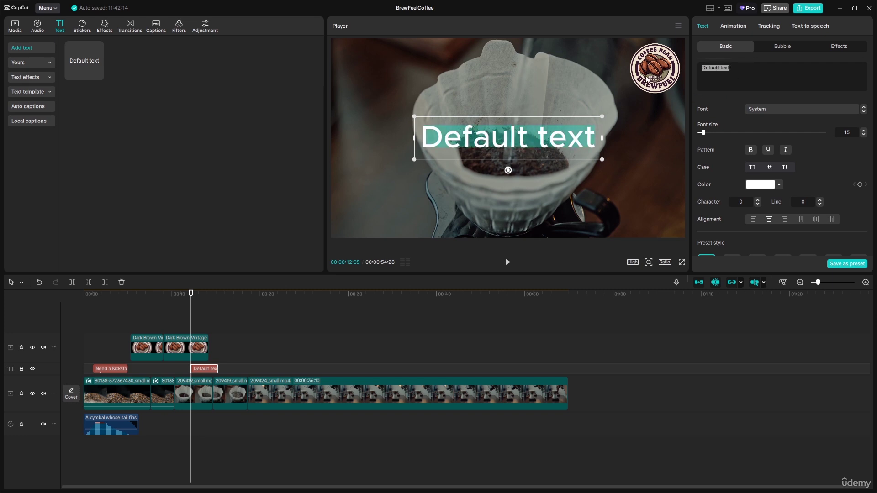
pyautogui.write('Brew')
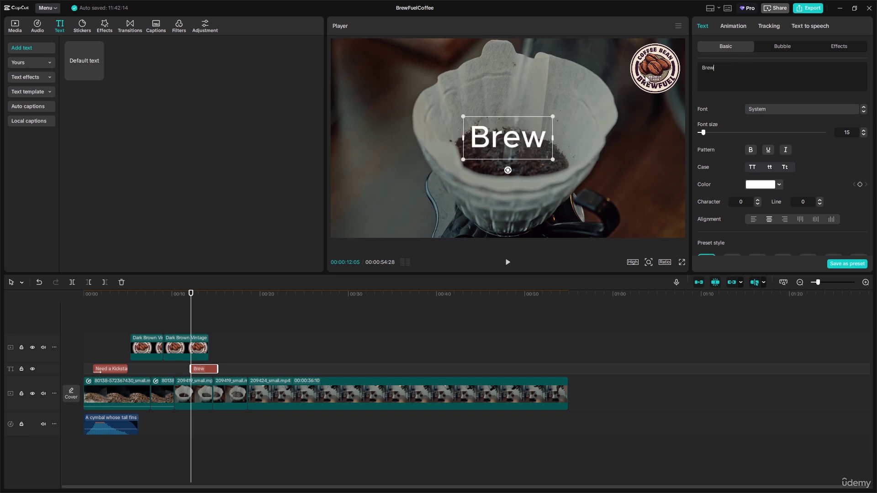
pyautogui.write('Fuel-')
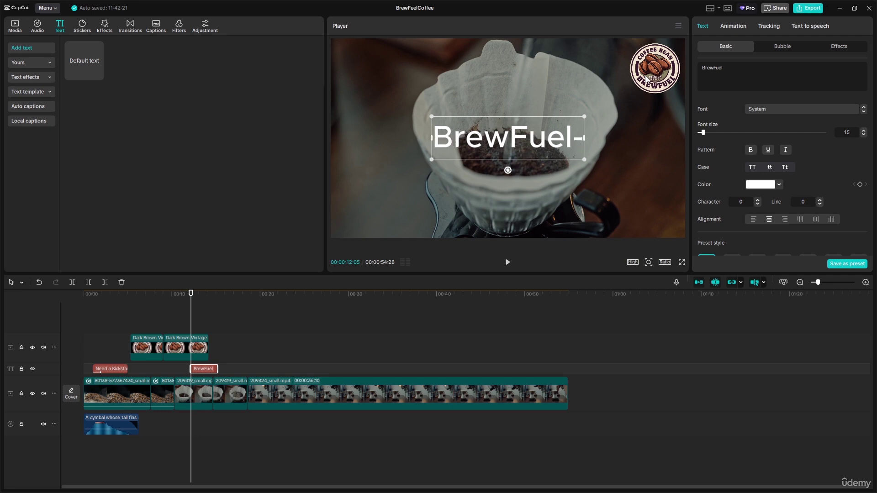
pyautogui.write('Ati')
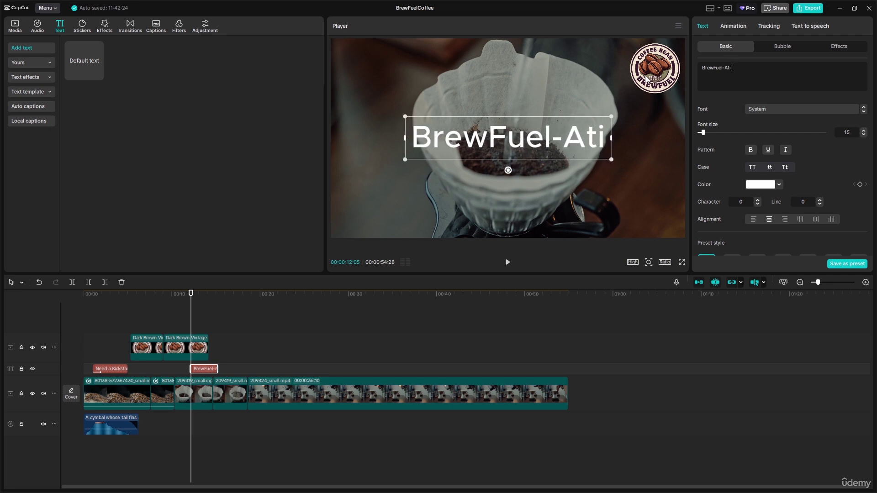
pyautogui.write('san')
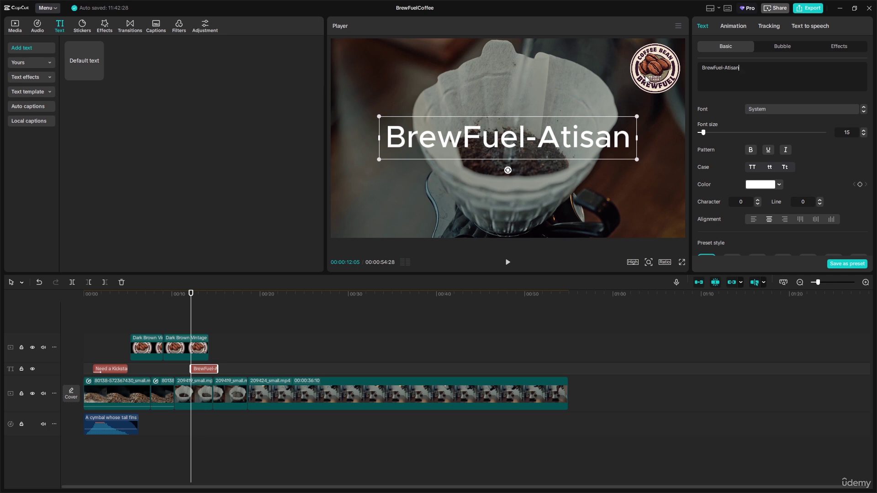
pyautogui.write(' cof')
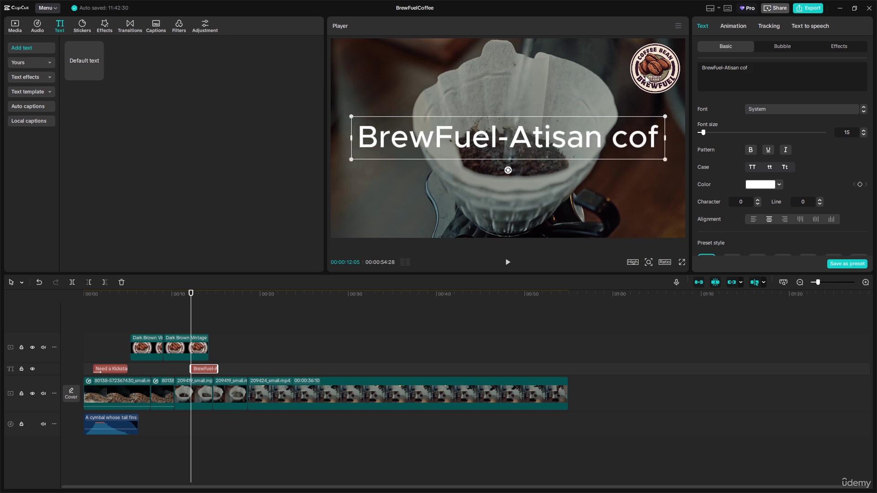
pyautogui.write('fe an')
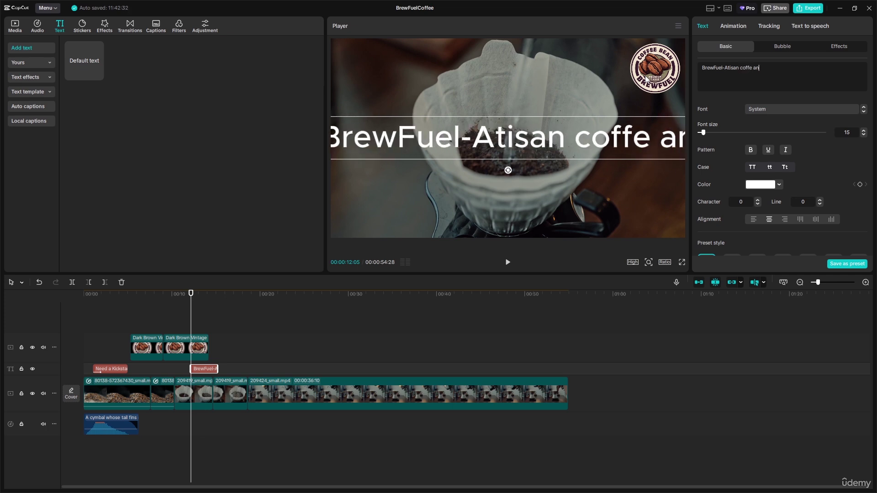
pyautogui.press('BackSpace')
pyautogui.press('BackSpace')
pyautogui.press('BackSpace')
pyautogui.write('Anywher')
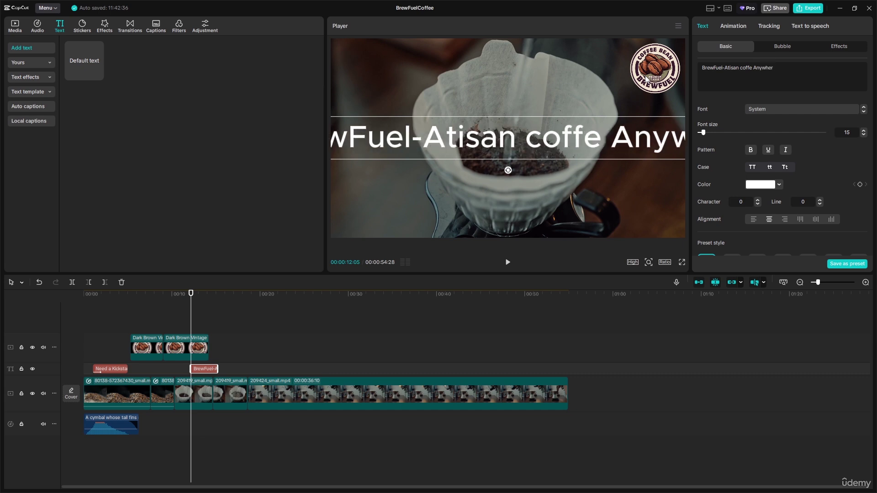
pyautogui.write('e')
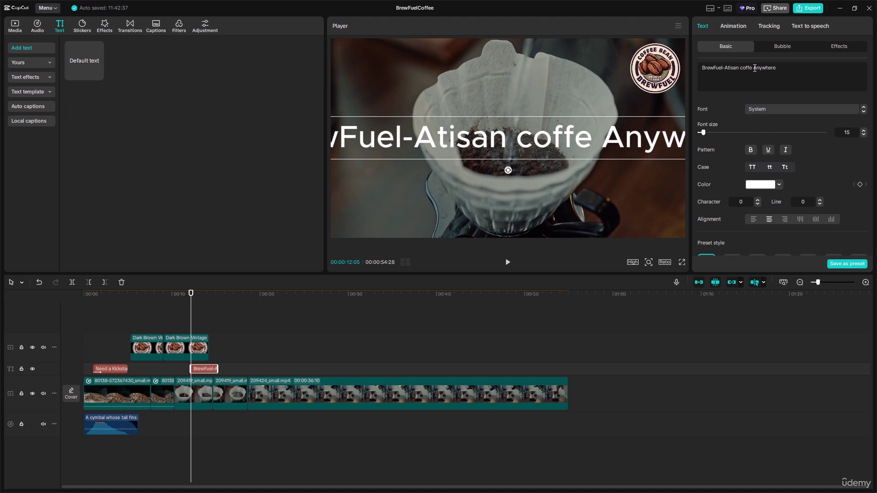
pyautogui.click(753, 68)
pyautogui.press('Return')
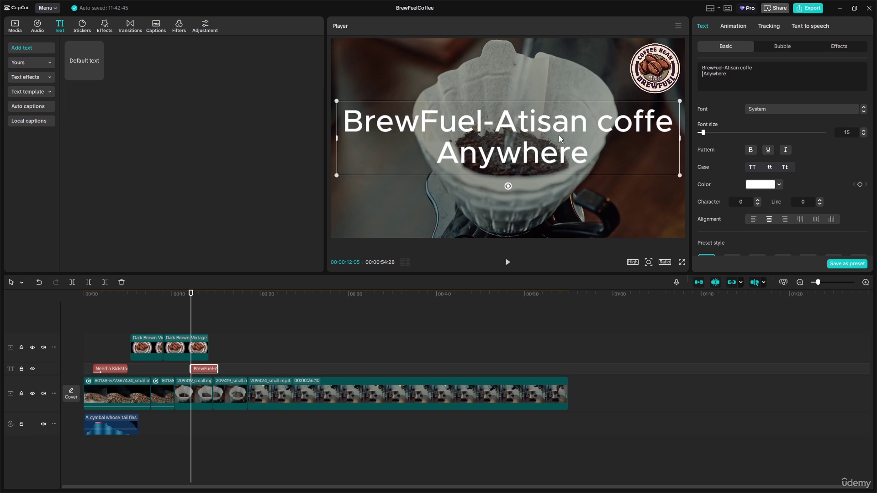
# Move the slogan text to the lower part of the frame and extend its clip to about 18 seconds.
pyautogui.moveTo(558, 135); pyautogui.dragTo(559, 163)
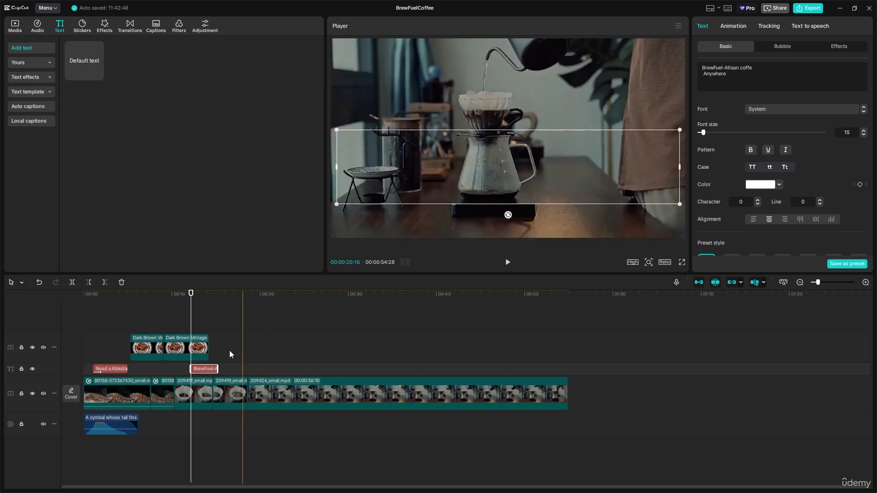
pyautogui.moveTo(215, 369); pyautogui.dragTo(241, 369)
pyautogui.moveTo(564, 179); pyautogui.dragTo(563, 183)
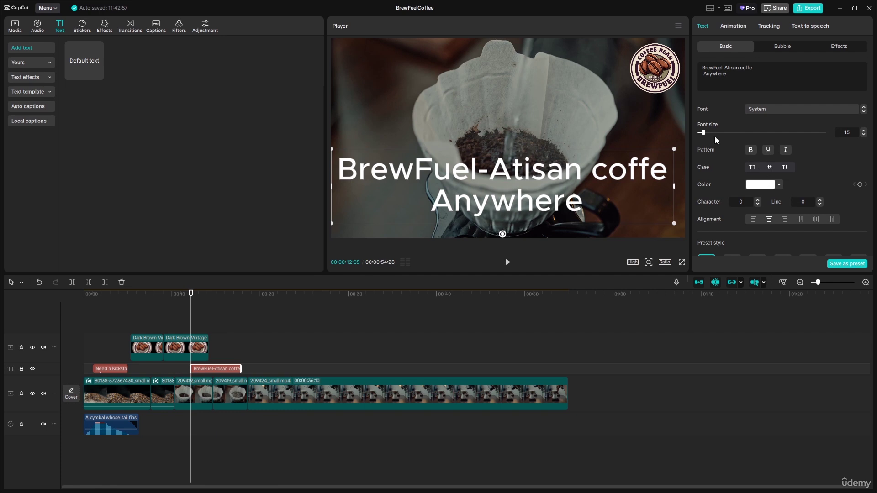
# Restyle the slogan in the Anton font at size 11, positioned slightly lower and scaled up a little.
pyautogui.moveTo(705, 133); pyautogui.dragTo(703, 132)
pyautogui.moveTo(577, 193); pyautogui.dragTo(575, 199)
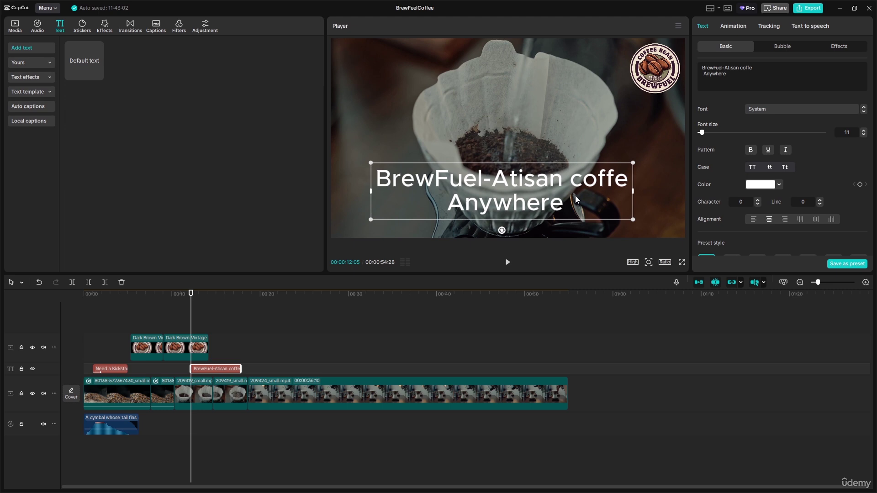
pyautogui.click(816, 108)
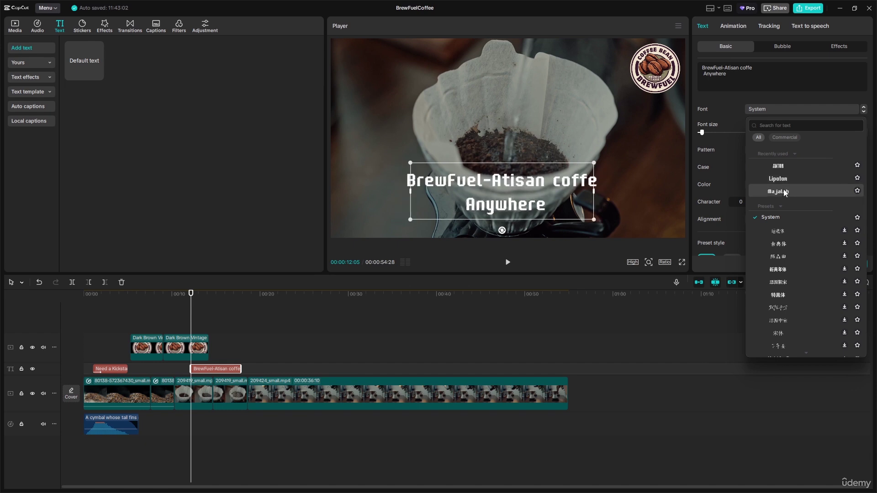
pyautogui.click(791, 164)
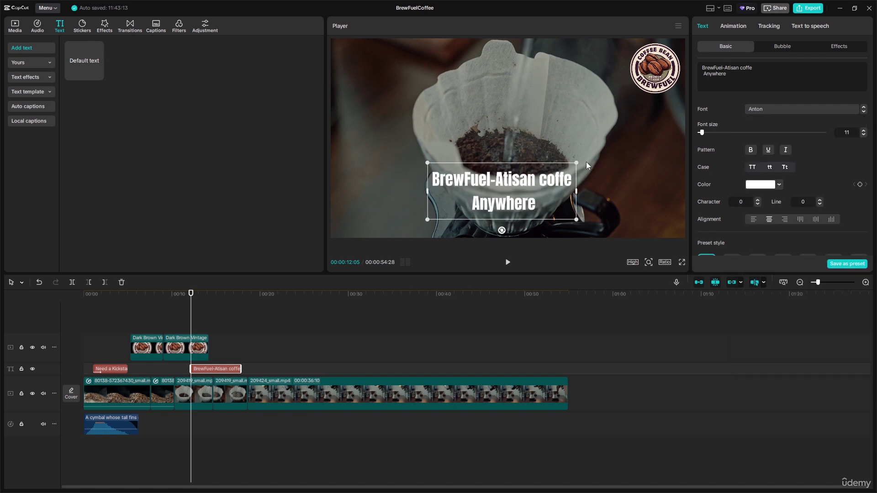
pyautogui.moveTo(579, 163); pyautogui.dragTo(584, 160)
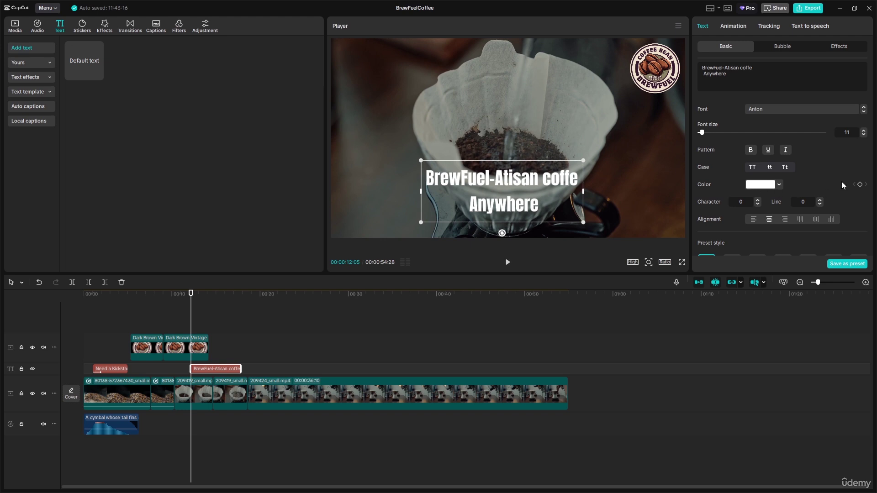
# Apply the orange preset style with a white outline to the slogan text.
pyautogui.scroll(-5, 841, 182)
pyautogui.scroll(-3, 792, 176)
pyautogui.scroll(10, 786, 182)
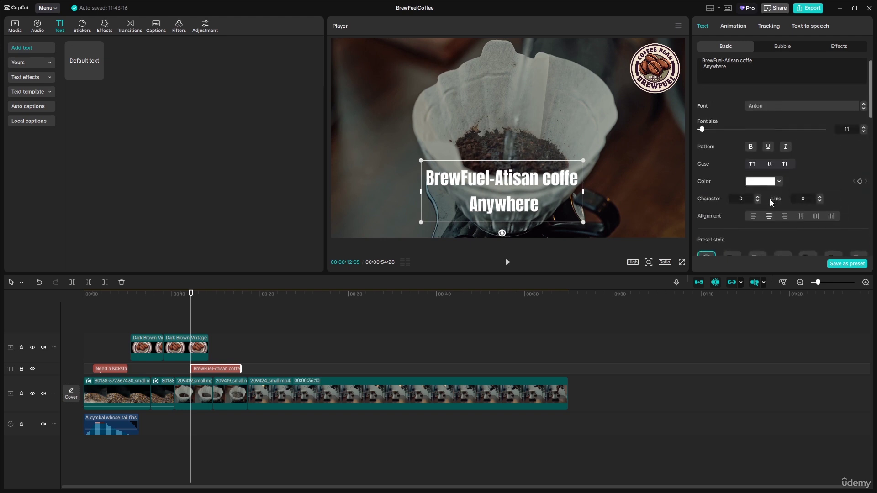
pyautogui.scroll(-2, 769, 203)
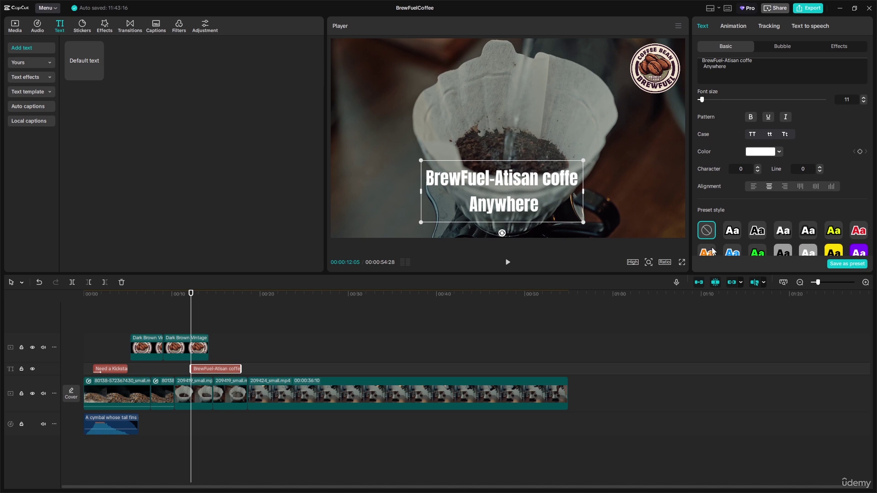
pyautogui.scroll(-2, 739, 201)
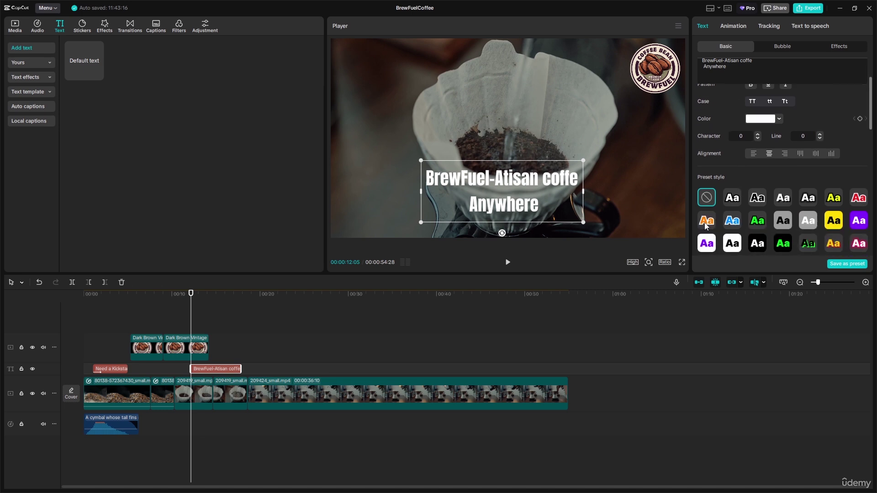
pyautogui.click(706, 221)
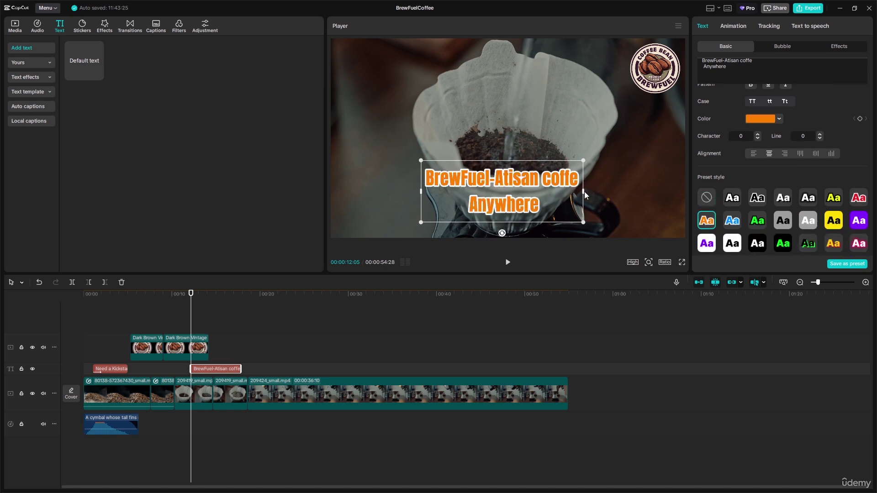
# Widen the slogan's text box and place it centred near the lower edge of the frame.
pyautogui.moveTo(583, 191); pyautogui.dragTo(626, 190)
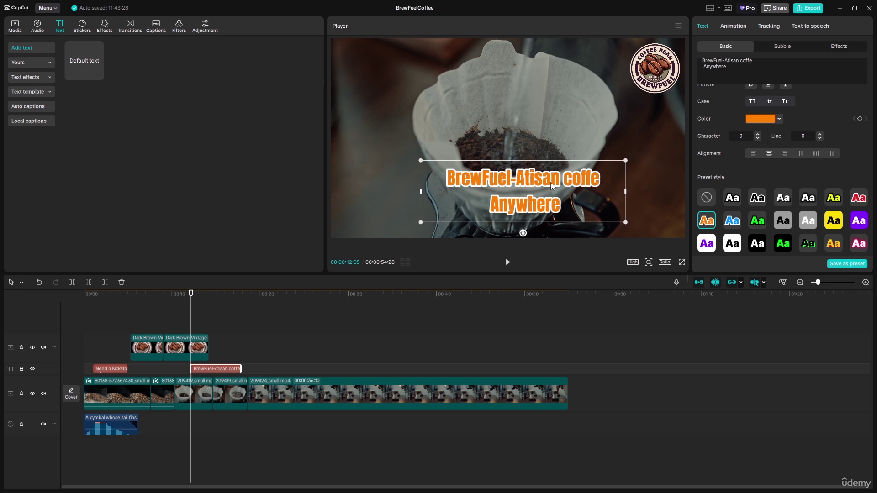
pyautogui.moveTo(550, 182); pyautogui.dragTo(544, 191)
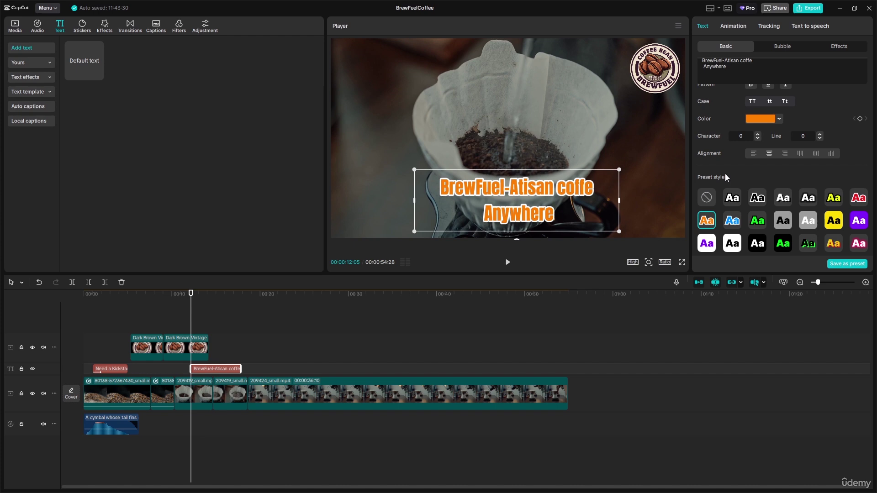
pyautogui.moveTo(568, 190); pyautogui.dragTo(563, 195)
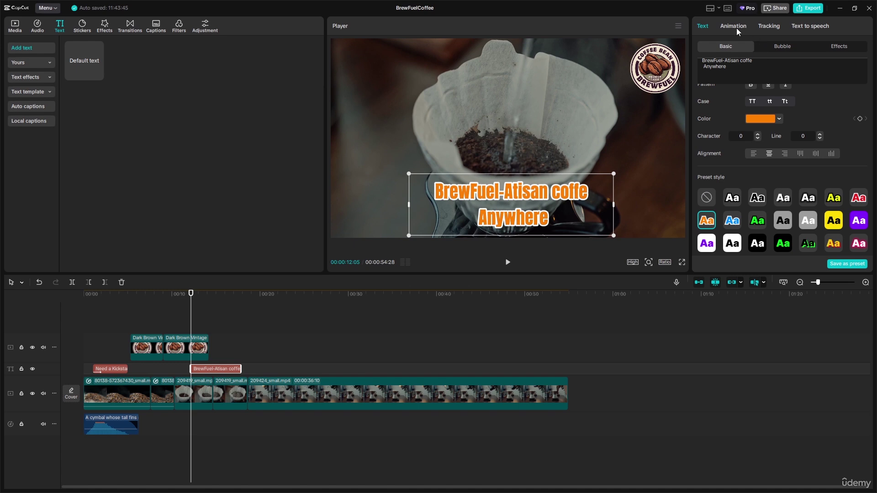
# Add the Typewriter entrance animation to the slogan with a 3.9 s duration, and extend its clip to about 22 seconds.
pyautogui.click(733, 26)
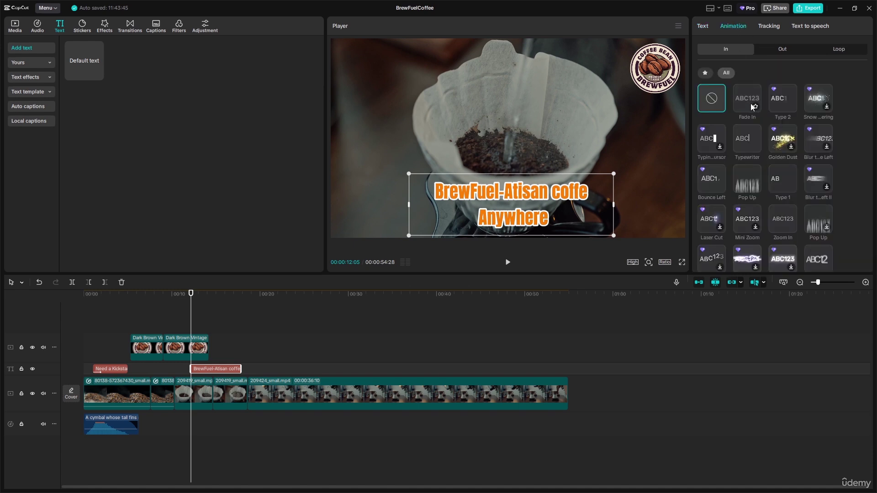
pyautogui.click(742, 144)
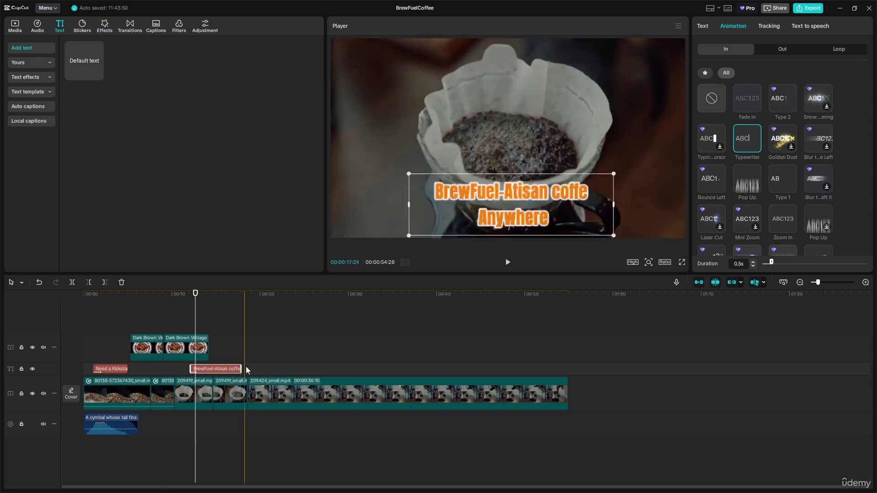
pyautogui.moveTo(275, 366); pyautogui.dragTo(278, 368)
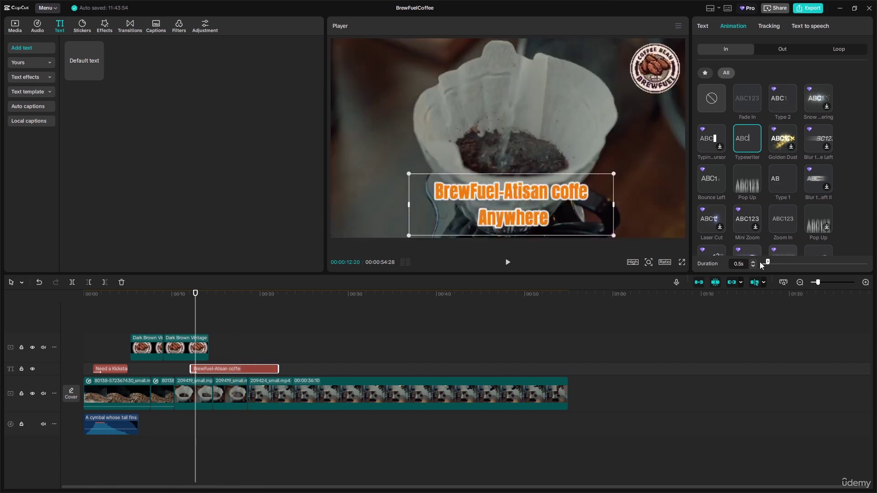
pyautogui.moveTo(768, 265); pyautogui.dragTo(805, 268)
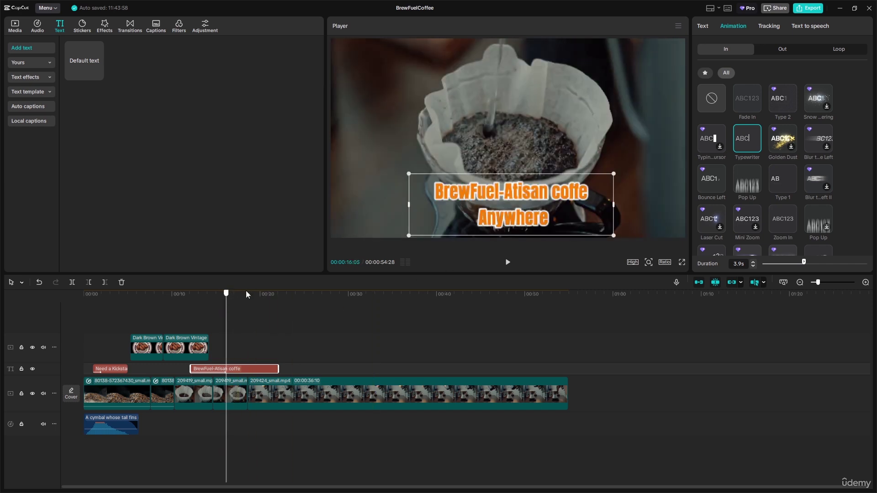
# Shorten the slogan clip so it ends where 209424_small.mp4 begins.
pyautogui.moveTo(226, 293); pyautogui.dragTo(261, 296)
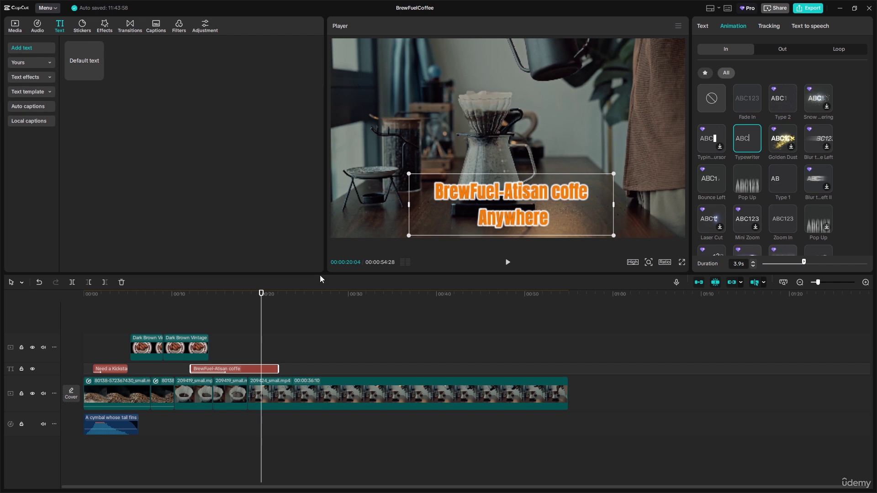
pyautogui.moveTo(263, 296); pyautogui.dragTo(306, 295)
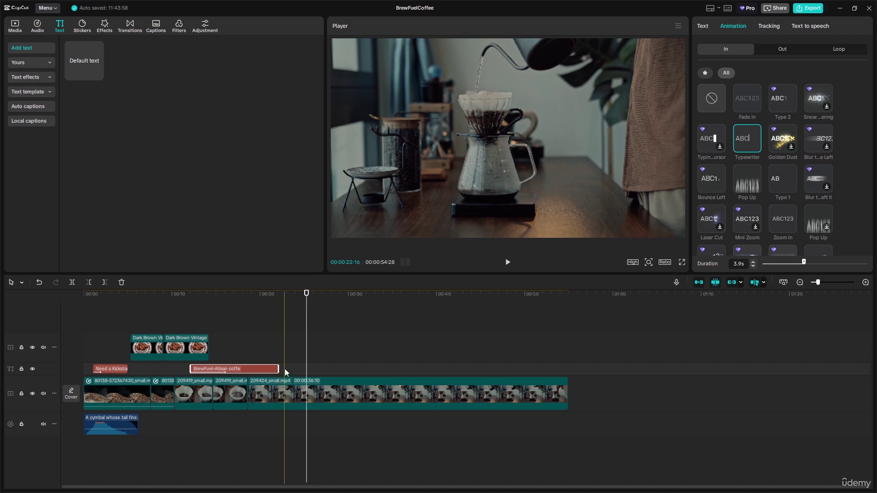
pyautogui.moveTo(279, 369); pyautogui.dragTo(249, 368)
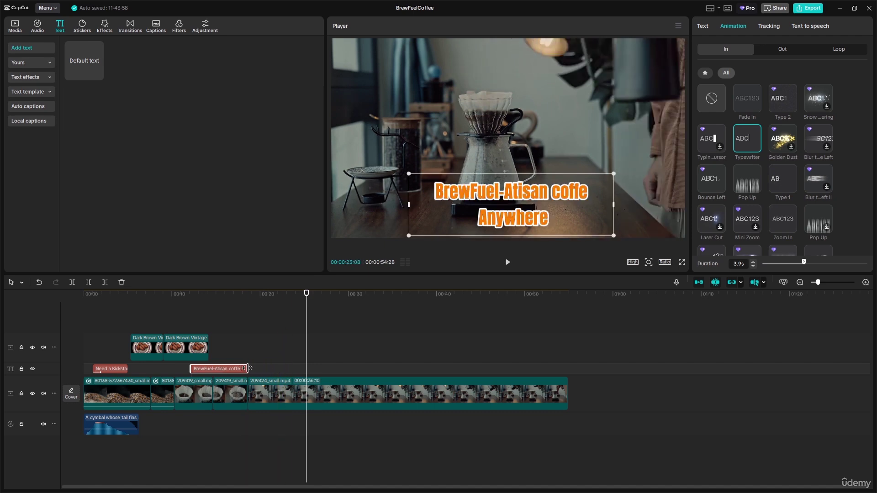
# Apply the Jump cut speed curve to the clip 209424_small.mp4.
pyautogui.click(368, 390)
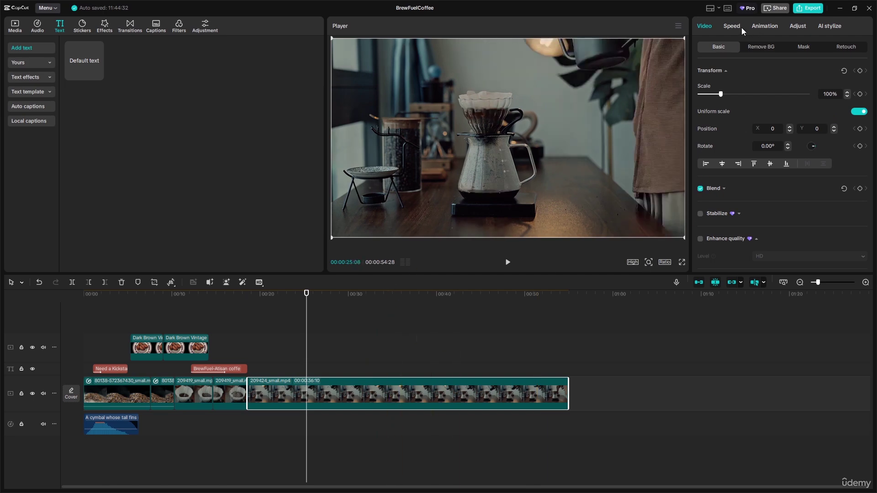
pyautogui.moveTo(337, 295); pyautogui.dragTo(493, 296)
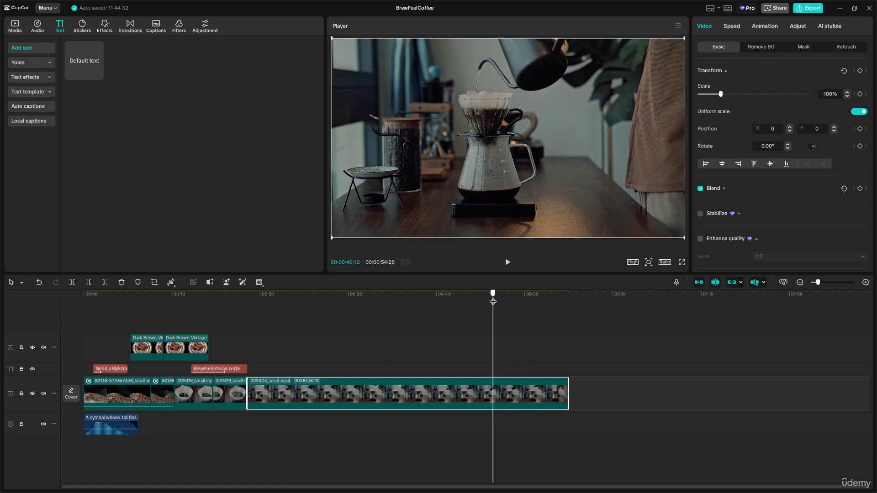
pyautogui.click(731, 26)
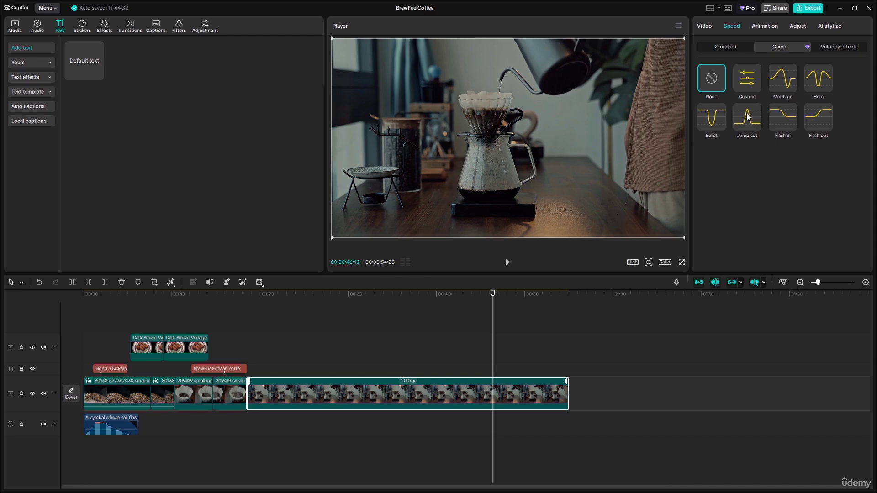
pyautogui.click(747, 116)
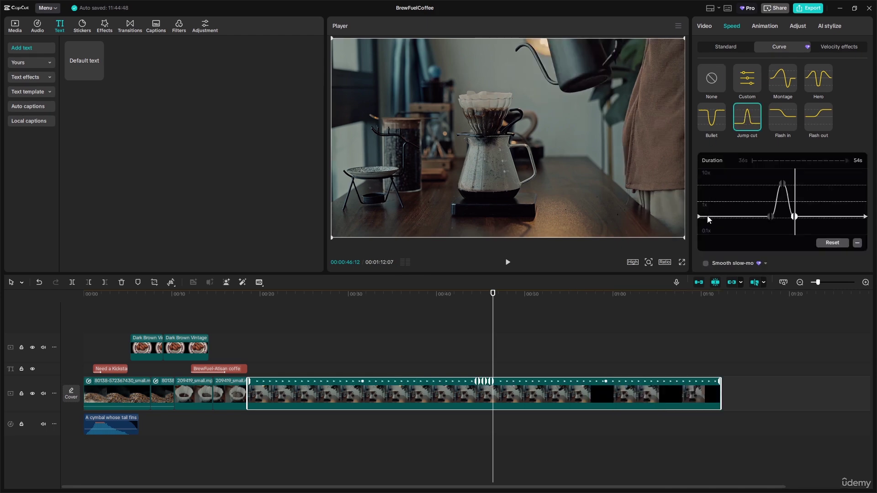
# Raise the middle points of the 209424_small.mp4 speed curve to 10x.
pyautogui.moveTo(768, 218); pyautogui.dragTo(761, 181)
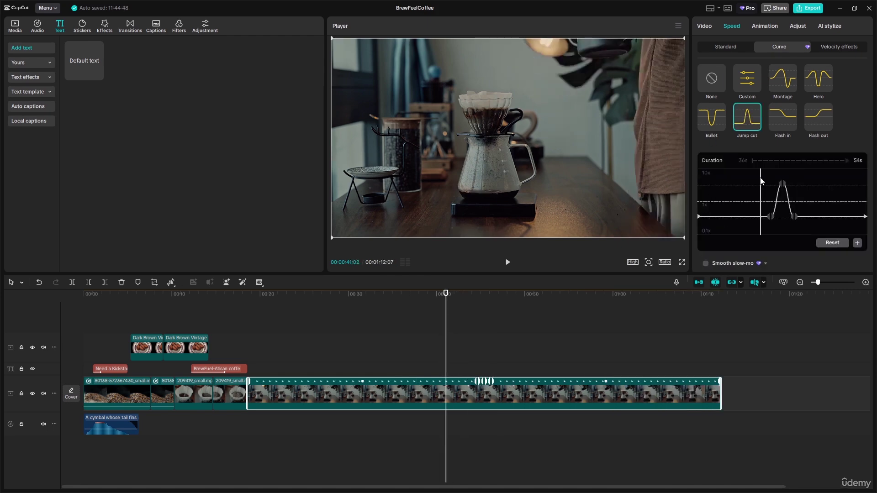
pyautogui.moveTo(768, 216); pyautogui.dragTo(756, 168)
pyautogui.moveTo(762, 216); pyautogui.dragTo(764, 170)
pyautogui.moveTo(791, 214); pyautogui.dragTo(771, 170)
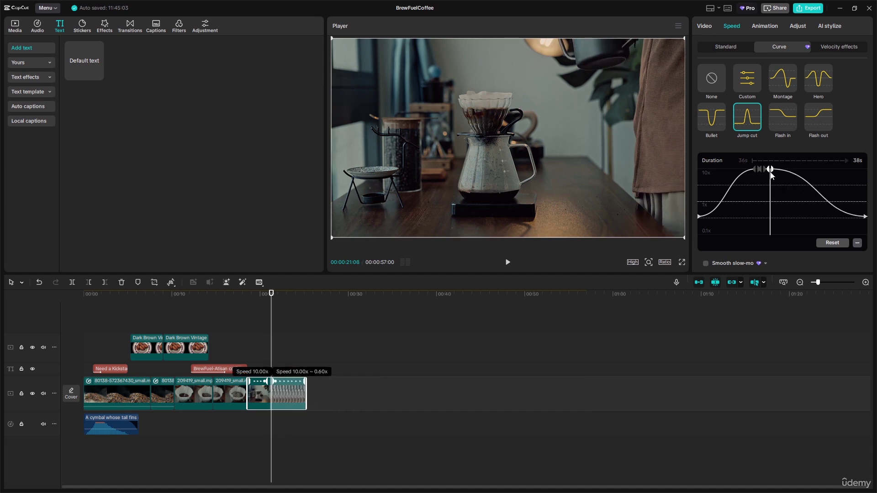
# Raise the start and end points of the speed curve well above 1x, so 209424_small.mp4 lasts about 4 seconds.
pyautogui.click(864, 218)
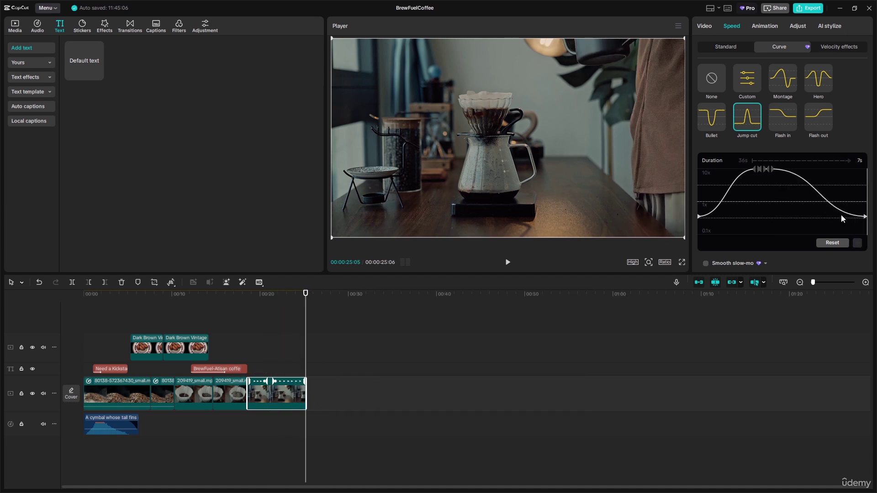
pyautogui.click(864, 217)
pyautogui.moveTo(819, 218); pyautogui.dragTo(766, 210)
pyautogui.click(764, 169)
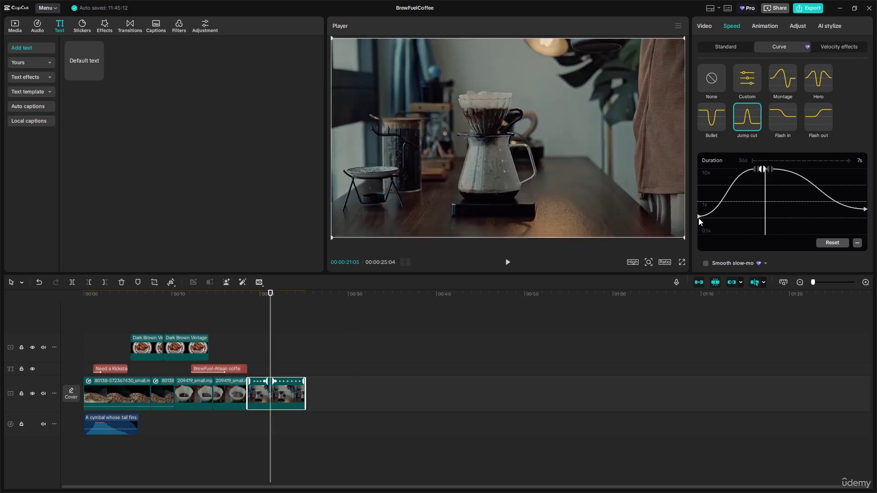
pyautogui.moveTo(699, 217); pyautogui.dragTo(699, 168)
pyautogui.moveTo(865, 198); pyautogui.dragTo(858, 173)
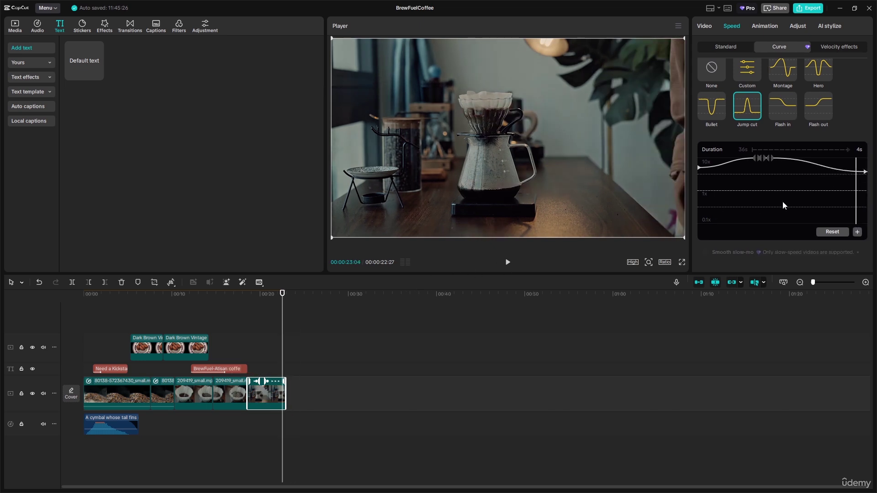
# Play back the sped-up 209424_small.mp4 clip from just before it starts, at about 00:00:17:18.
pyautogui.click(862, 171)
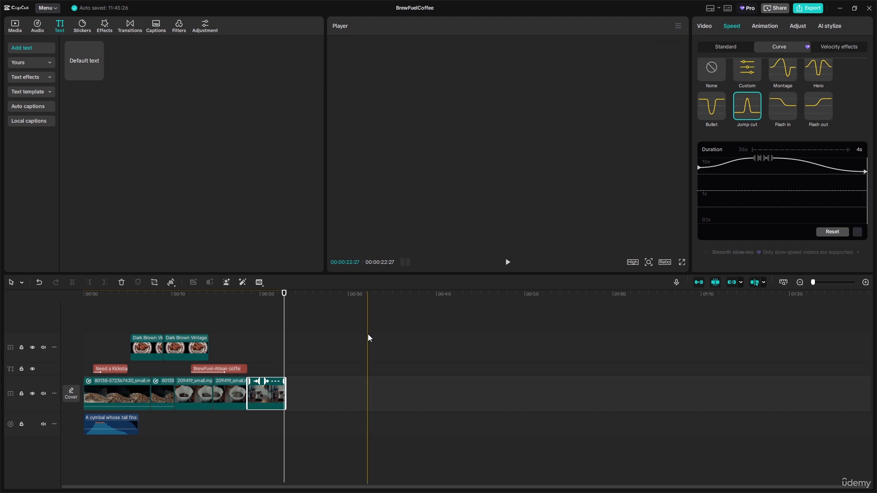
pyautogui.moveTo(284, 293); pyautogui.dragTo(236, 301)
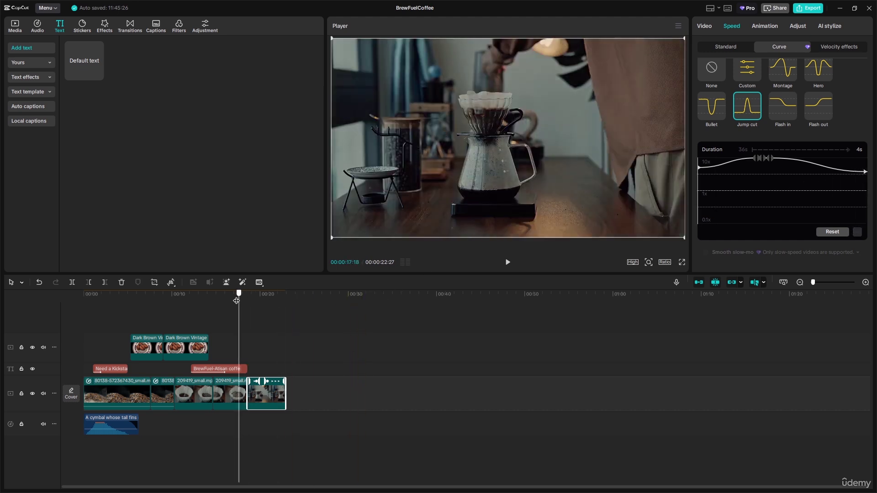
pyautogui.press('space')
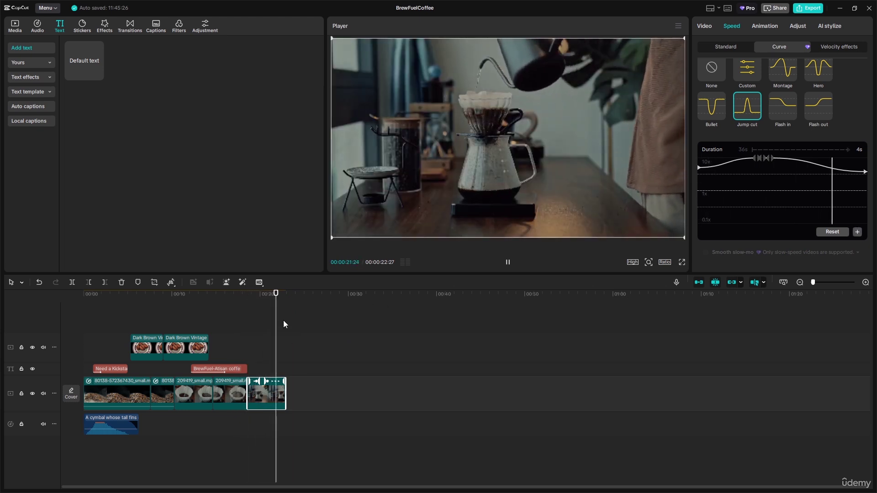
# Trim the end of the "BrewFuel-Atisan coffe Anywhere" text clip back to about 00:00:16:17.
pyautogui.click(256, 347)
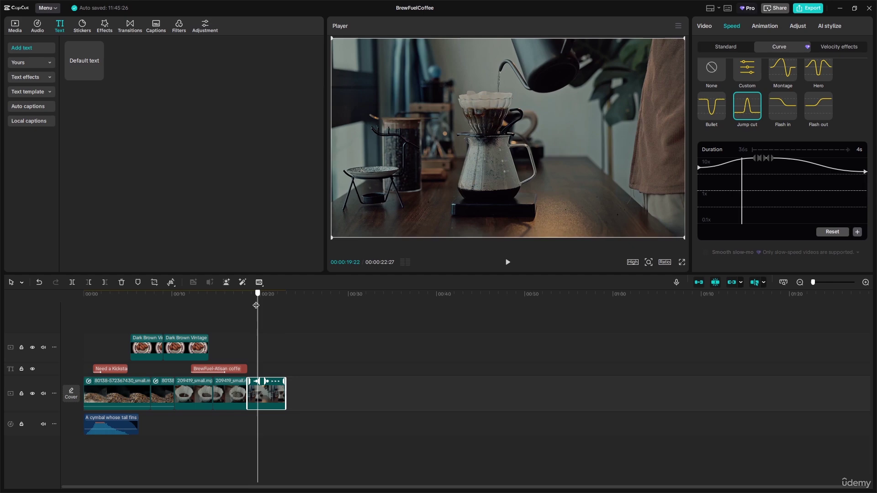
pyautogui.click(240, 370)
pyautogui.moveTo(246, 369); pyautogui.dragTo(230, 368)
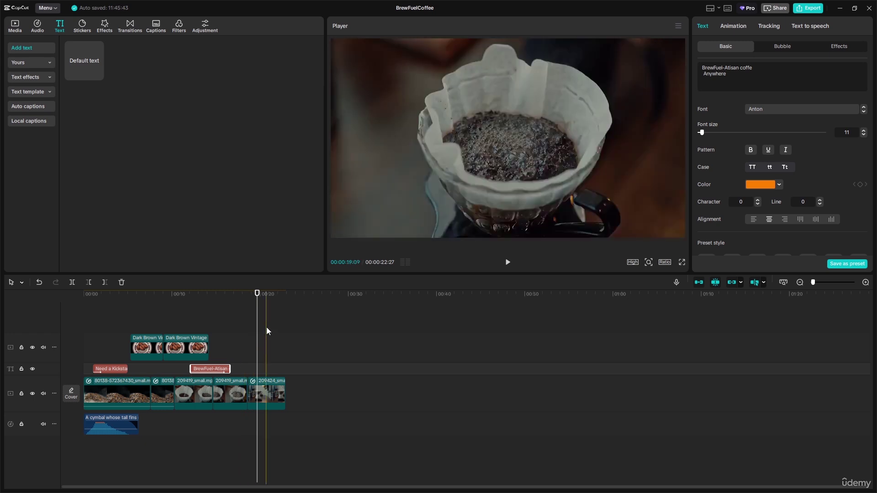
# Add a default text clip at 00:00:16:17, directly after the BrewFuel text clip on the text track.
pyautogui.moveTo(257, 294); pyautogui.dragTo(230, 295)
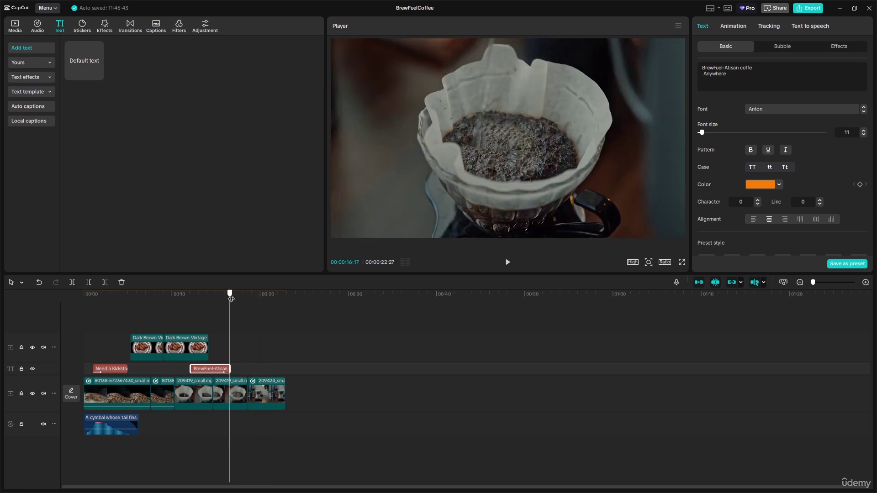
pyautogui.click(78, 57)
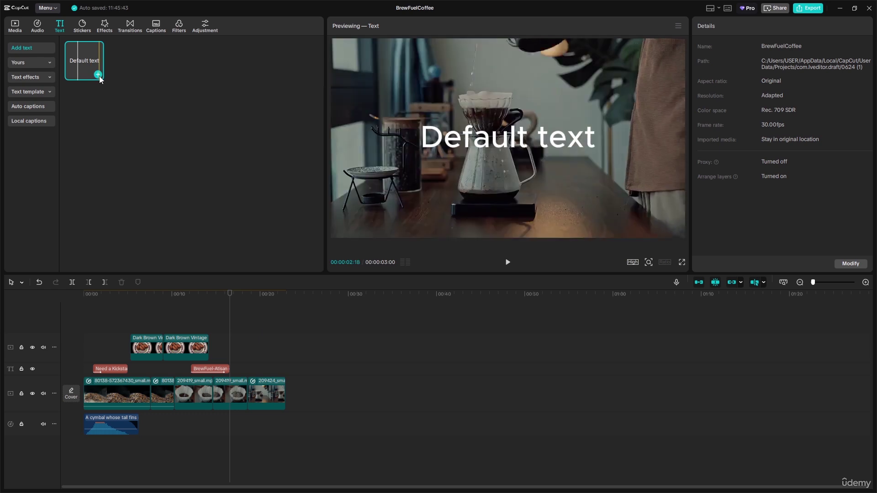
pyautogui.click(98, 75)
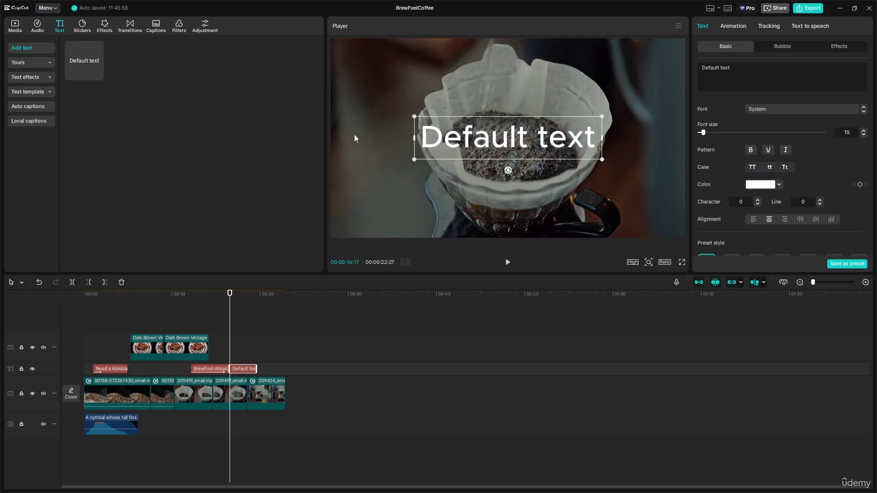
# Replace the new text clip's placeholder wording with "100% Organic Beans".
pyautogui.click(706, 68)
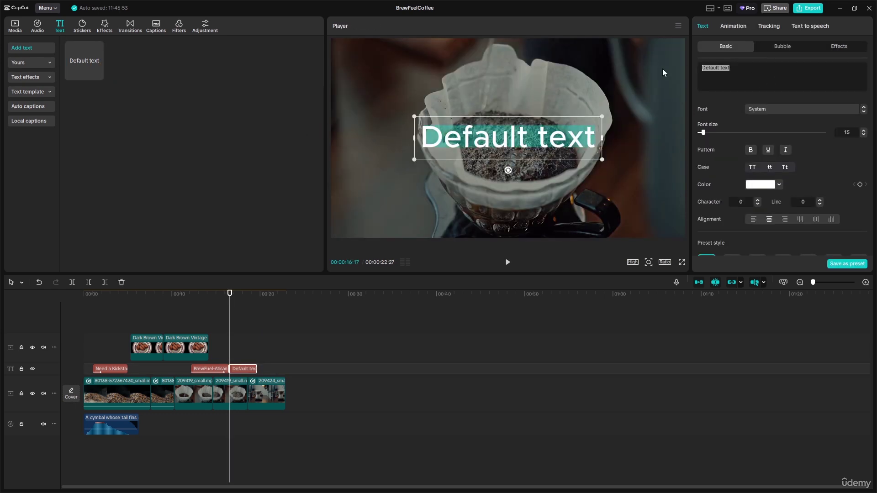
pyautogui.write('100')
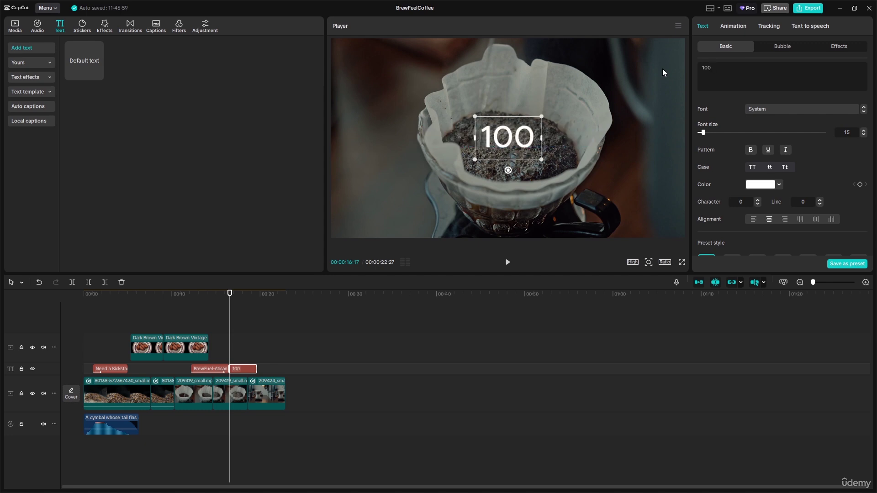
pyautogui.write('% ')
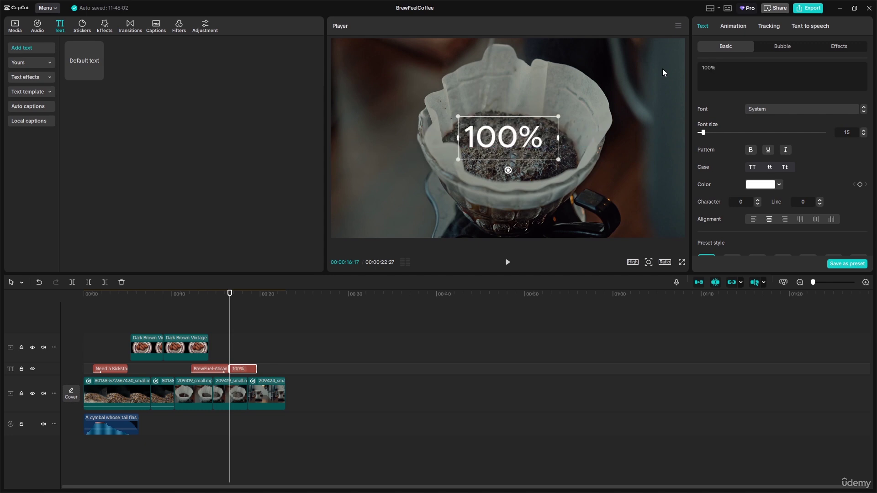
pyautogui.write('O')
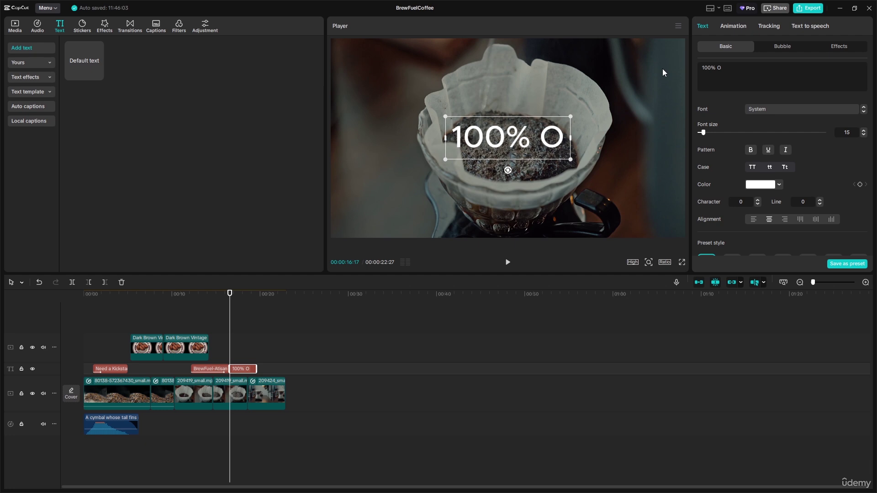
pyautogui.write('rgan')
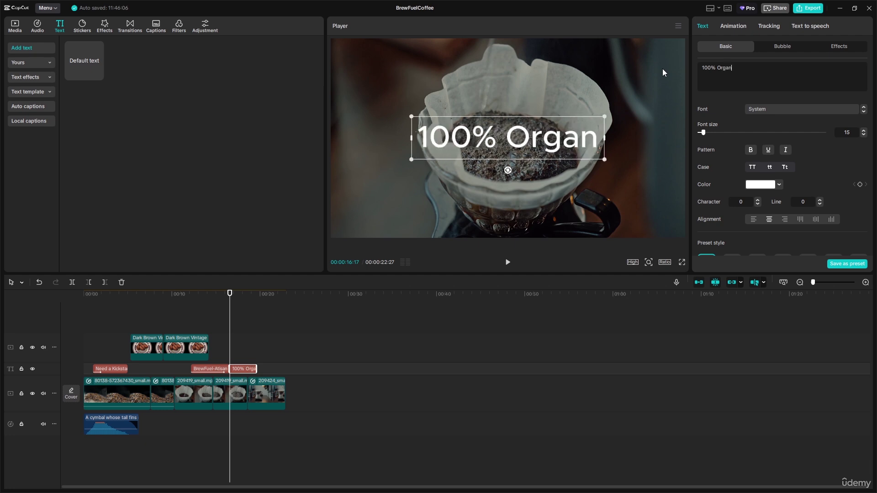
pyautogui.write('ic Bee')
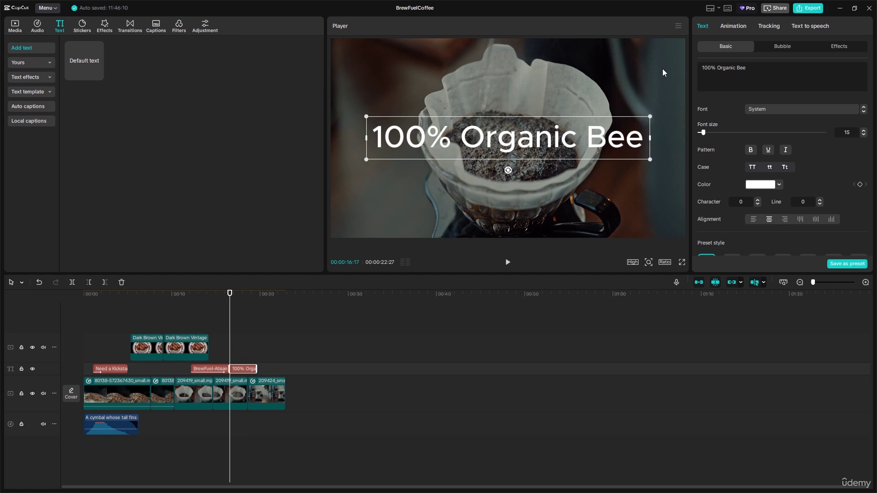
pyautogui.press('BackSpace')
pyautogui.write('ans')
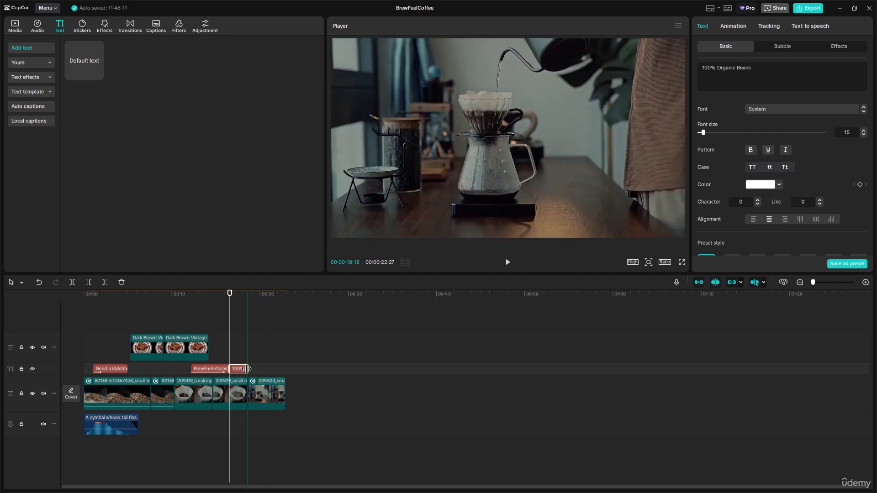
# Shorten the "100% Organic Beans" clip to end at about 18 seconds, and scale its text down near the frame's lower centre.
pyautogui.moveTo(256, 368); pyautogui.dragTo(242, 369)
pyautogui.moveTo(437, 131); pyautogui.dragTo(431, 188)
pyautogui.moveTo(661, 175); pyautogui.dragTo(615, 181)
pyautogui.moveTo(568, 204); pyautogui.dragTo(570, 217)
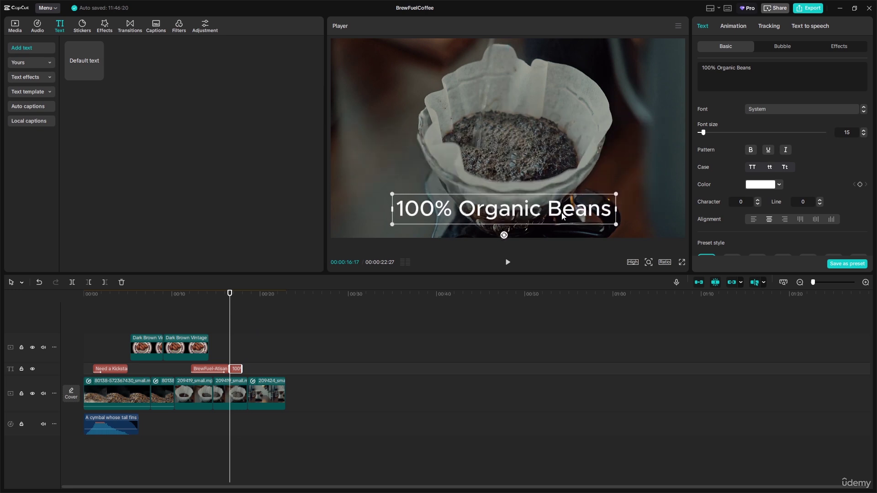
pyautogui.click(793, 114)
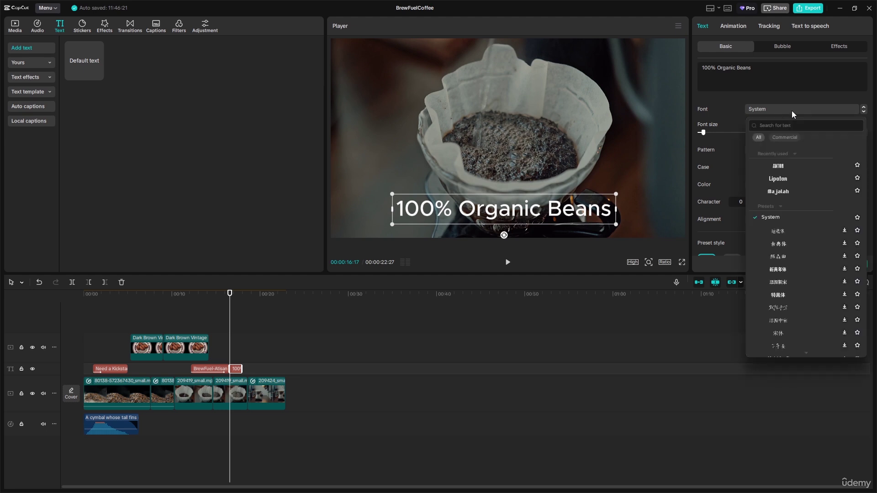
pyautogui.click(731, 94)
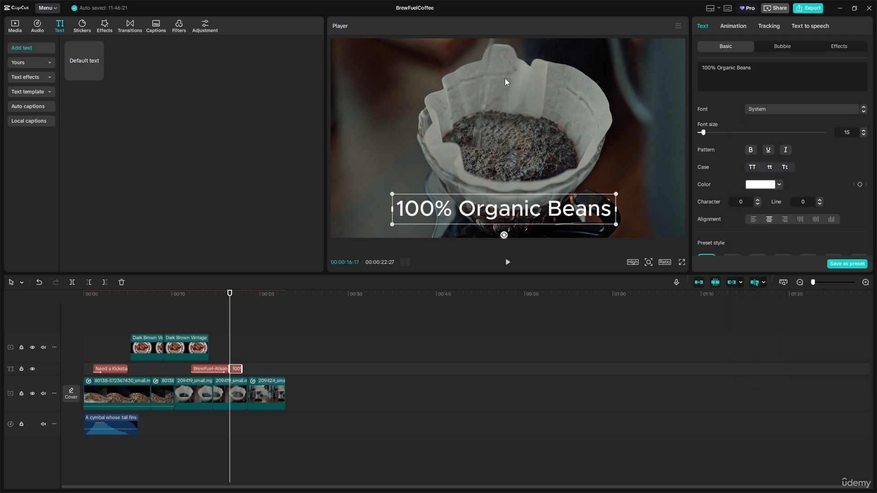
pyautogui.click(31, 75)
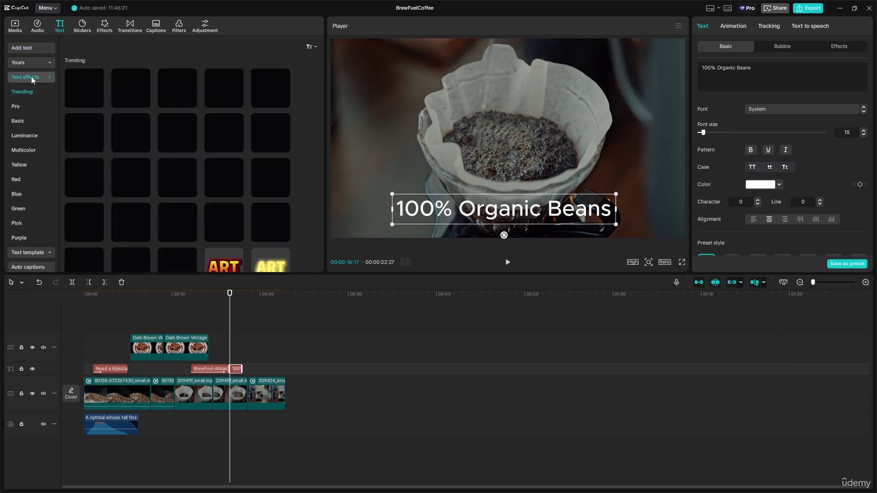
pyautogui.click(29, 77)
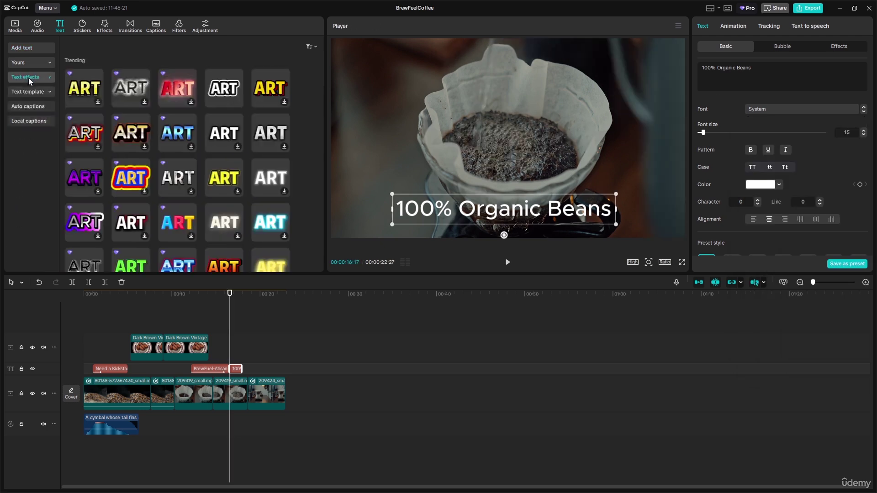
# Browse the trending text templates for a title style that suits the coffee video.
pyautogui.click(29, 95)
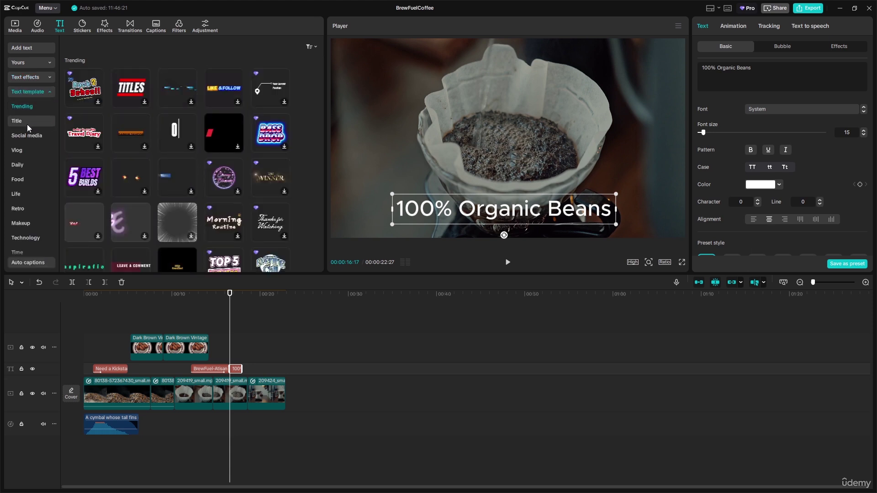
pyautogui.scroll(-2, 219, 103)
pyautogui.scroll(-1, 219, 103)
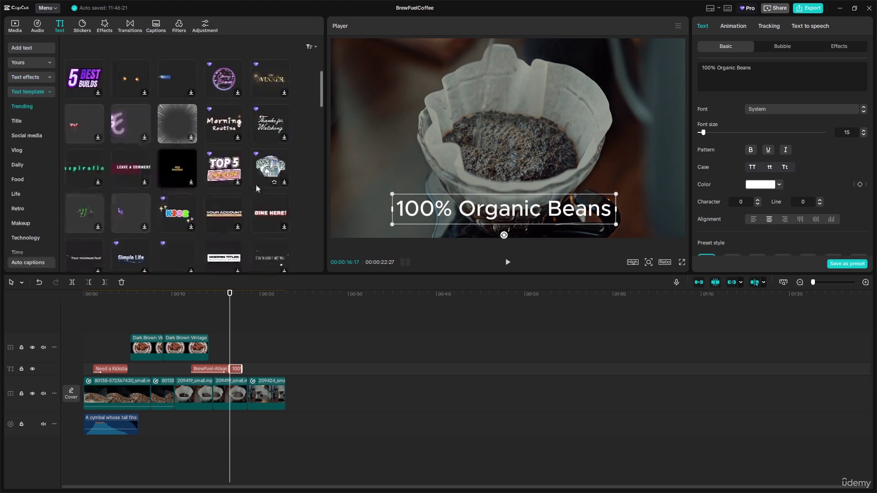
pyautogui.scroll(-1, 134, 159)
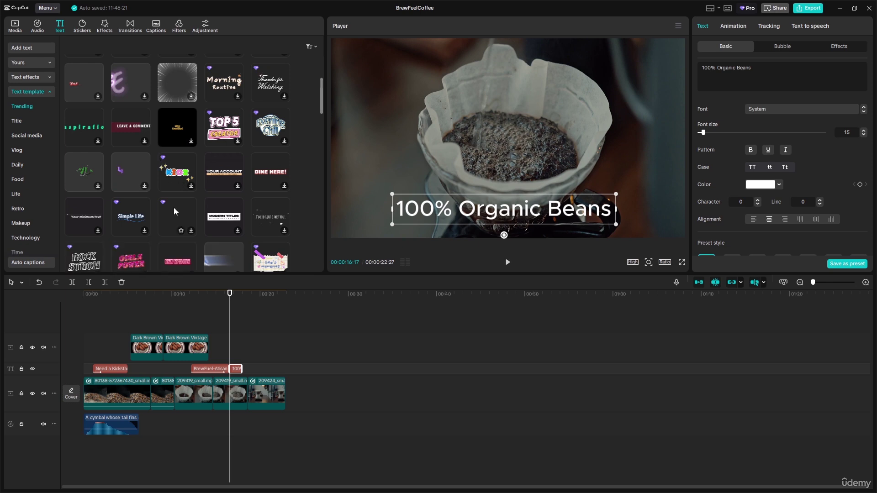
pyautogui.scroll(-3, 136, 216)
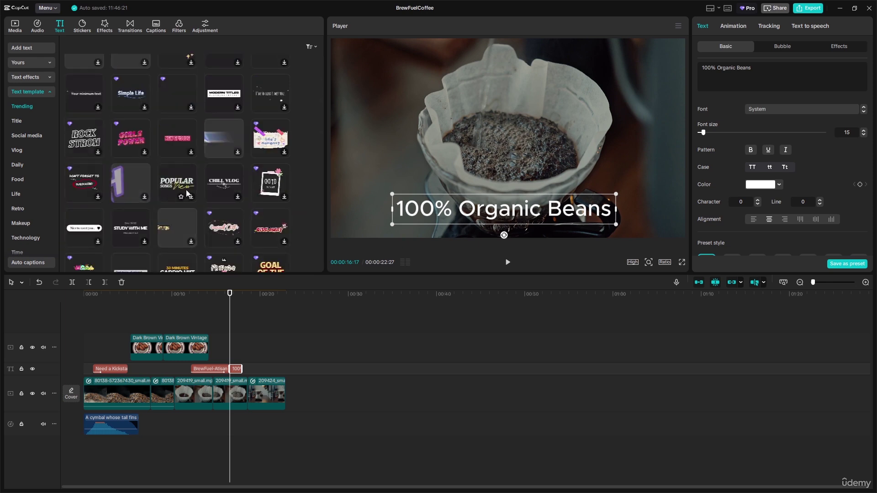
pyautogui.scroll(-1, 193, 206)
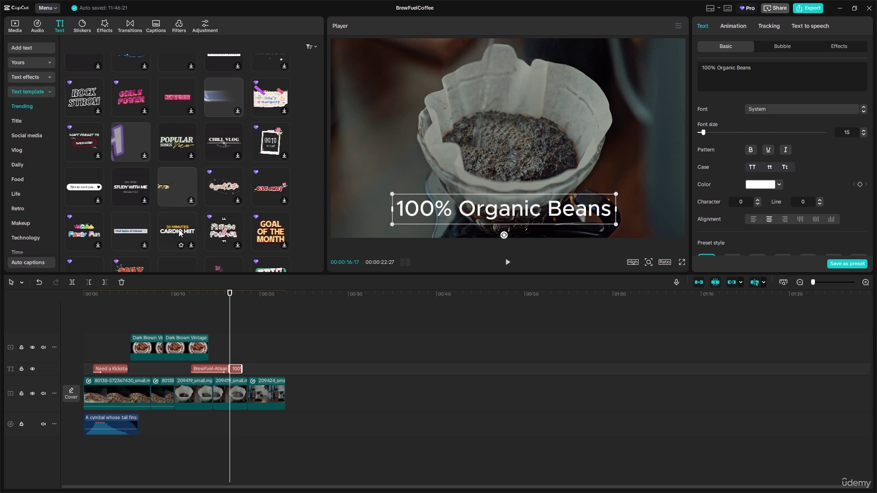
pyautogui.scroll(-3, 180, 233)
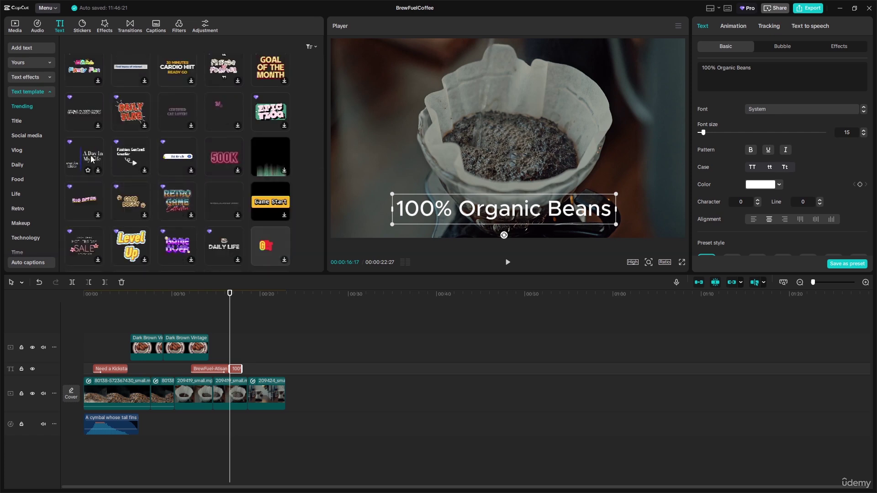
pyautogui.scroll(-3, 134, 158)
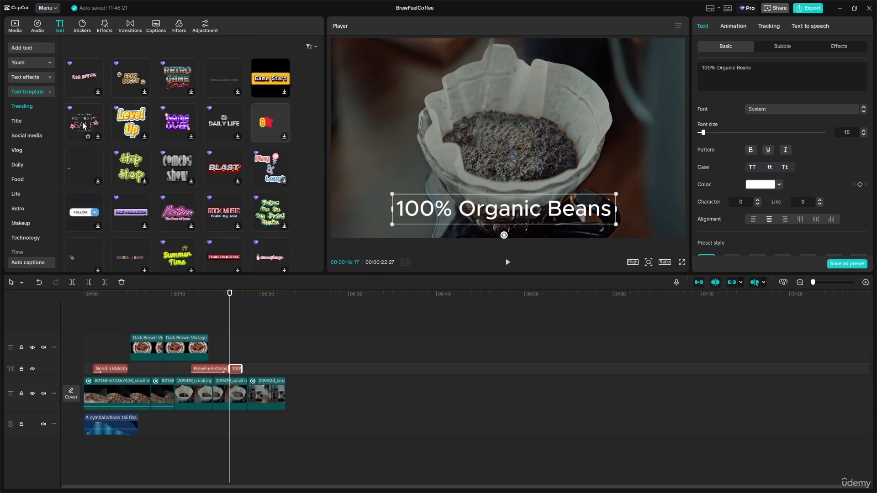
pyautogui.scroll(-4, 136, 123)
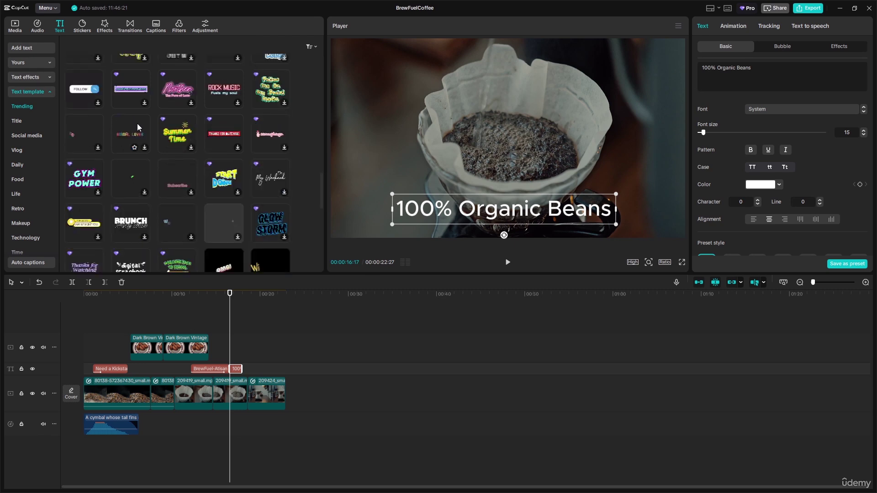
pyautogui.scroll(3, 137, 124)
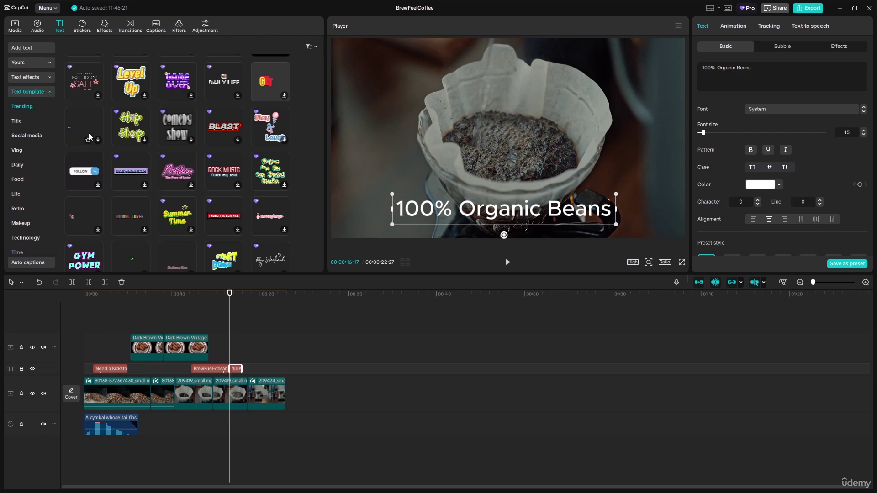
pyautogui.scroll(2, 125, 94)
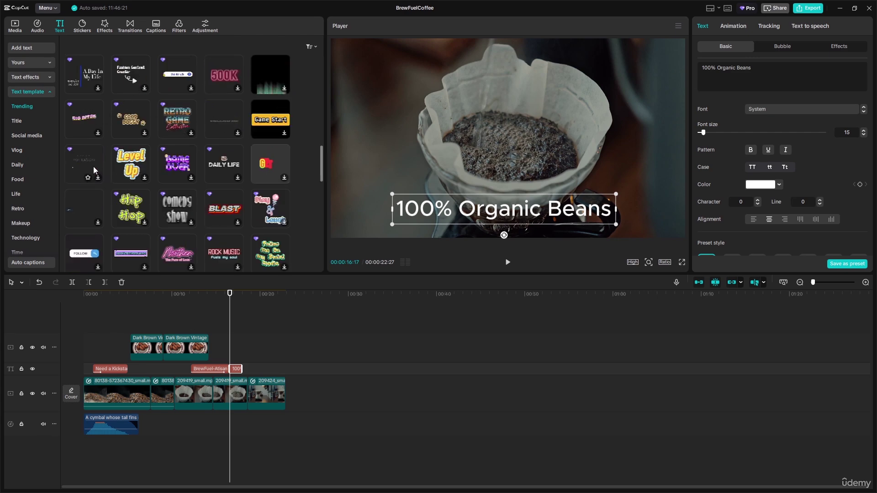
pyautogui.scroll(-4, 206, 169)
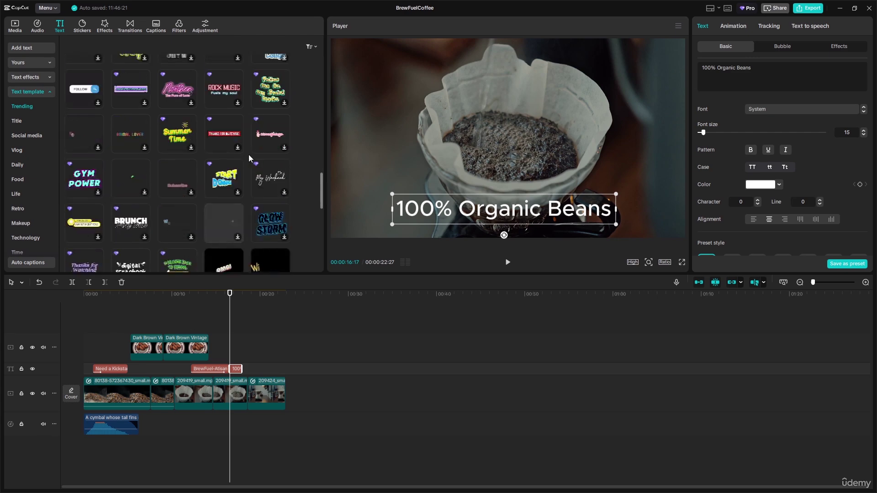
pyautogui.scroll(-3, 157, 200)
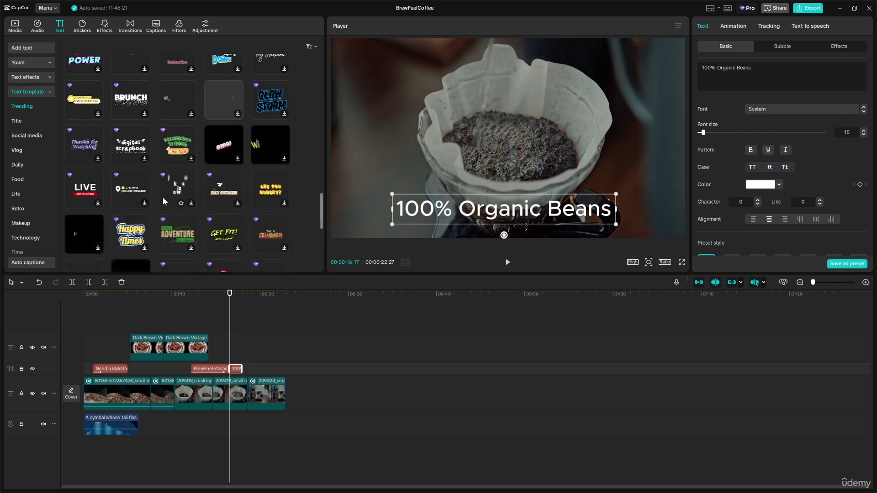
pyautogui.scroll(5, 194, 190)
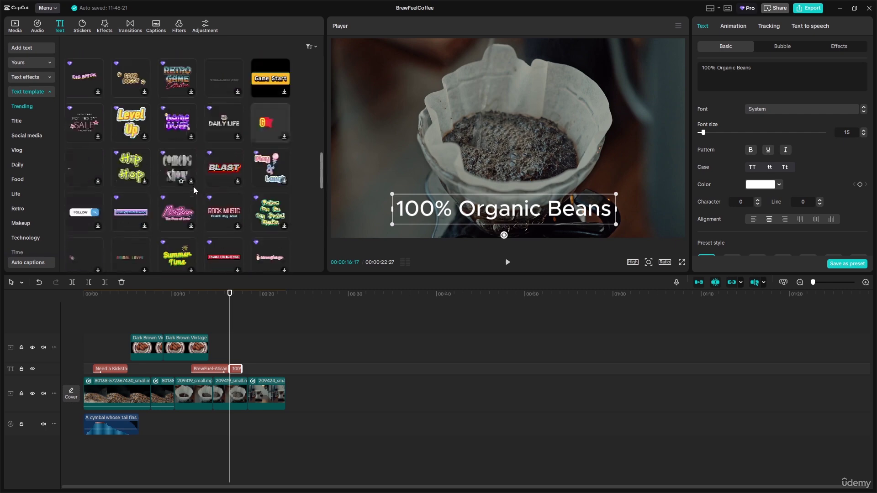
pyautogui.scroll(3, 193, 187)
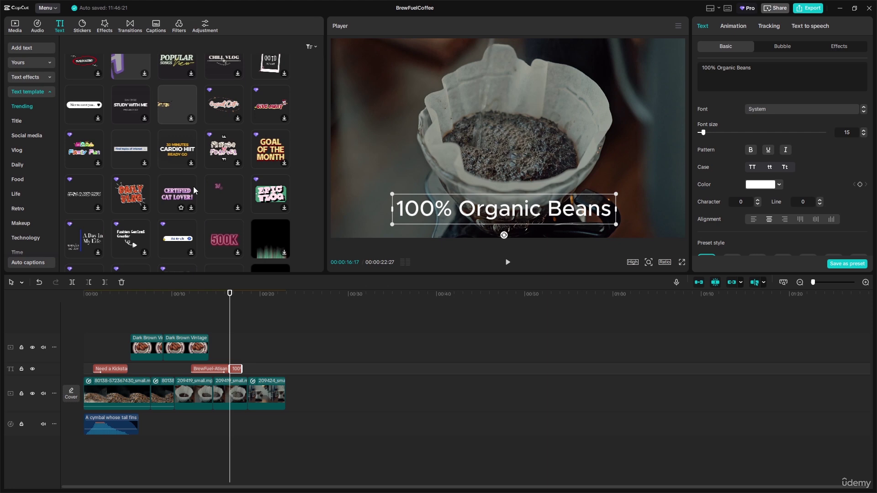
pyautogui.scroll(1, 194, 190)
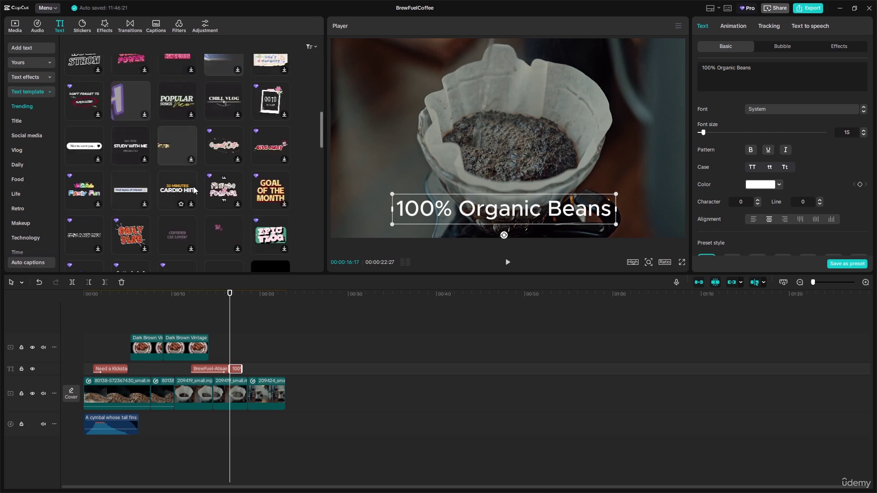
# Preview the "STUDY WITH ME" text template and place it on a new track above the other clips at 00:00:16:17.
pyautogui.click(138, 148)
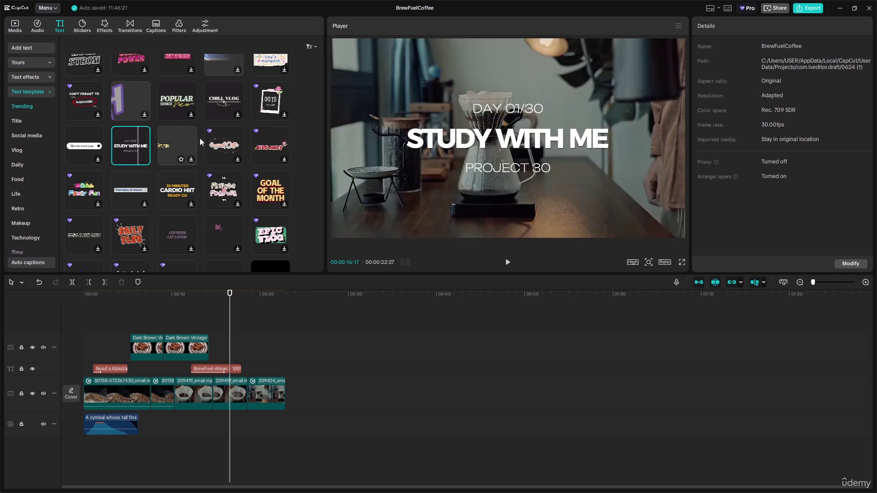
pyautogui.click(434, 150)
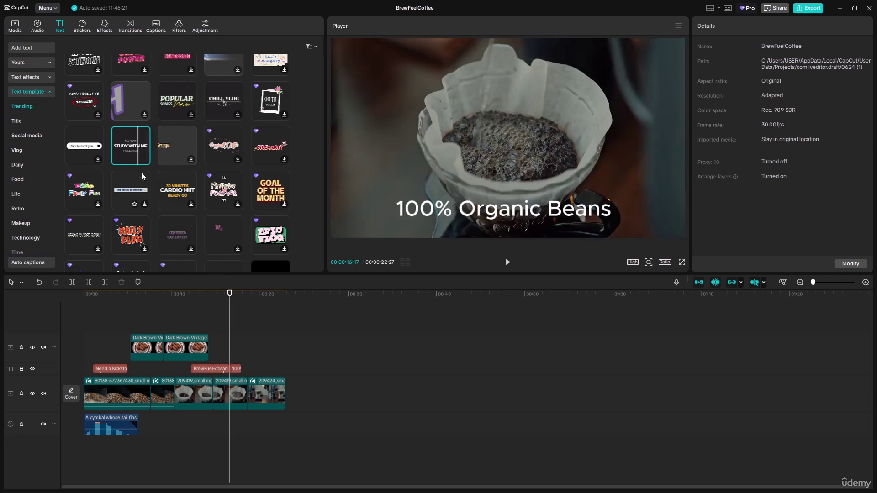
pyautogui.moveTo(132, 155); pyautogui.dragTo(228, 352)
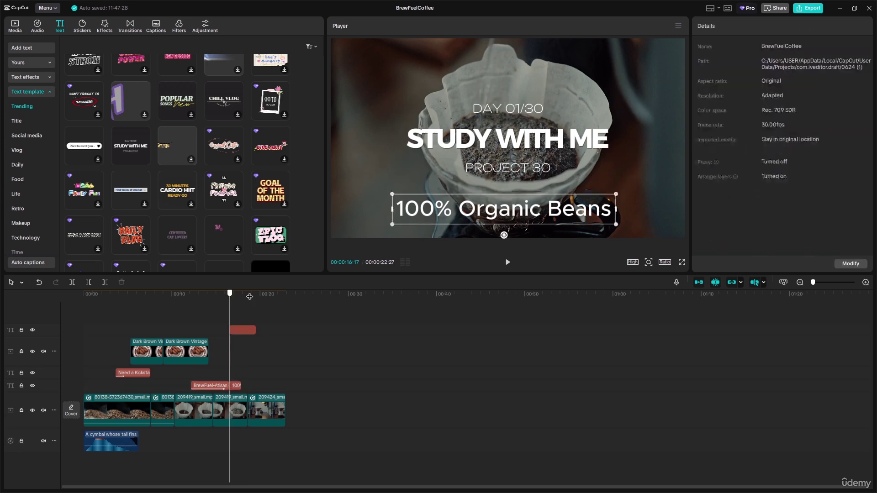
# Shift the "STUDY WITH ME" template clip so it starts where the "100% Organic Beans" clip ends.
pyautogui.moveTo(229, 295); pyautogui.dragTo(249, 296)
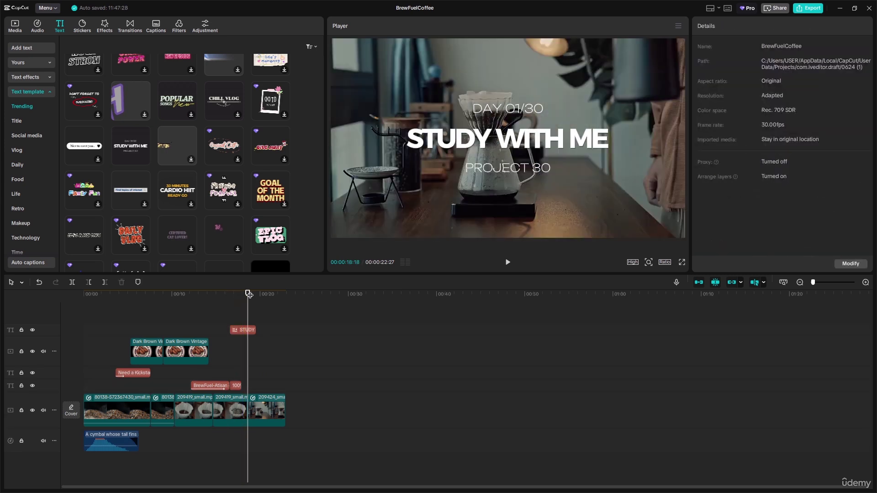
pyautogui.moveTo(249, 296); pyautogui.dragTo(219, 295)
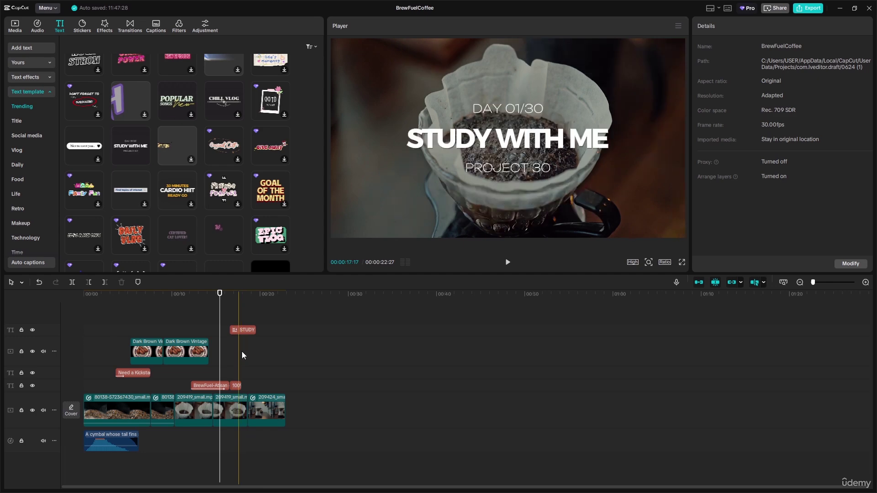
pyautogui.click(235, 387)
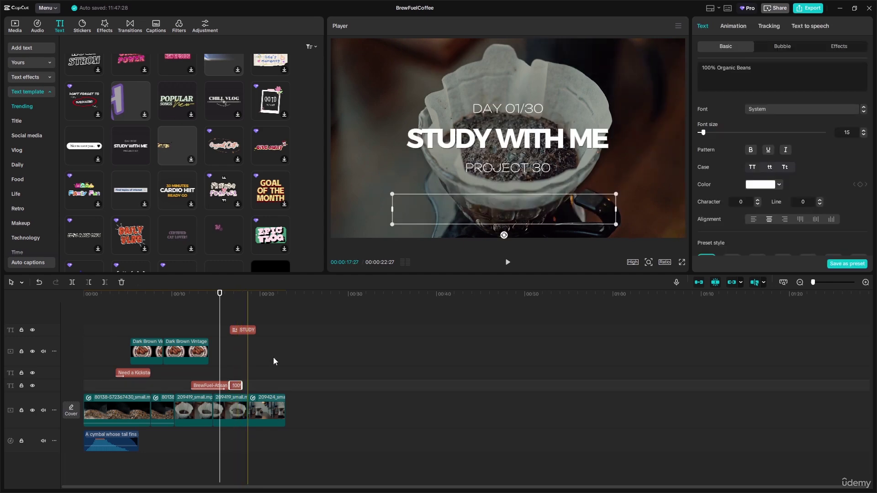
pyautogui.moveTo(244, 327); pyautogui.dragTo(256, 329)
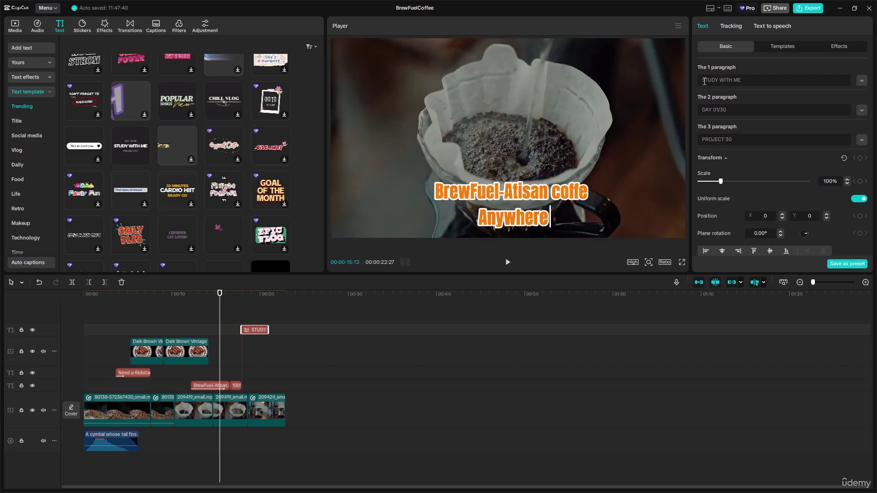
# Replace the template's first paragraph with "Delivered Fresh to your Door".
pyautogui.moveTo(759, 78); pyautogui.dragTo(679, 82)
pyautogui.write('Delive')
pyautogui.press('BackSpace')
pyautogui.write('vered Fresh to OUr')
pyautogui.press('BackSpace')
pyautogui.press('BackSpace')
pyautogui.press('BackSpace')
pyautogui.write('your')
pyautogui.press('BackSpace')
pyautogui.press('BackSpace')
pyautogui.press('BackSpace')
pyautogui.write('Do')
# Clear the template's second paragraph, "DAY 01/30", so that line is empty.
pyautogui.click(739, 109)
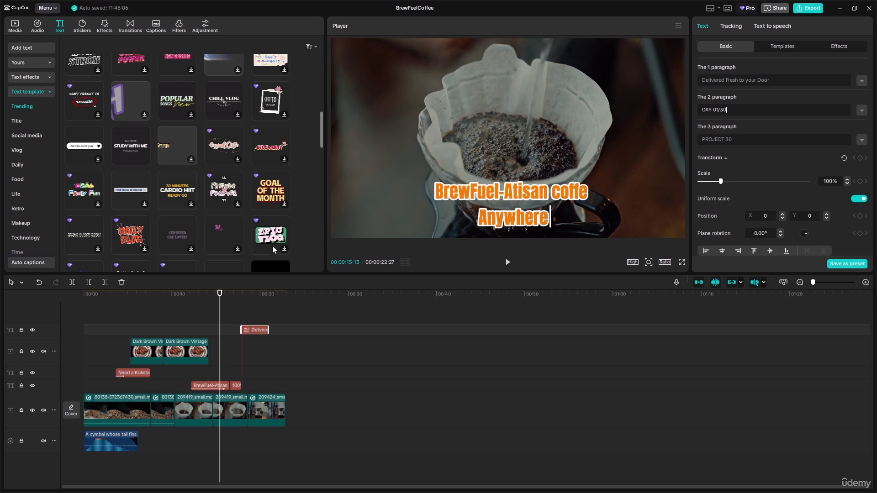
pyautogui.moveTo(219, 295); pyautogui.dragTo(257, 296)
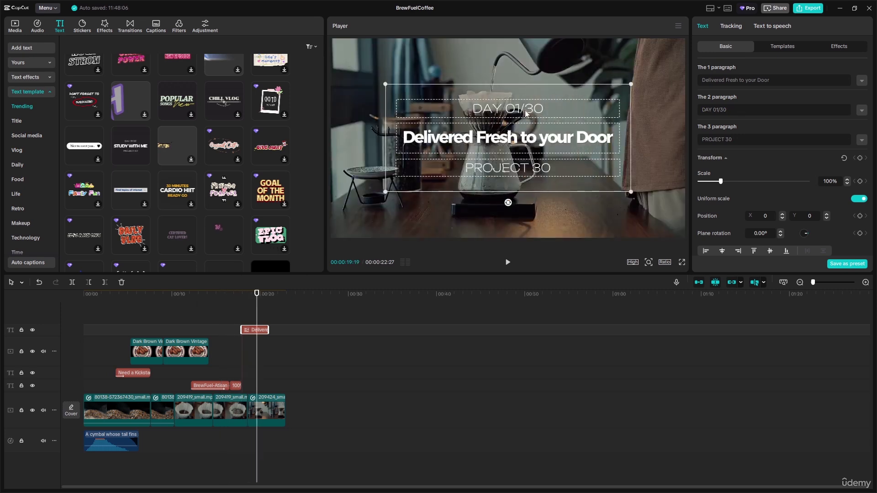
pyautogui.moveTo(735, 112); pyautogui.dragTo(701, 111)
pyautogui.press('BackSpace')
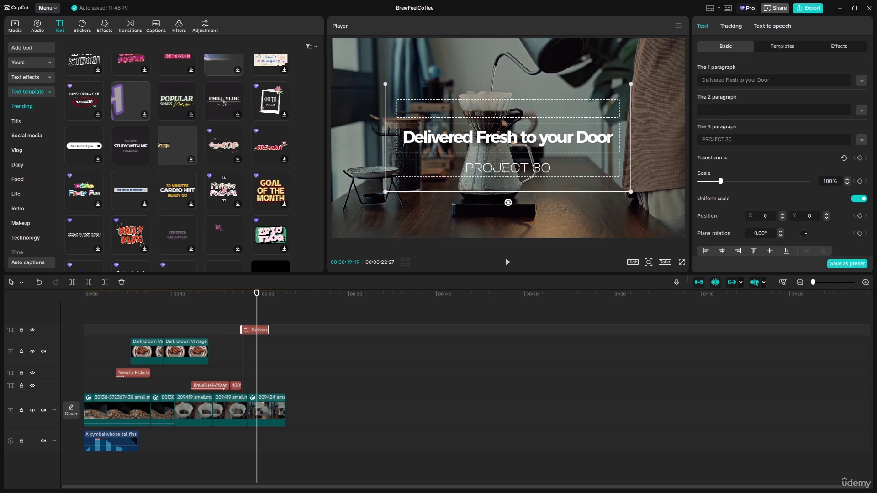
# Replace the template's third paragraph, "PROJECT 30", with "Barista Quility Taste".
pyautogui.moveTo(733, 139); pyautogui.dragTo(700, 141)
pyautogui.write('brai')
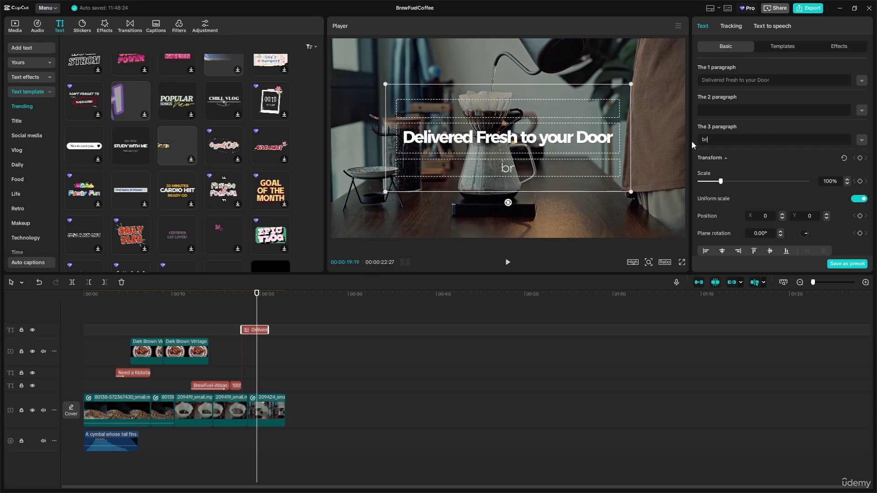
pyautogui.press('BackSpace')
pyautogui.press('BackSpace')
pyautogui.press('BackSpace')
pyautogui.write('ar')
pyautogui.write('ista Qu')
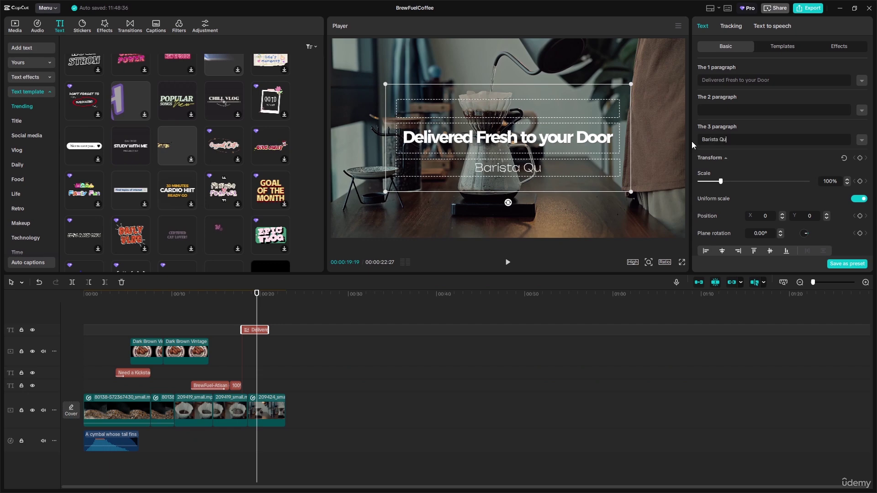
pyautogui.write('ility')
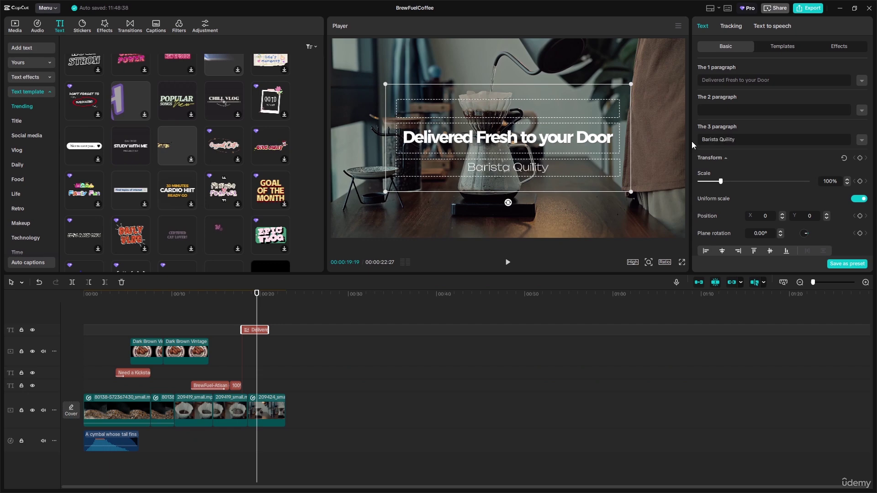
pyautogui.write(' Te')
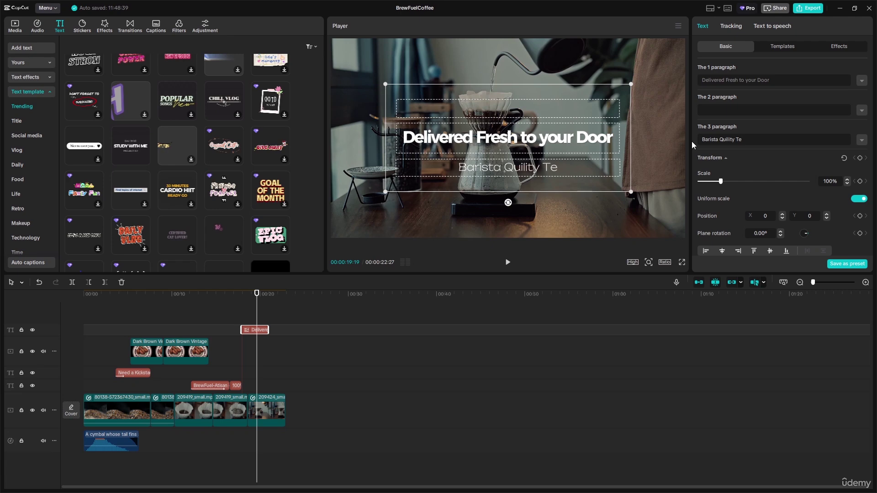
pyautogui.press('BackSpace')
pyautogui.write('ast')
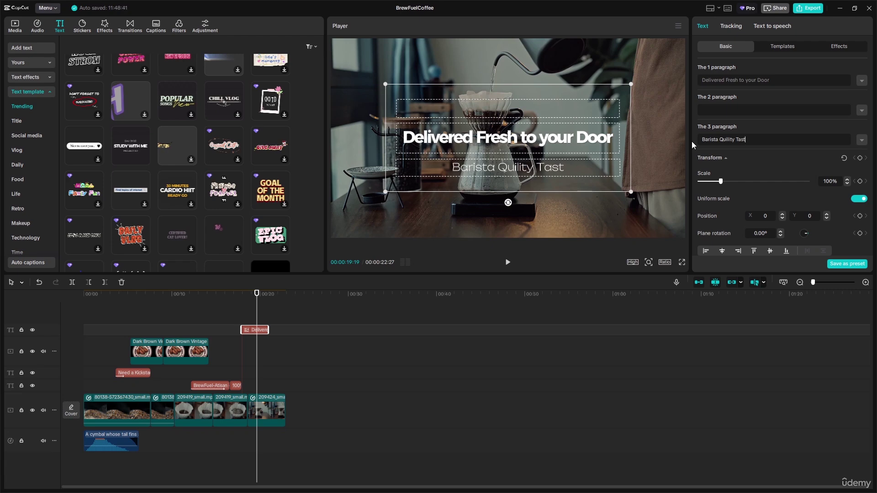
pyautogui.write('e')
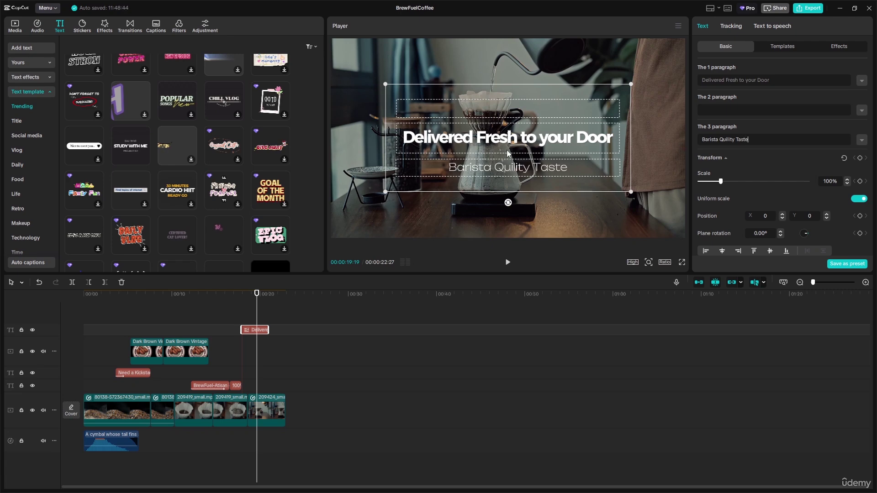
# Lower the "Delivered Fresh to your Door" text block to Y -497 and extend its clip to end at 00:00:23:07.
pyautogui.moveTo(499, 148); pyautogui.dragTo(499, 194)
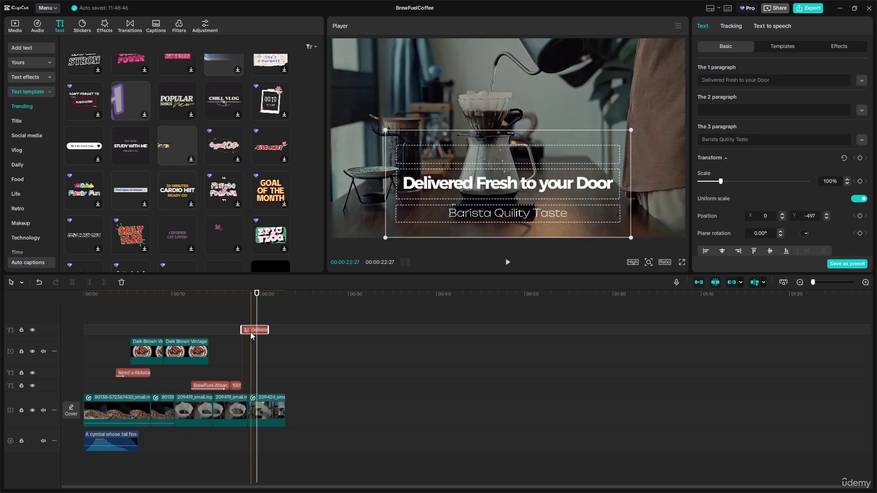
pyautogui.moveTo(269, 329); pyautogui.dragTo(288, 330)
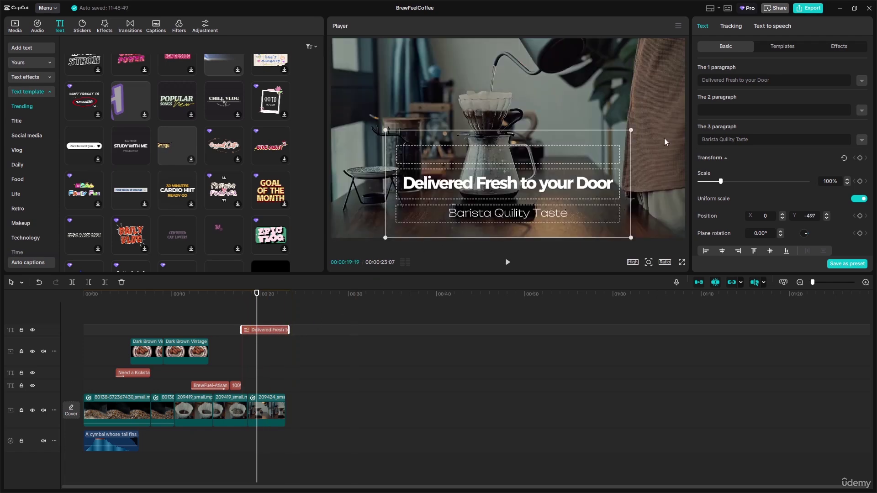
# Scale the "Delivered Fresh to your Door" text to 90% and play back the change from the "100% Organic Beans" title to it.
pyautogui.moveTo(721, 181); pyautogui.dragTo(719, 182)
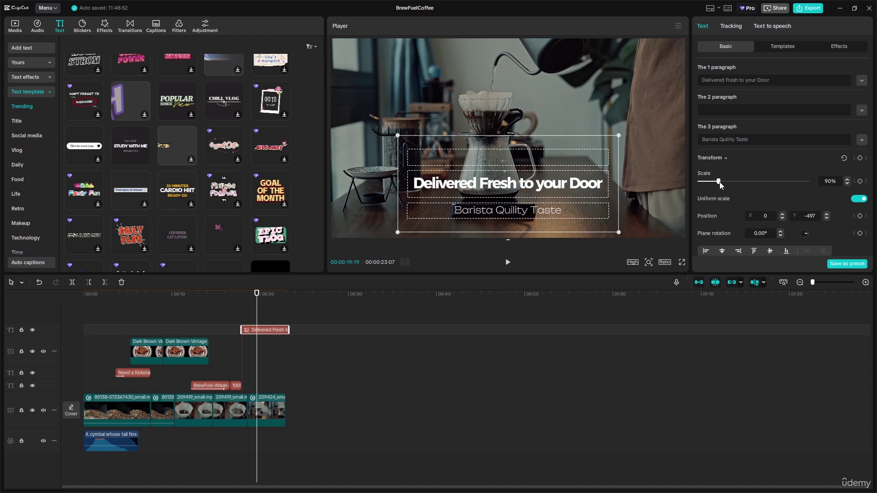
pyautogui.scroll(-1, 826, 212)
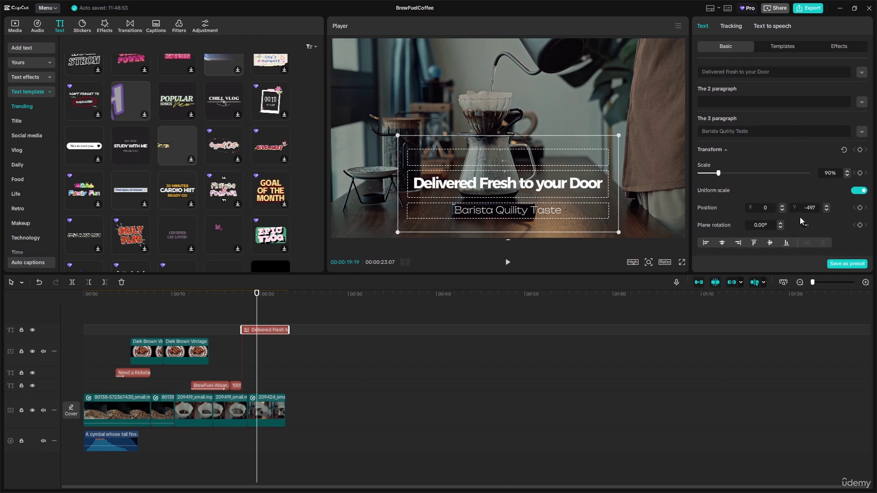
pyautogui.click(746, 73)
pyautogui.click(591, 155)
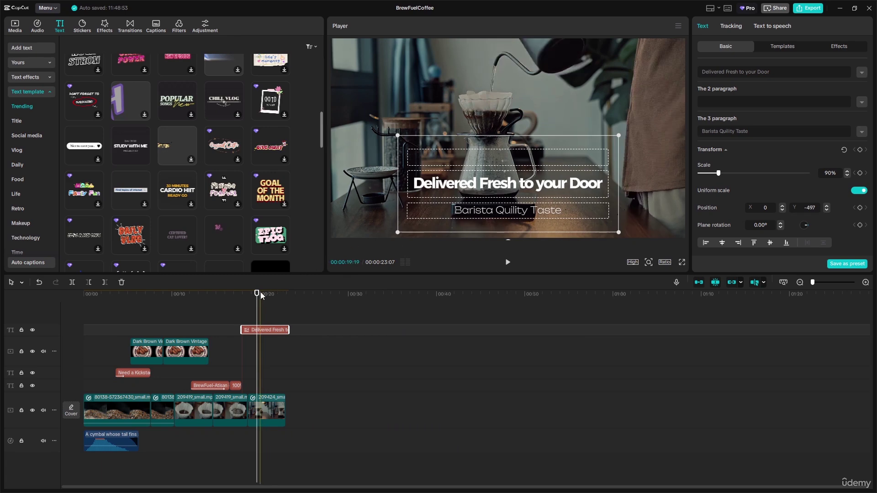
pyautogui.click(225, 296)
pyautogui.click(508, 264)
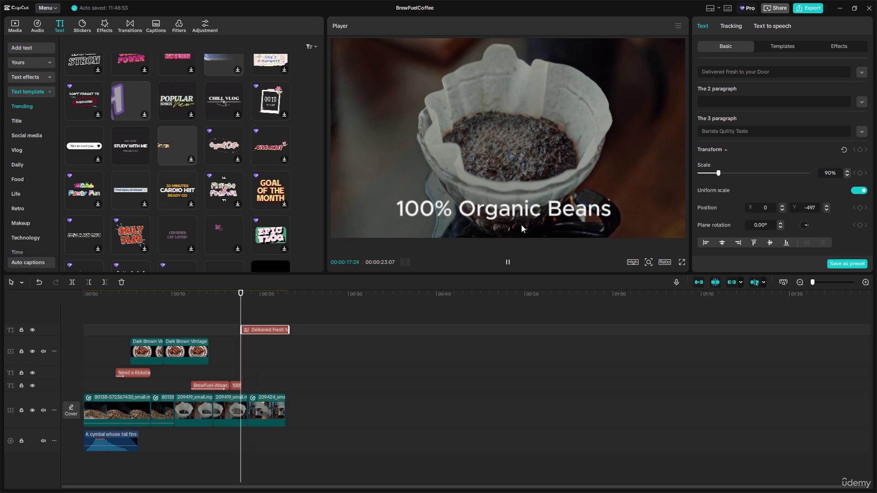
pyautogui.click(663, 160)
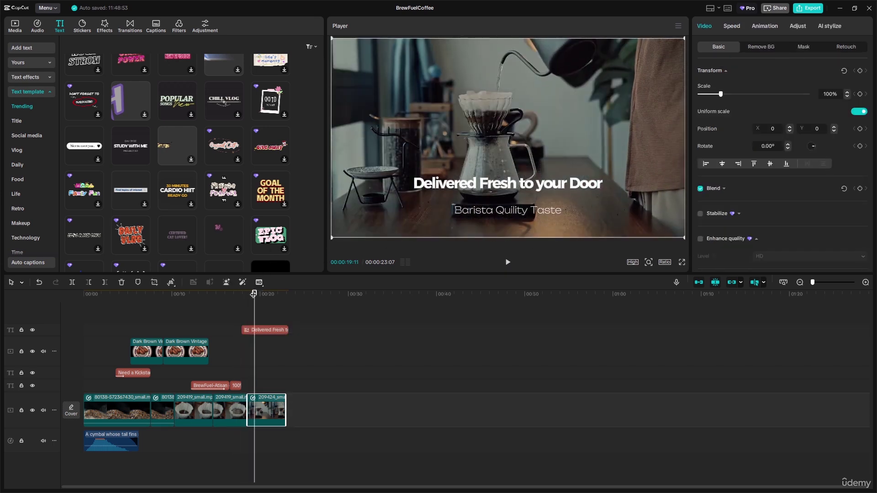
pyautogui.moveTo(254, 294)
pyautogui.mouseDown()
pyautogui.moveTo(290, 294)
pyautogui.moveTo(258, 293)
pyautogui.mouseUp()
# Try several text effects on the "Delivered Fresh to your Door" title, settling on the whitish lettering with a dark shadow.
pyautogui.click(505, 190)
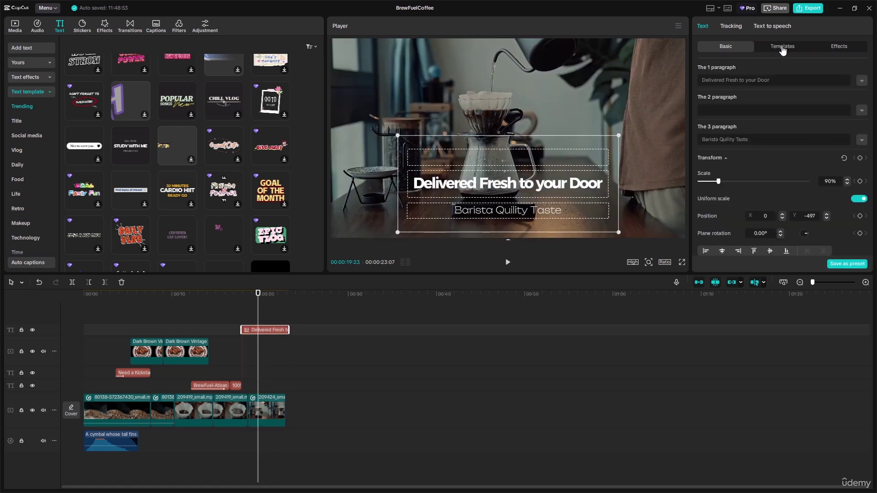
pyautogui.click(835, 48)
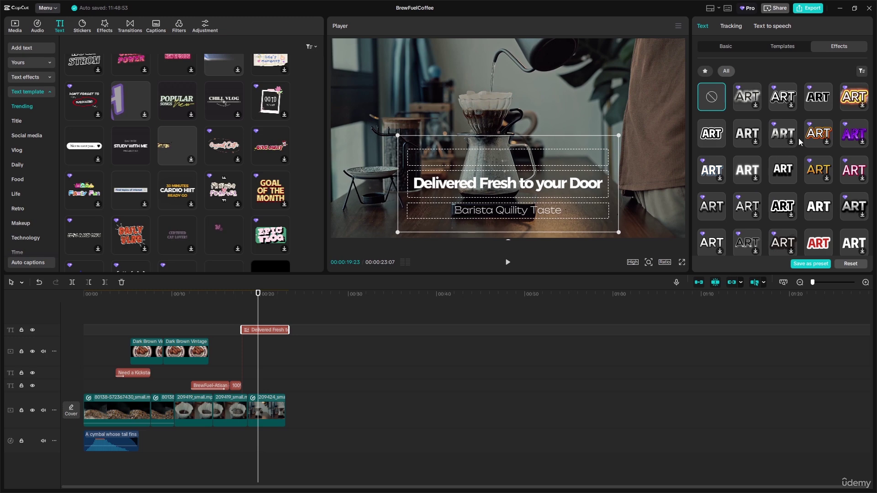
pyautogui.click(825, 133)
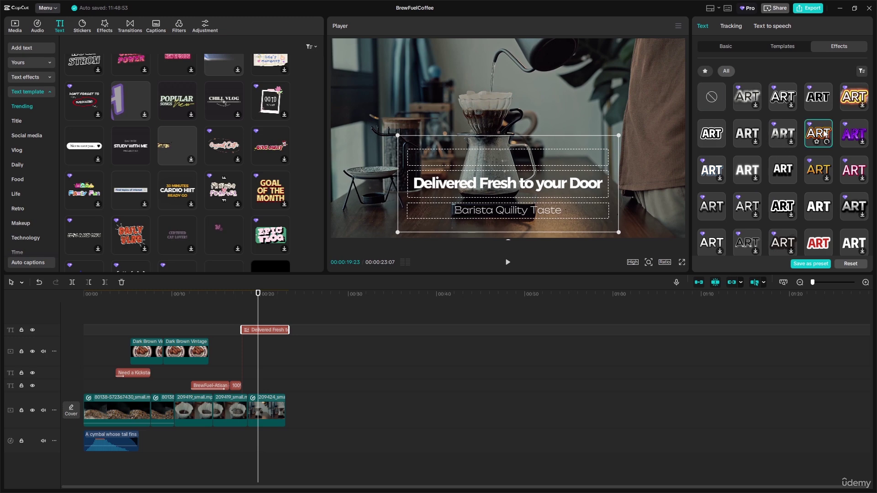
pyautogui.click(821, 242)
pyautogui.scroll(-2, 821, 221)
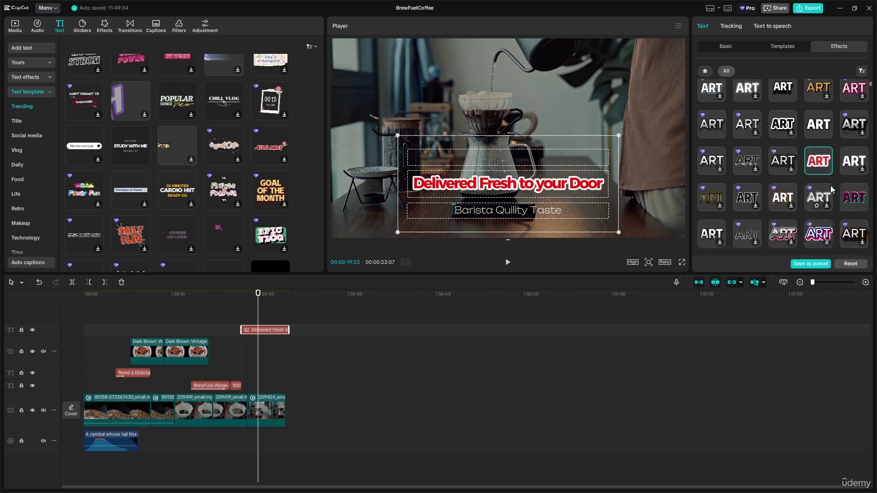
pyautogui.click(818, 238)
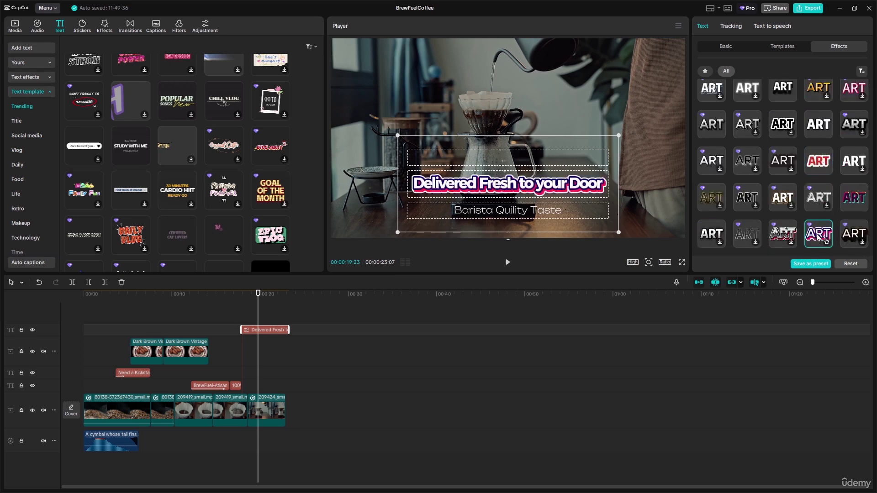
pyautogui.click(777, 234)
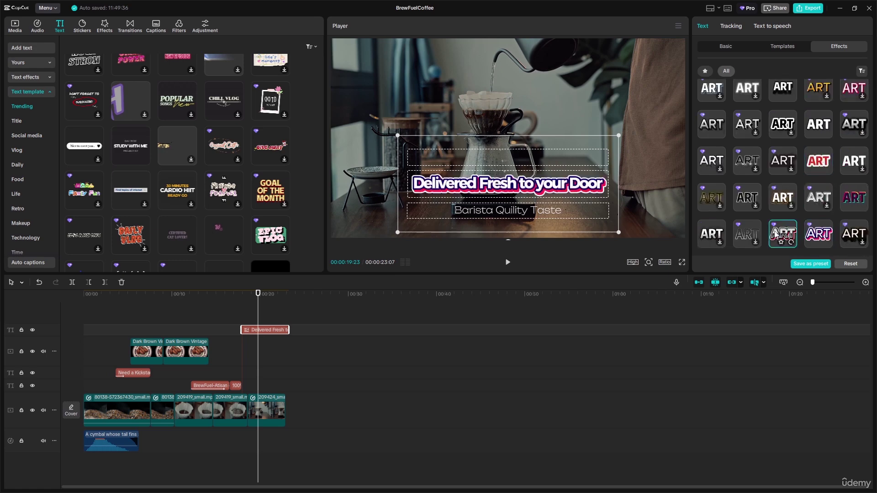
pyautogui.click(713, 236)
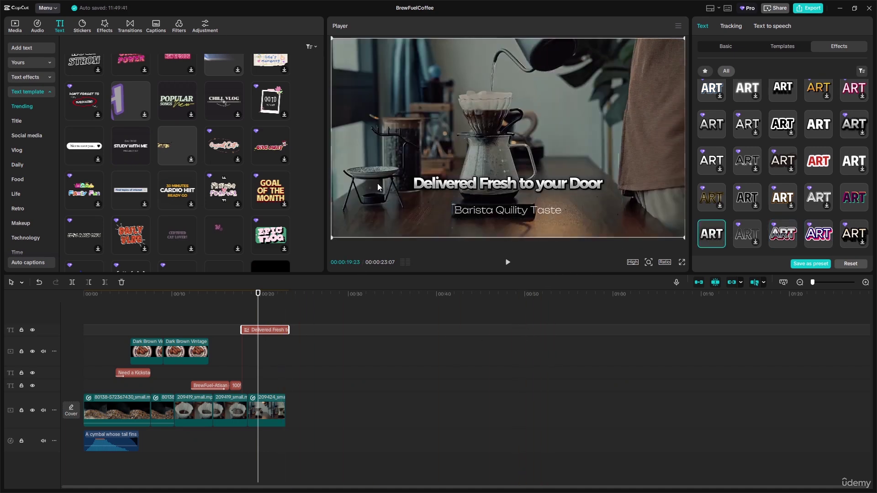
pyautogui.click(377, 183)
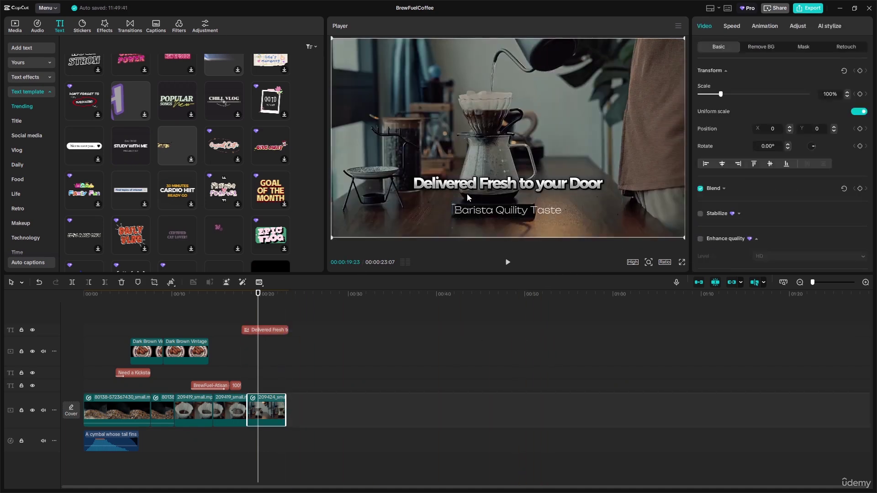
# Correct the misspelled word in the template's third paragraph so it reads "Barista Quality Taste".
pyautogui.click(524, 211)
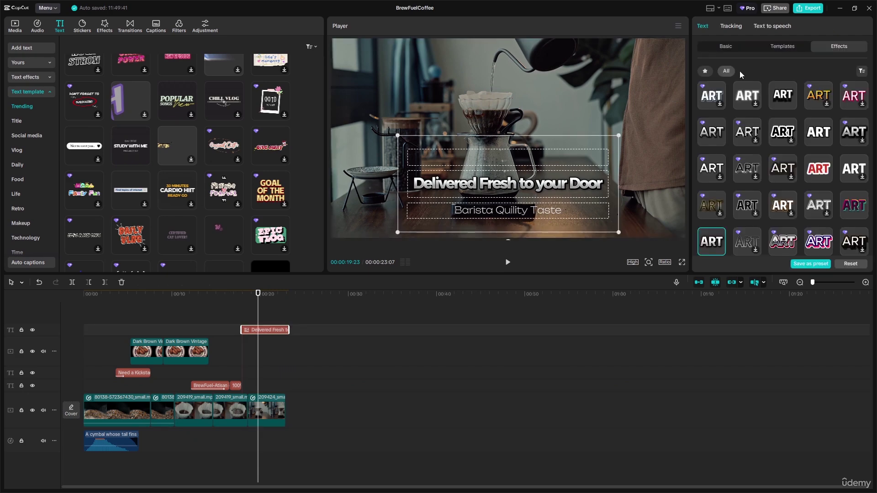
pyautogui.click(727, 47)
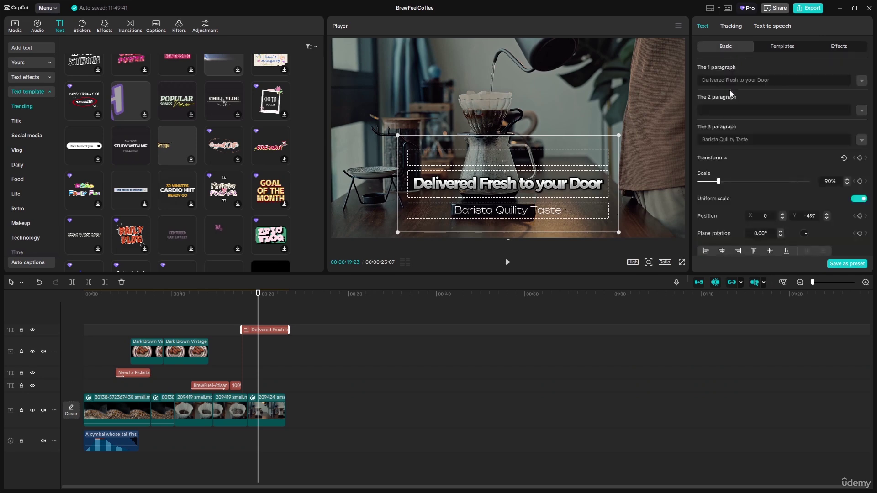
pyautogui.click(727, 140)
pyautogui.press('BackSpace')
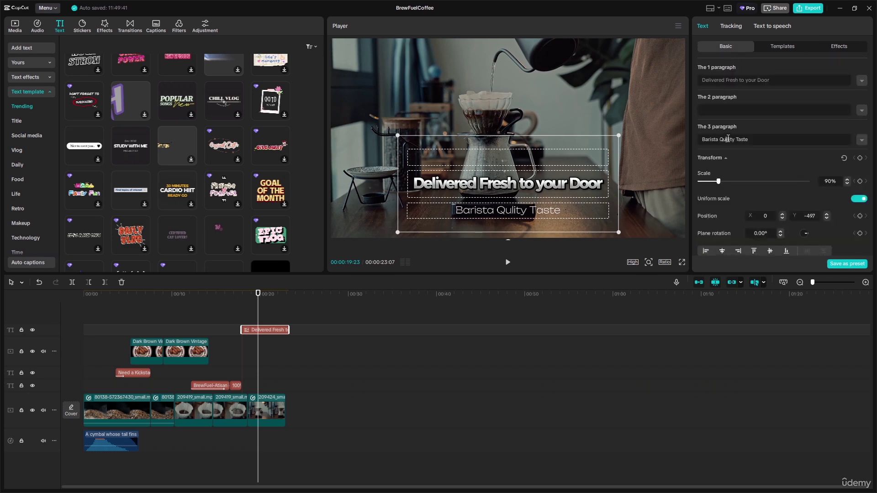
pyautogui.write('alq')
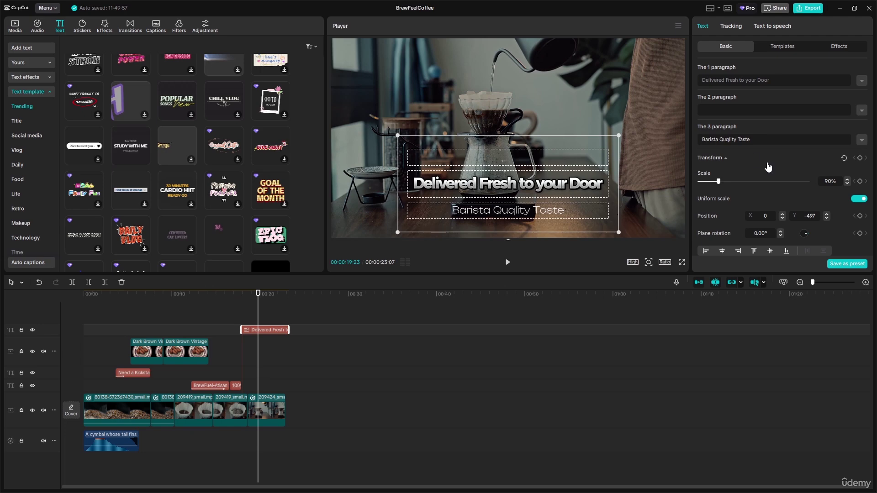
pyautogui.press('BackSpace')
pyautogui.write('a')
pyautogui.click(762, 159)
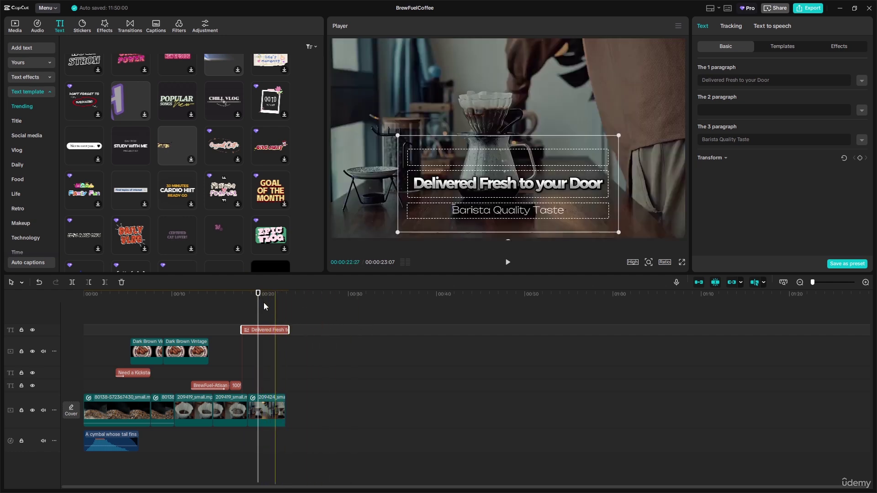
# Move the playhead to 00:00:20:03 and search the sticker library for "truck".
pyautogui.moveTo(258, 296)
pyautogui.mouseDown()
pyautogui.moveTo(270, 296)
pyautogui.moveTo(261, 295)
pyautogui.mouseUp()
pyautogui.click(594, 208)
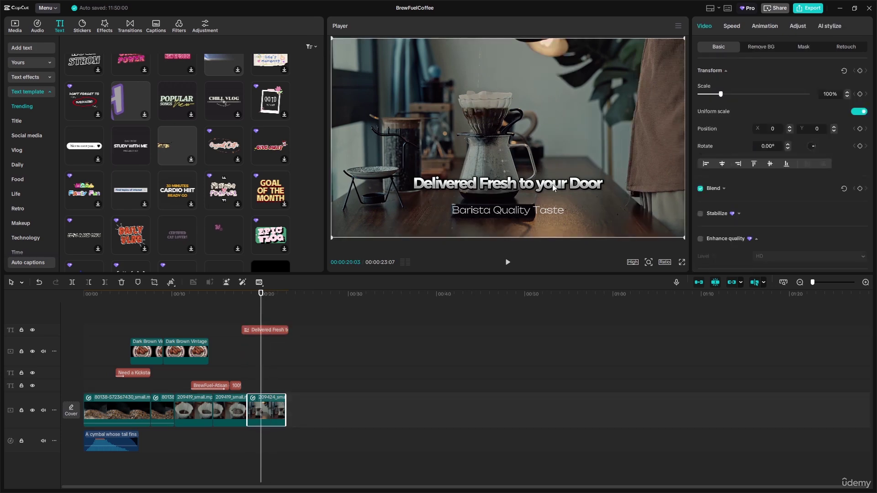
pyautogui.click(81, 27)
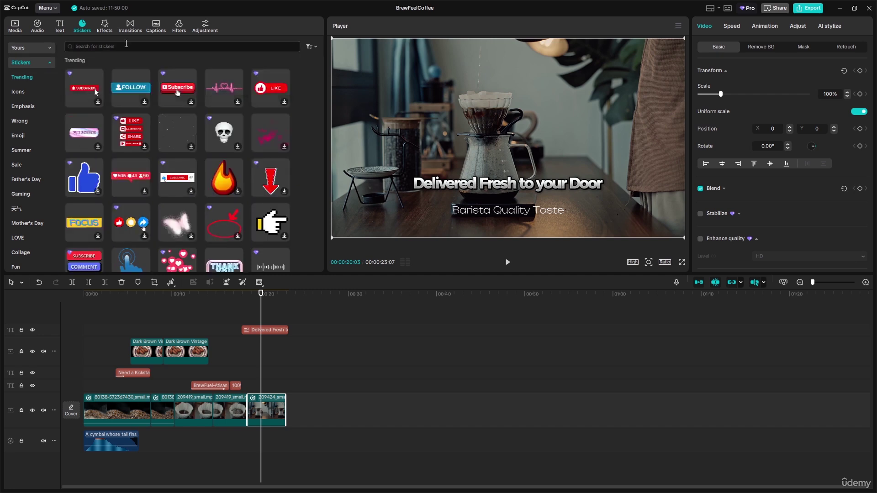
pyautogui.click(126, 43)
pyautogui.write('tr')
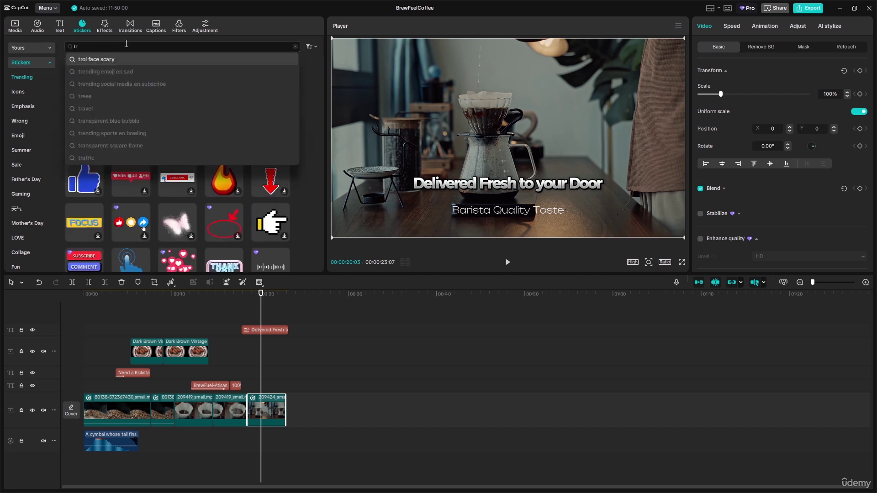
pyautogui.write('uck')
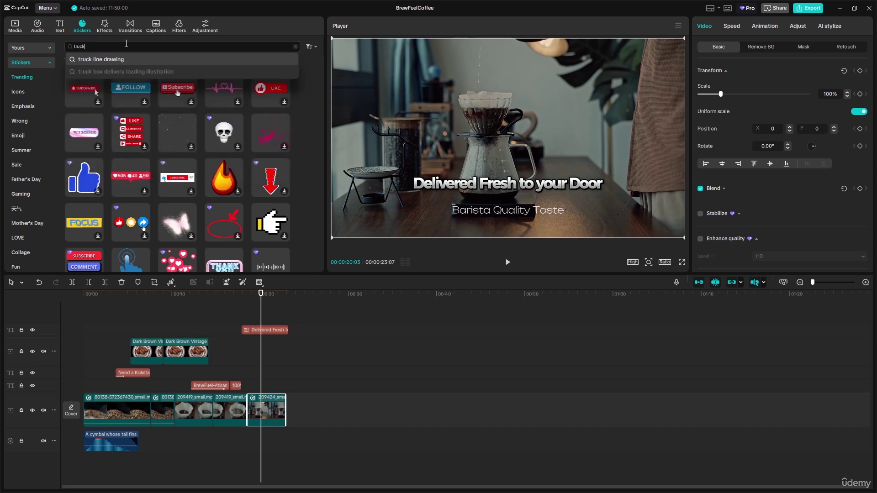
pyautogui.press('Return')
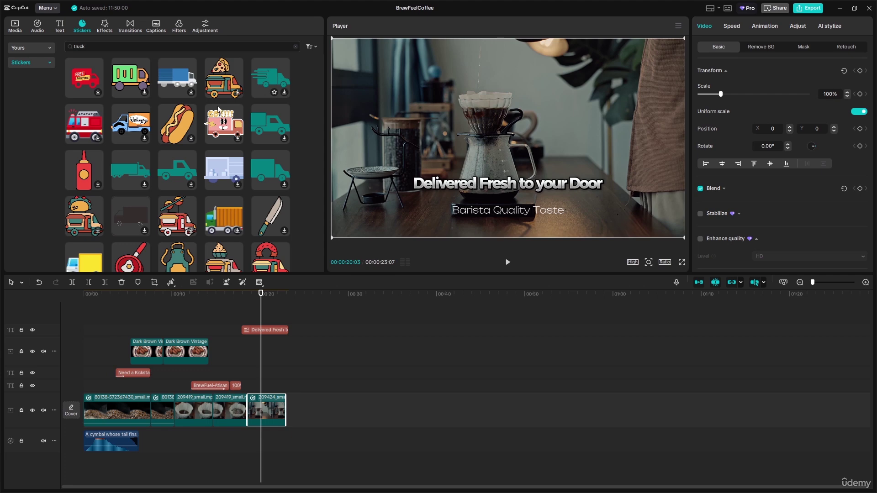
# Try the teal speeding-truck sticker beside the "Delivered Fresh to your Door" title at 24% scale, and delete it.
pyautogui.click(268, 77)
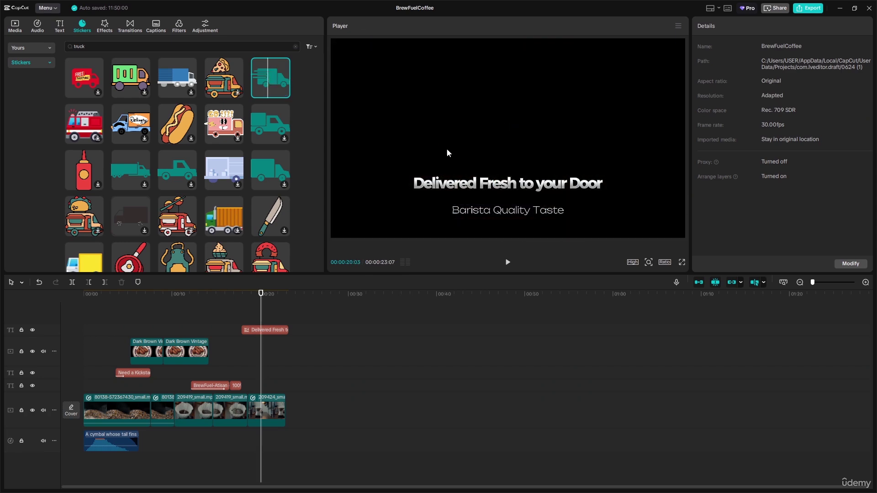
pyautogui.click(276, 83)
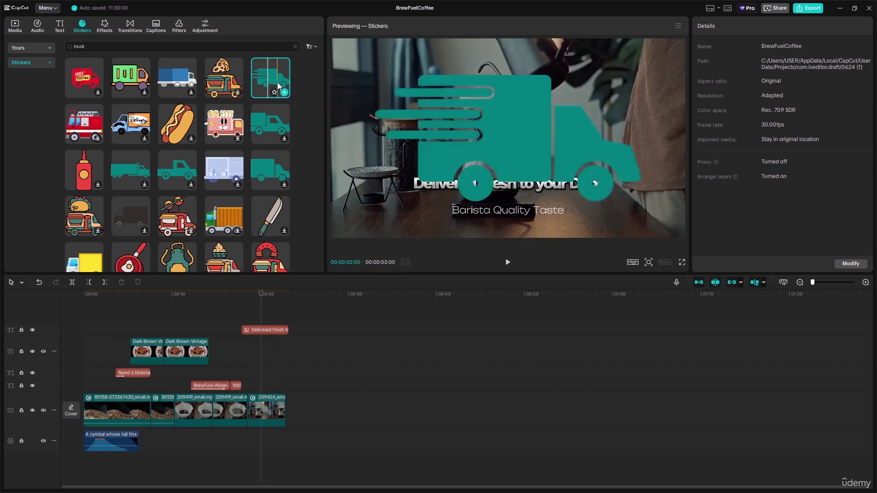
pyautogui.moveTo(278, 106); pyautogui.dragTo(262, 377)
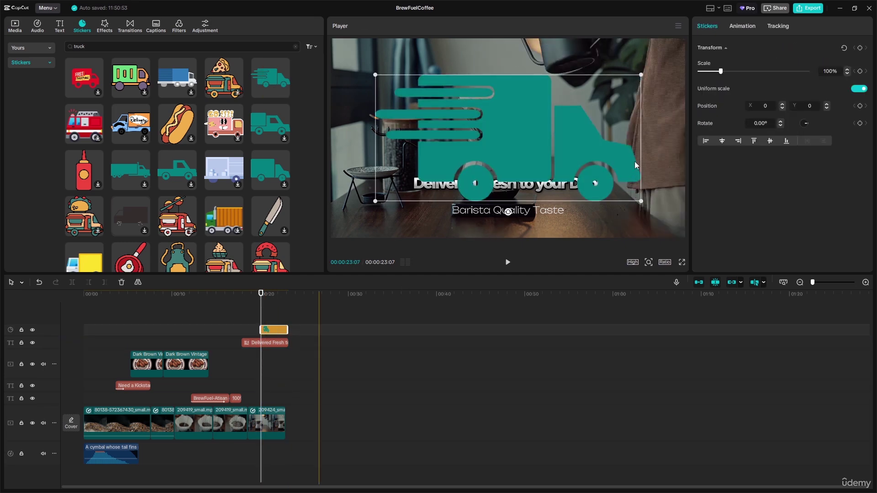
pyautogui.moveTo(379, 75); pyautogui.dragTo(473, 121)
pyautogui.moveTo(515, 147); pyautogui.dragTo(608, 188)
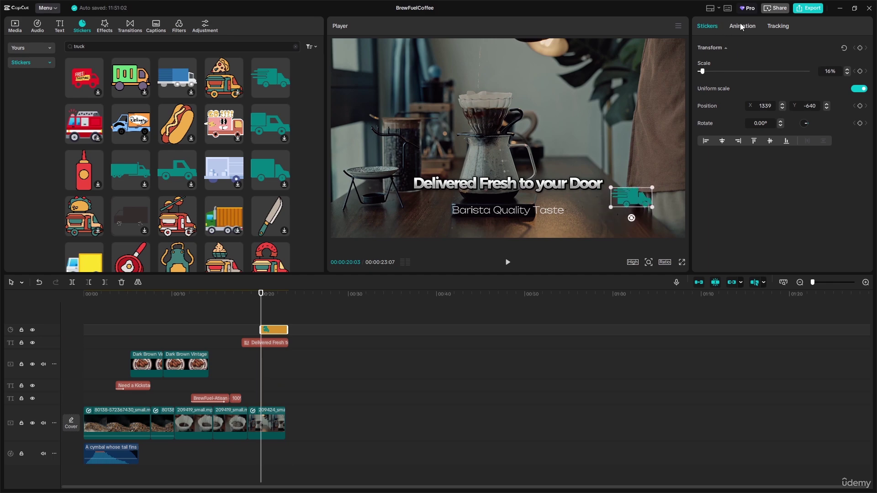
pyautogui.moveTo(706, 69); pyautogui.dragTo(705, 74)
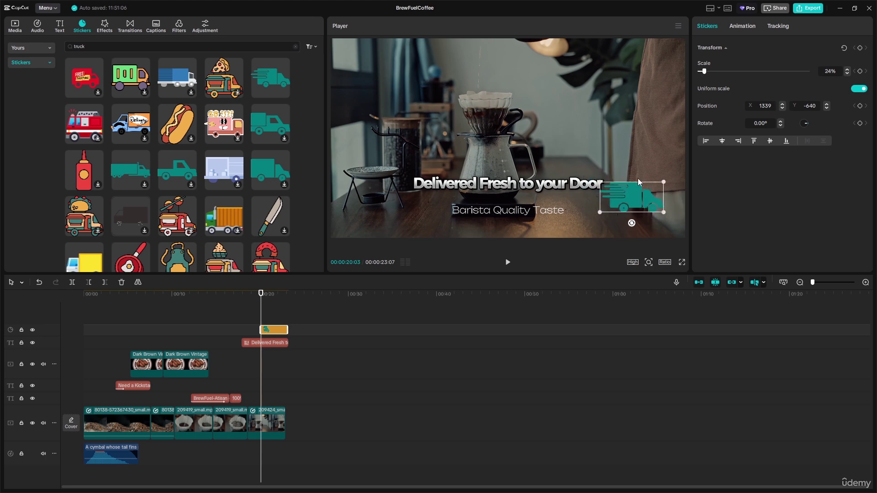
pyautogui.press('Delete')
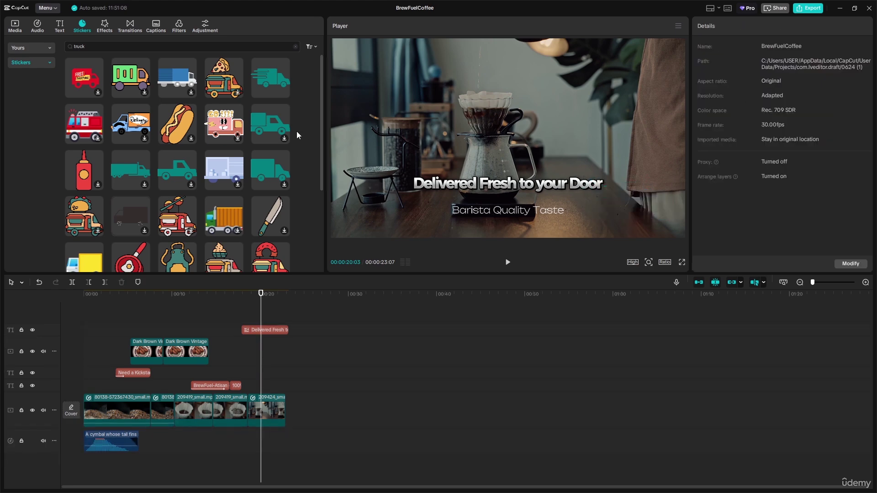
# Add the red "Free Shipping" truck sticker, scale it to 19% and place it beside the title at X 1302, Y -756.
pyautogui.scroll(-3, 301, 131)
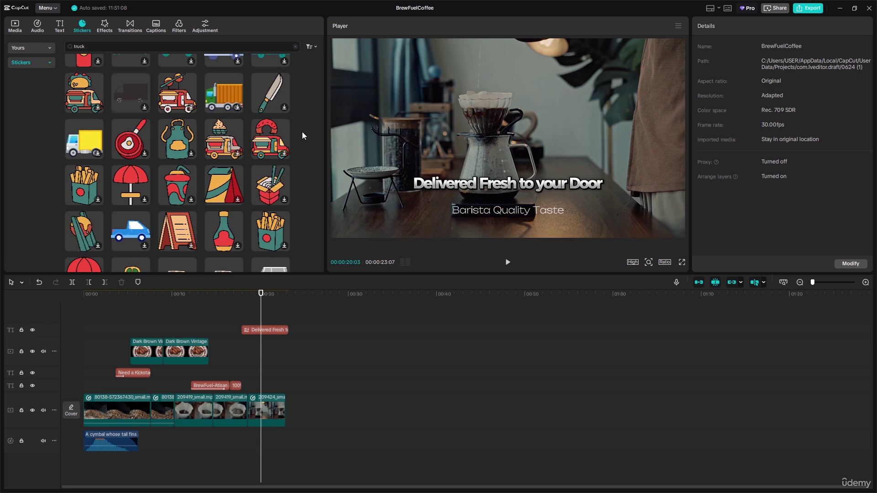
pyautogui.scroll(3, 302, 131)
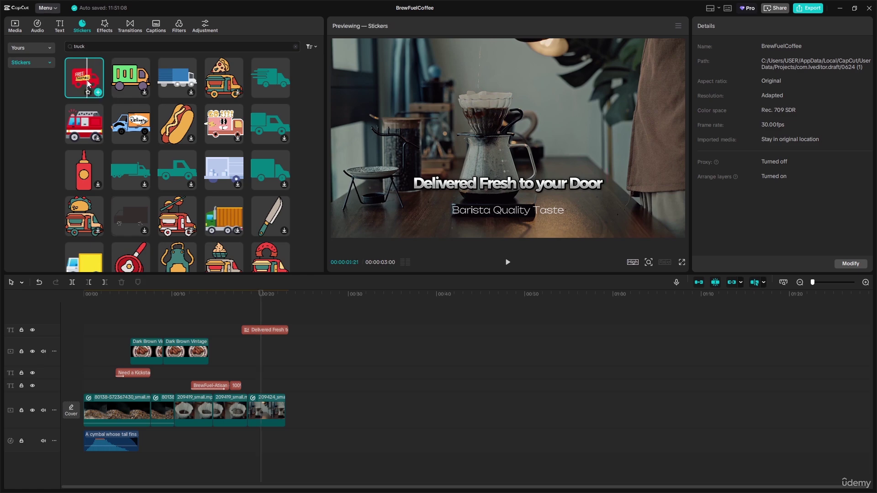
pyautogui.moveTo(87, 81); pyautogui.dragTo(255, 360)
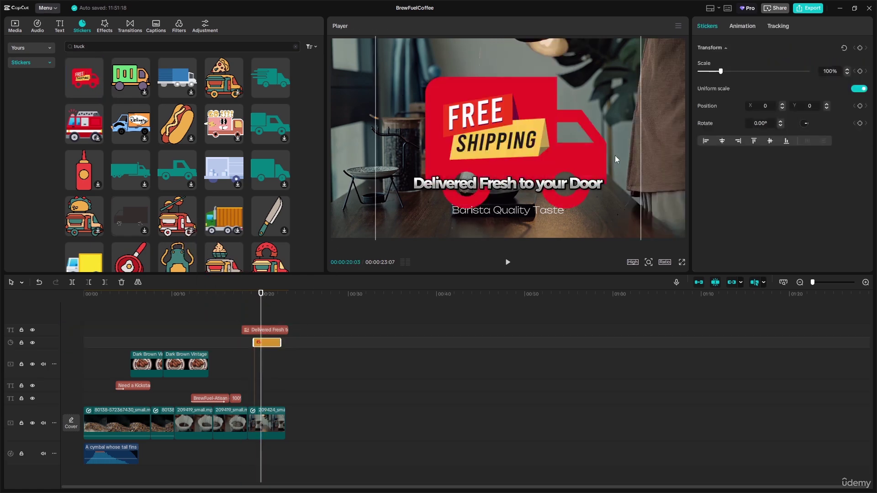
pyautogui.moveTo(721, 72); pyautogui.dragTo(705, 71)
pyautogui.moveTo(533, 126); pyautogui.dragTo(629, 223)
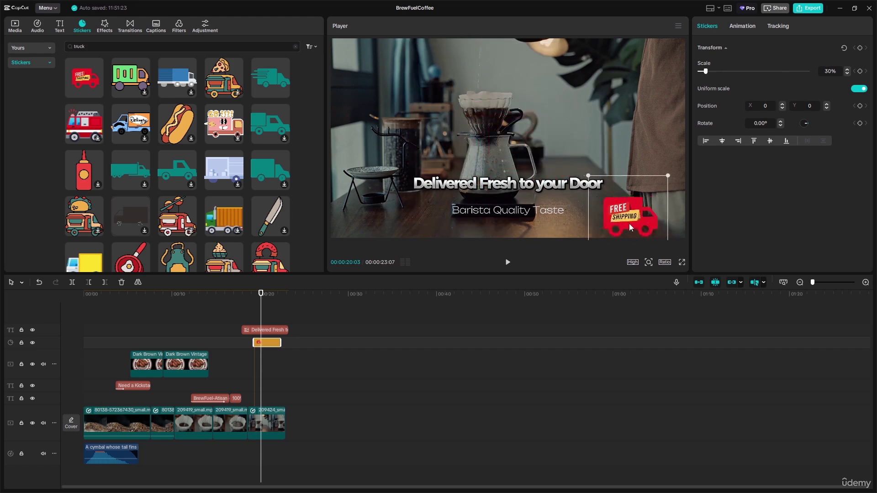
pyautogui.moveTo(585, 173); pyautogui.dragTo(603, 184)
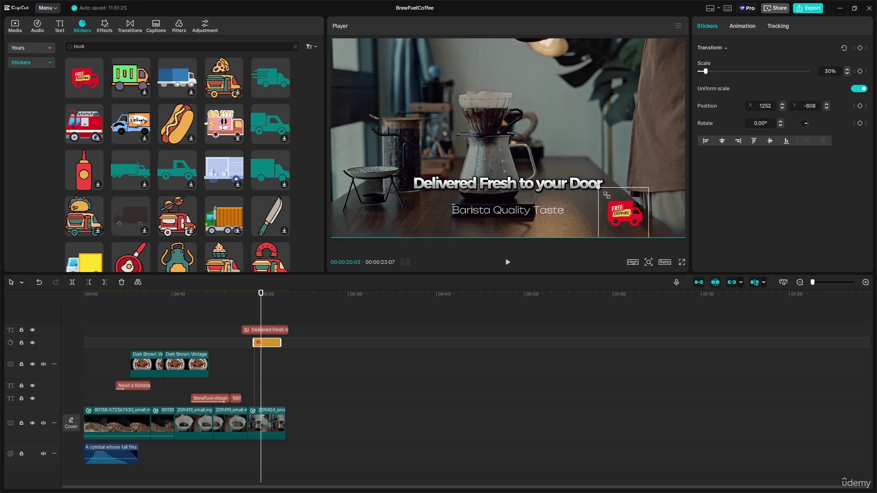
pyautogui.moveTo(630, 212); pyautogui.dragTo(632, 211)
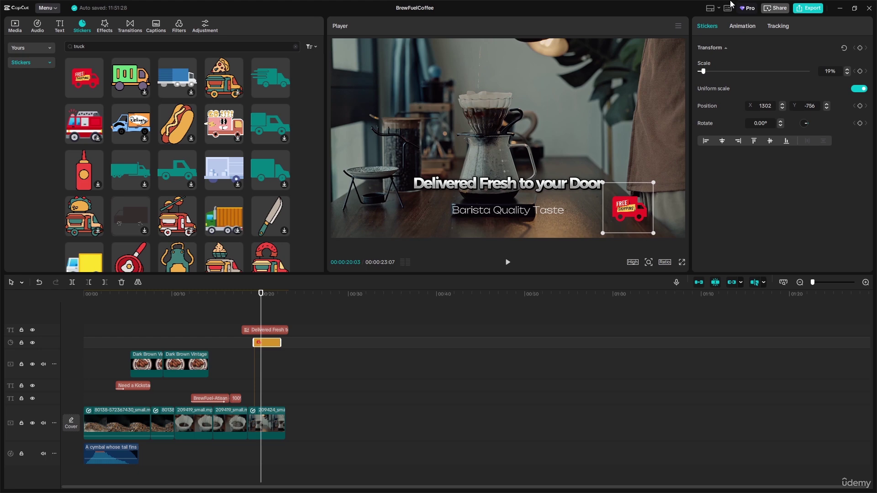
# Give the "Free Shipping" sticker the Slide Right entrance animation with a duration of 0.7 s.
pyautogui.click(742, 29)
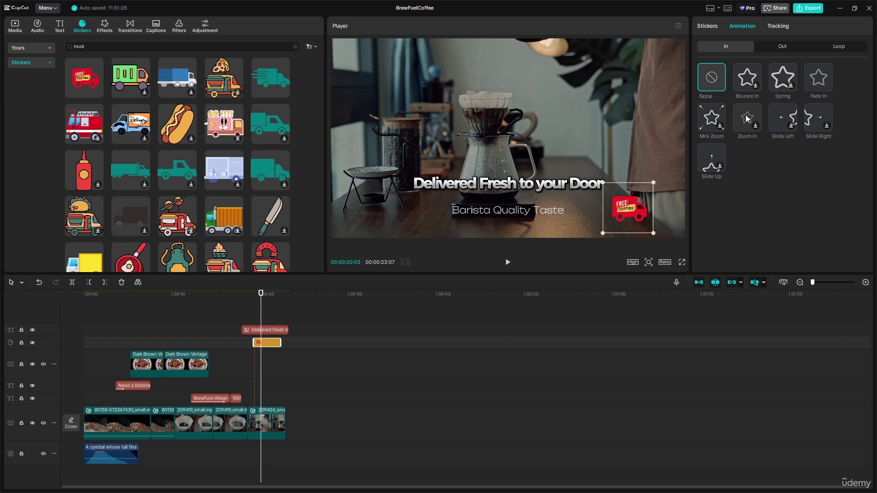
pyautogui.click(815, 122)
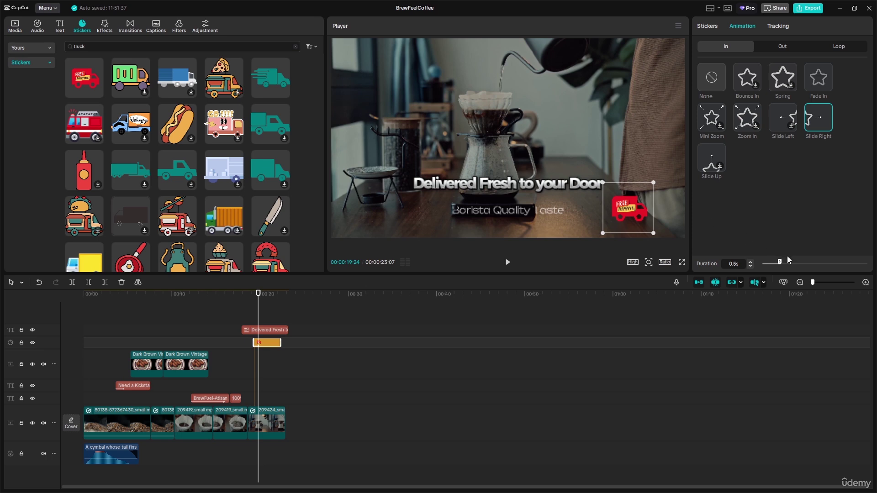
pyautogui.moveTo(779, 262); pyautogui.dragTo(783, 261)
pyautogui.moveTo(785, 263); pyautogui.dragTo(786, 264)
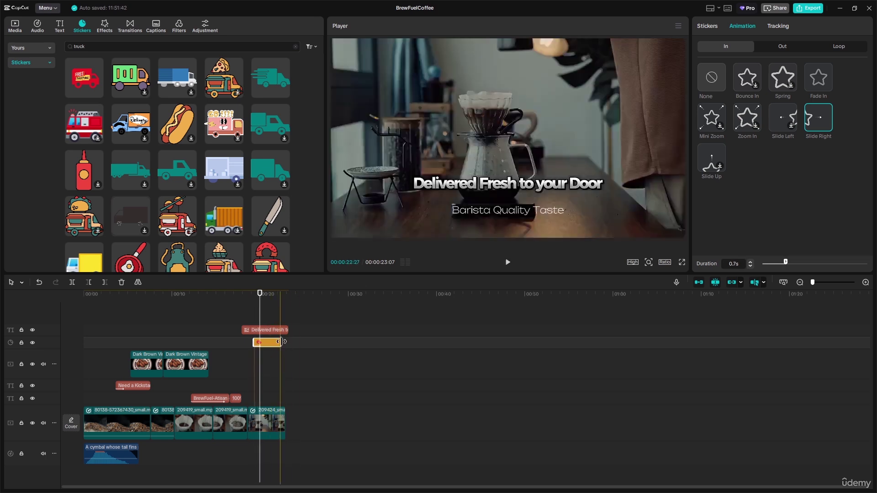
# Extend the "Free Shipping" sticker clip to start with the title and end at 00:00:23:18, and play back that section.
pyautogui.moveTo(281, 343); pyautogui.dragTo(293, 343)
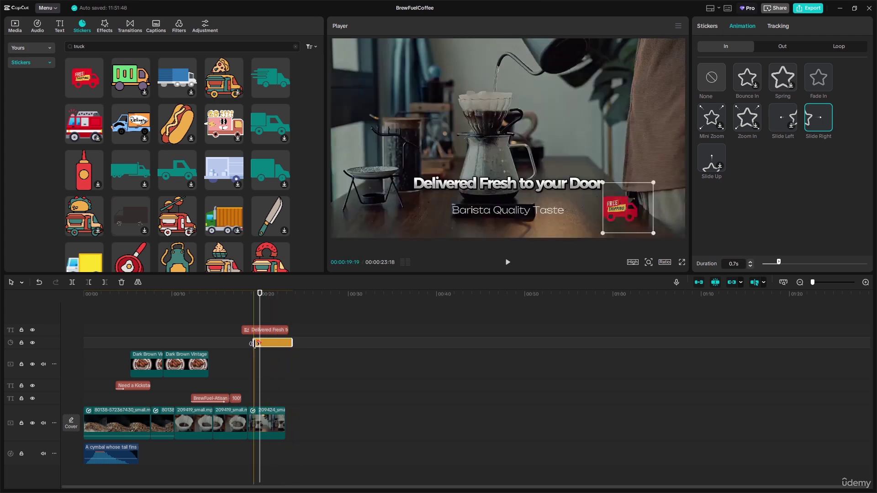
pyautogui.moveTo(252, 343); pyautogui.dragTo(240, 342)
pyautogui.moveTo(258, 296); pyautogui.dragTo(240, 297)
pyautogui.press('space')
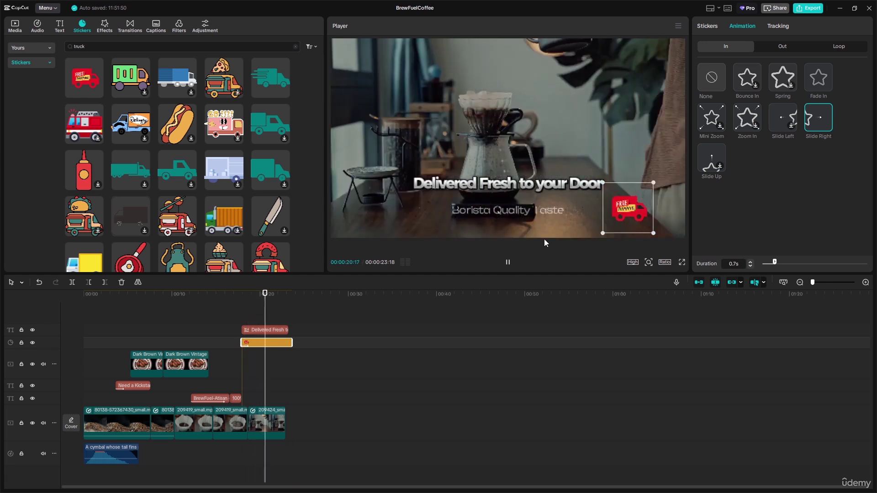
pyautogui.press('space')
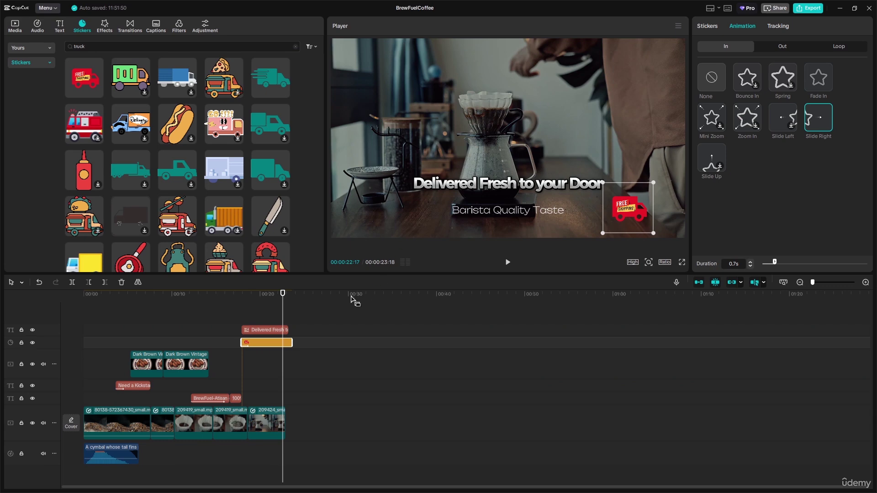
# Move the playhead to 00:00:19:19 and search the sticker library for "coffee bean".
pyautogui.moveTo(282, 295); pyautogui.dragTo(257, 306)
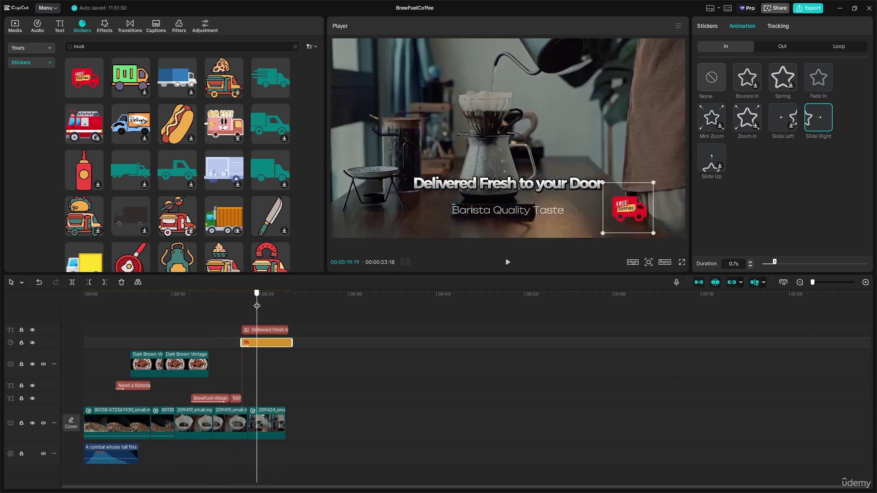
pyautogui.click(92, 48)
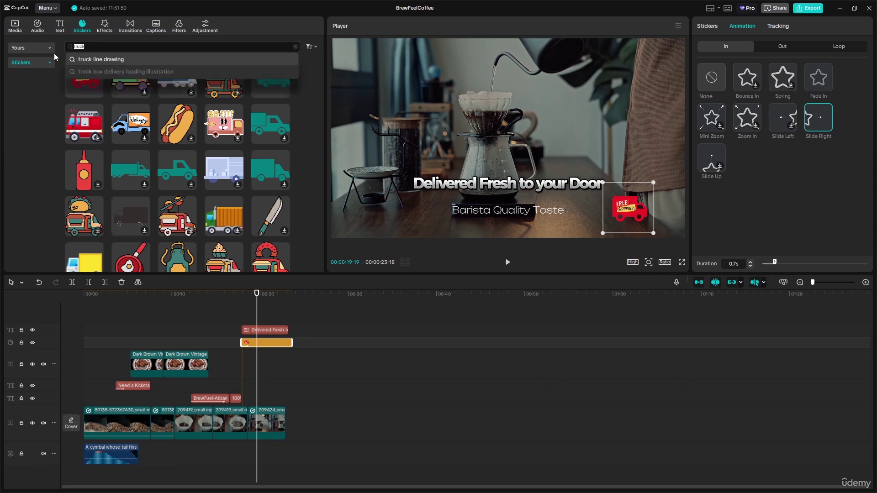
pyautogui.press('BackSpace')
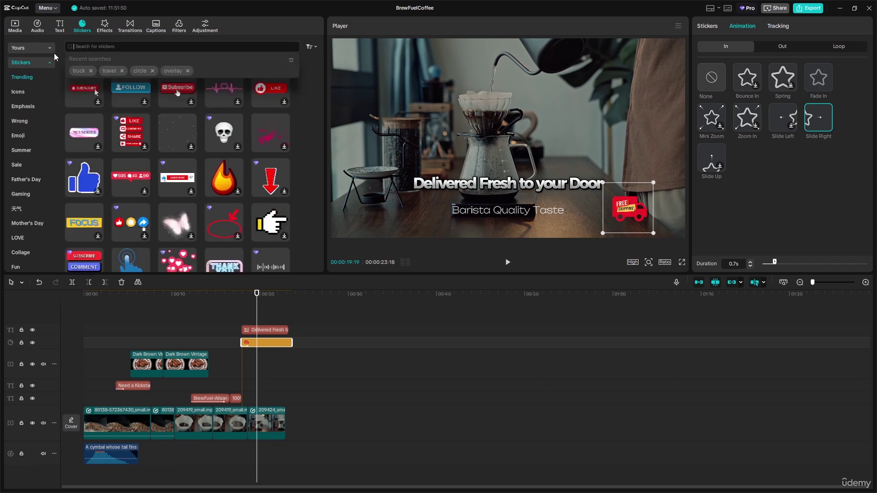
pyautogui.write('coffe')
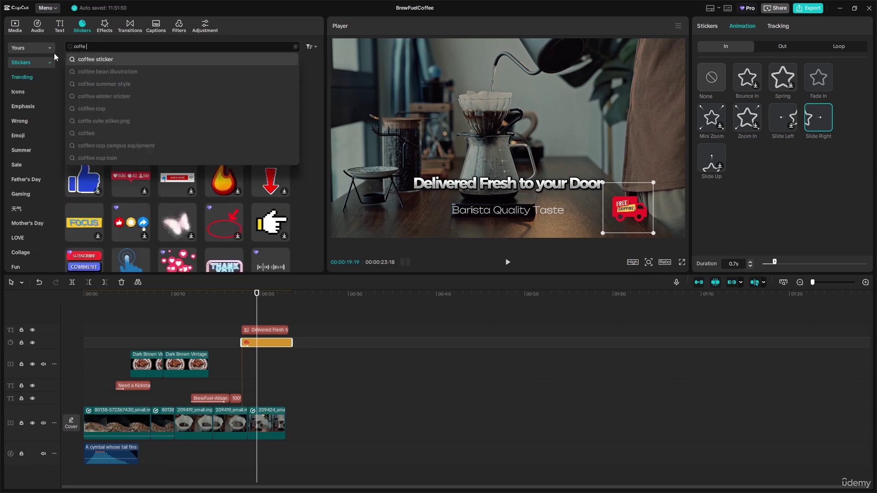
pyautogui.write('e bean')
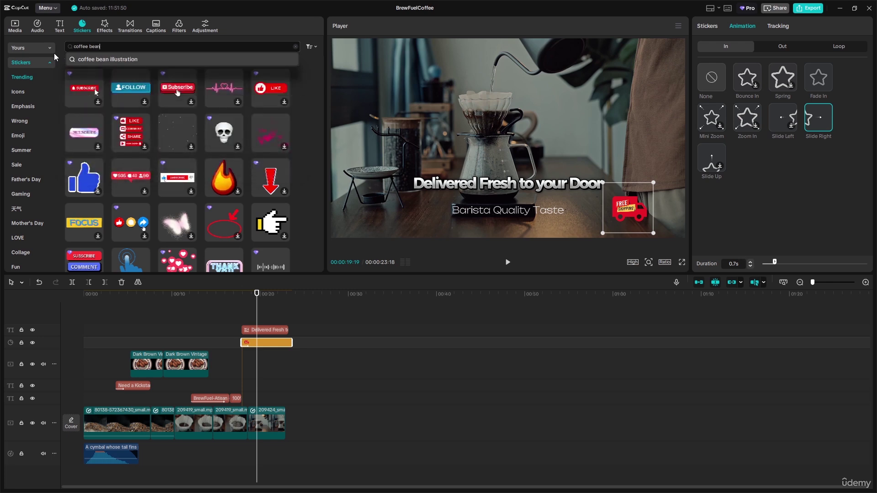
pyautogui.press('Return')
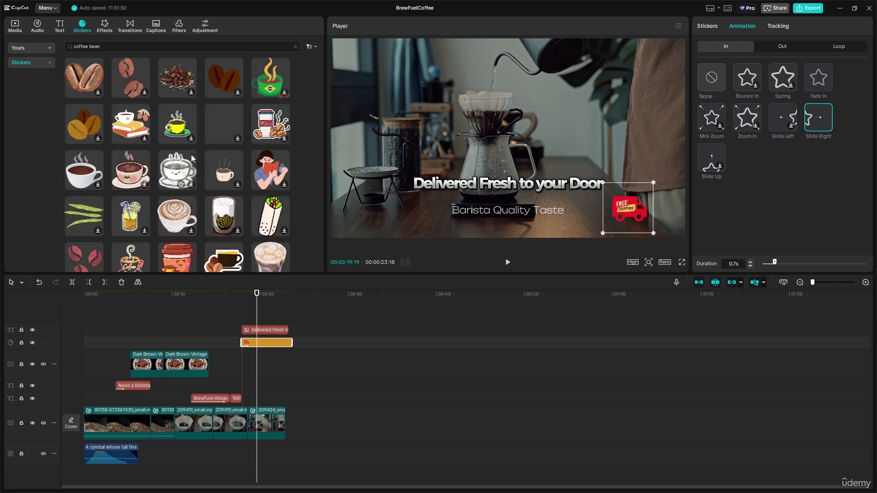
# Add the sticker of a pile of coffee beans with green leaves to the timeline at 00:00:19:19.
pyautogui.click(175, 74)
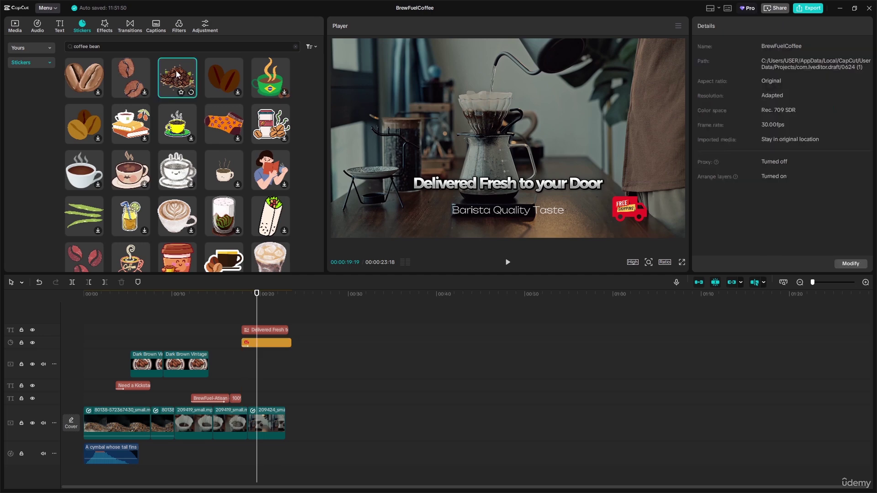
pyautogui.moveTo(176, 71); pyautogui.dragTo(356, 219)
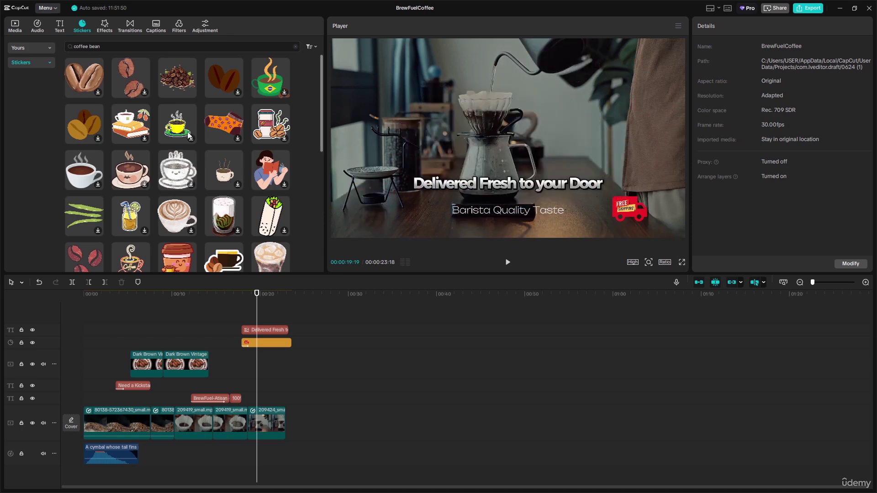
pyautogui.moveTo(178, 78); pyautogui.dragTo(451, 130)
pyautogui.click(191, 90)
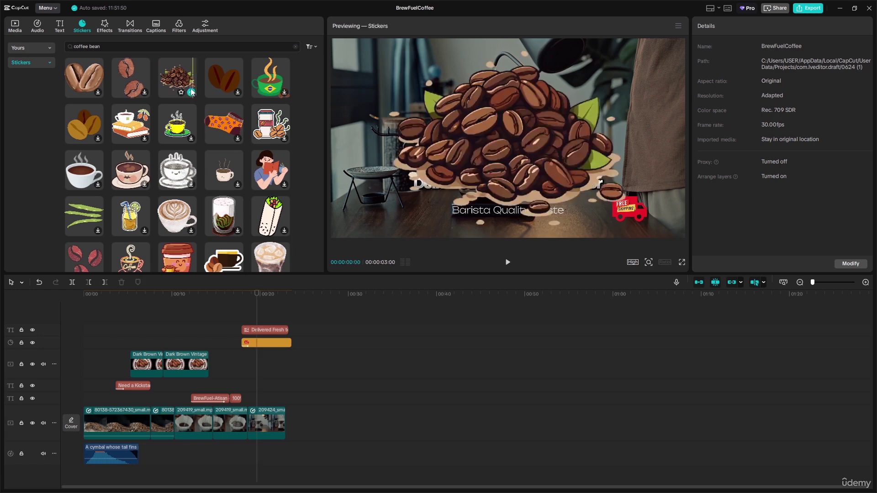
pyautogui.click(451, 116)
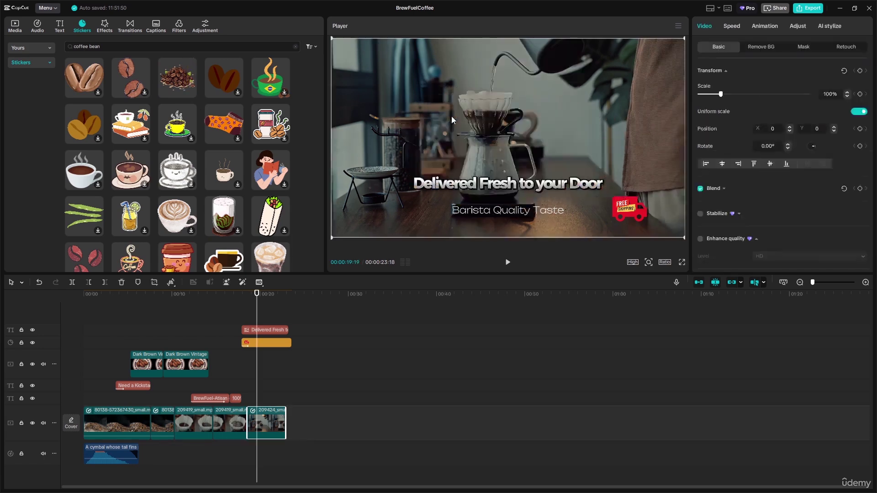
pyautogui.click(184, 71)
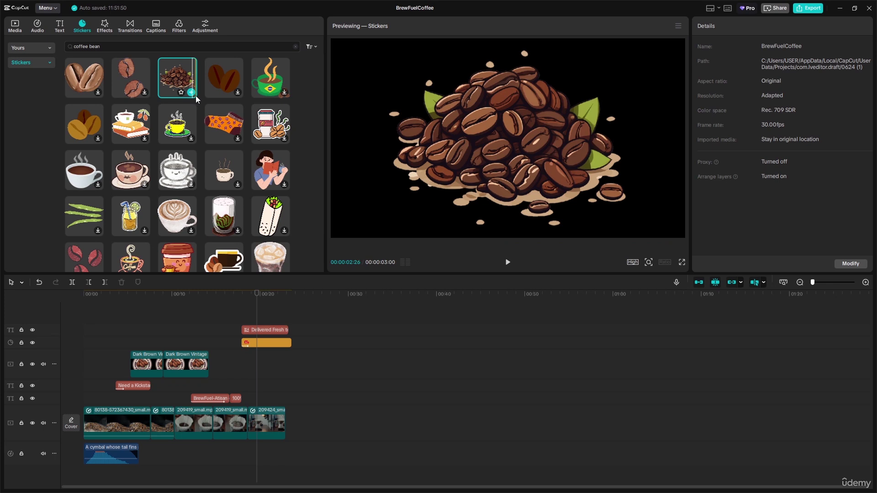
pyautogui.click(192, 93)
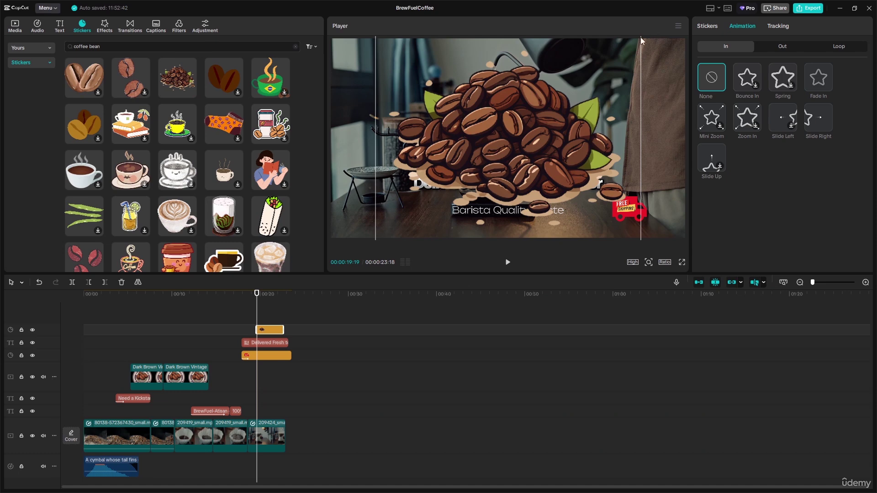
# Scale the coffee bean sticker to 24%, position it at X -1502, Y -774, and extend its clip to span the closing section up to the last video clip's end.
pyautogui.click(706, 27)
pyautogui.moveTo(720, 72); pyautogui.dragTo(705, 72)
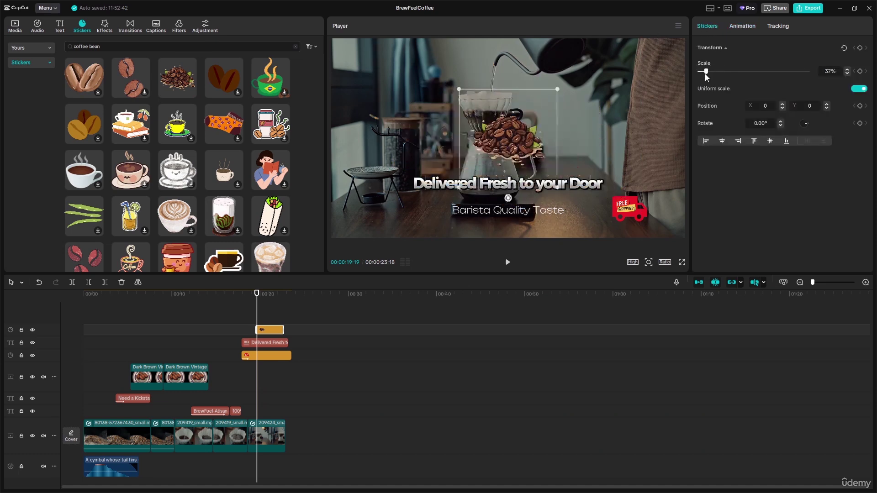
pyautogui.moveTo(527, 131); pyautogui.dragTo(392, 200)
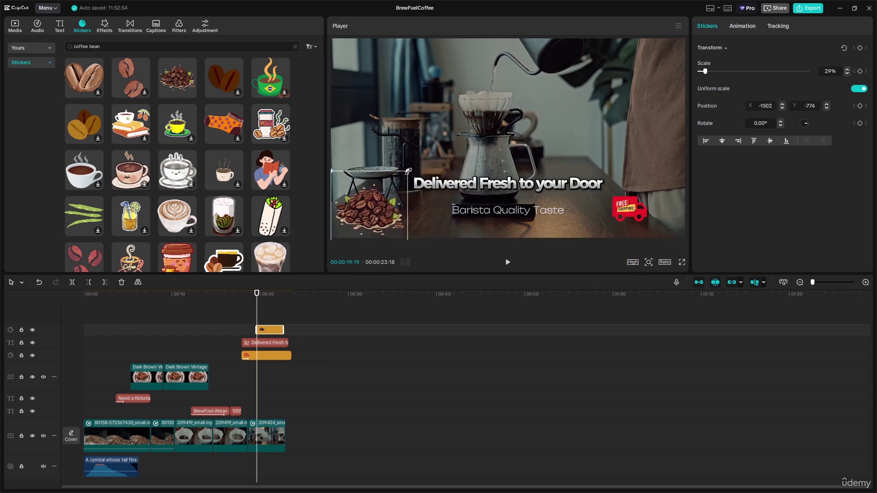
pyautogui.moveTo(407, 170); pyautogui.dragTo(396, 183)
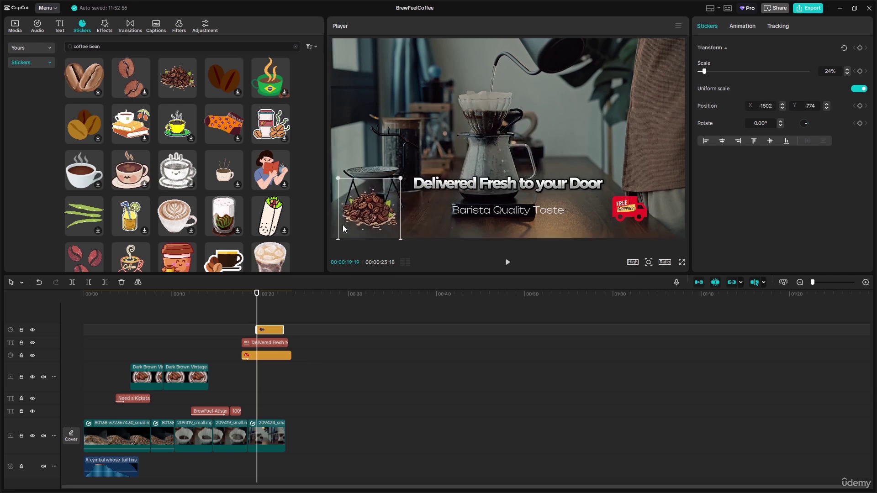
pyautogui.moveTo(283, 330); pyautogui.dragTo(224, 332)
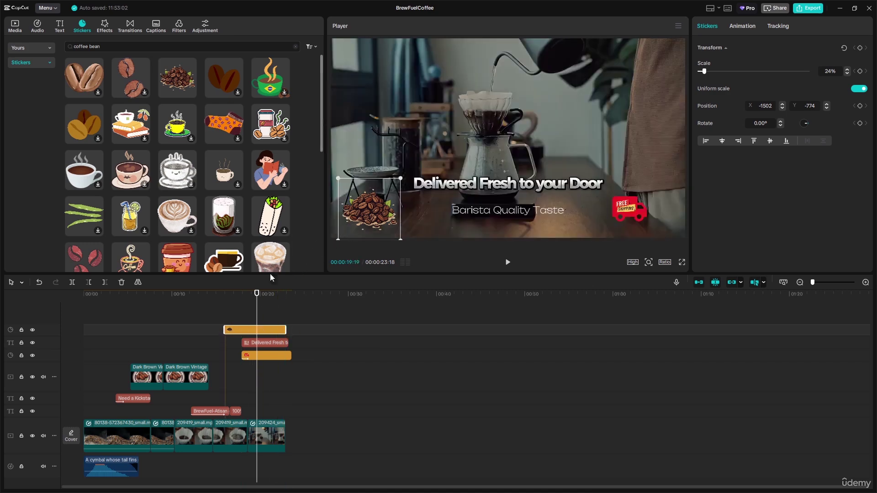
# Add the logo image to the logo track at 00:00:14:06, directly after the second logo clip.
pyautogui.moveTo(256, 302); pyautogui.dragTo(205, 296)
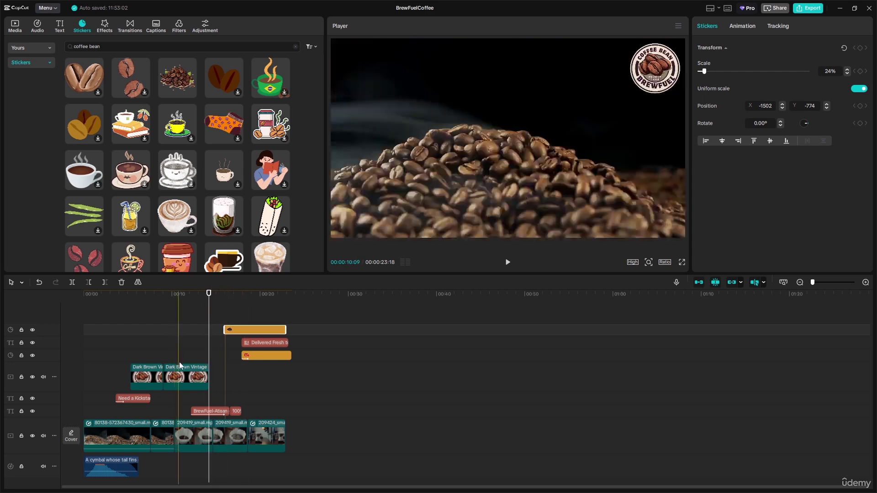
pyautogui.click(191, 377)
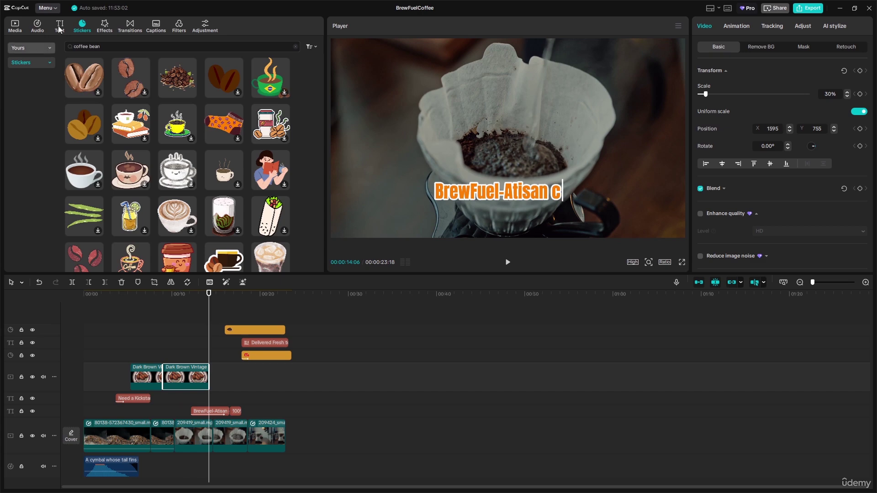
pyautogui.click(13, 30)
pyautogui.moveTo(85, 85); pyautogui.dragTo(211, 374)
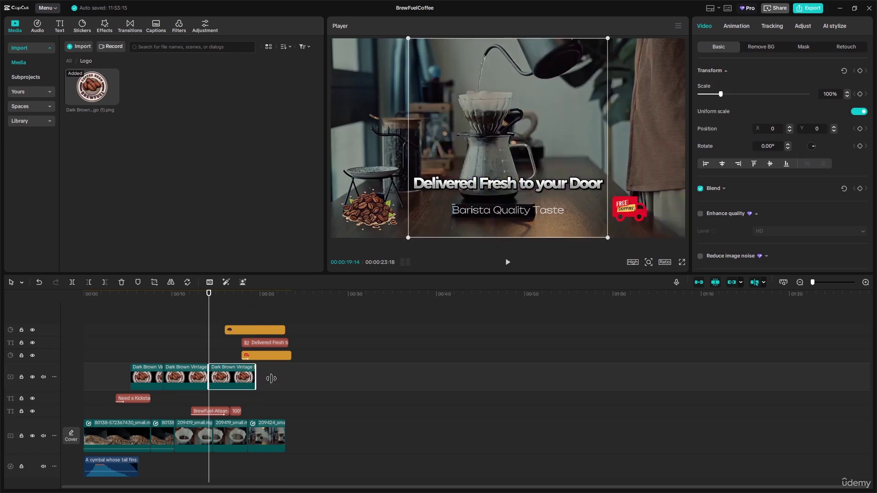
# Extend the third logo clip to 00:00:23:18, scale it to 27%, and position it at X -1561, Y 789.
pyautogui.moveTo(271, 378); pyautogui.dragTo(292, 378)
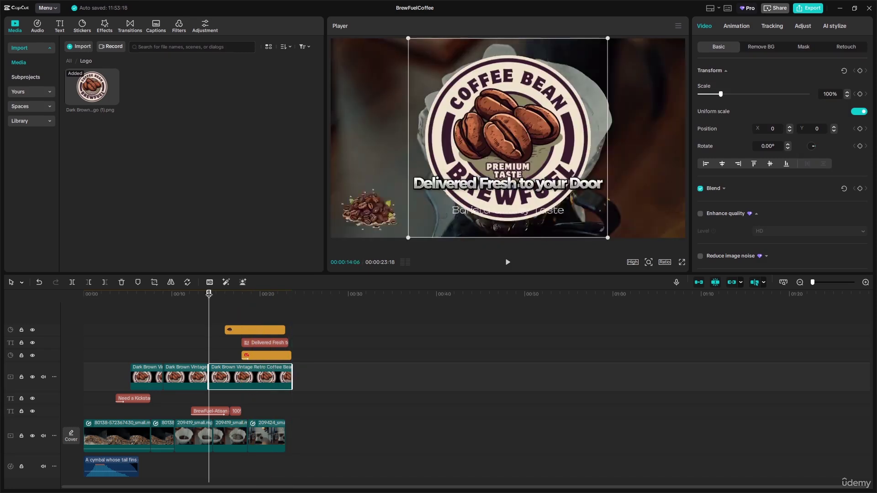
pyautogui.moveTo(409, 238); pyautogui.dragTo(379, 73)
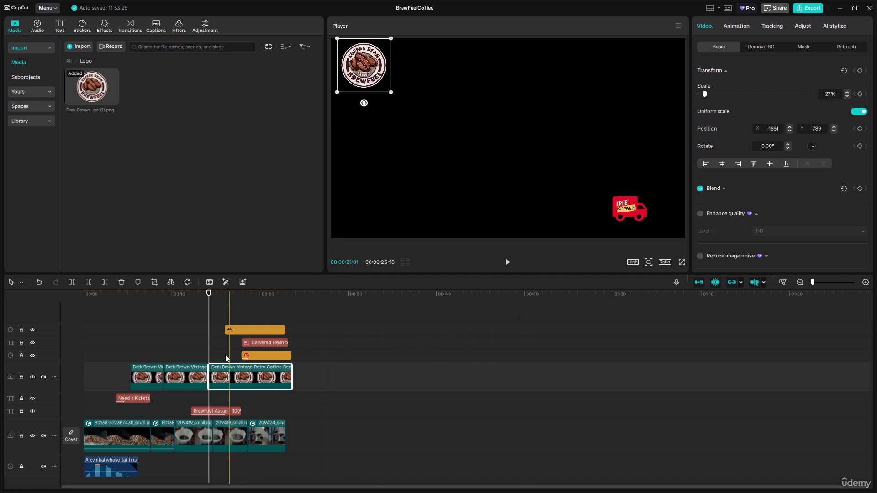
pyautogui.moveTo(213, 295); pyautogui.dragTo(241, 302)
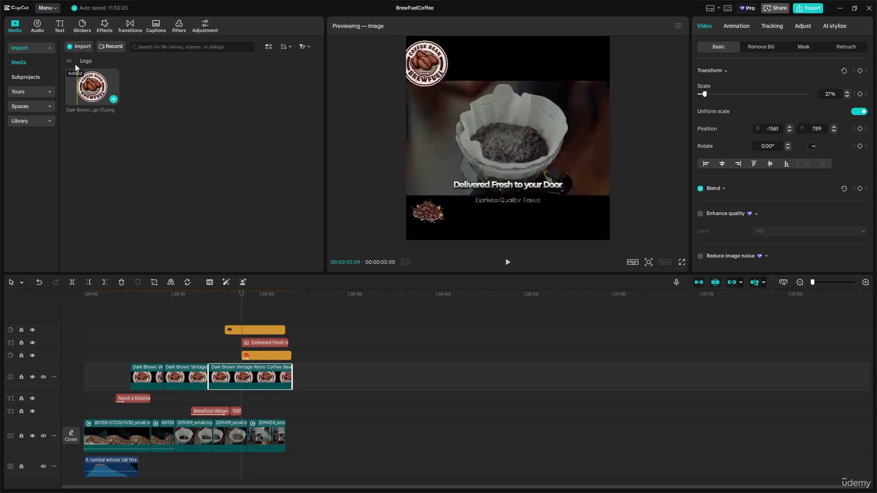
# Add coffee-shop-275956.mp3 from the Audio folder right after the cymbal sound clip, and play back that section.
pyautogui.click(69, 60)
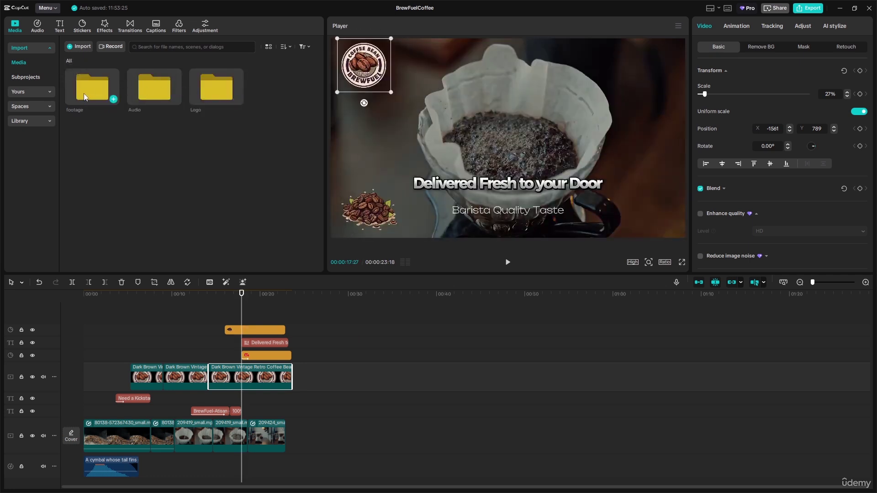
pyautogui.doubleClick(148, 92)
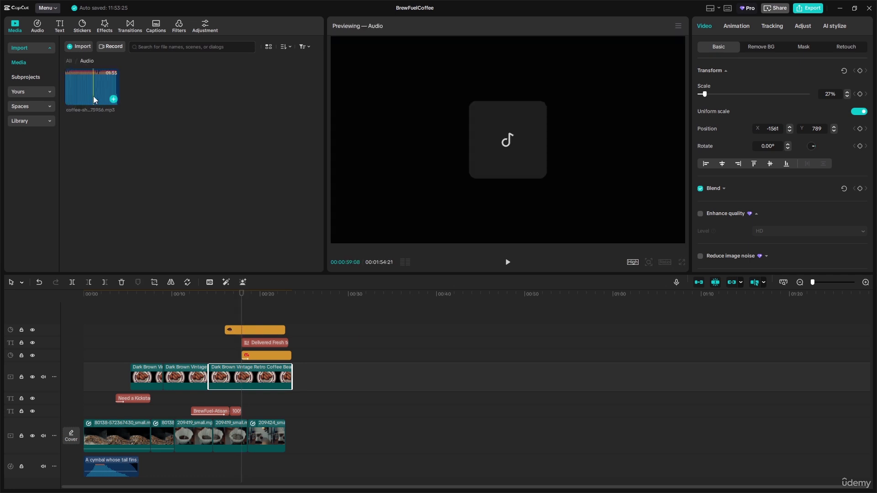
pyautogui.moveTo(93, 103); pyautogui.dragTo(140, 471)
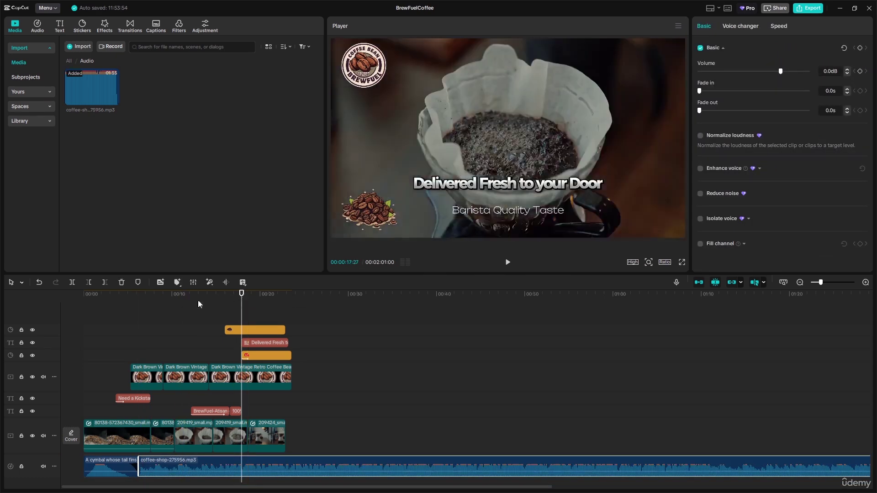
pyautogui.click(142, 310)
pyautogui.press('space')
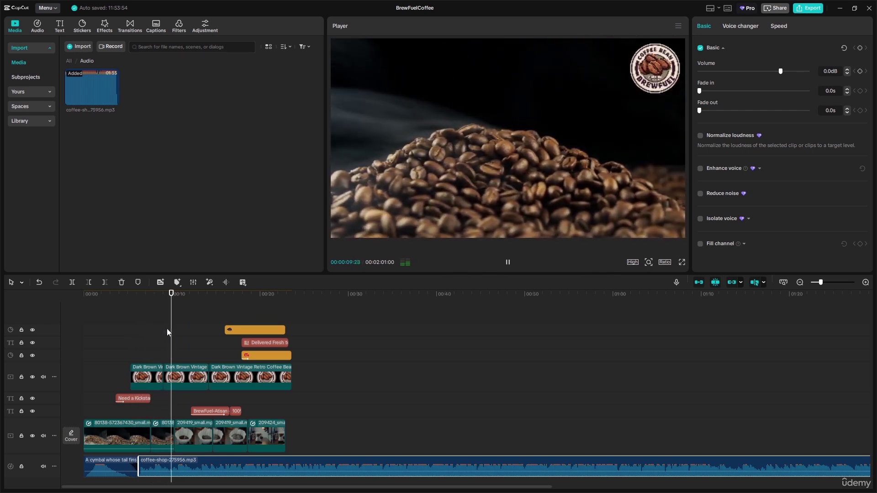
pyautogui.press('space')
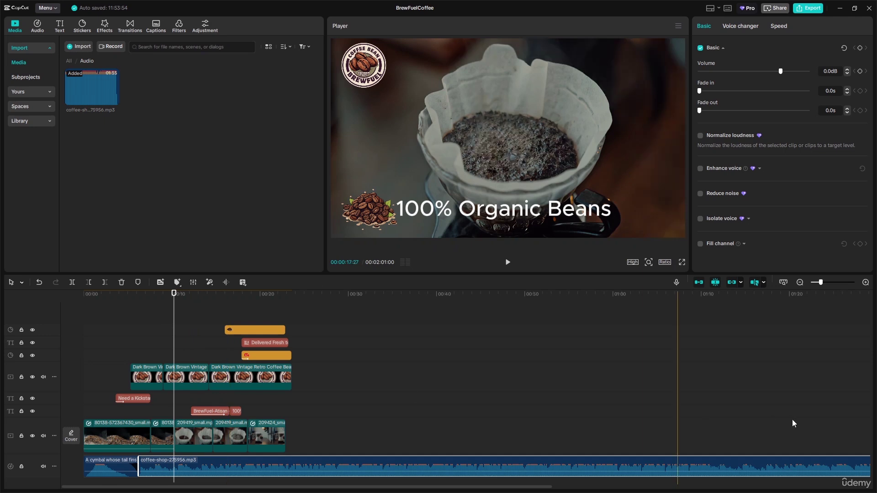
# Move the coffee-shop music onto its own audio track starting at 00:00:00:00, and play back the opening.
pyautogui.moveTo(442, 479); pyautogui.dragTo(359, 475)
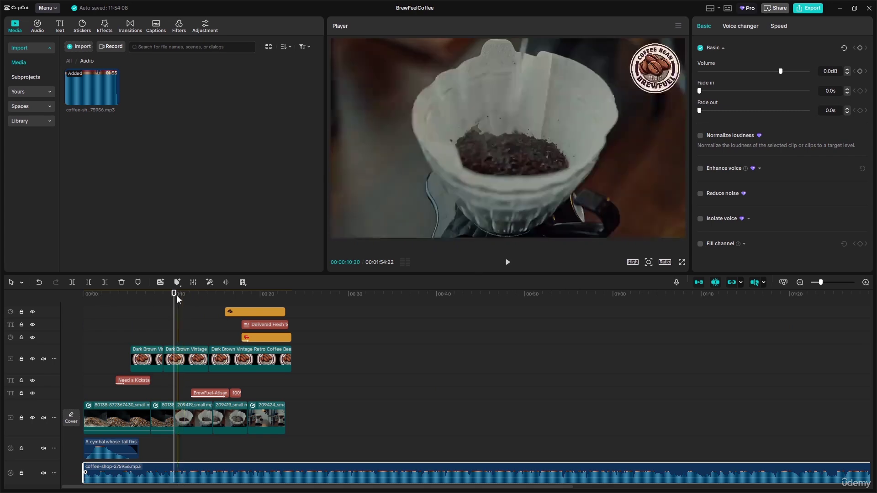
pyautogui.moveTo(174, 294); pyautogui.dragTo(77, 305)
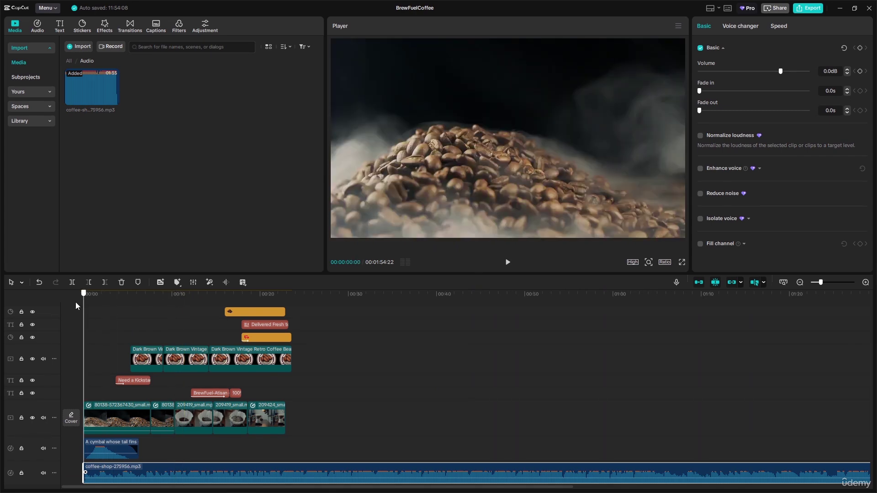
pyautogui.press('space')
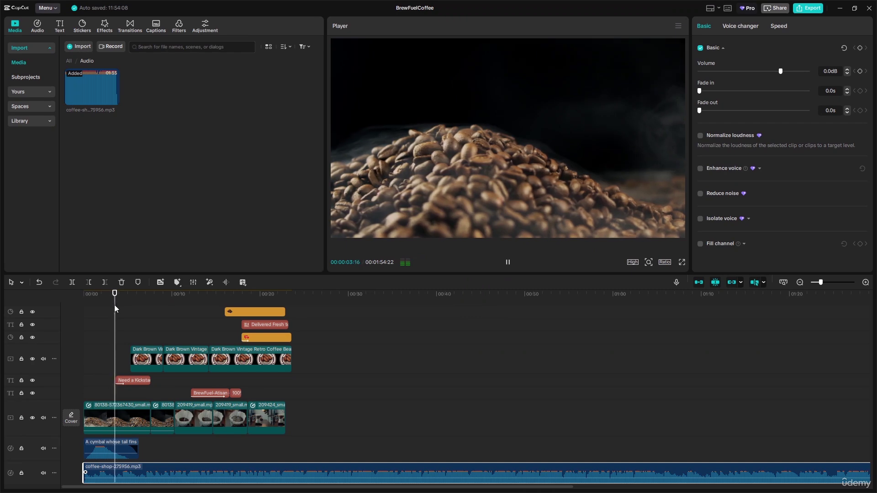
pyautogui.press('space')
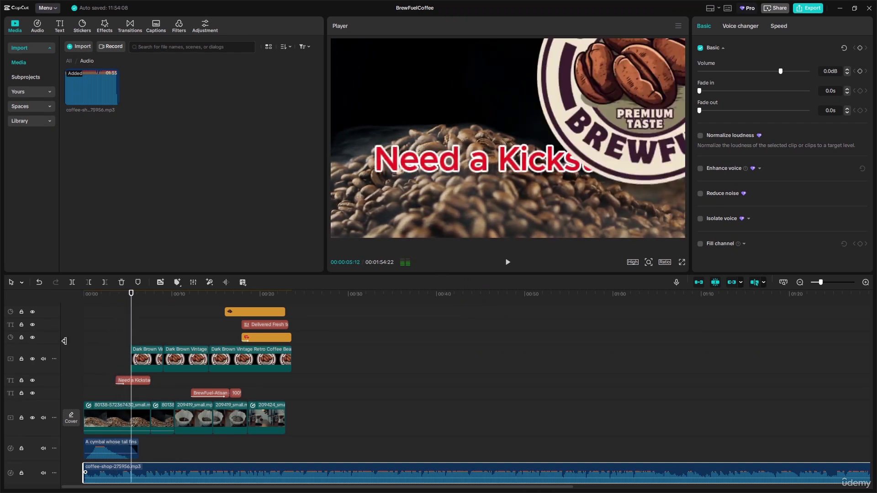
# Start the "Need a Kickstar?" title near the timeline's beginning, stretch it to the cymbal clip's end, and play back from the start.
pyautogui.moveTo(112, 380); pyautogui.dragTo(106, 380)
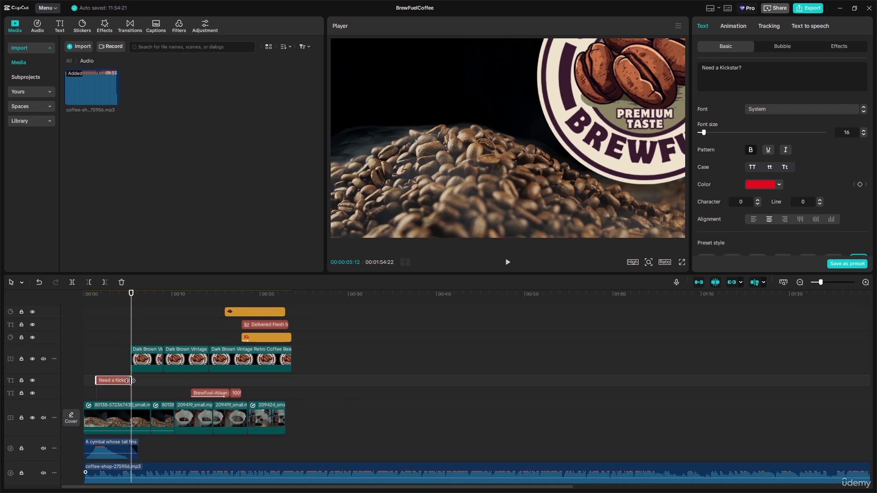
pyautogui.moveTo(133, 380); pyautogui.dragTo(83, 381)
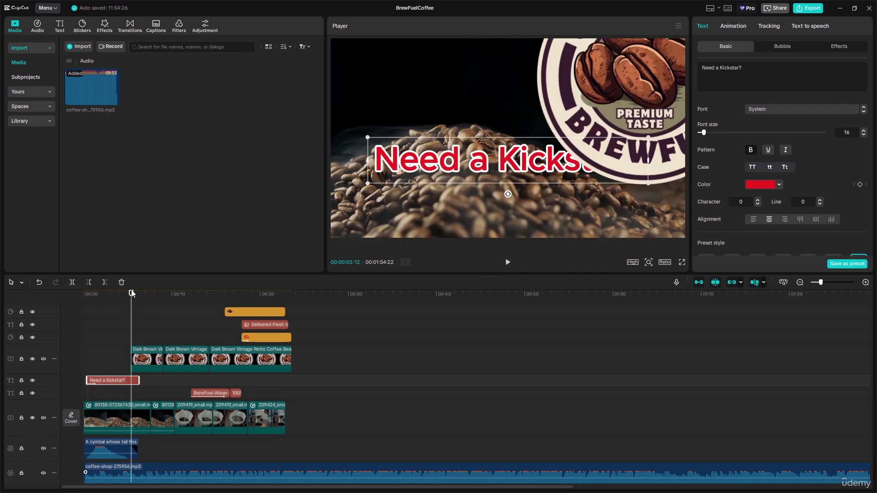
pyautogui.moveTo(132, 293); pyautogui.dragTo(84, 293)
pyautogui.press('space')
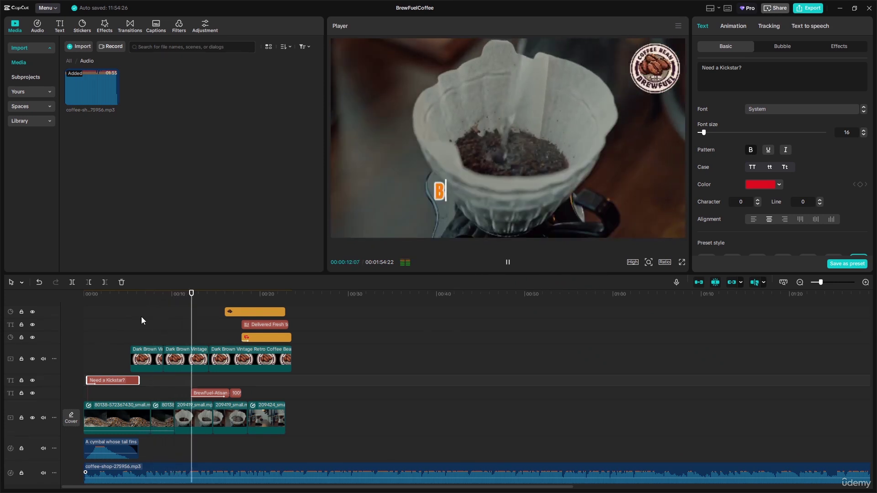
pyautogui.press('space')
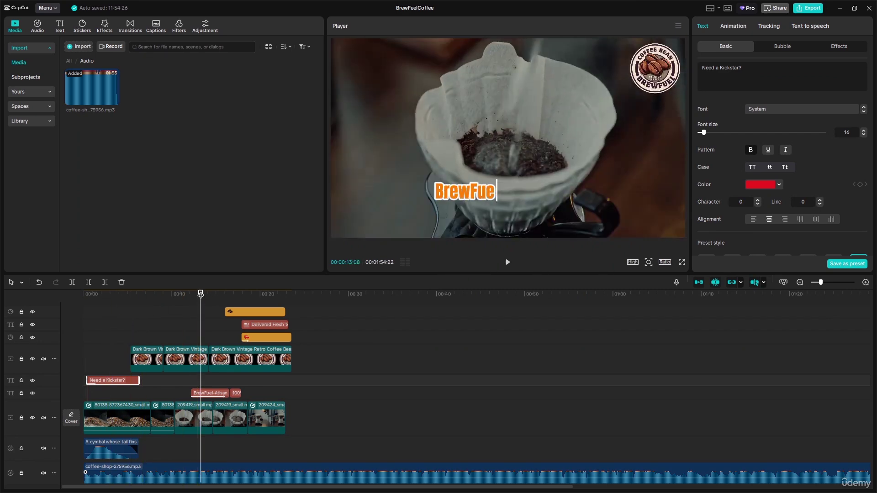
# Trim the third logo clip, the "Delivered Fresh to your Door" title and the "Free Shipping" sticker to the end of the last video clip.
pyautogui.moveTo(201, 294); pyautogui.dragTo(292, 312)
pyautogui.click(291, 356)
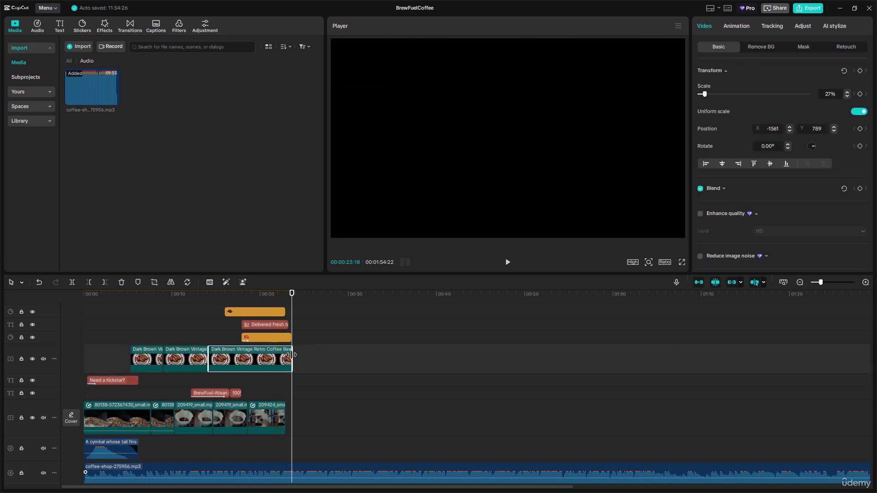
pyautogui.moveTo(290, 355); pyautogui.dragTo(287, 325)
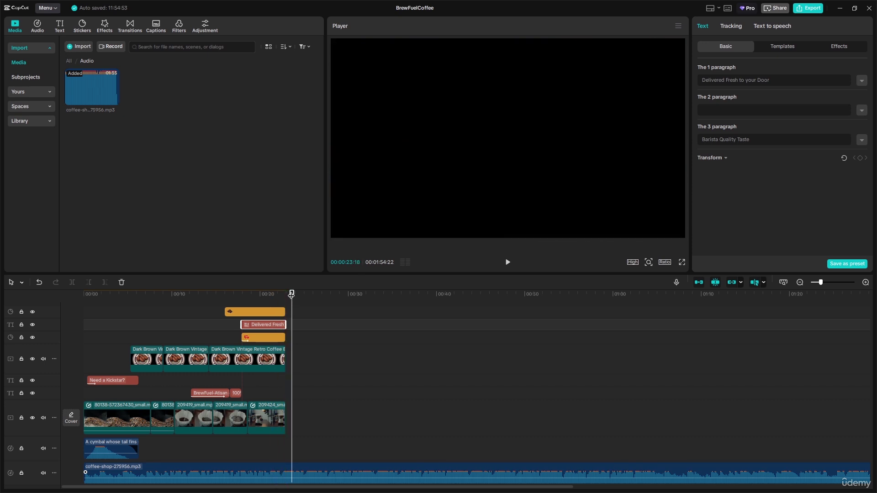
# Split the coffee-shop music at 00:00:22:27, delete the part after it, and give the kept part a fade-out.
pyautogui.moveTo(292, 295); pyautogui.dragTo(285, 297)
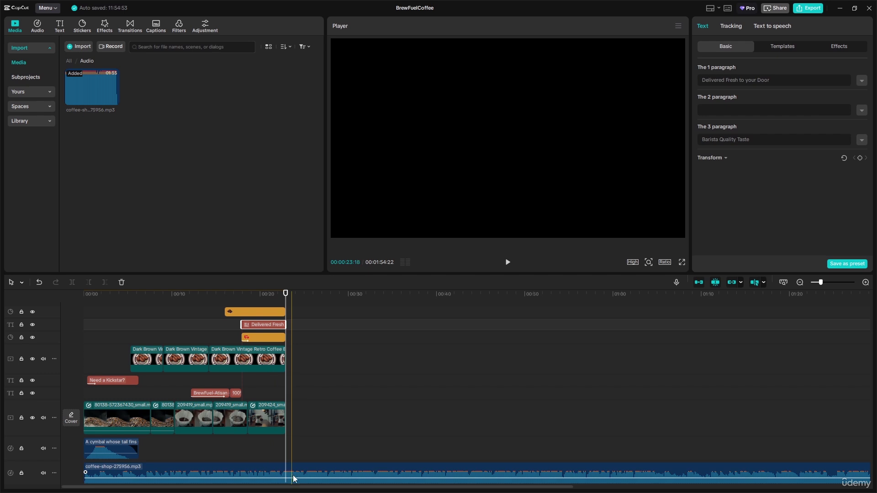
pyautogui.click(293, 478)
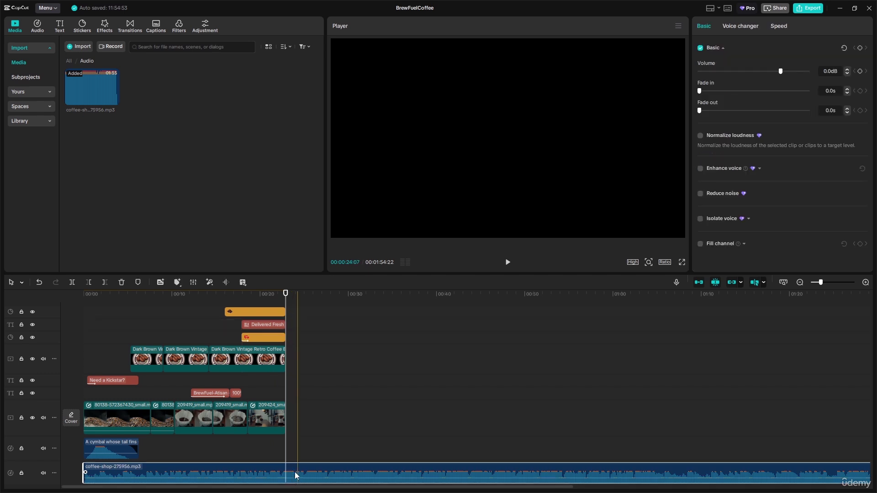
pyautogui.hotkey('ctrl', 'b')
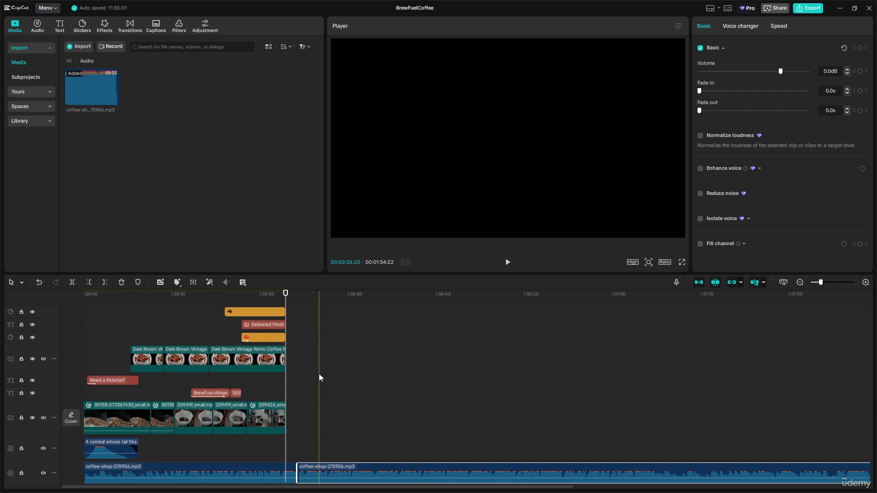
pyautogui.hotkey('ctrl', 'z')
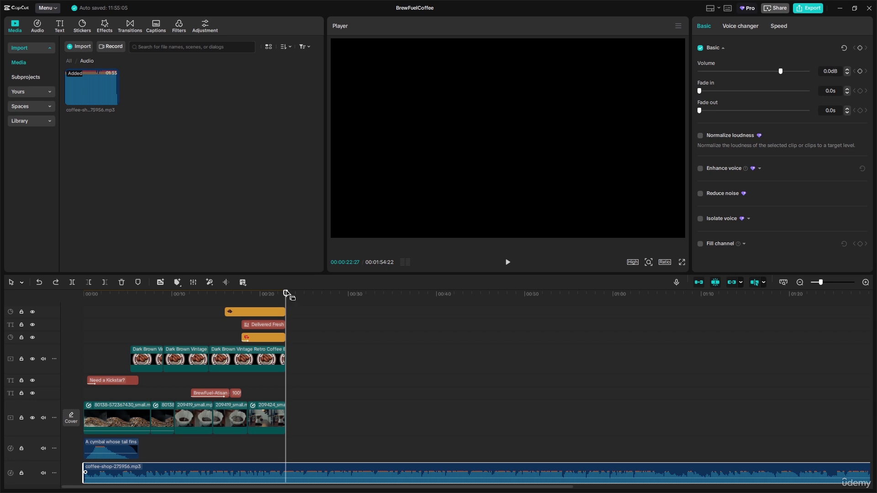
pyautogui.hotkey('ctrl', 'shift', 'z')
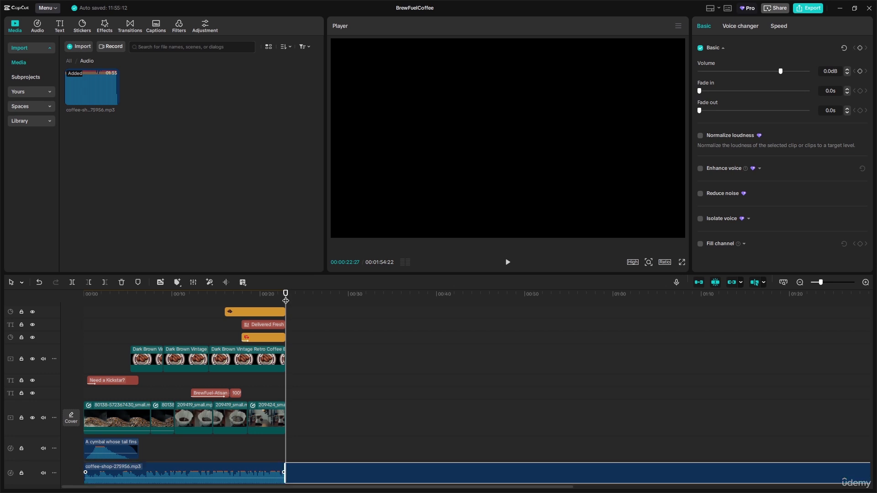
pyautogui.press('Delete')
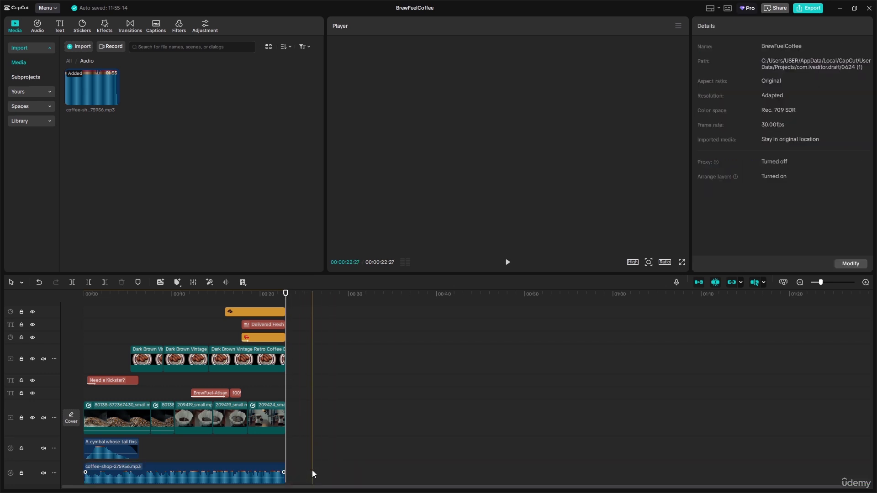
pyautogui.click(276, 479)
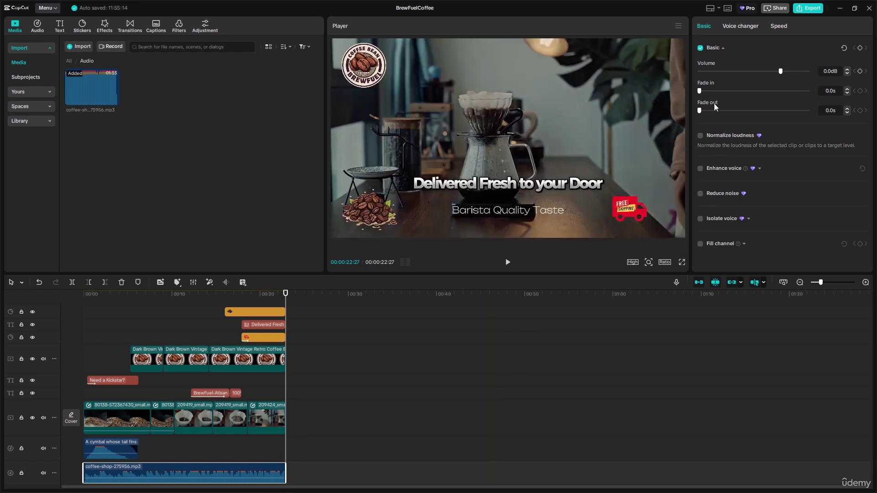
pyautogui.moveTo(700, 112); pyautogui.dragTo(725, 114)
# Lower the end point of the last video clip's Jump cut speed curve so the clip lasts 6 s.
pyautogui.click(278, 422)
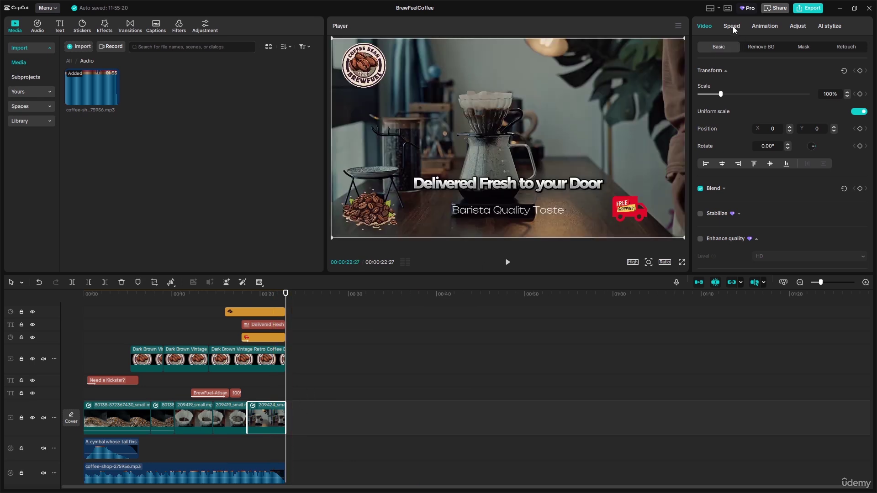
pyautogui.click(732, 26)
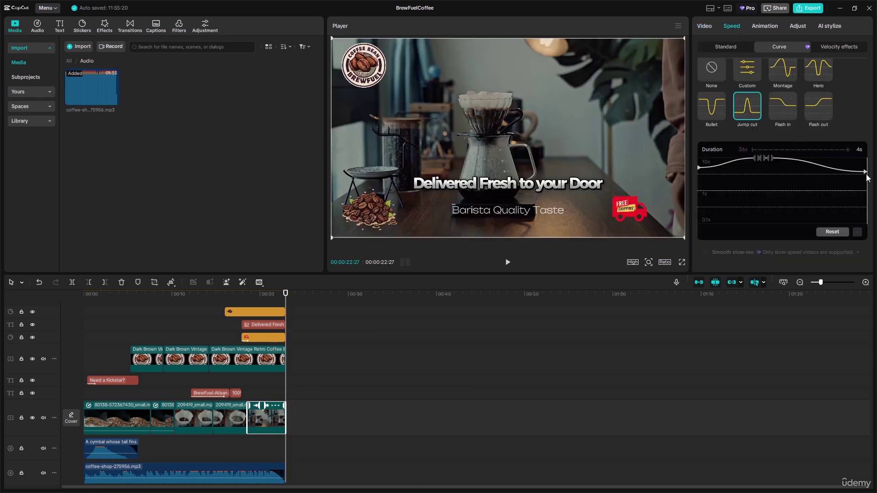
pyautogui.moveTo(865, 175); pyautogui.dragTo(865, 212)
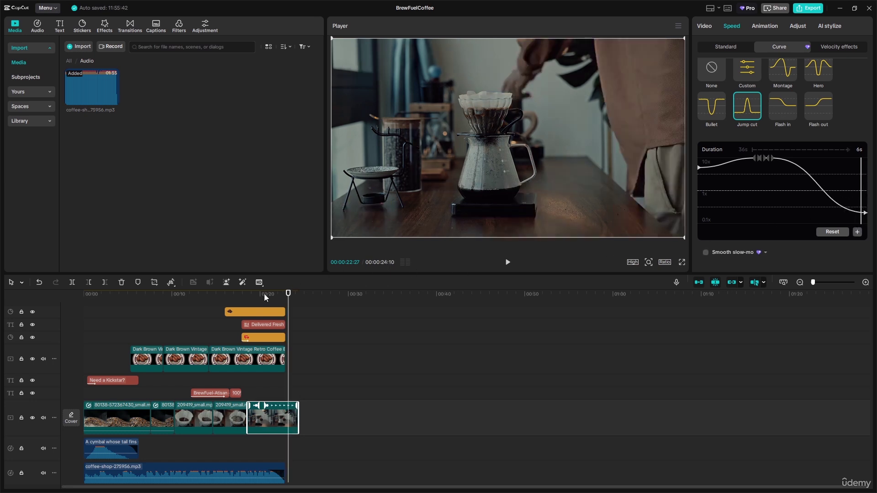
# Add a default text at 00:00:23:20 over the last video clip and place it in the frame's lower half.
pyautogui.moveTo(265, 297); pyautogui.dragTo(284, 294)
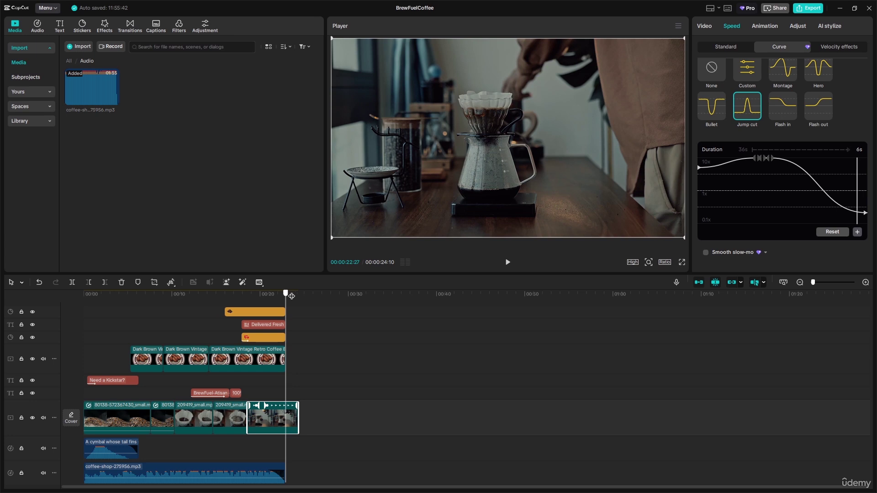
pyautogui.moveTo(291, 297)
pyautogui.mouseDown()
pyautogui.moveTo(300, 295)
pyautogui.moveTo(292, 294)
pyautogui.mouseUp()
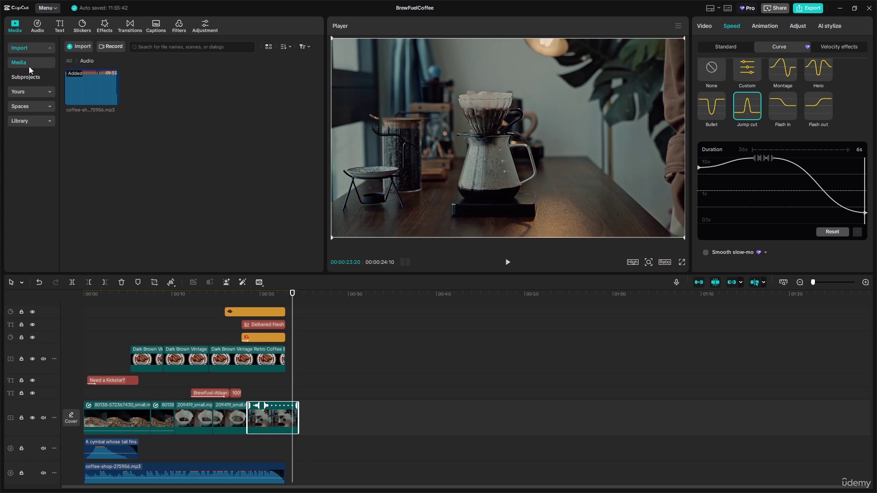
pyautogui.click(60, 26)
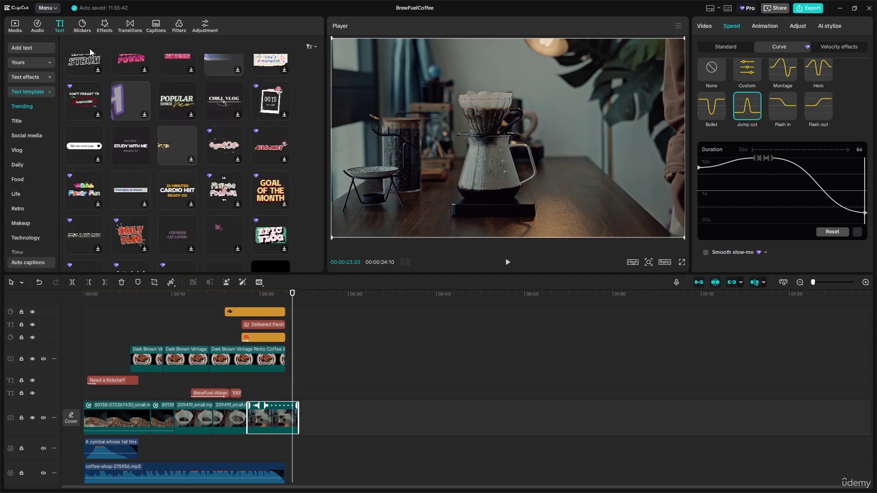
pyautogui.click(31, 48)
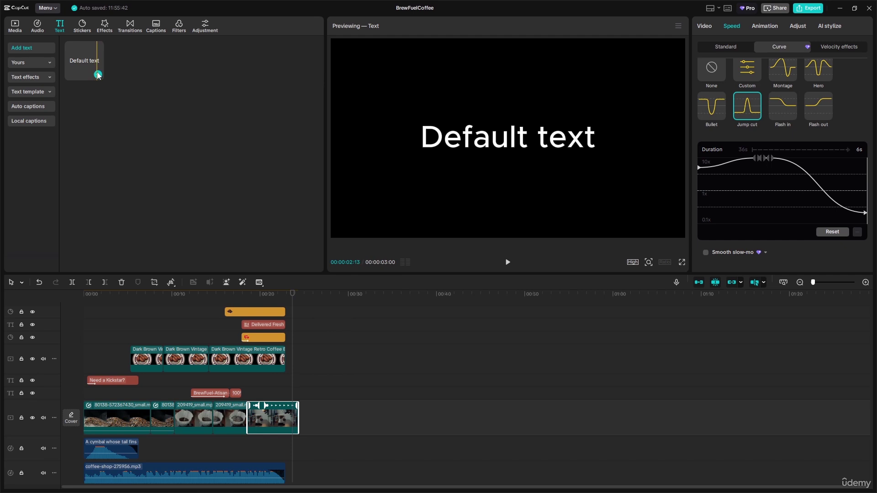
pyautogui.click(98, 76)
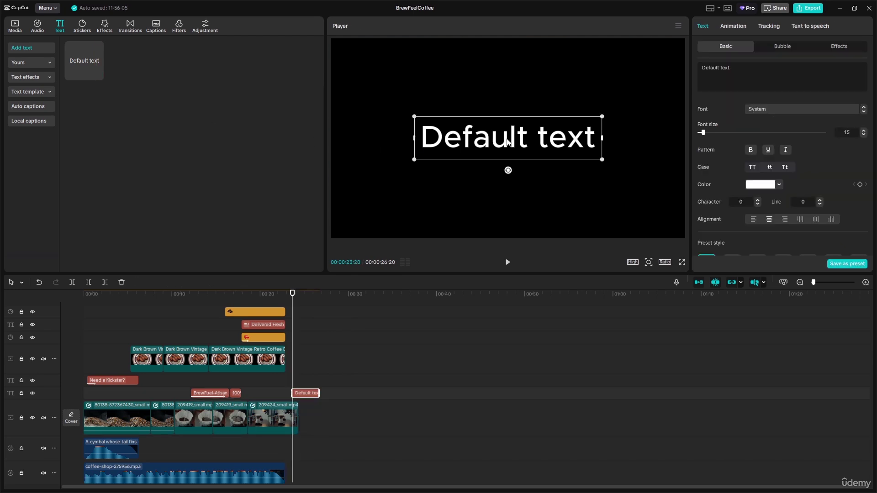
pyautogui.moveTo(506, 142); pyautogui.dragTo(502, 179)
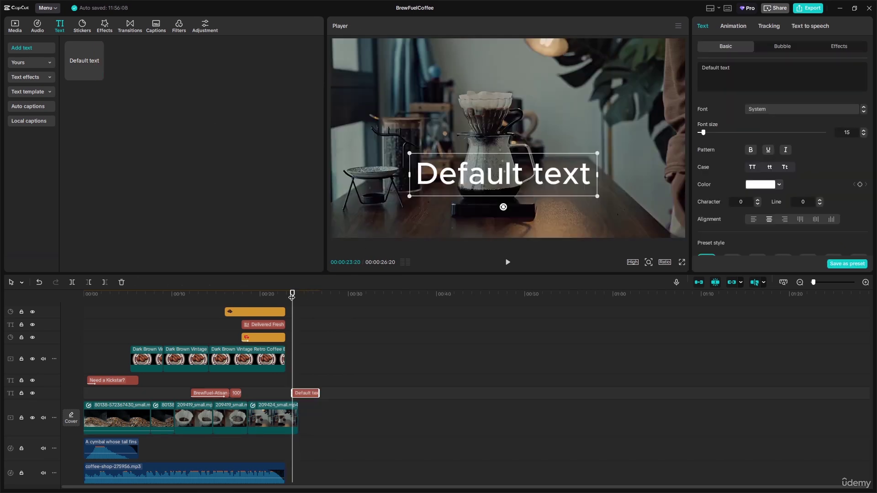
# Replace the default text's wording with "Order Now at BrewFuel.com".
pyautogui.moveTo(731, 68); pyautogui.dragTo(689, 67)
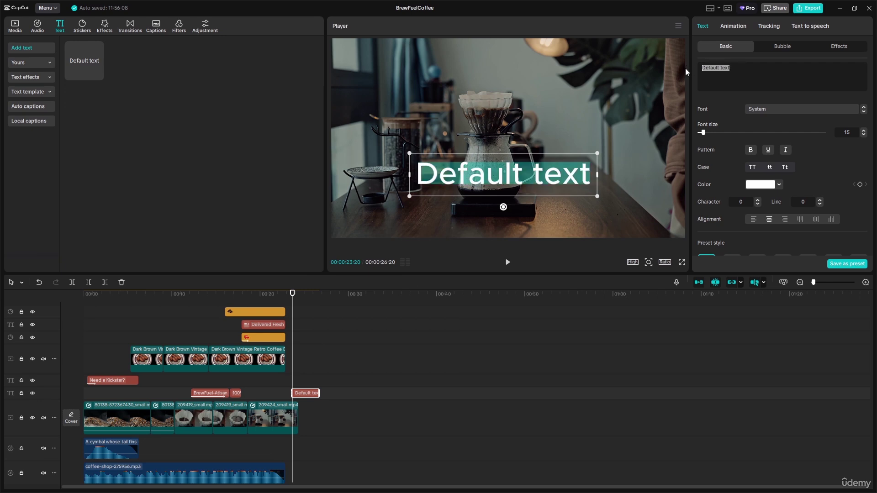
pyautogui.write('Oredd')
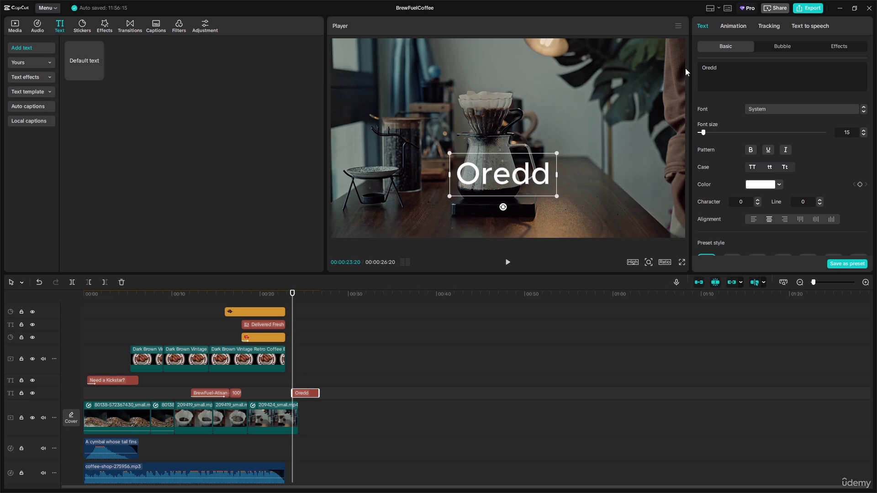
pyautogui.press('BackSpace')
pyautogui.press('BackSpace')
pyautogui.press('BackSpace')
pyautogui.write('der')
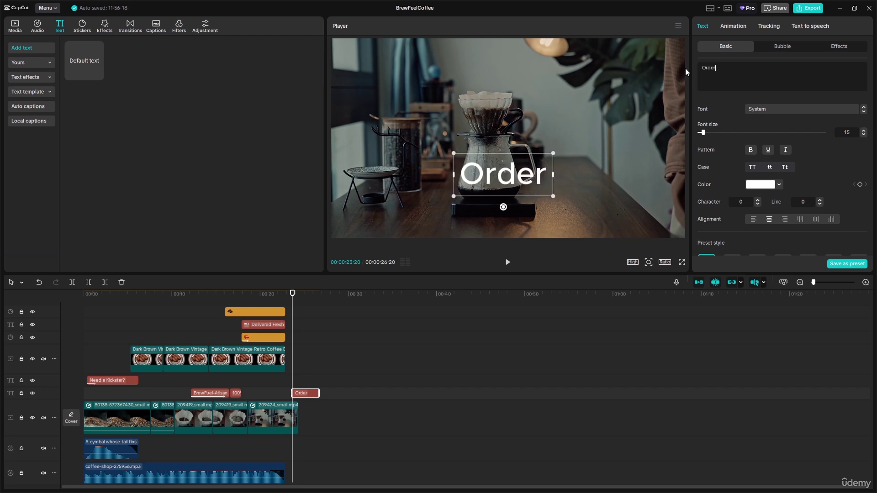
pyautogui.write(' No')
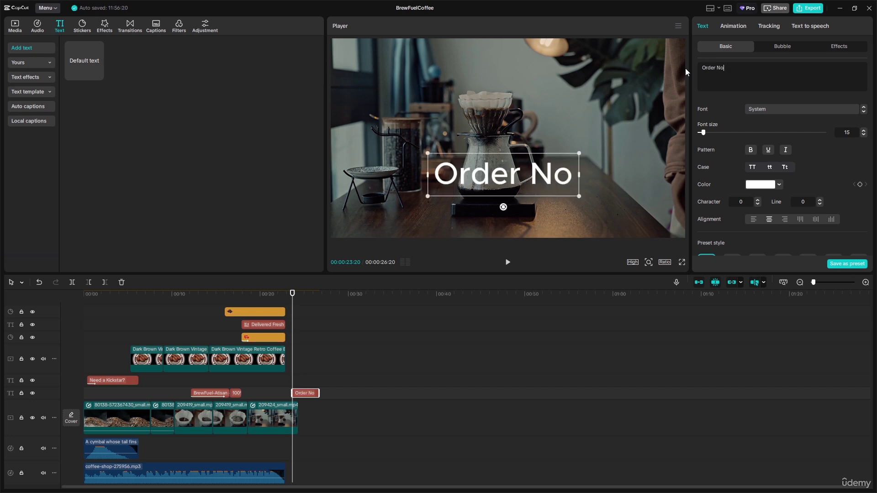
pyautogui.write('w at ')
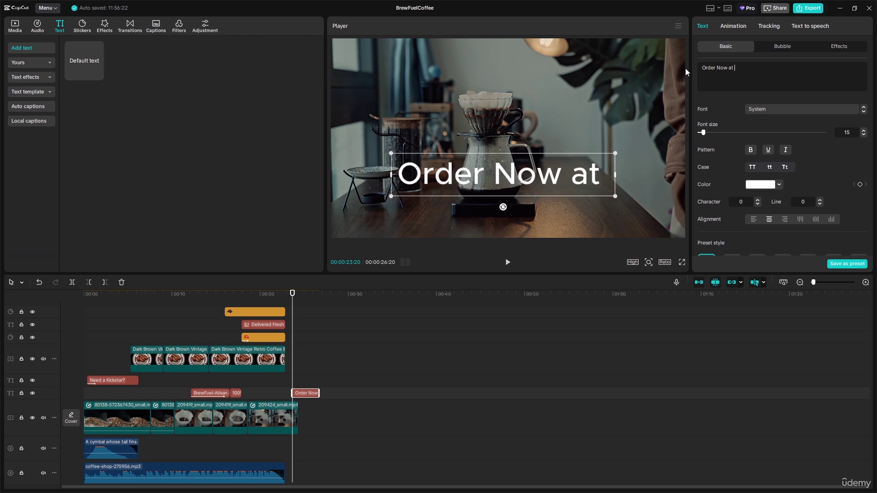
pyautogui.write('Brew')
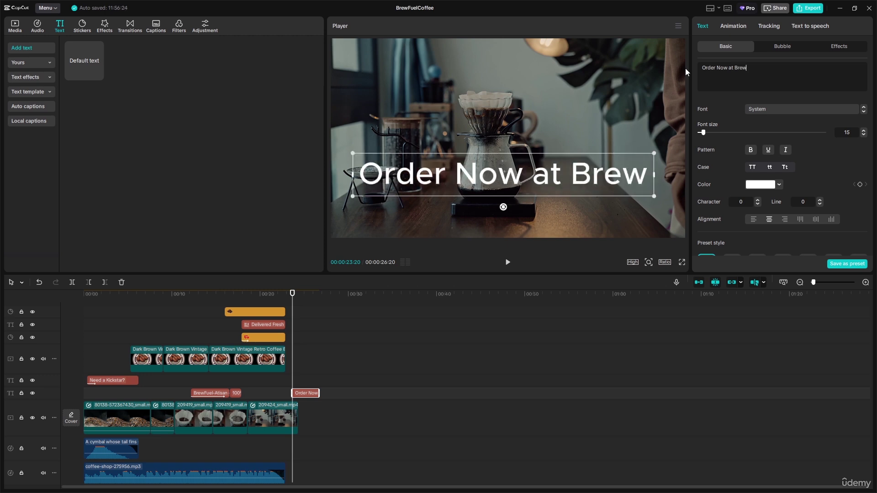
pyautogui.write('Fuel')
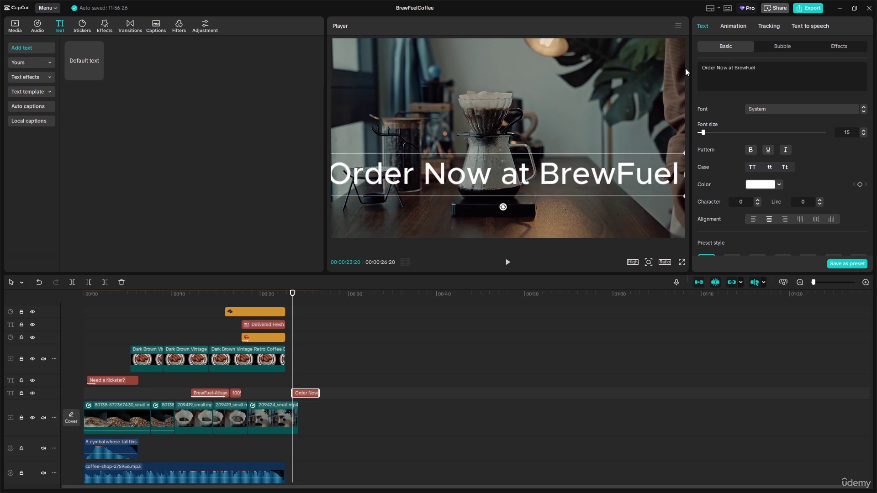
pyautogui.write('.com')
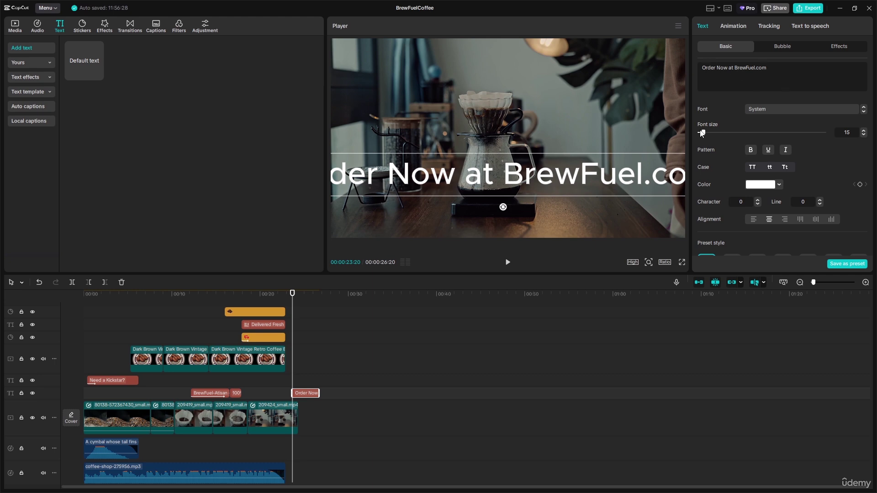
# Set the title's font size to 7, fit it between the logo's end and the last clip's end, and place it at the frame's lower edge.
pyautogui.moveTo(705, 134); pyautogui.dragTo(701, 133)
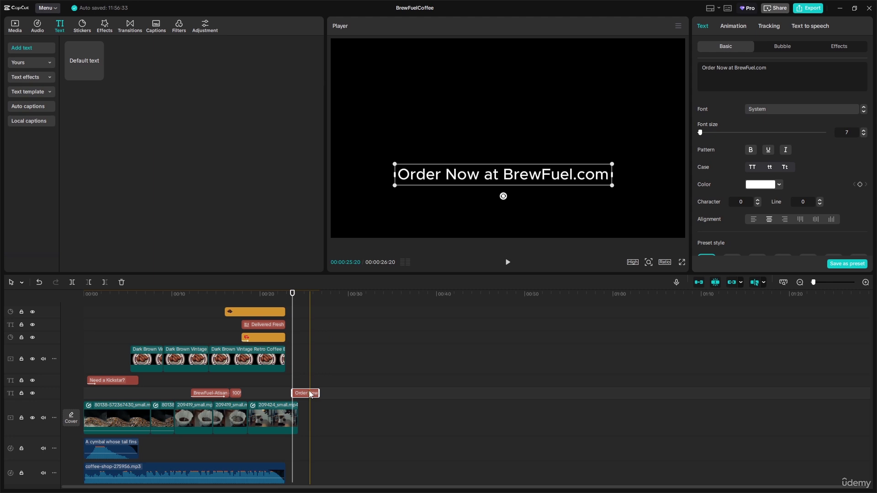
pyautogui.moveTo(308, 393); pyautogui.dragTo(298, 392)
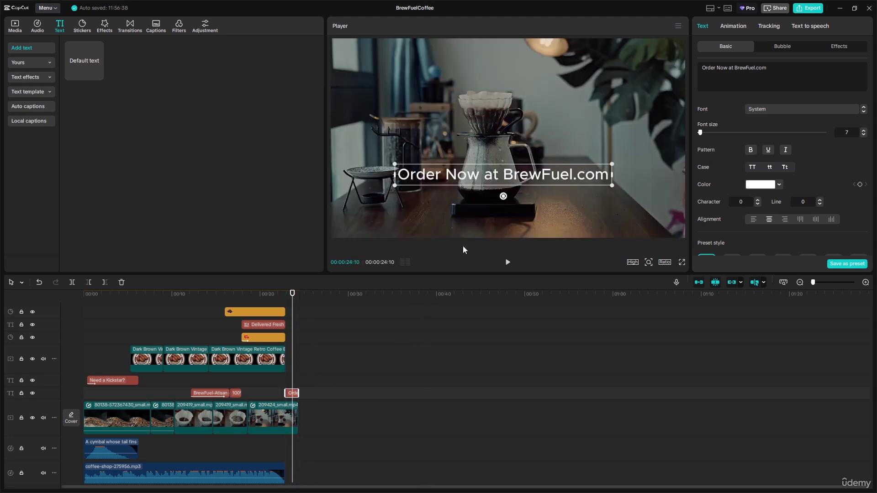
pyautogui.moveTo(482, 179); pyautogui.dragTo(483, 228)
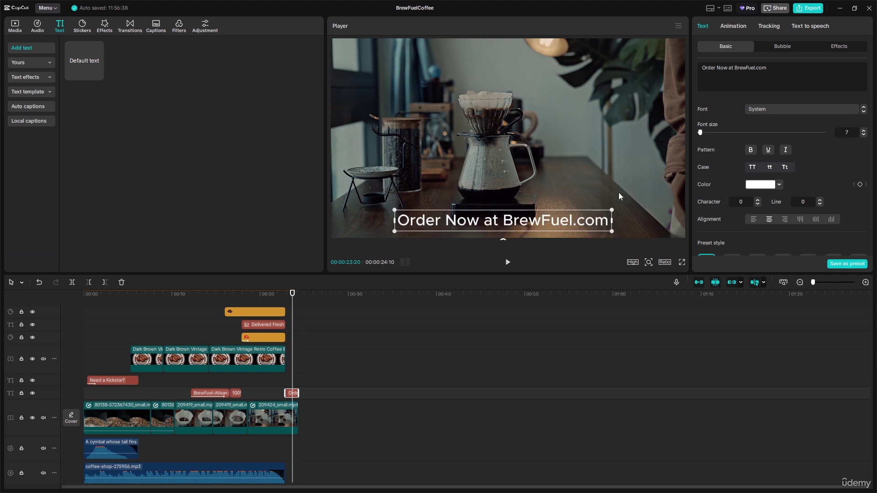
# Apply the preset style with black text on a white box to the "Order Now" title and resize it to slightly over half the frame's width.
pyautogui.scroll(-6, 824, 201)
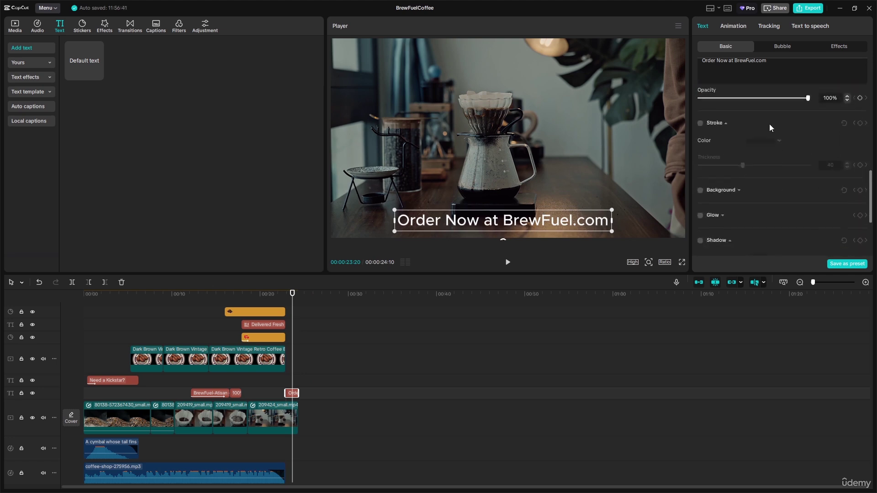
pyautogui.scroll(3, 769, 125)
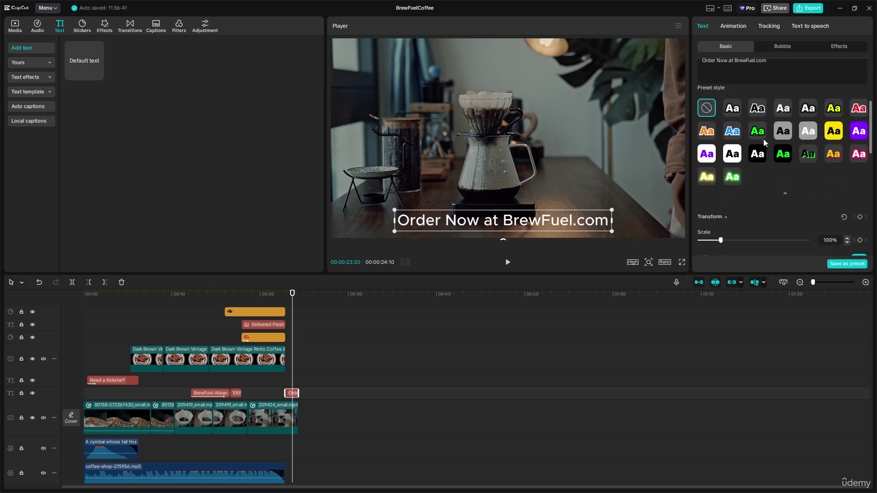
pyautogui.click(759, 111)
pyautogui.moveTo(612, 210); pyautogui.dragTo(584, 224)
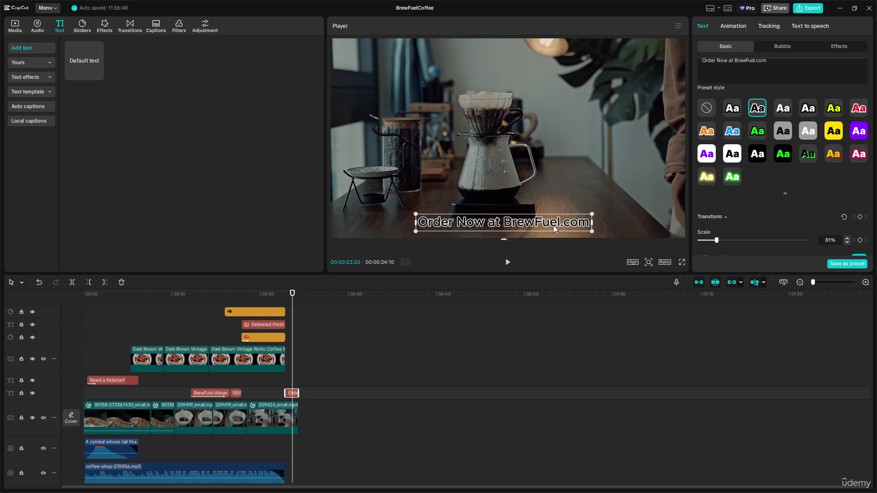
pyautogui.click(733, 156)
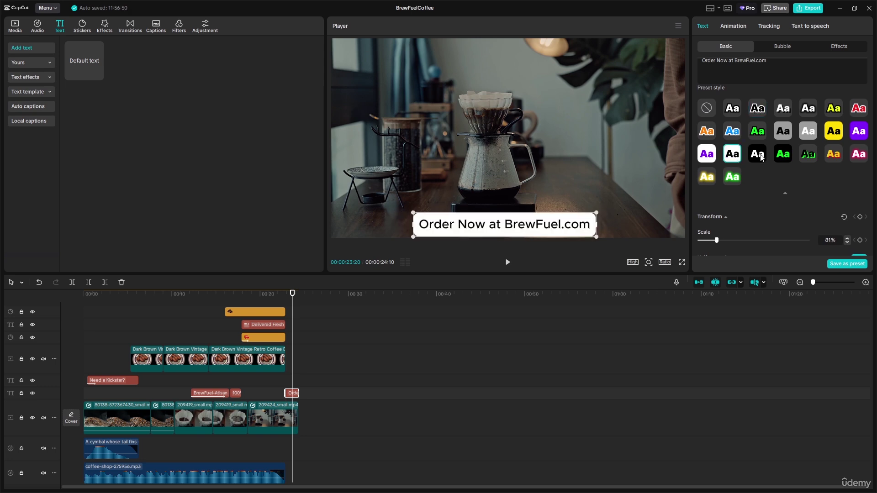
pyautogui.click(711, 157)
pyautogui.click(729, 158)
pyautogui.moveTo(597, 209); pyautogui.dragTo(620, 195)
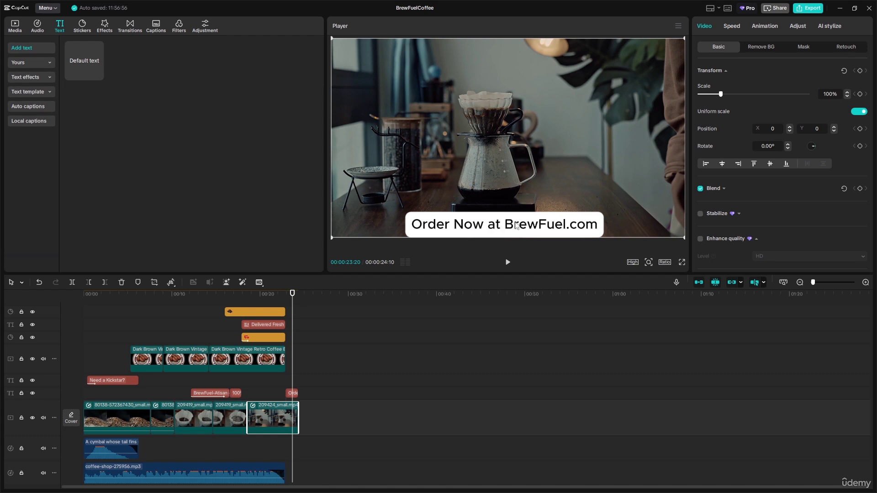
# Give the "Order Now at BrewFuel.com" title a Typewriter entrance animation lasting 1.0 s.
pyautogui.click(570, 226)
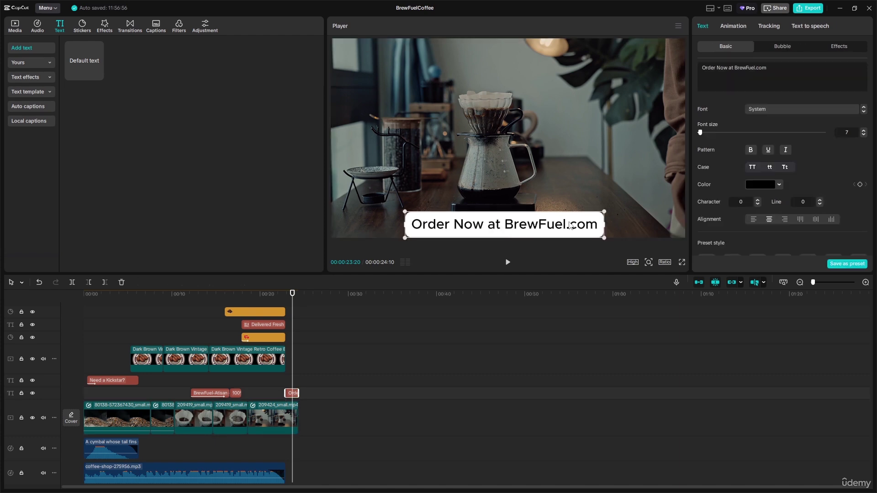
pyautogui.click(736, 22)
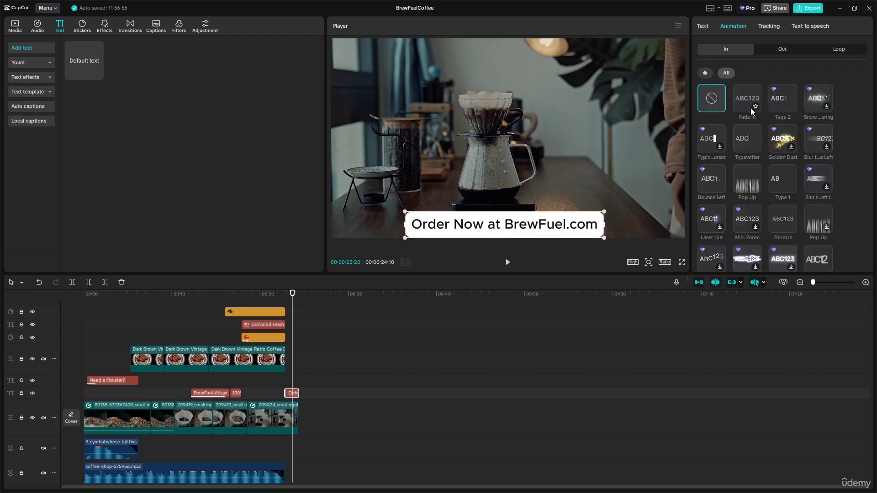
pyautogui.click(743, 142)
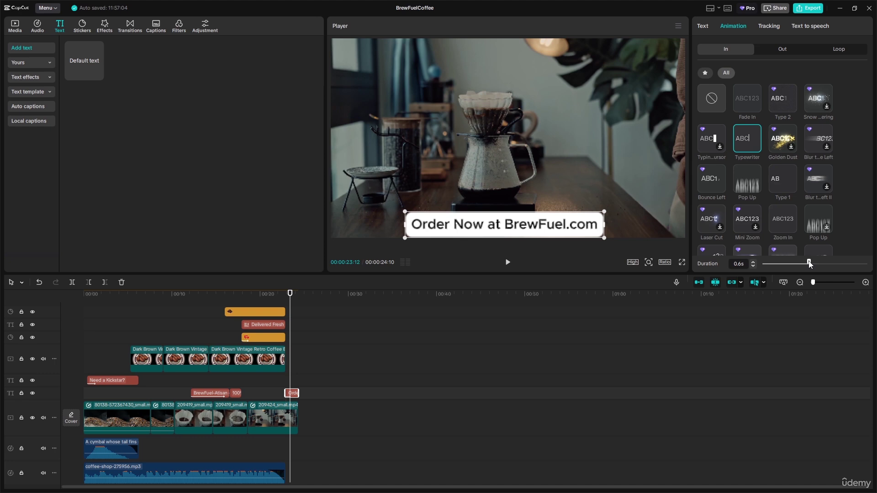
pyautogui.moveTo(809, 265); pyautogui.dragTo(811, 264)
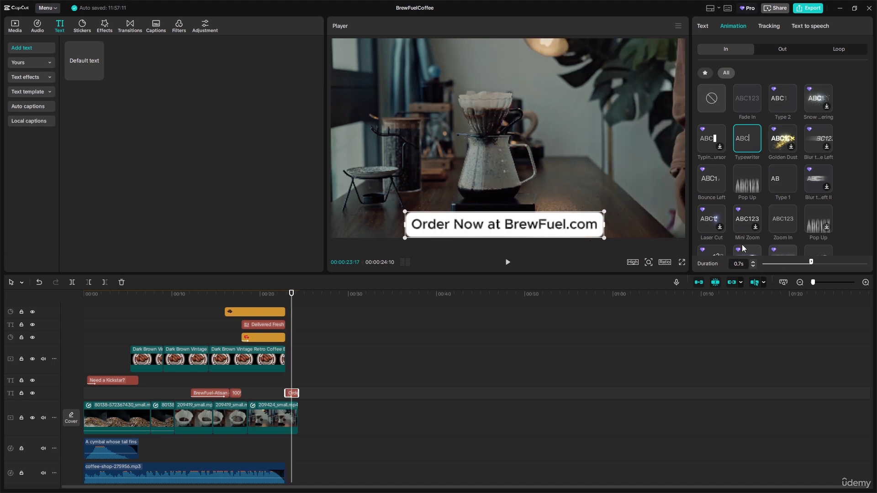
pyautogui.moveTo(813, 264); pyautogui.dragTo(832, 263)
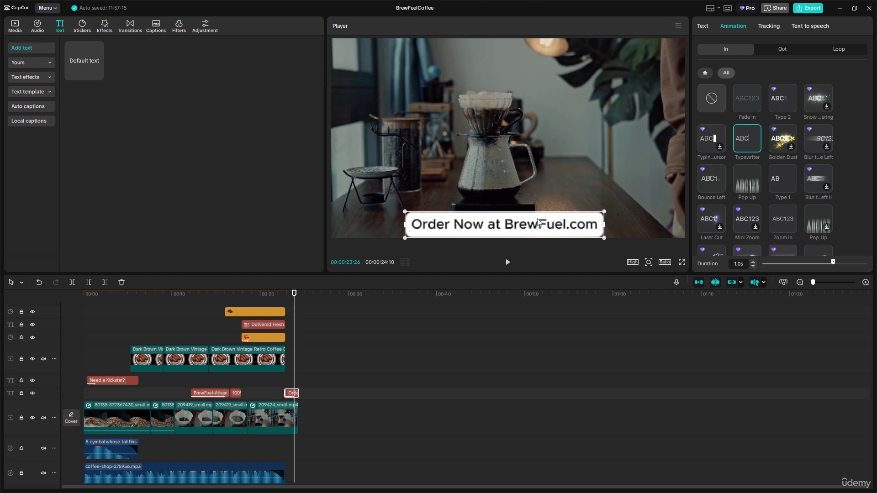
pyautogui.click(653, 210)
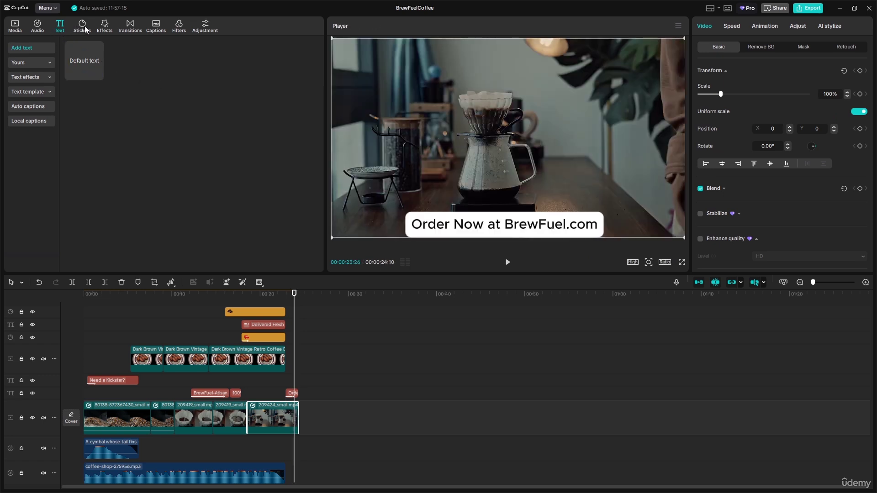
# Search the stock media library for "qR code".
pyautogui.click(19, 29)
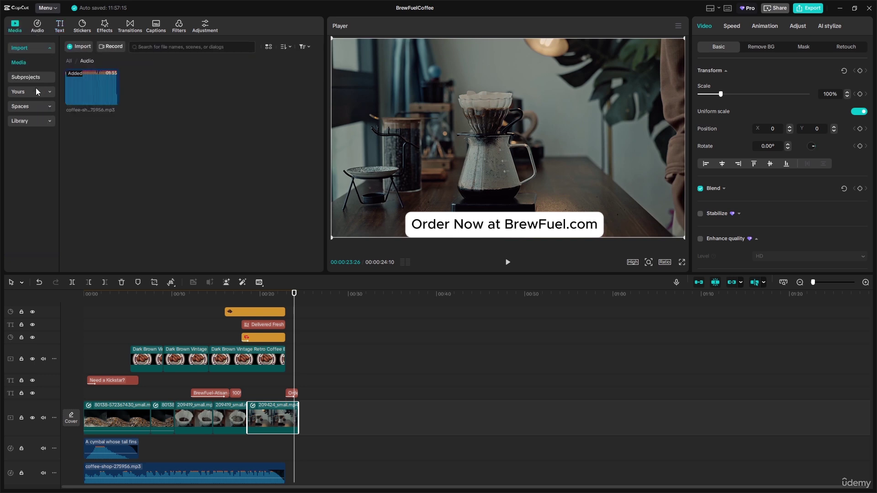
pyautogui.click(35, 121)
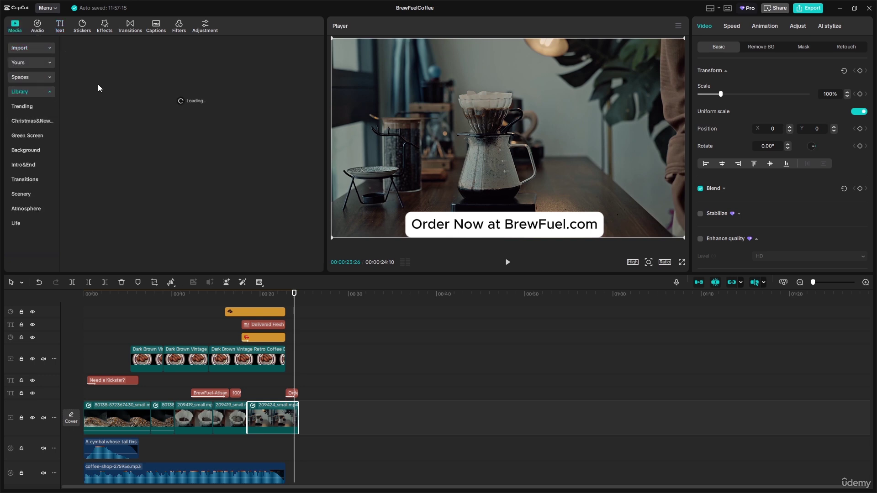
pyautogui.click(118, 47)
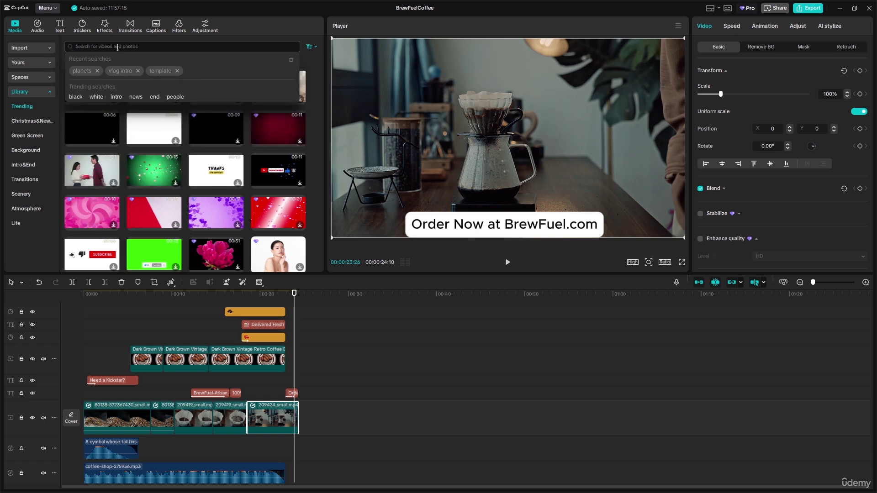
pyautogui.write('qu')
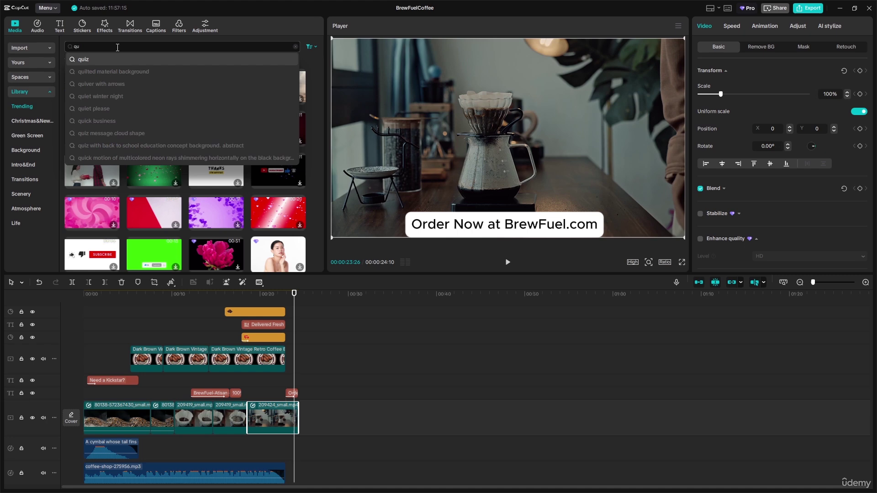
pyautogui.press('BackSpace')
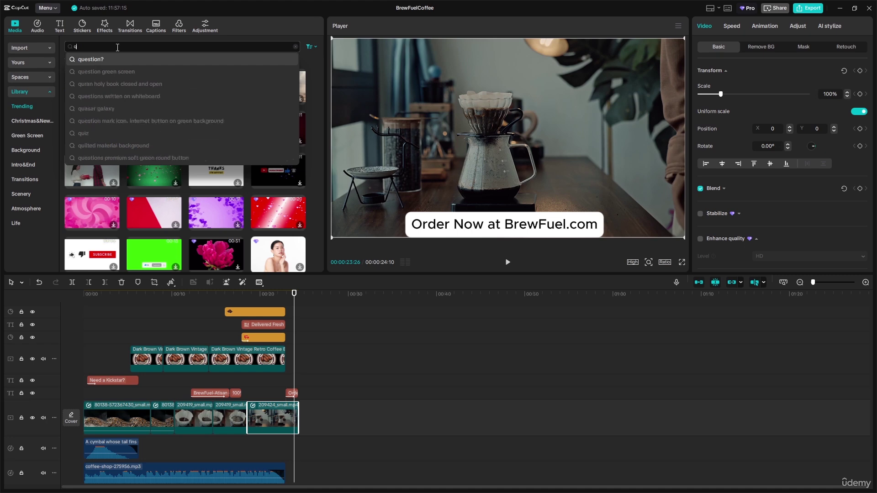
pyautogui.write('R')
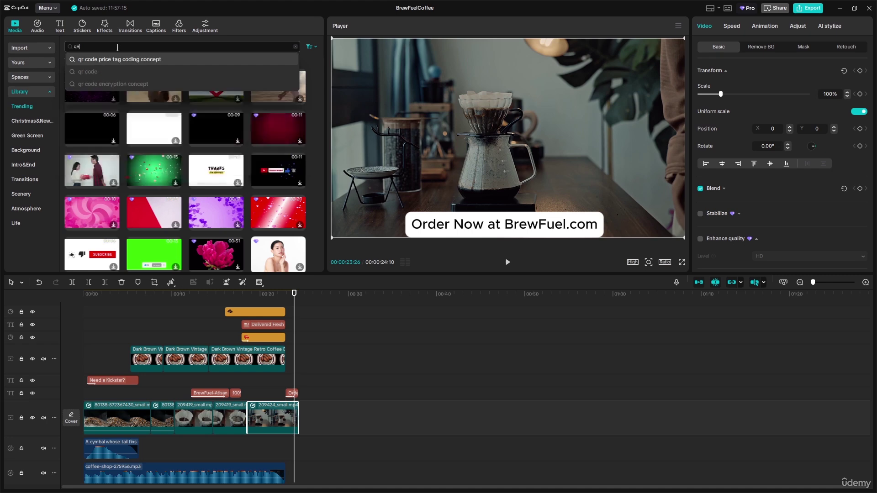
pyautogui.write(' code')
pyautogui.press('Return')
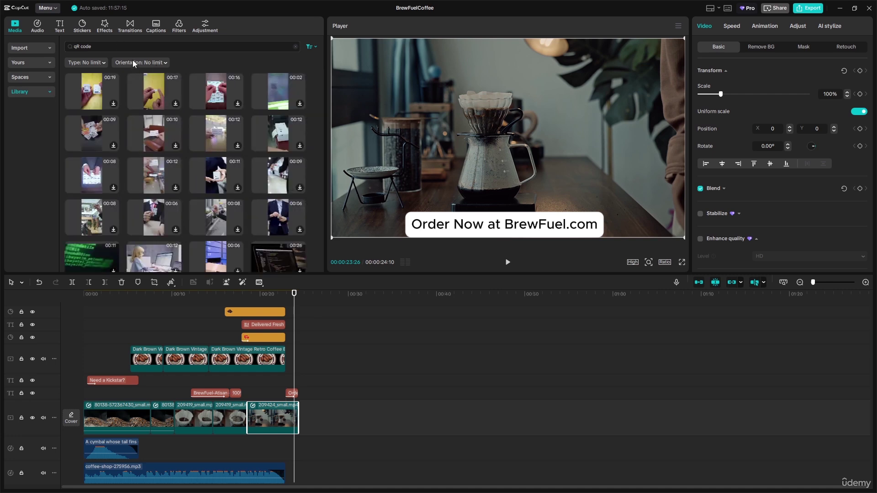
# Clear the "qR code" query from the stock media library search.
pyautogui.click(103, 46)
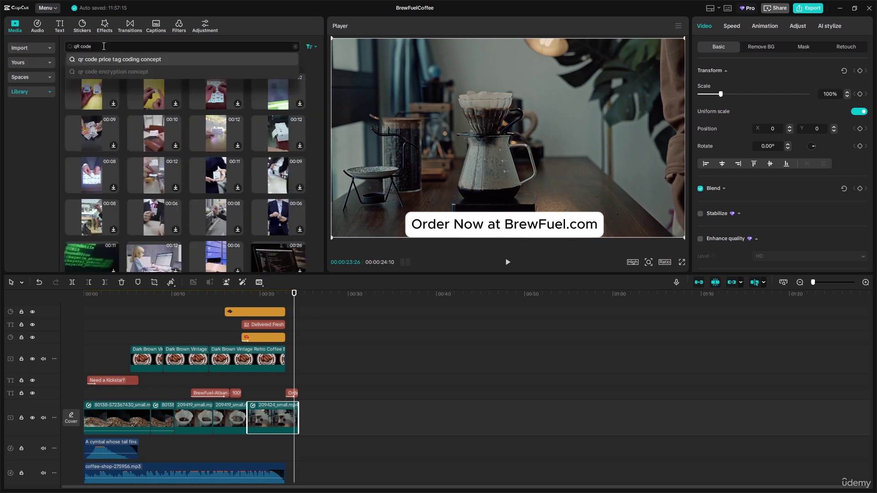
pyautogui.press('BackSpace')
pyautogui.press('BackSpace')
pyautogui.press('BackSpace')
pyautogui.press('BackSpace')
pyautogui.press('BackSpace')
pyautogui.press('BackSpace')
pyautogui.press('BackSpace')
# Search the sticker library for "qr code", replacing the earlier "coffee bean" query.
pyautogui.click(84, 28)
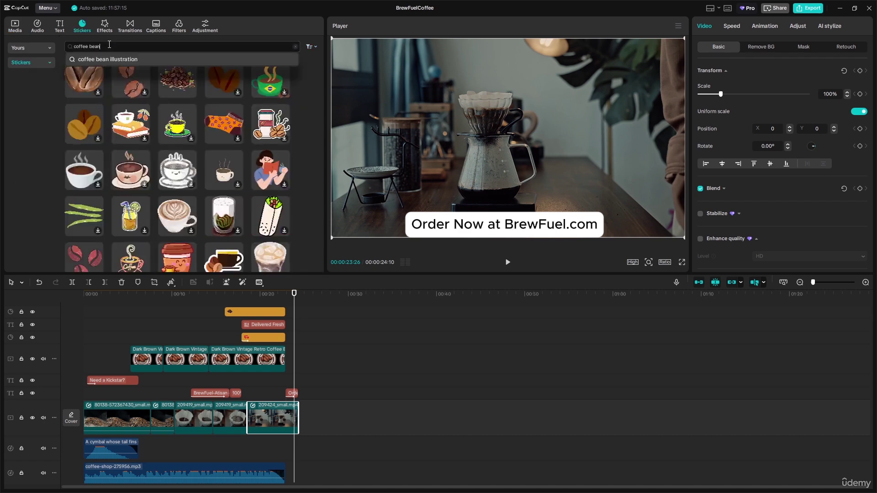
pyautogui.press('BackSpace')
pyautogui.press('BackSpace')
pyautogui.press('BackSpace')
pyautogui.press('BackSpace')
pyautogui.press('BackSpace')
pyautogui.press('BackSpace')
pyautogui.press('BackSpace')
pyautogui.press('BackSpace')
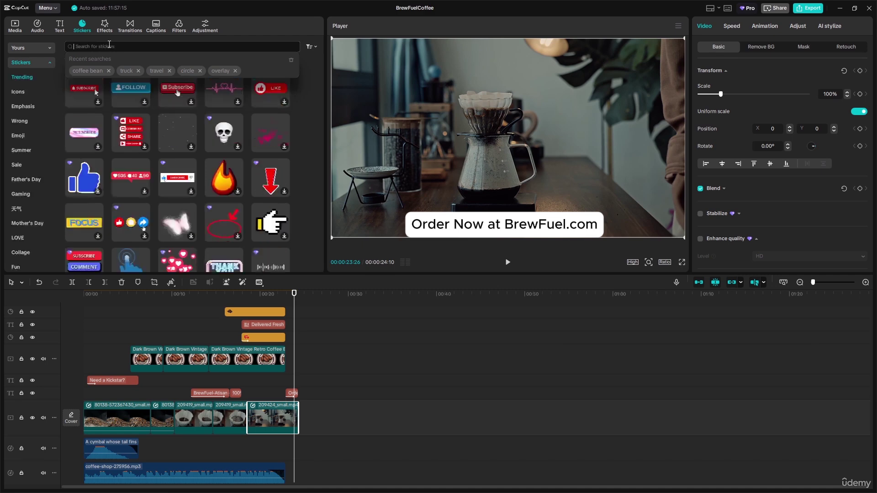
pyautogui.write('c')
pyautogui.write('r code')
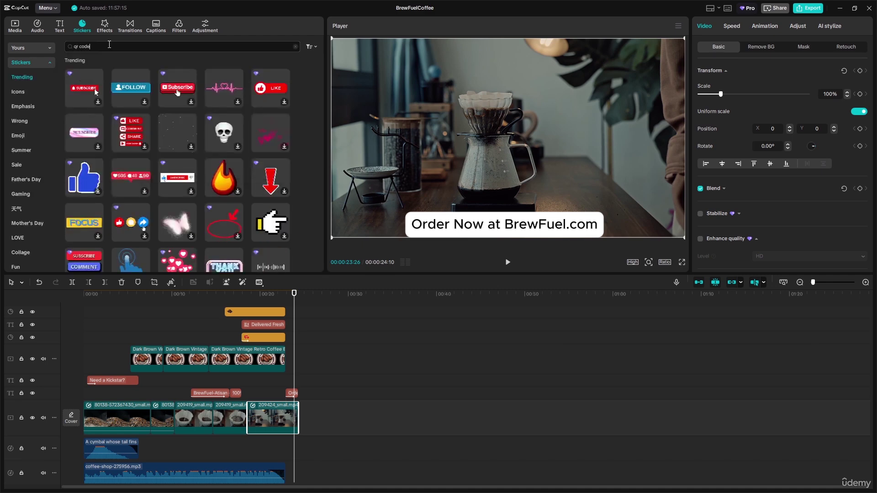
pyautogui.press('Return')
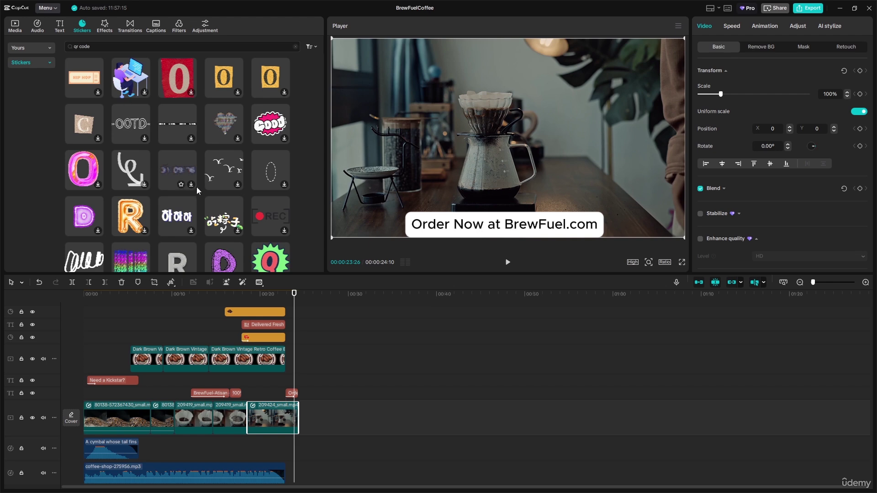
# Add the red book-shaped QR code sticker from the search results to its own track near the video's end.
pyautogui.scroll(-1, 198, 191)
pyautogui.scroll(-1, 151, 185)
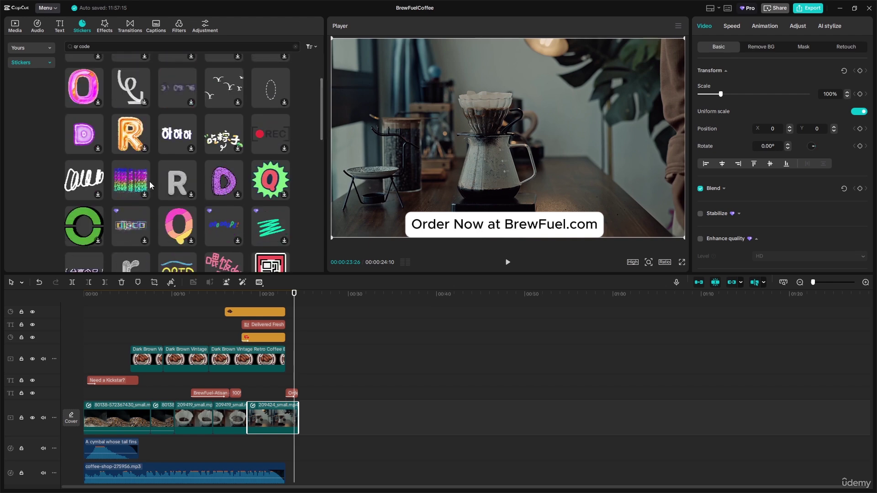
pyautogui.scroll(-1, 239, 201)
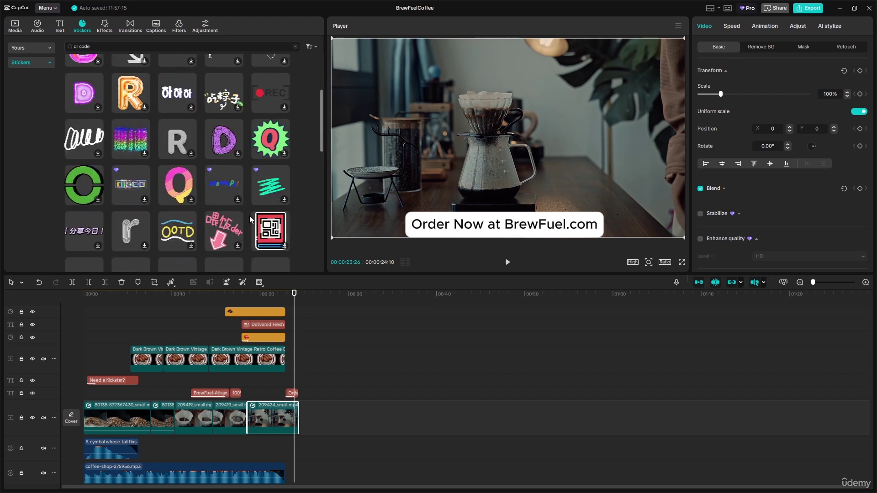
pyautogui.click(273, 227)
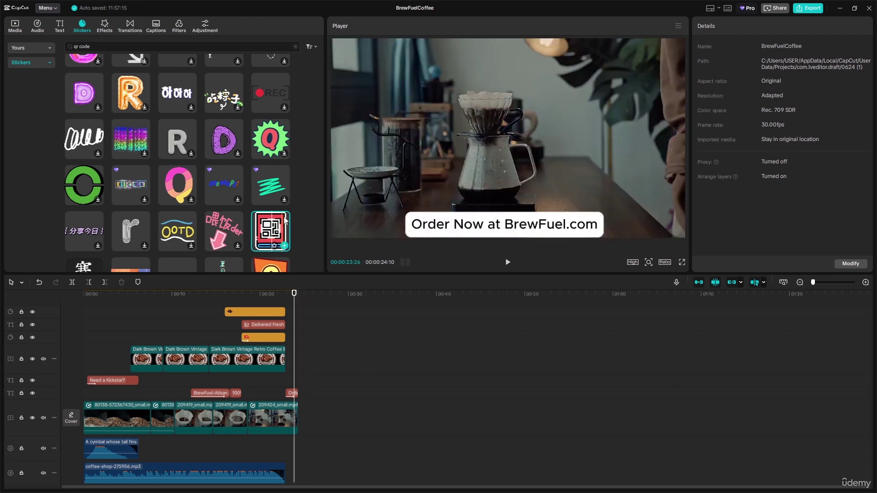
pyautogui.moveTo(271, 231); pyautogui.dragTo(295, 378)
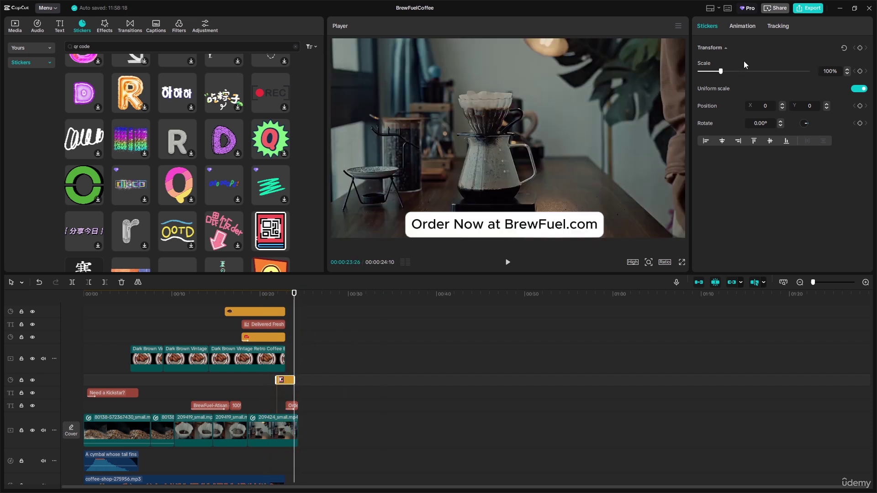
# Scale the QR code sticker to 16% and place it in the frame's lower-right corner at X 1740, Y -850.
pyautogui.moveTo(699, 73); pyautogui.dragTo(698, 73)
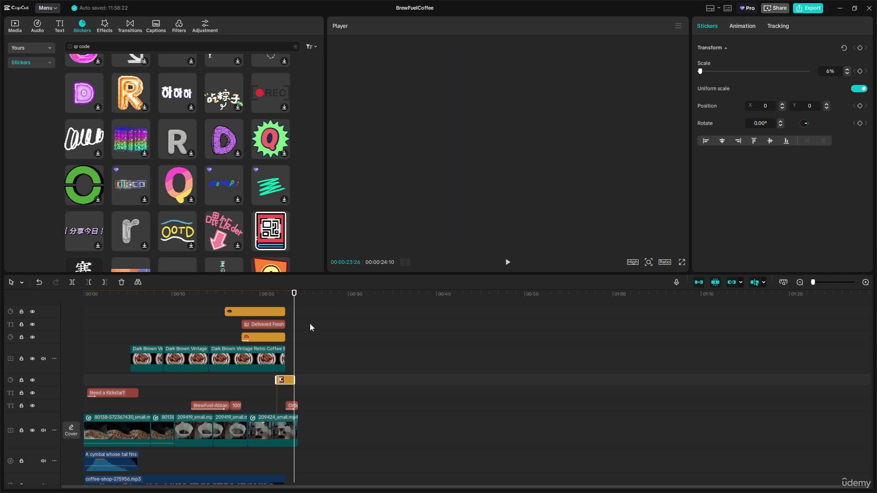
pyautogui.moveTo(294, 301); pyautogui.dragTo(296, 301)
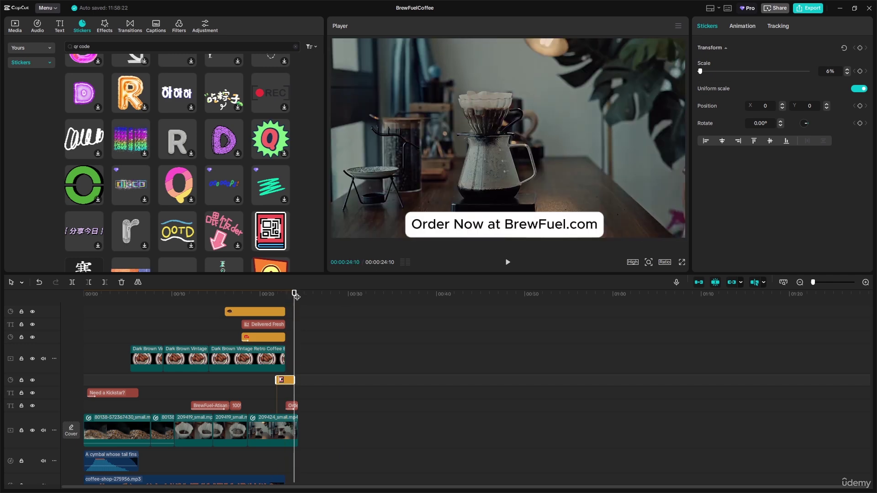
pyautogui.moveTo(295, 295); pyautogui.dragTo(281, 295)
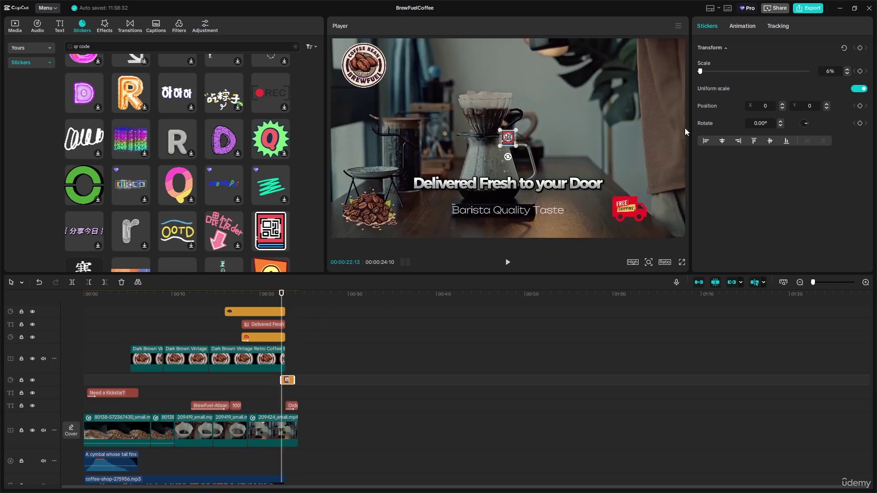
pyautogui.moveTo(702, 70); pyautogui.dragTo(702, 72)
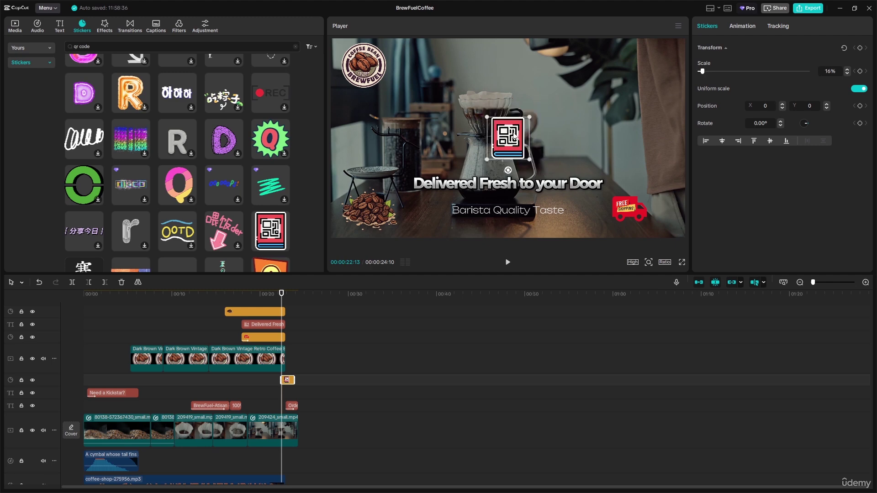
pyautogui.moveTo(514, 136); pyautogui.dragTo(652, 225)
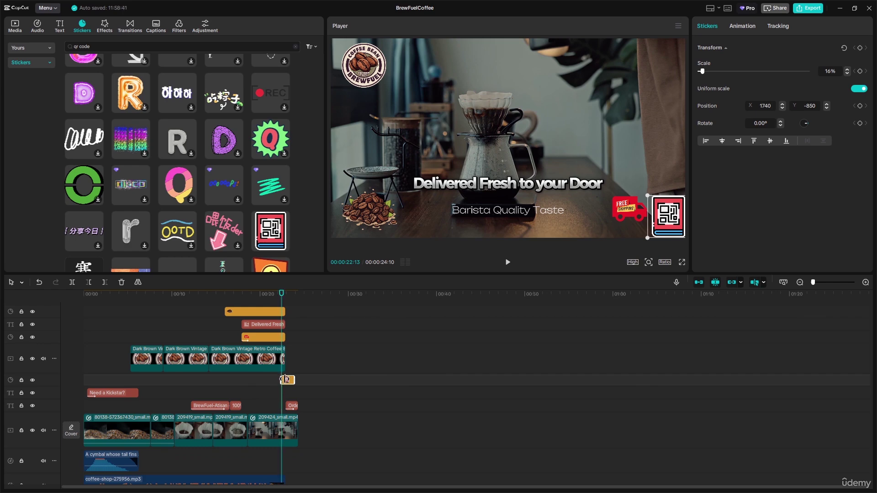
# Trim the QR code sticker's start to the beginning of the "Order Now" title and review the closing scene.
pyautogui.moveTo(284, 379); pyautogui.dragTo(289, 379)
pyautogui.moveTo(282, 293); pyautogui.dragTo(295, 294)
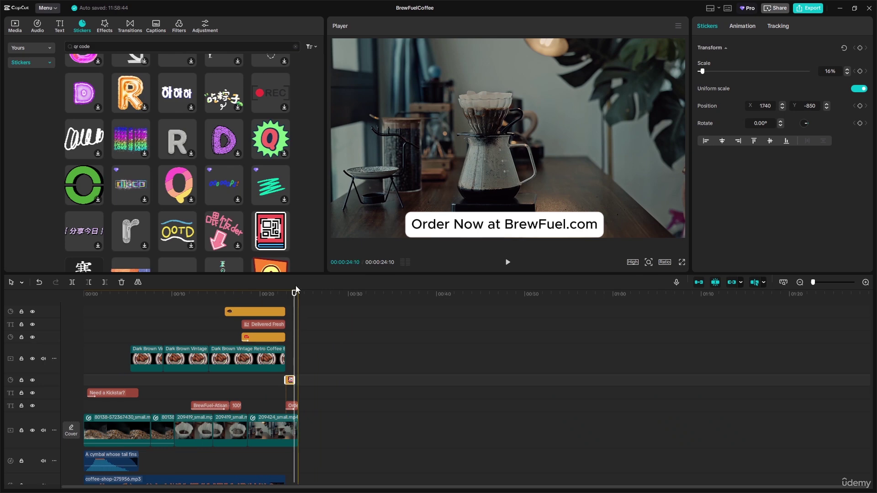
pyautogui.moveTo(294, 294); pyautogui.dragTo(271, 295)
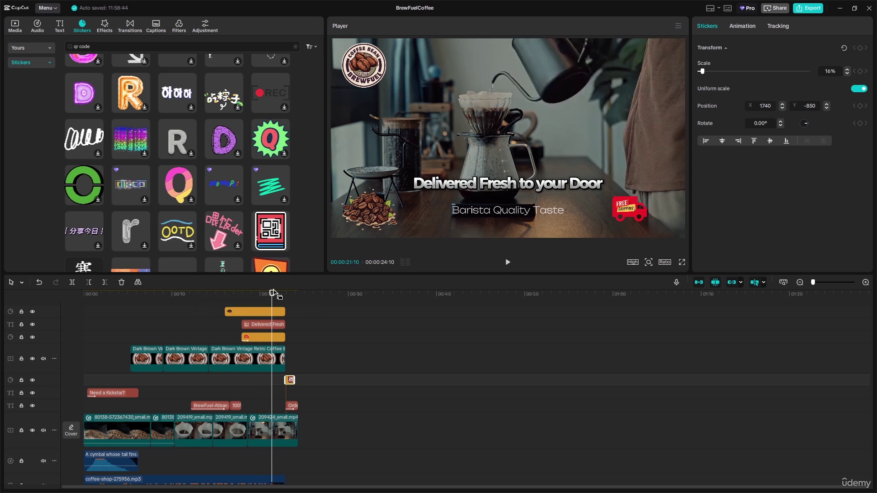
# Add a Fold Over transition between the two coffee bean clips on the main track and preview it.
pyautogui.moveTo(272, 294); pyautogui.dragTo(130, 295)
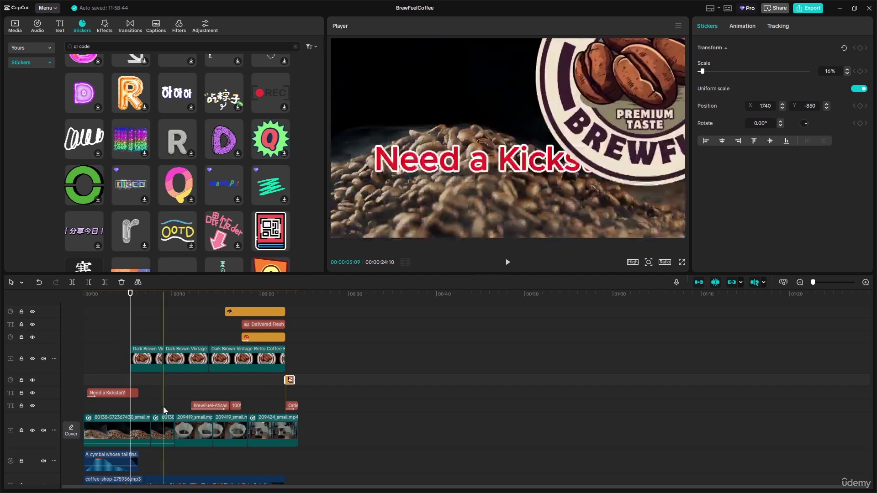
pyautogui.click(147, 392)
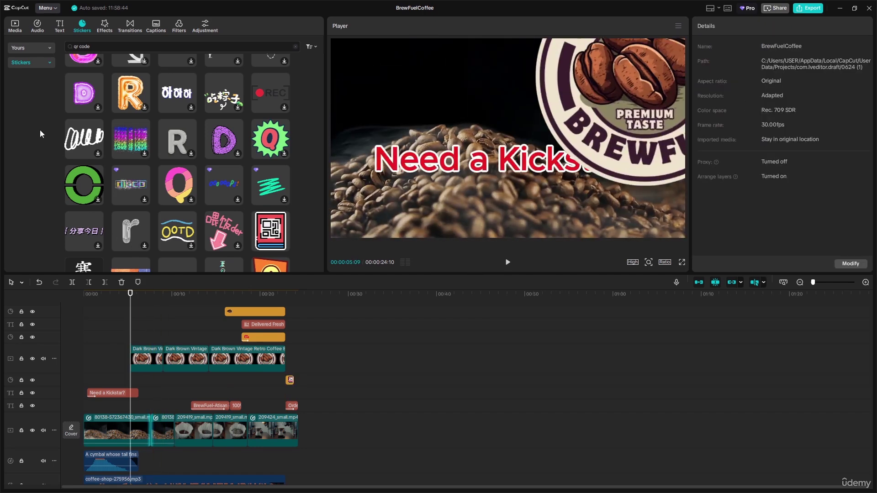
pyautogui.click(130, 25)
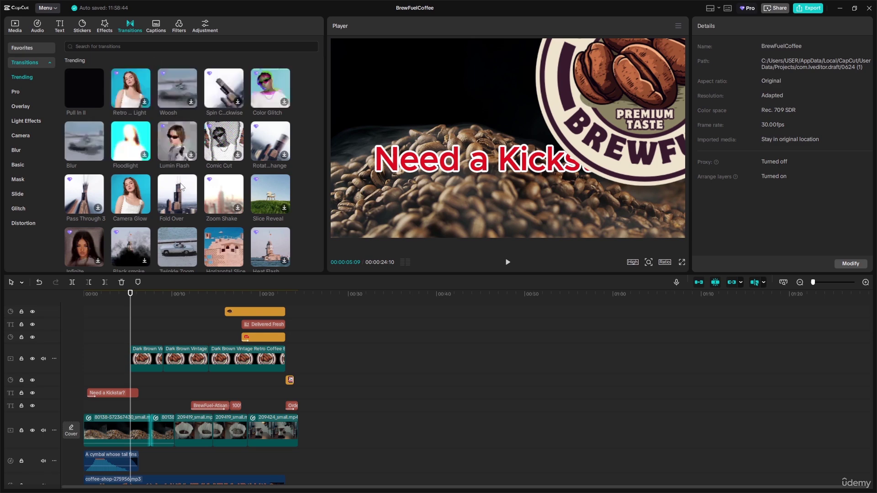
pyautogui.moveTo(181, 190)
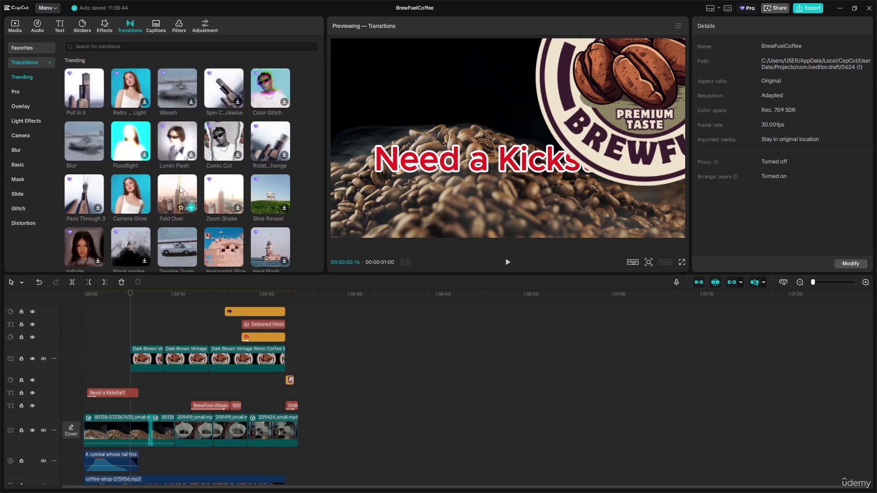
pyautogui.click(179, 185)
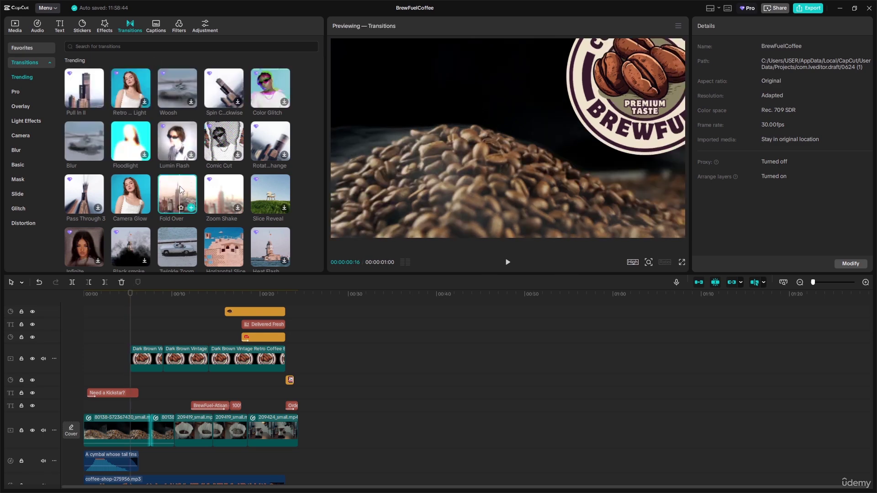
pyautogui.moveTo(180, 186); pyautogui.dragTo(155, 396)
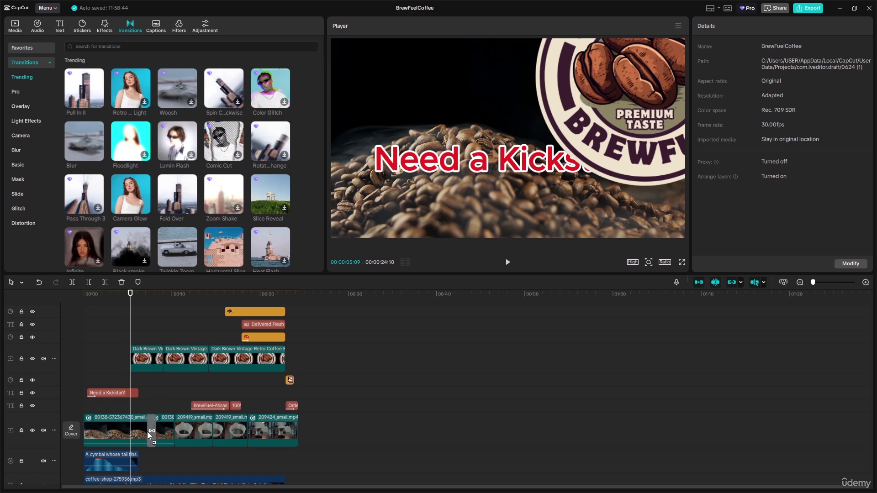
pyautogui.moveTo(149, 435); pyautogui.dragTo(149, 434)
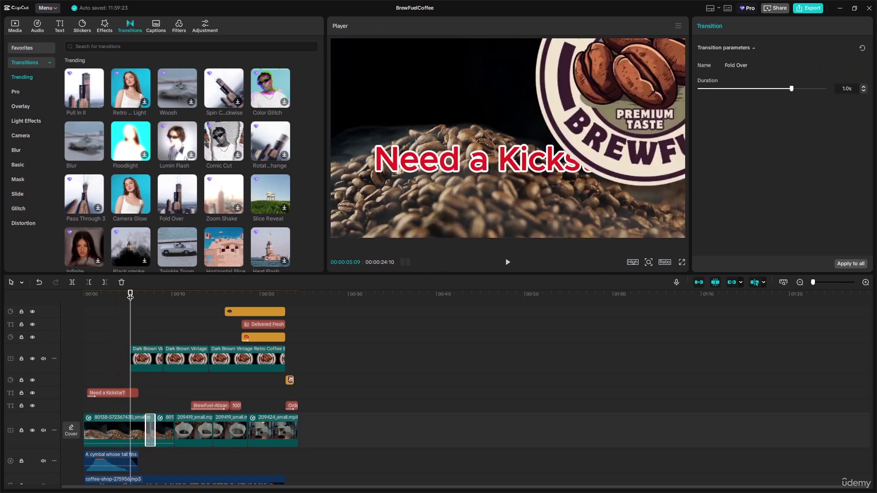
pyautogui.moveTo(136, 293); pyautogui.dragTo(138, 293)
pyautogui.press('space')
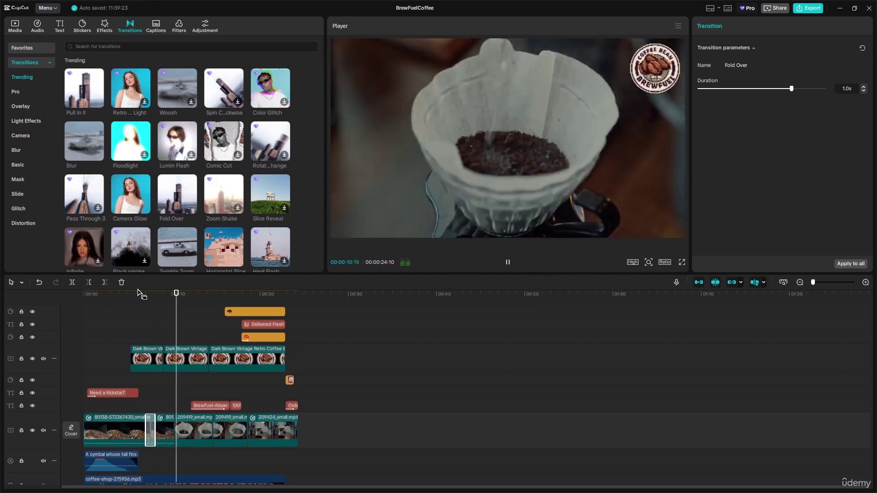
pyautogui.press('space')
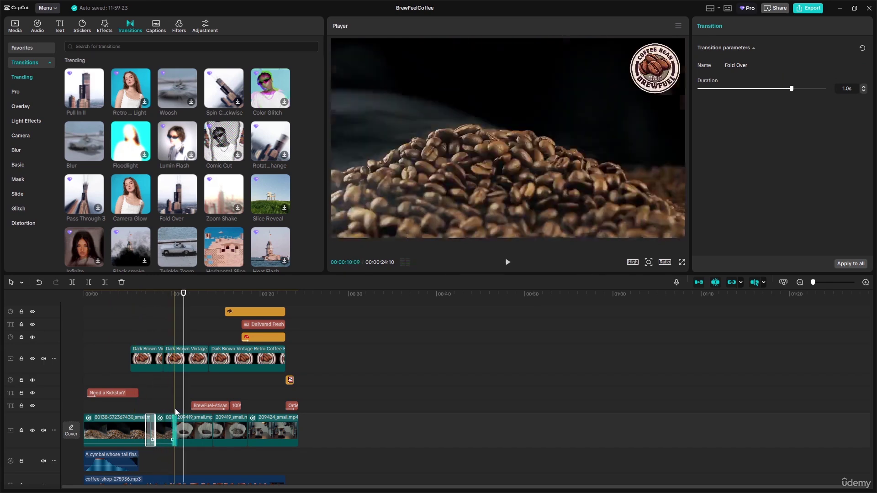
# Add a Twinkle Zoom transition between the second coffee bean clip and the first 209419_small.mp4 clip, and preview it.
pyautogui.moveTo(180, 249); pyautogui.dragTo(171, 433)
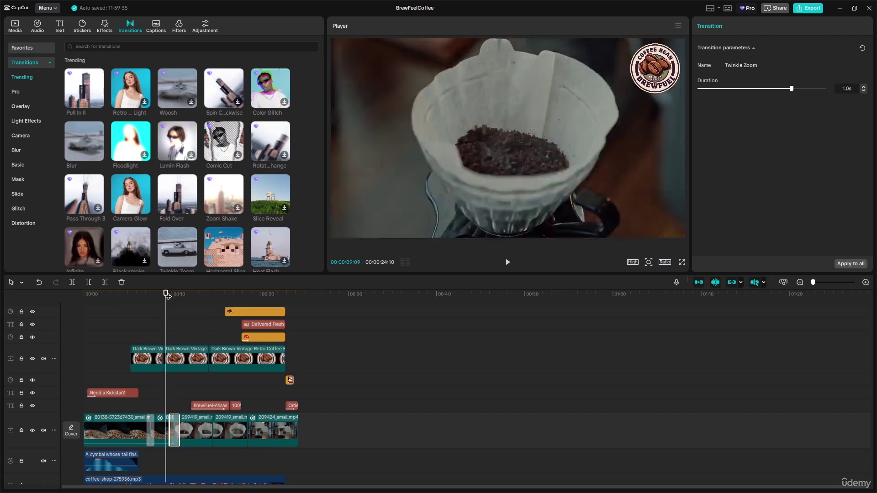
pyautogui.click(163, 299)
pyautogui.press('space')
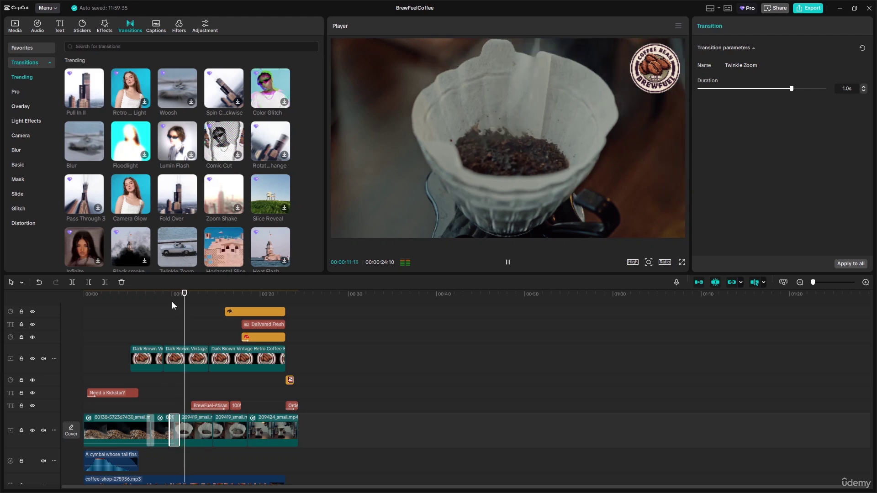
pyautogui.press('space')
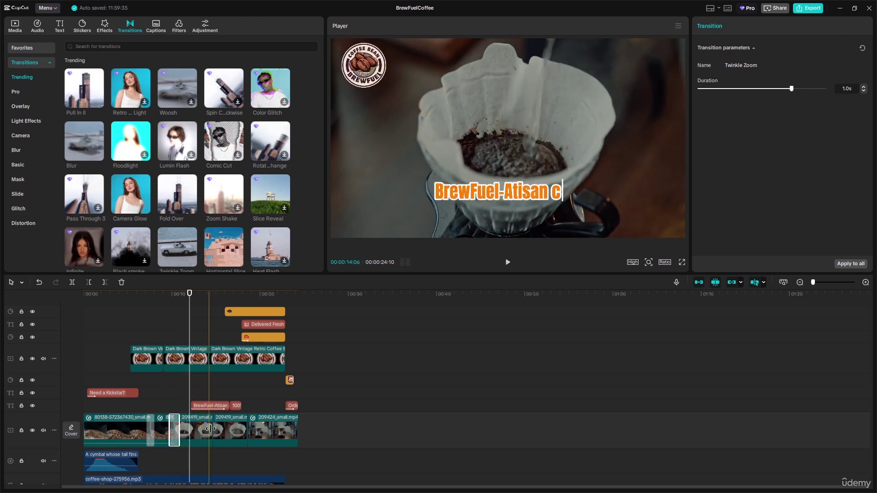
# Add a Horizontal Slice transition between the two 209419_small.mp4 clips and preview it.
pyautogui.click(210, 429)
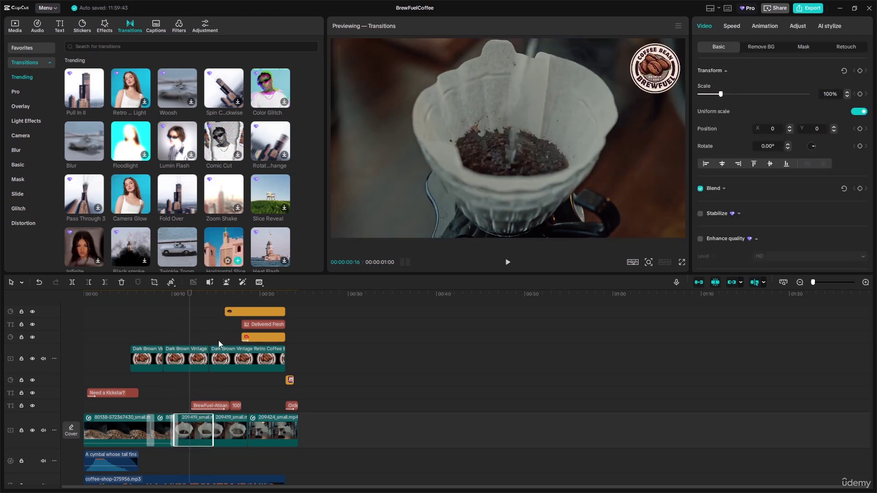
pyautogui.click(211, 428)
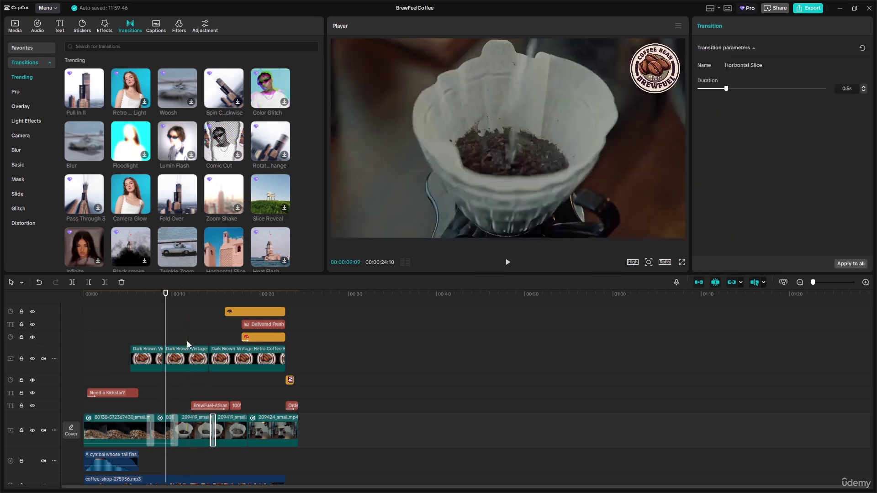
pyautogui.click(207, 297)
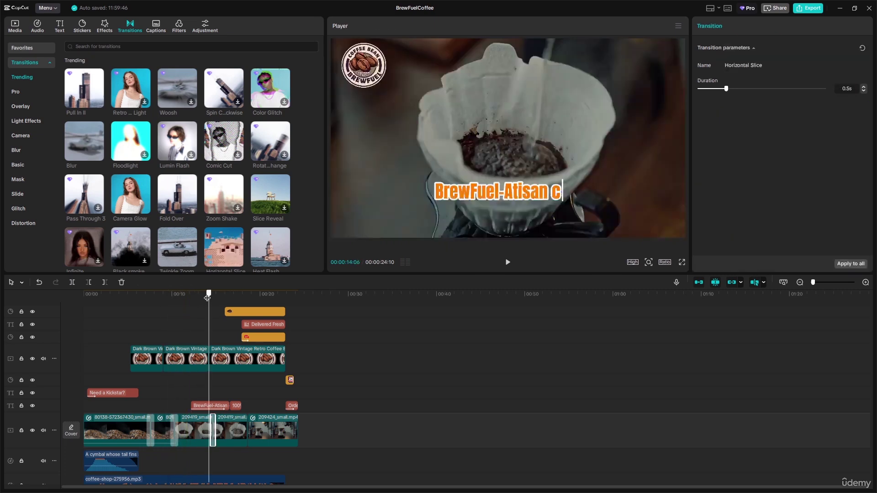
pyautogui.press('space')
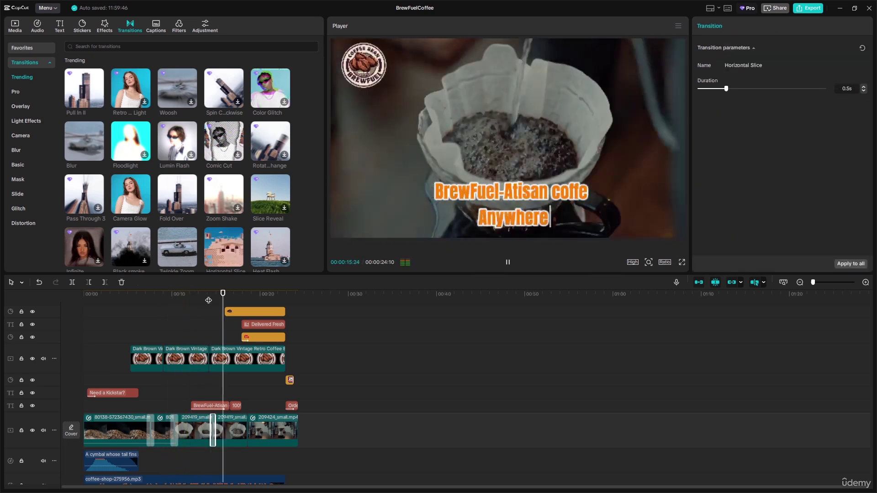
pyautogui.press('space')
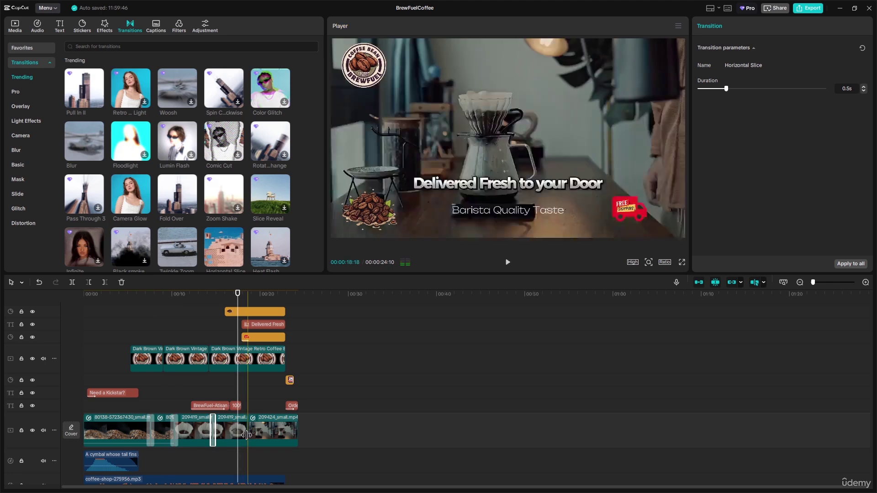
# Add a Bottom Left transition between the second 209419_small.mp4 clip and the 209424_small.mp4 clip, and preview it.
pyautogui.click(242, 432)
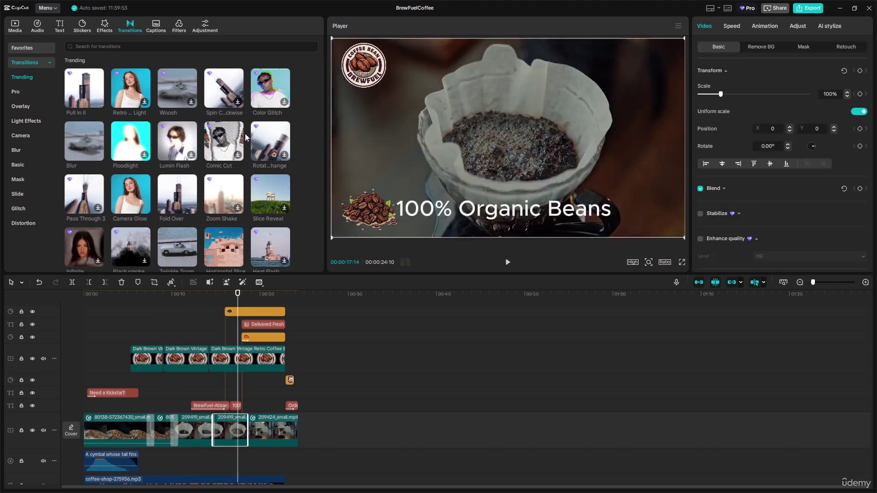
pyautogui.scroll(-3, 269, 192)
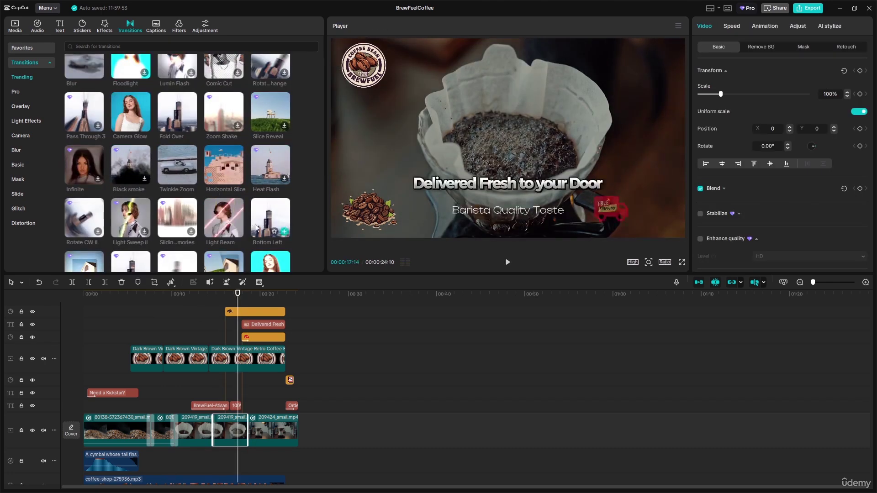
pyautogui.moveTo(247, 225); pyautogui.dragTo(248, 434)
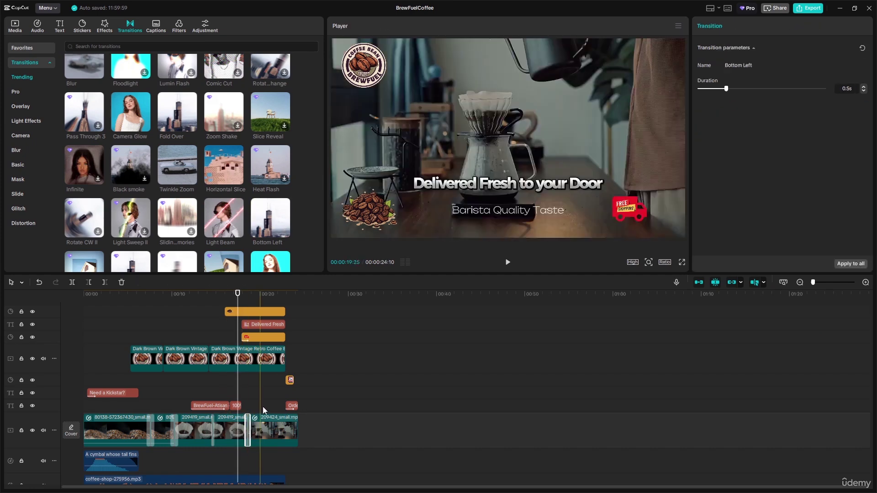
pyautogui.click(507, 263)
pyautogui.click(99, 293)
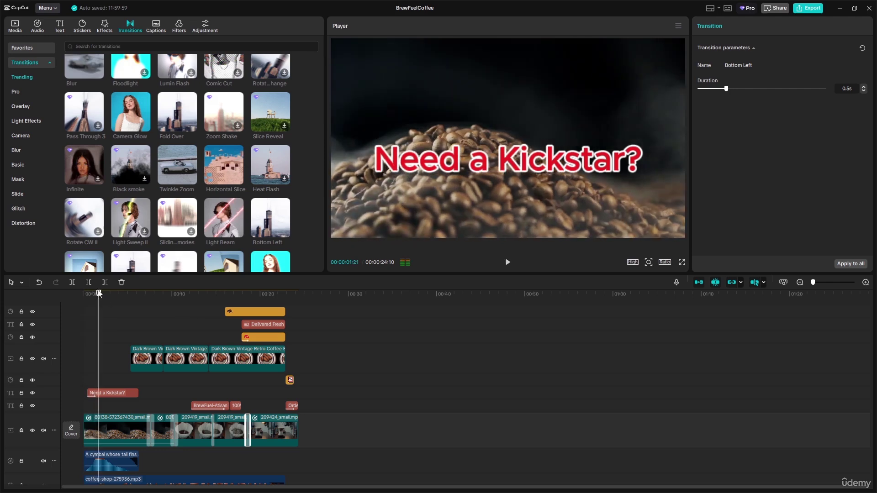
pyautogui.moveTo(99, 295); pyautogui.dragTo(231, 294)
pyautogui.press('space')
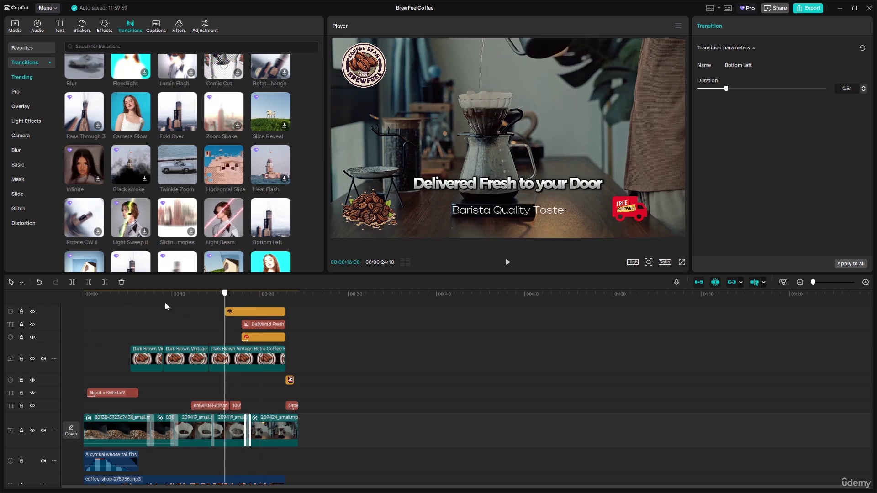
# Play back the first coffee bean clip where the logo enters over the opening title.
pyautogui.click(130, 312)
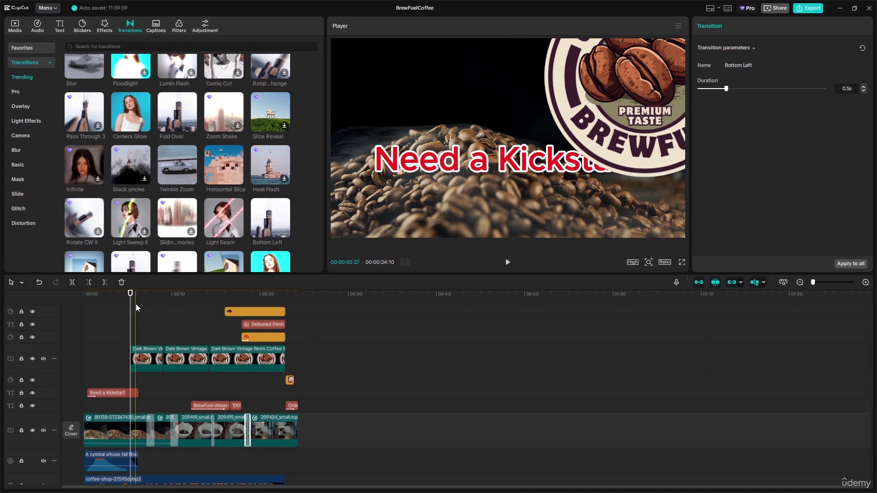
pyautogui.click(135, 429)
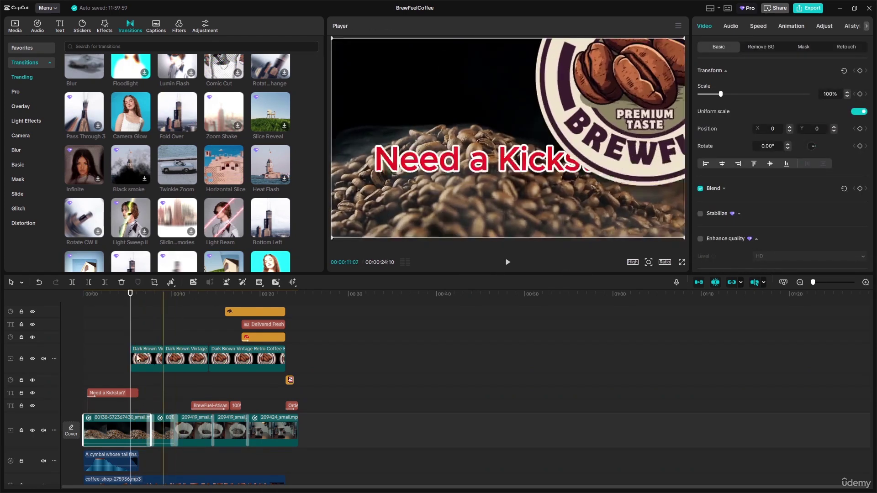
pyautogui.moveTo(130, 292)
pyautogui.mouseDown()
pyautogui.moveTo(162, 291)
pyautogui.moveTo(131, 292)
pyautogui.mouseUp()
pyautogui.press('space')
pyautogui.press('space')
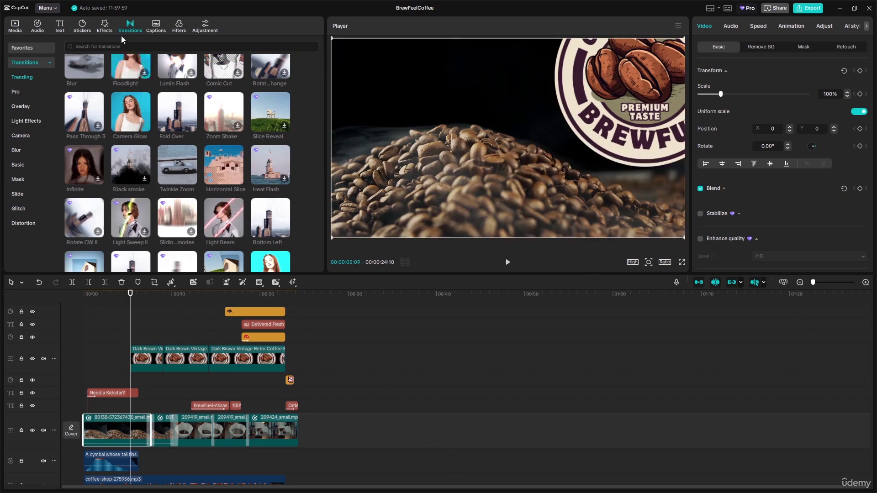
# Add the Butterfly Dream video effect on its own track above the second coffee bean clip and preview it.
pyautogui.click(105, 25)
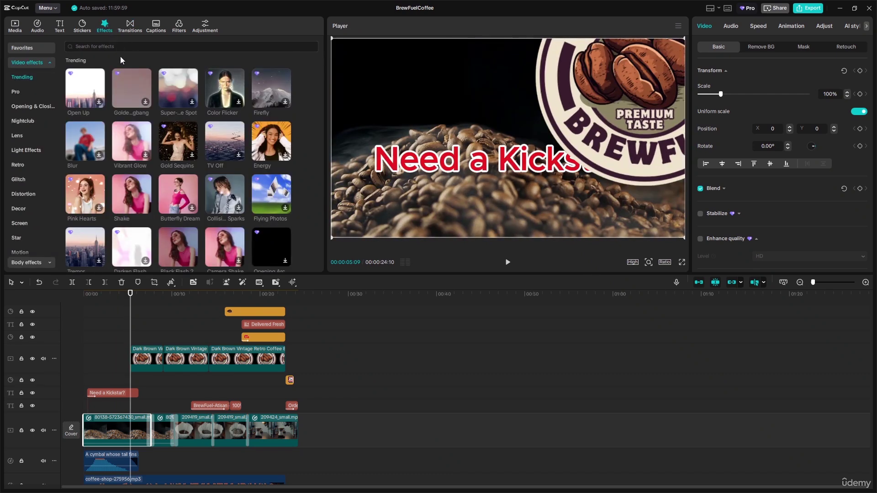
pyautogui.moveTo(126, 191)
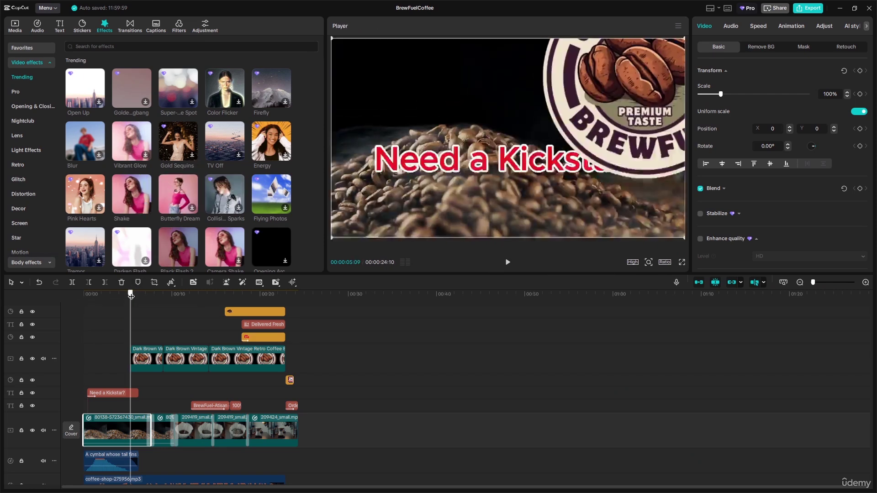
pyautogui.moveTo(133, 295); pyautogui.dragTo(167, 299)
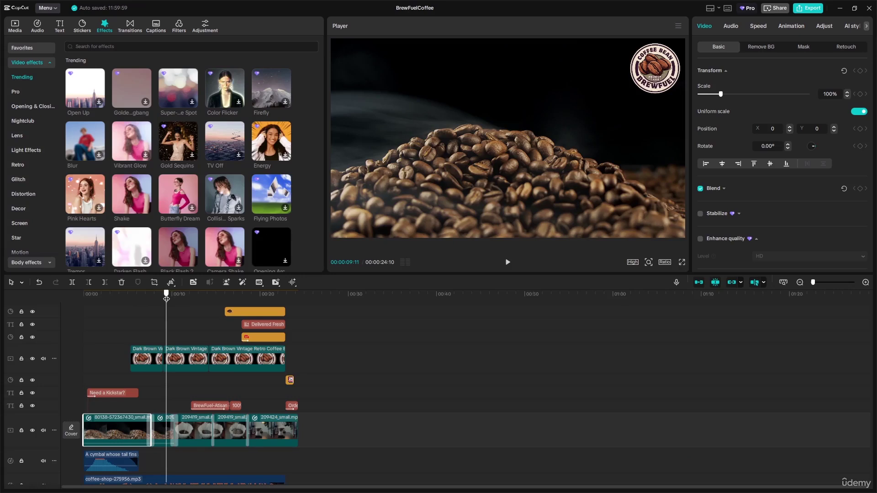
pyautogui.click(180, 199)
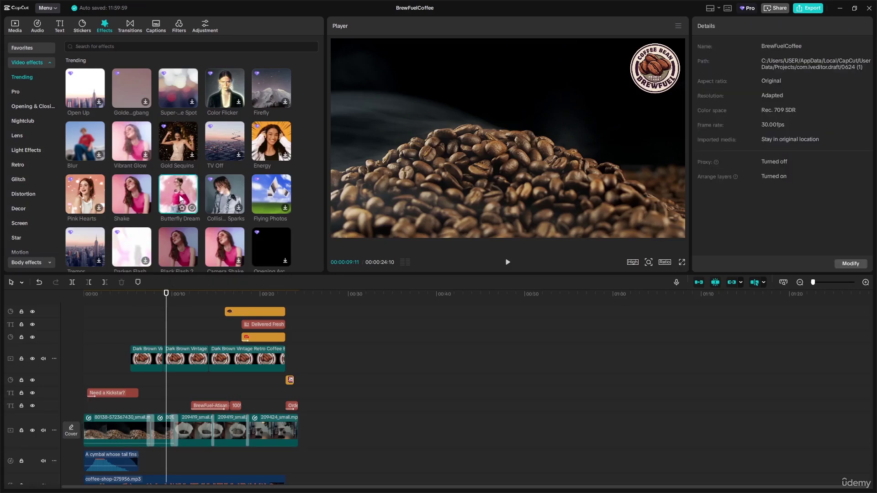
pyautogui.moveTo(179, 192); pyautogui.dragTo(153, 394)
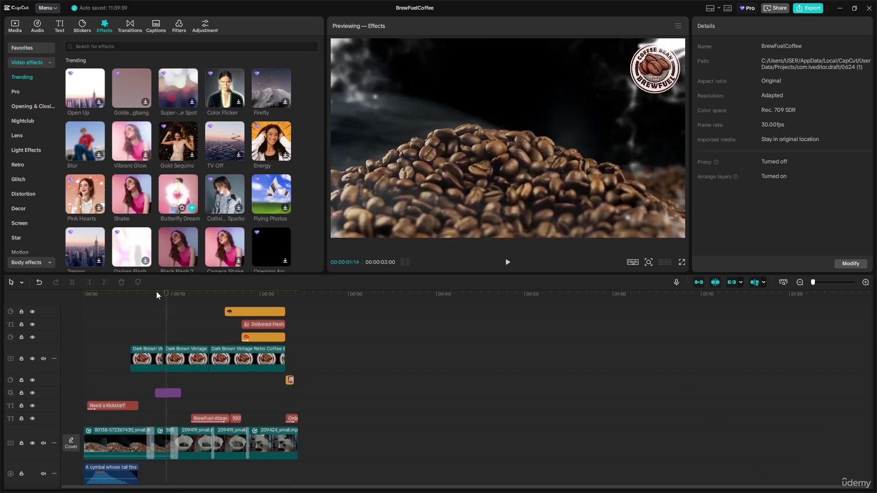
pyautogui.click(153, 294)
pyautogui.press('space')
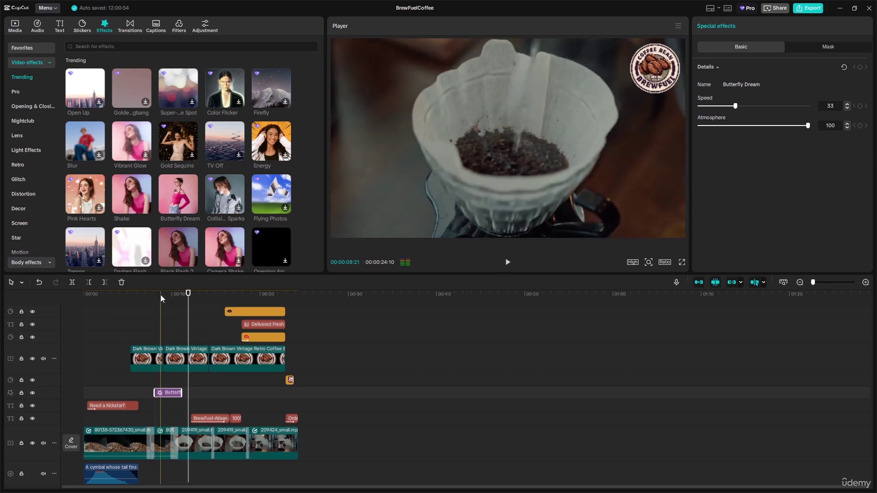
# Add the Shake video effect above the start of the 209424_small.mp4 clip and preview it through the closing scene.
pyautogui.click(135, 203)
pyautogui.moveTo(134, 196); pyautogui.dragTo(251, 416)
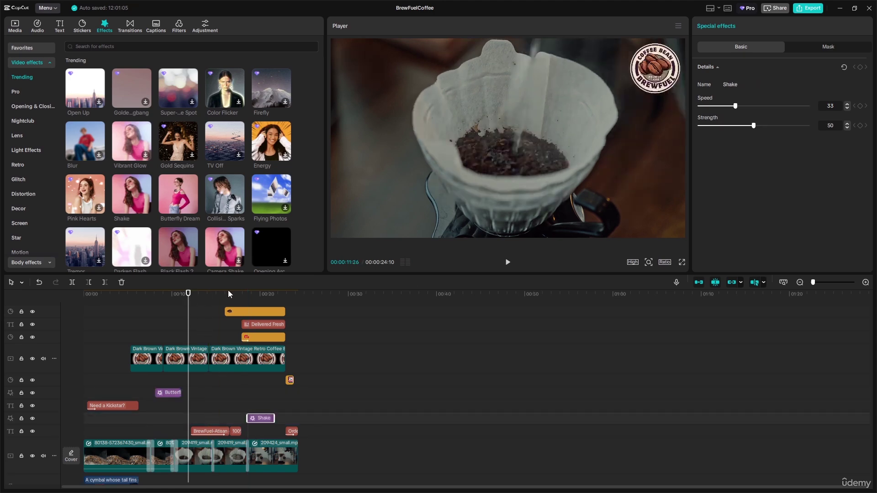
pyautogui.click(191, 294)
pyautogui.moveTo(205, 293); pyautogui.dragTo(241, 296)
pyautogui.press('space')
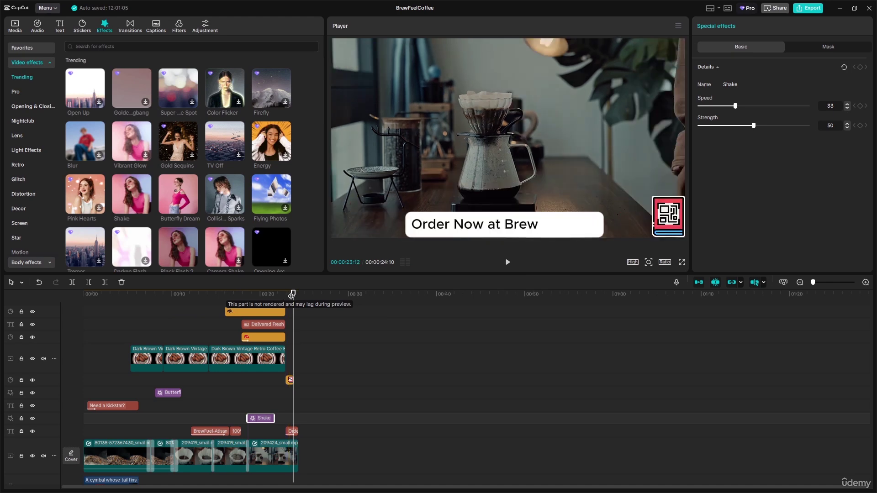
# Add the Neon 770.CUBE LUT as an adjustment layer above the 209424_small.mp4 clip and preview the color change.
pyautogui.moveTo(289, 295); pyautogui.dragTo(209, 294)
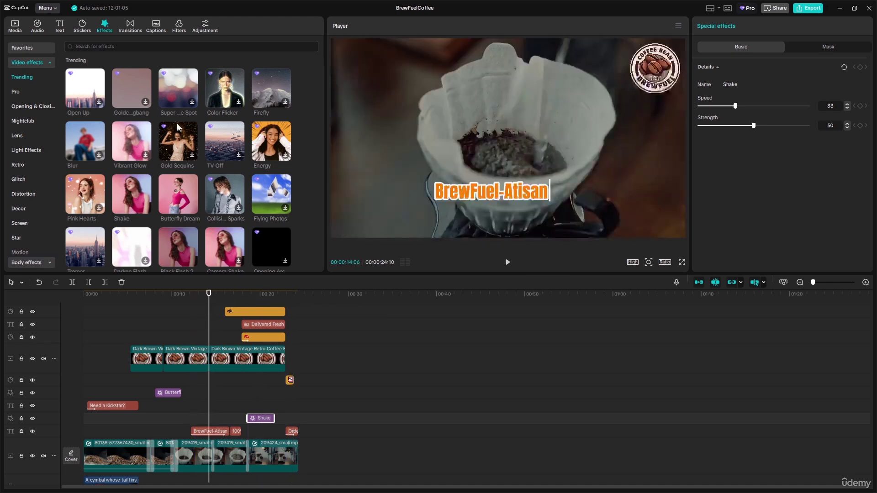
pyautogui.click(230, 456)
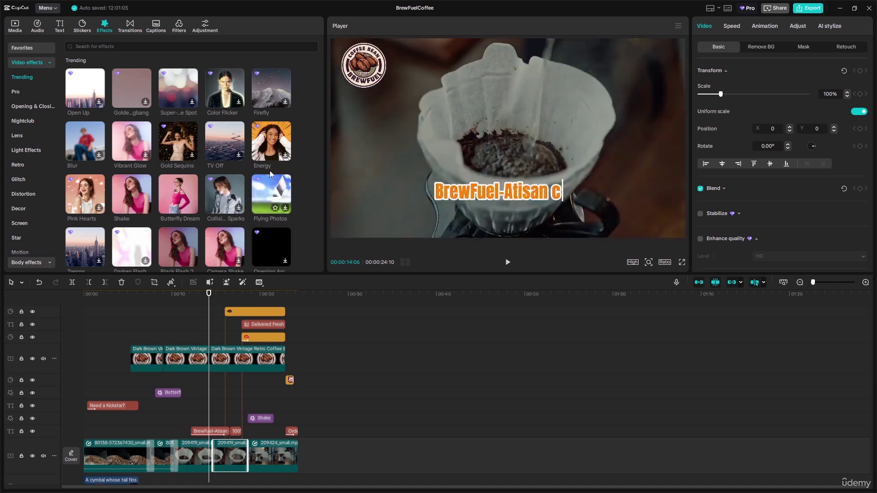
pyautogui.click(276, 457)
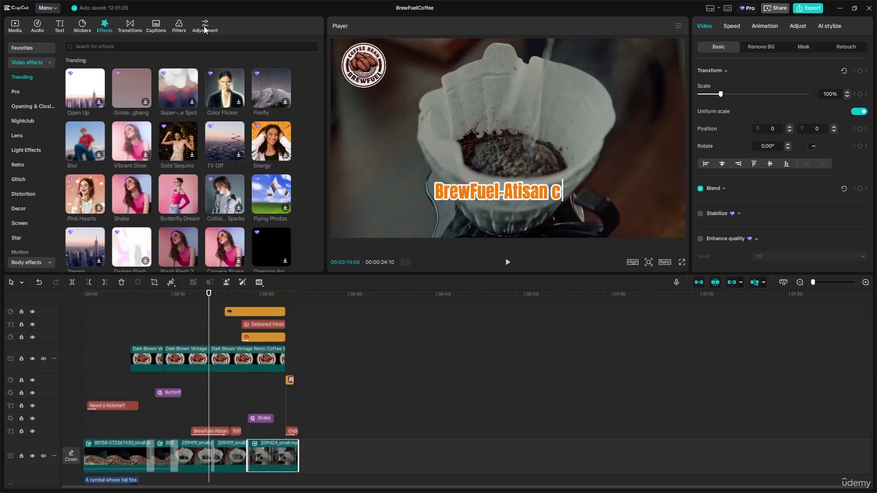
pyautogui.click(203, 26)
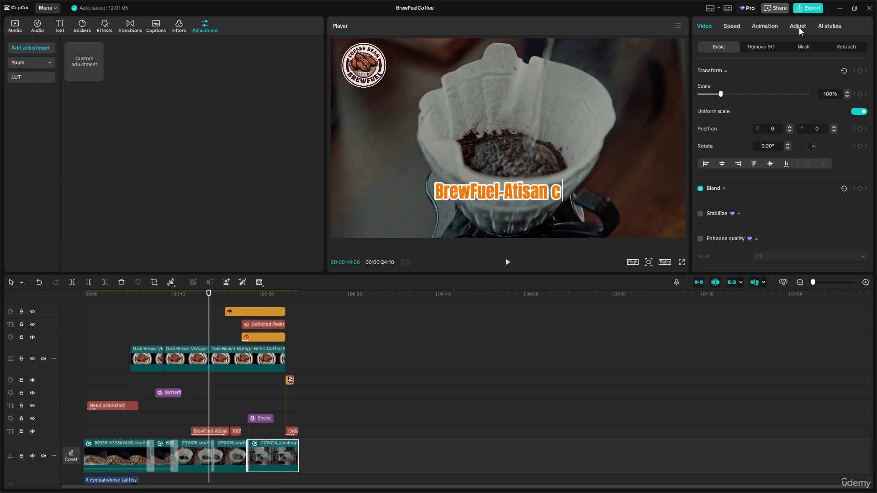
pyautogui.click(66, 68)
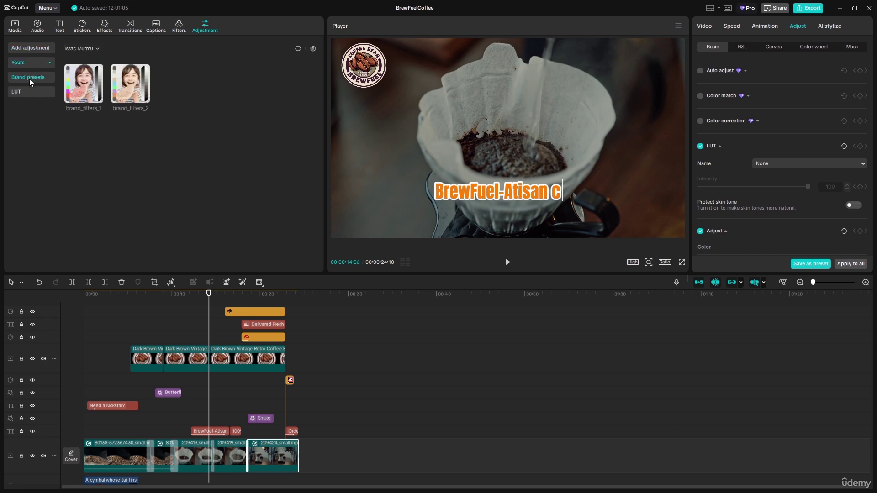
pyautogui.click(29, 90)
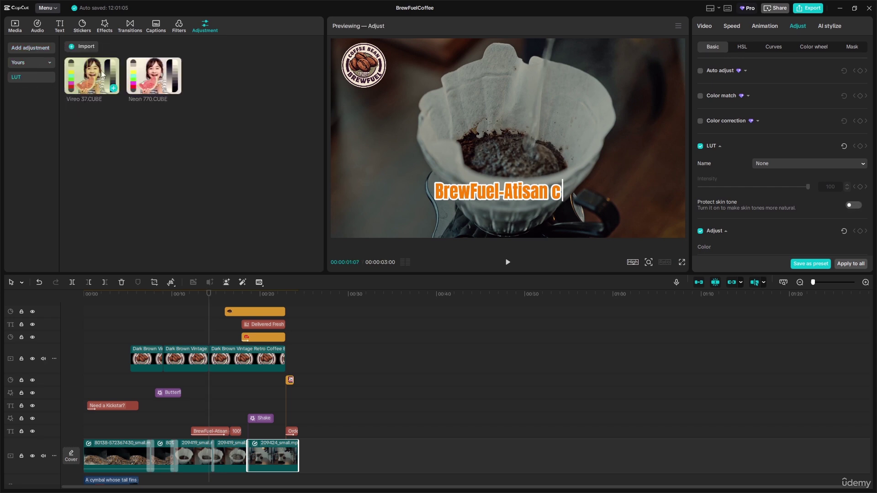
pyautogui.click(154, 77)
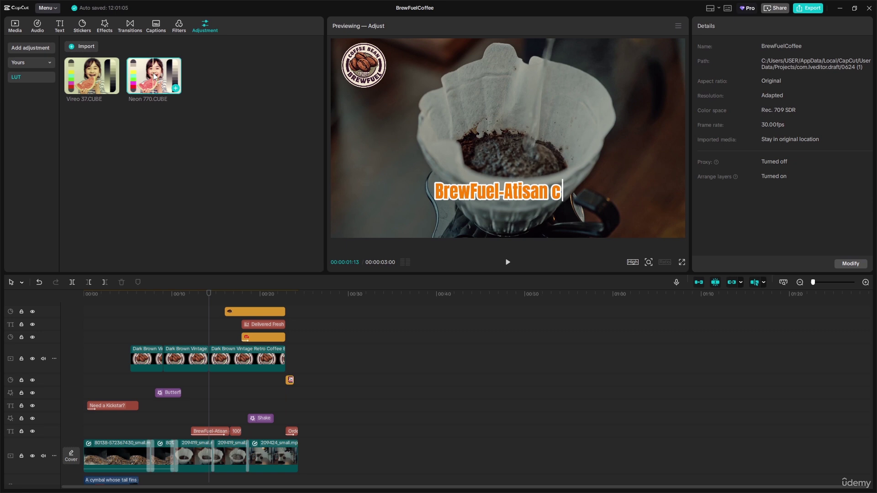
pyautogui.moveTo(154, 77); pyautogui.dragTo(251, 426)
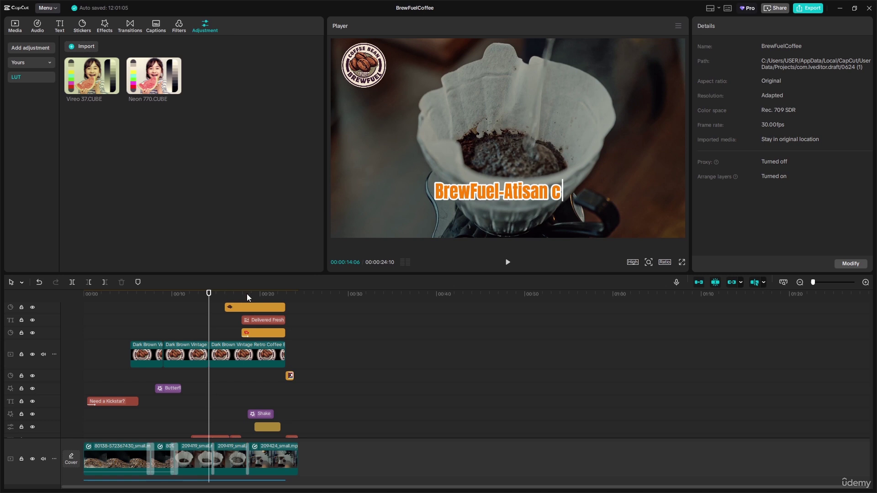
pyautogui.moveTo(208, 296); pyautogui.dragTo(250, 301)
pyautogui.press('space')
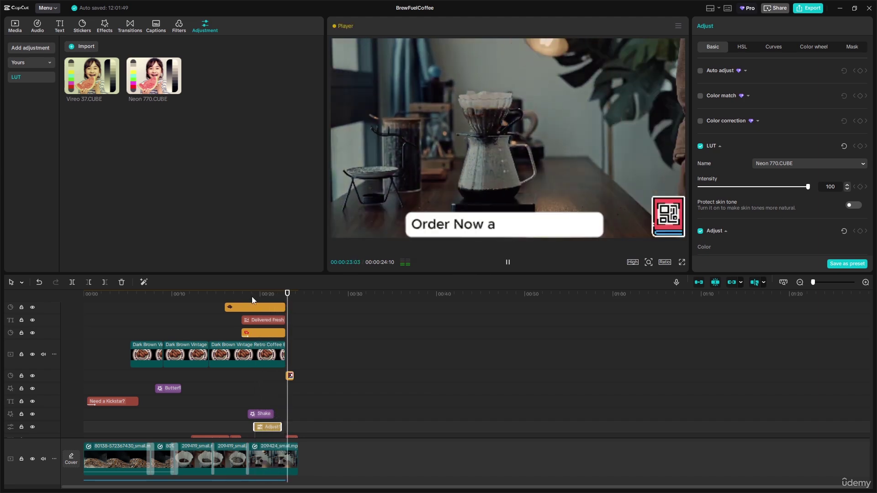
pyautogui.press('space')
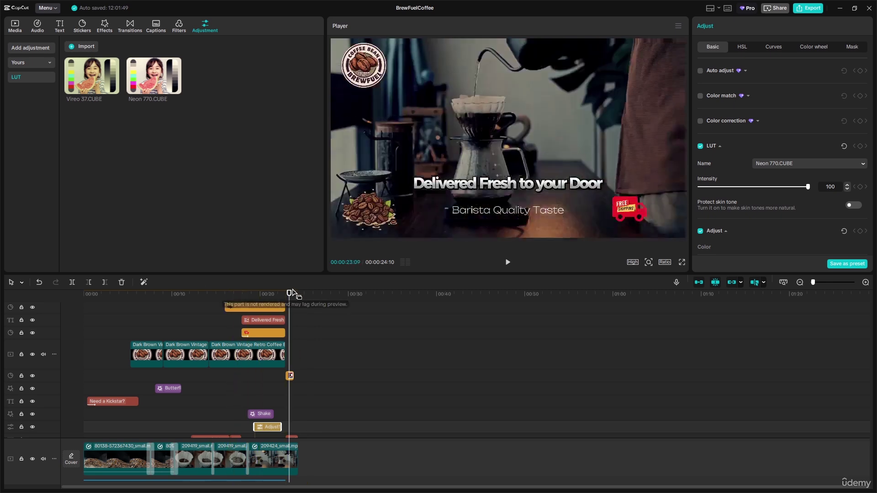
# Play the whole promo video from the beginning to review the finished edit.
pyautogui.moveTo(290, 294); pyautogui.dragTo(110, 295)
pyautogui.click(79, 322)
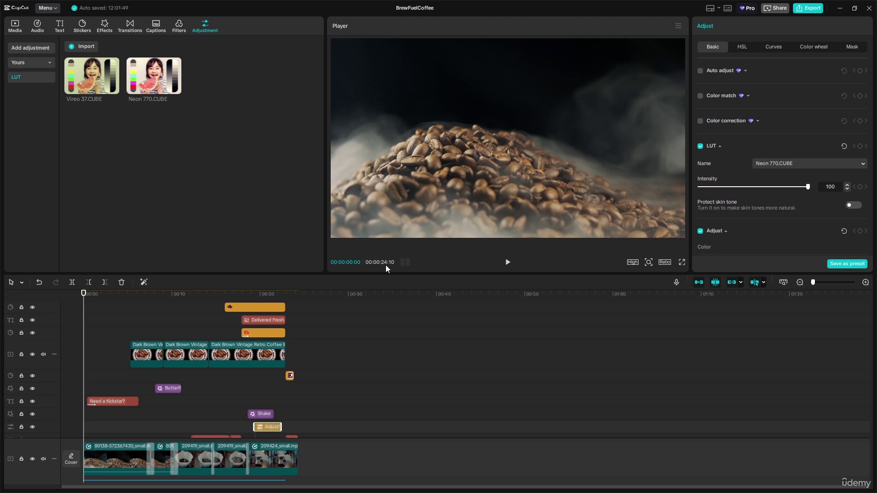
pyautogui.click(508, 262)
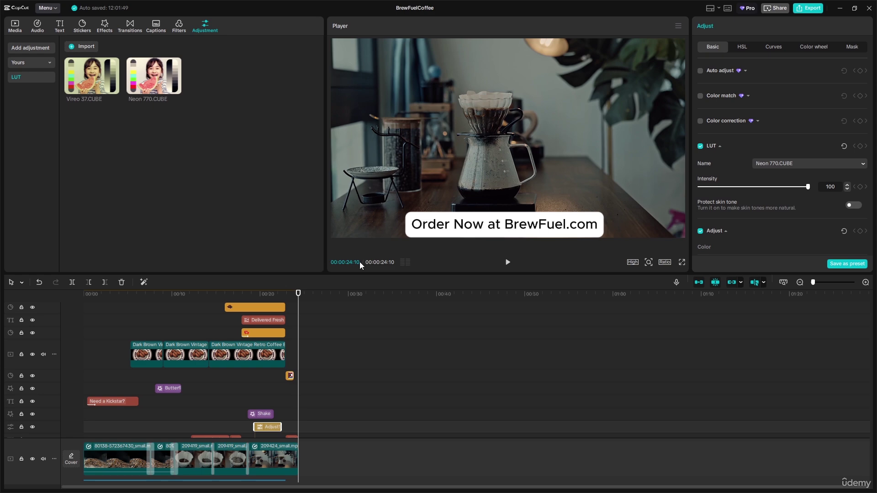
# Try to export the promo video and return to editing from the Pro features dialog.
pyautogui.click(813, 10)
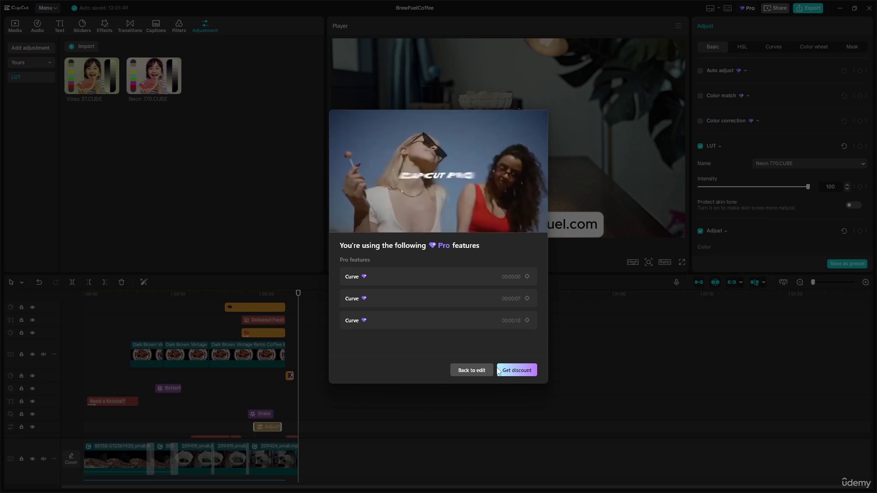
pyautogui.click(477, 370)
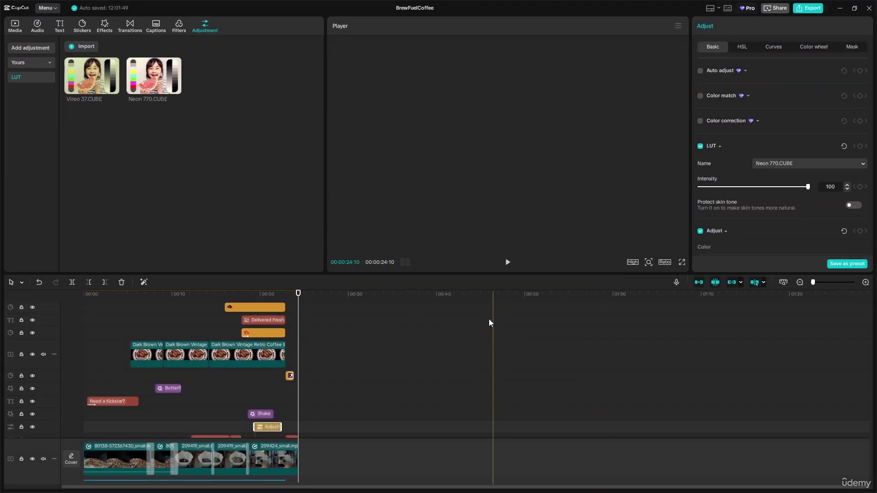